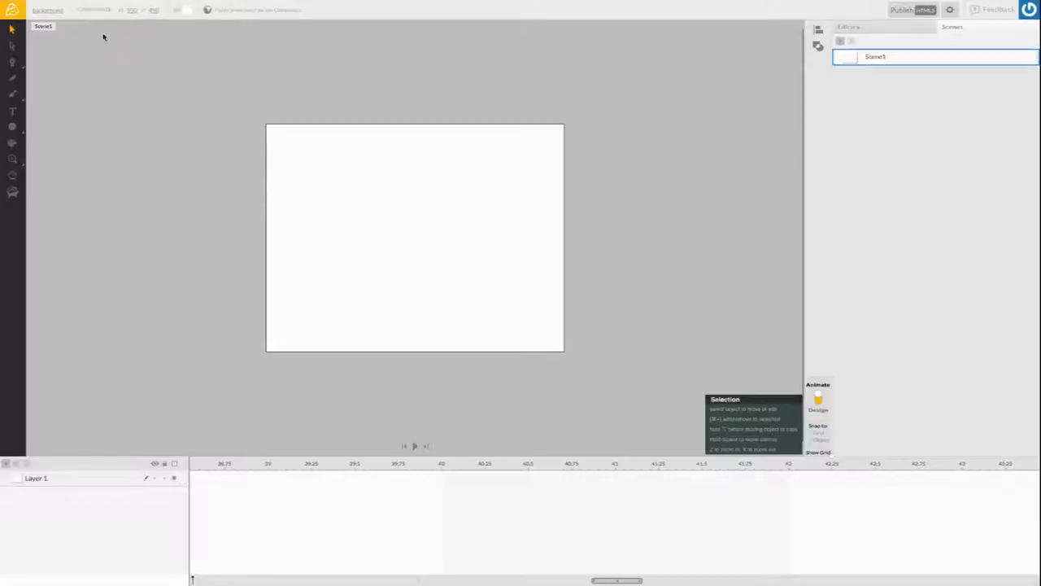
# - Set the stage size to 720 by 450 and select Layer 1
pyautogui.click(130, 12)
pyautogui.write('720')
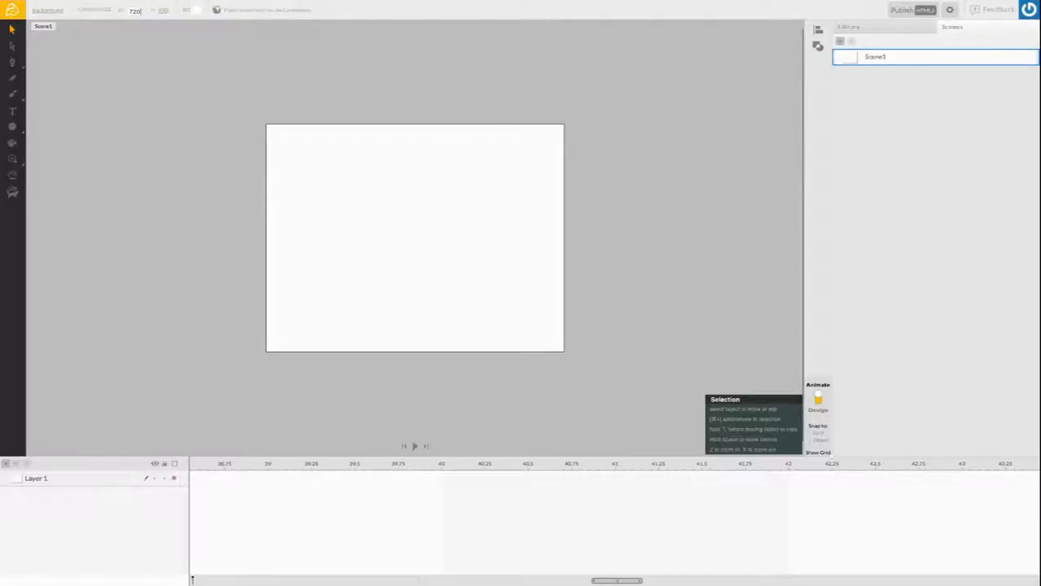
pyautogui.press('Tab')
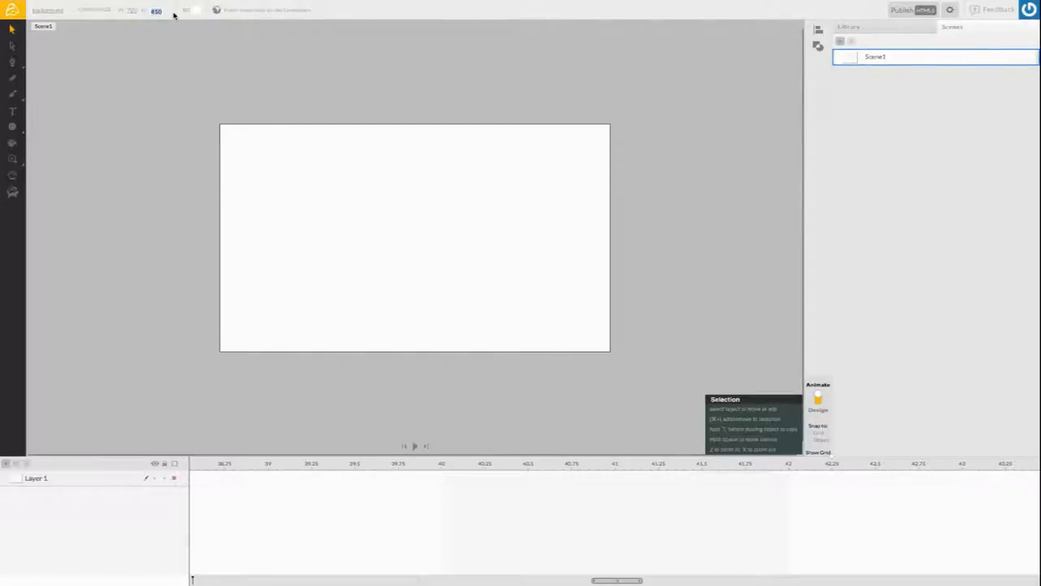
pyautogui.write('450')
pyautogui.press('Return')
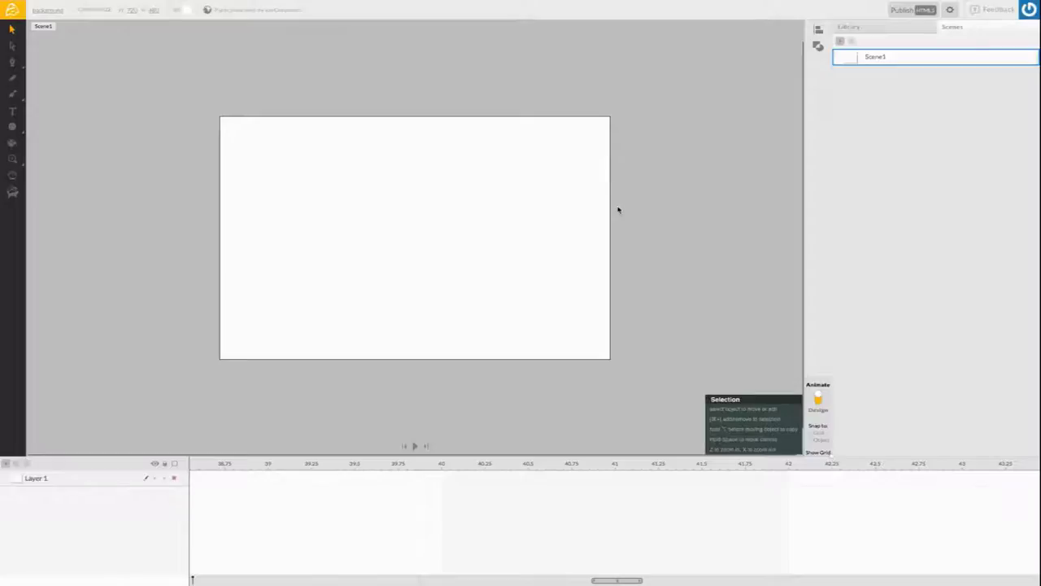
pyautogui.click(623, 174)
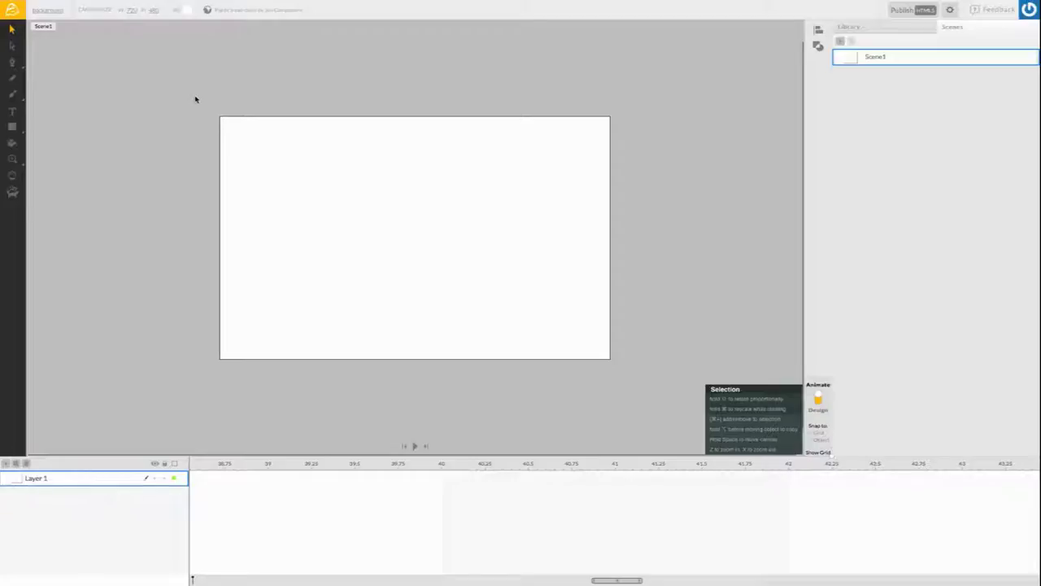
# - Draw a rectangle over the stage and size it to W 720, H 430
pyautogui.click(13, 126)
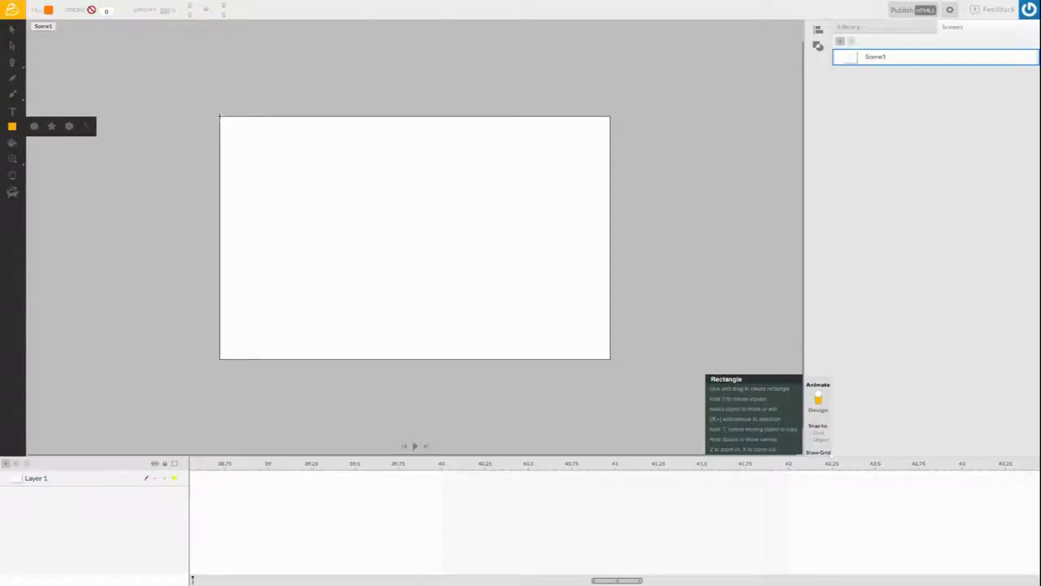
pyautogui.moveTo(220, 116); pyautogui.dragTo(611, 360)
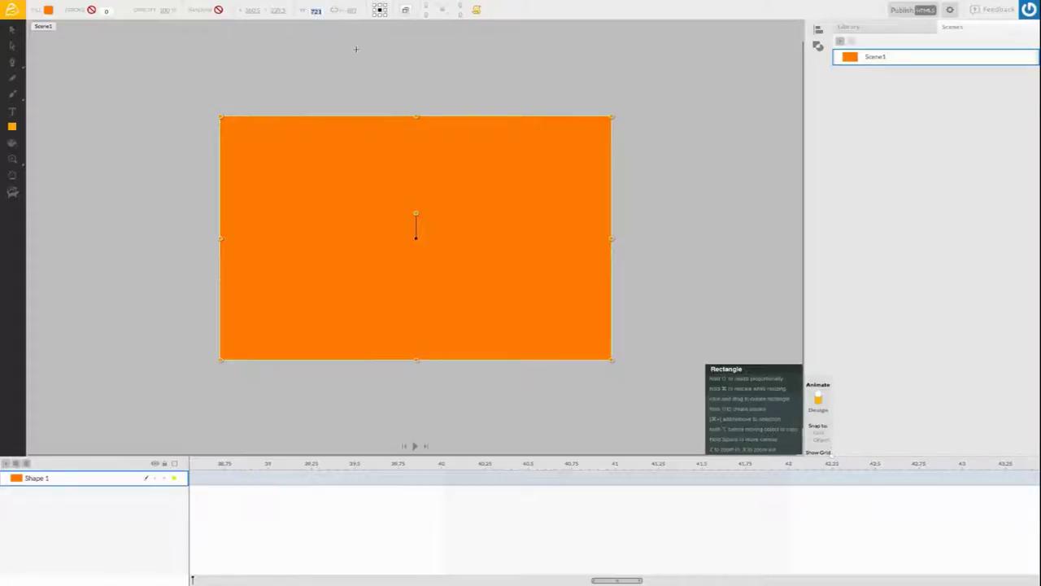
pyautogui.click(316, 10)
pyautogui.write('720')
pyautogui.press('Return')
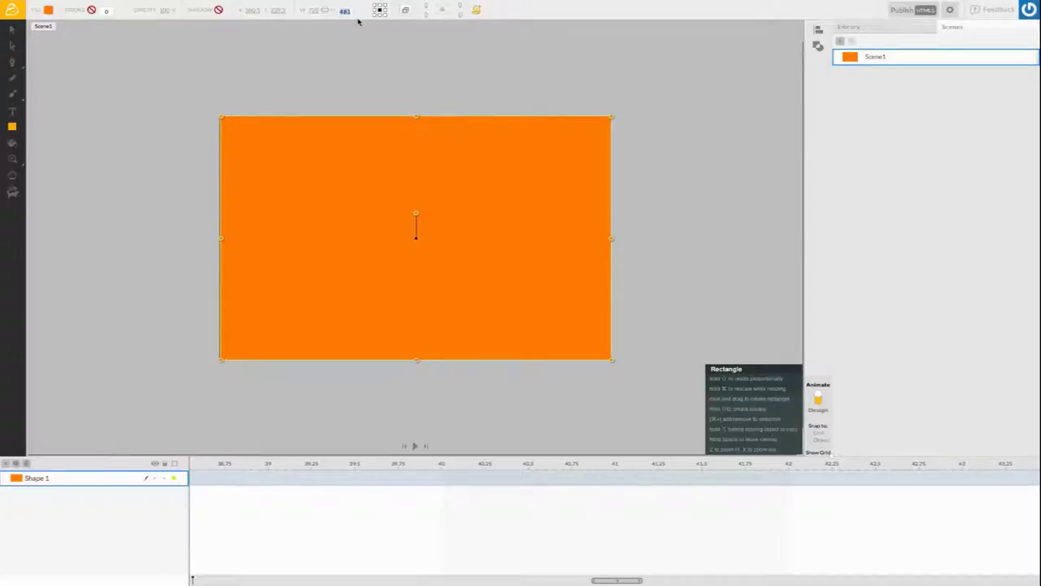
pyautogui.click(345, 10)
pyautogui.write('430')
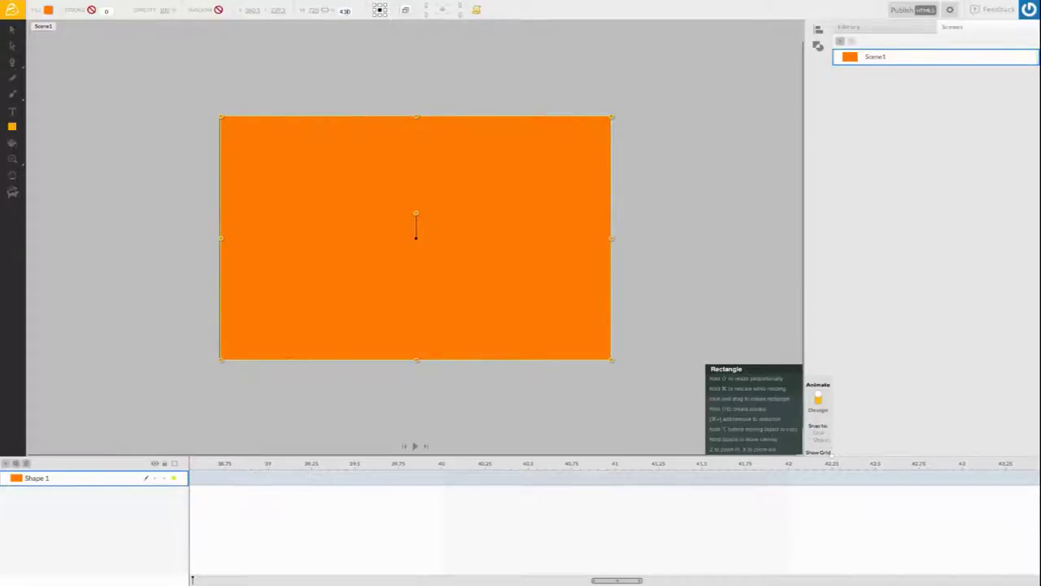
pyautogui.press('Return')
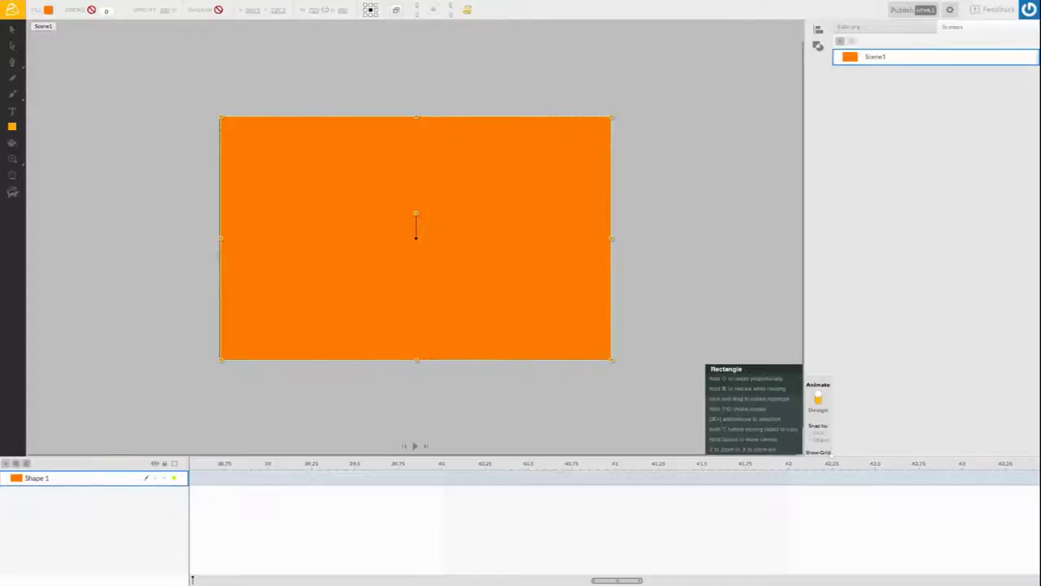
pyautogui.click(326, 62)
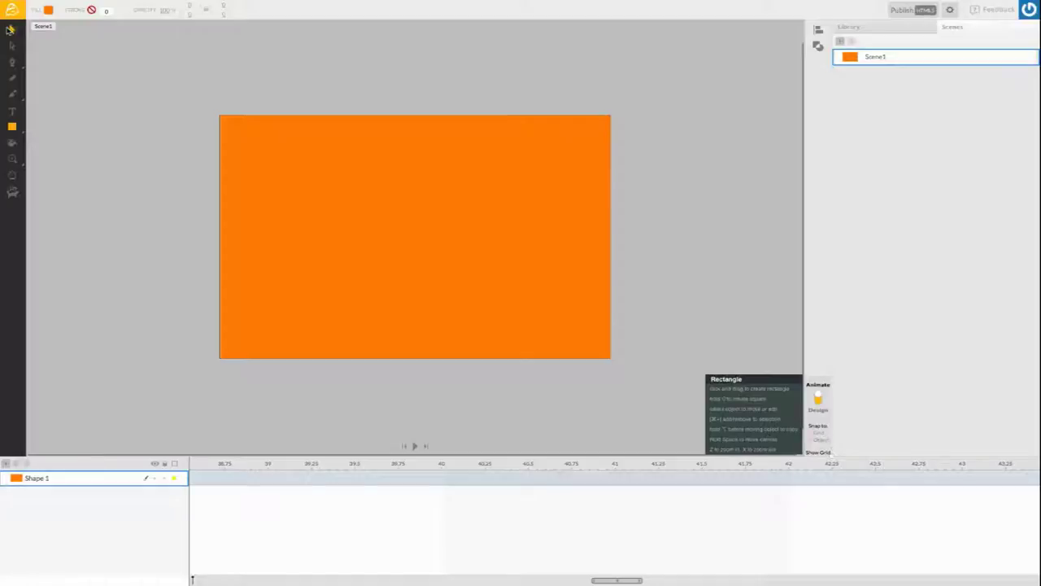
# - Nudge the rectangle down and give it no fill with a dark outline of thickness 4
pyautogui.click(12, 29)
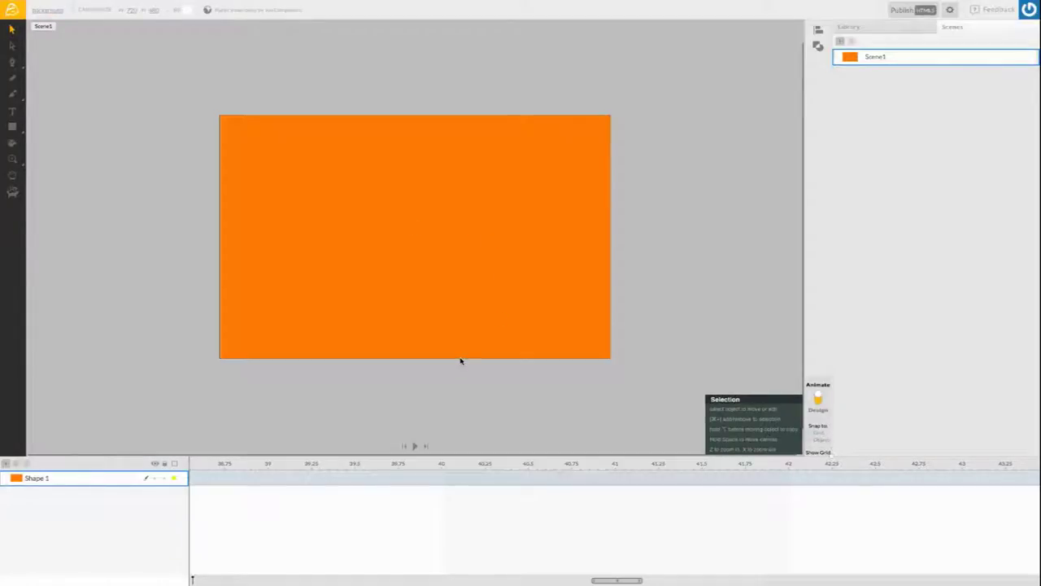
pyautogui.click(344, 230)
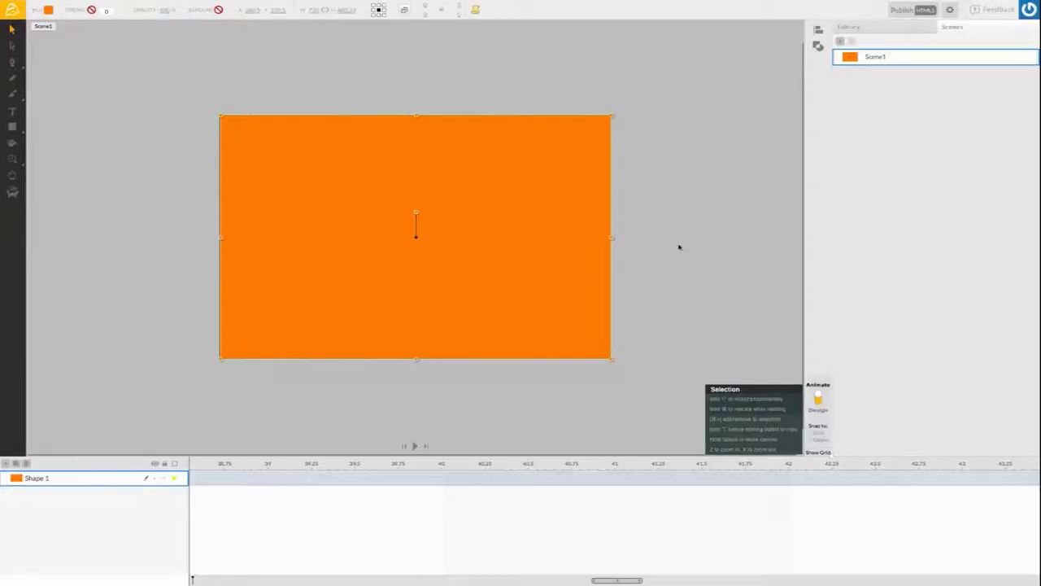
pyautogui.press('Down')
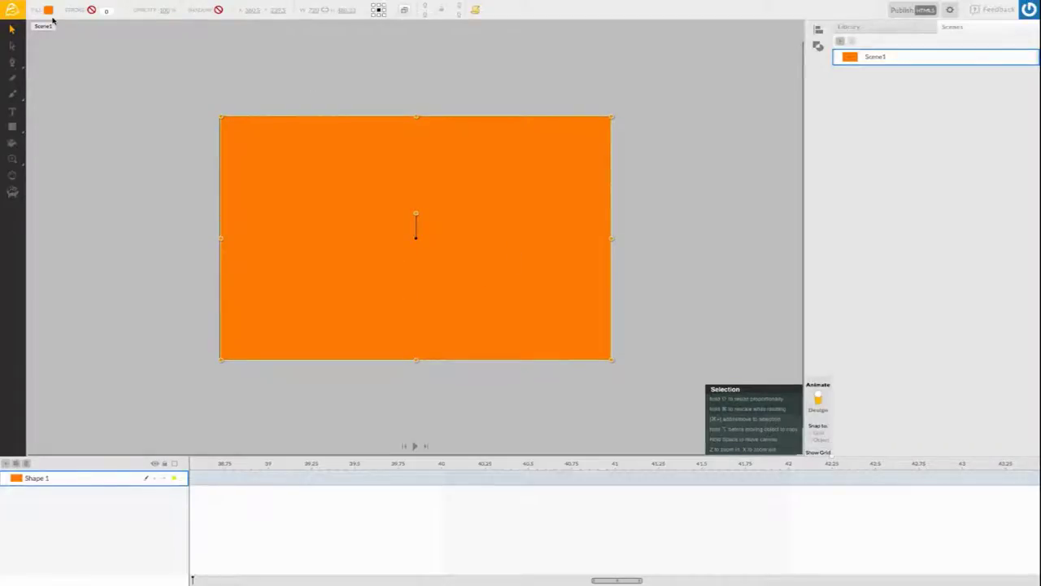
pyautogui.click(48, 10)
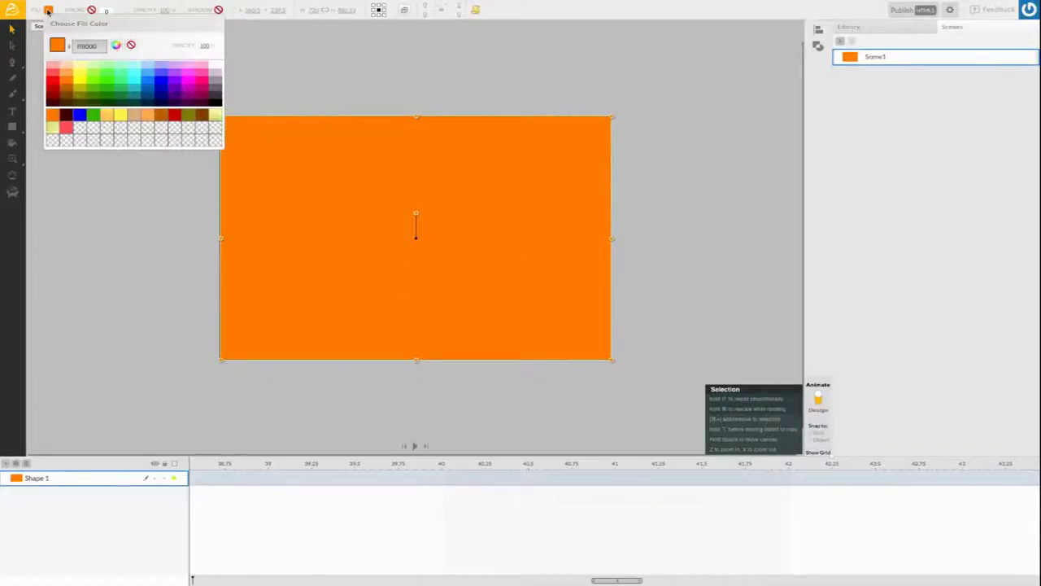
pyautogui.click(131, 46)
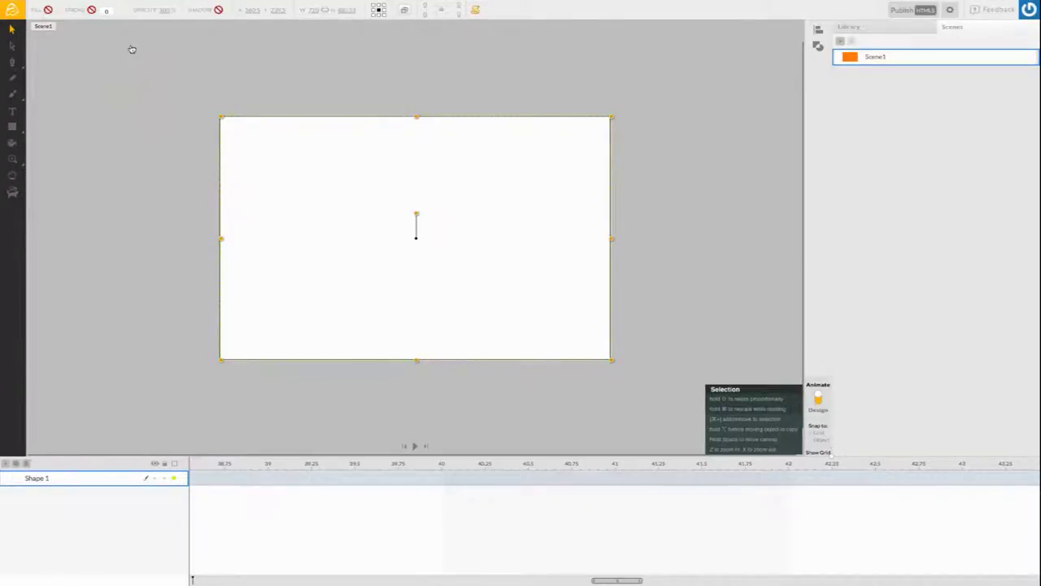
pyautogui.click(92, 9)
pyautogui.click(96, 104)
pyautogui.click(109, 10)
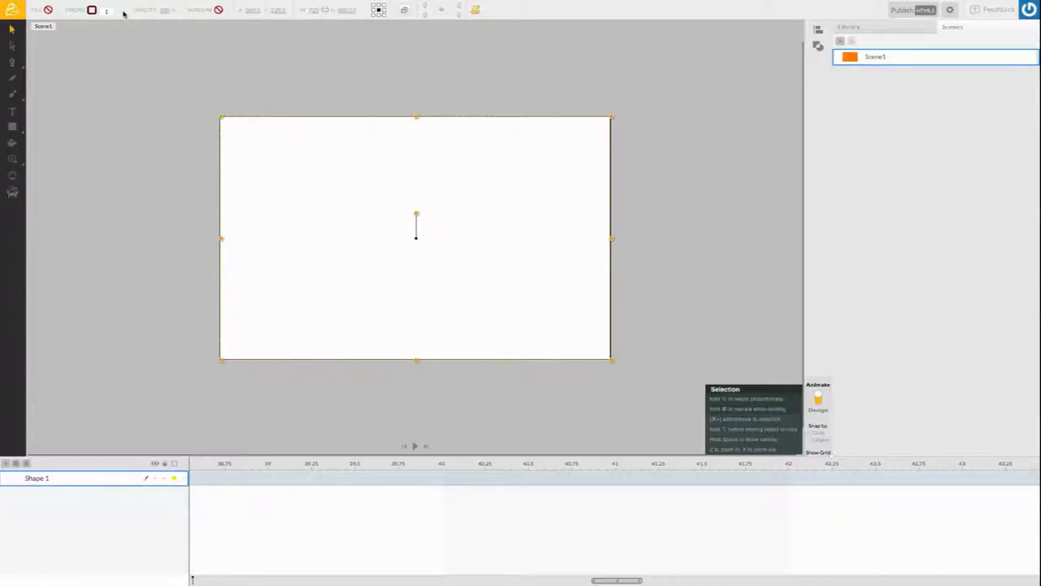
pyautogui.press('BackSpace')
pyautogui.write('4')
pyautogui.click(134, 75)
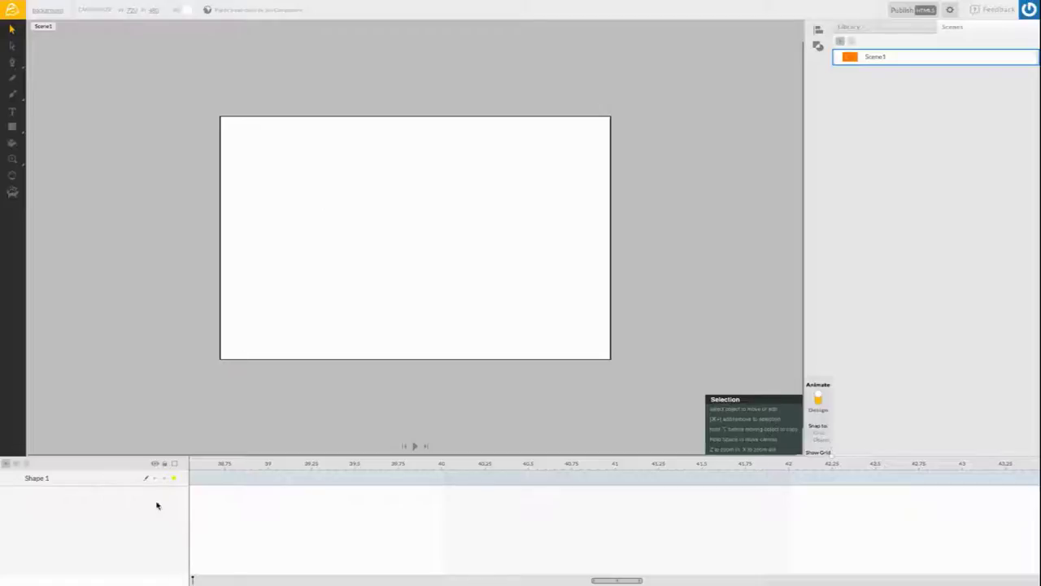
# - Rename the Shape 1 layer to 'camera'
pyautogui.click(45, 479)
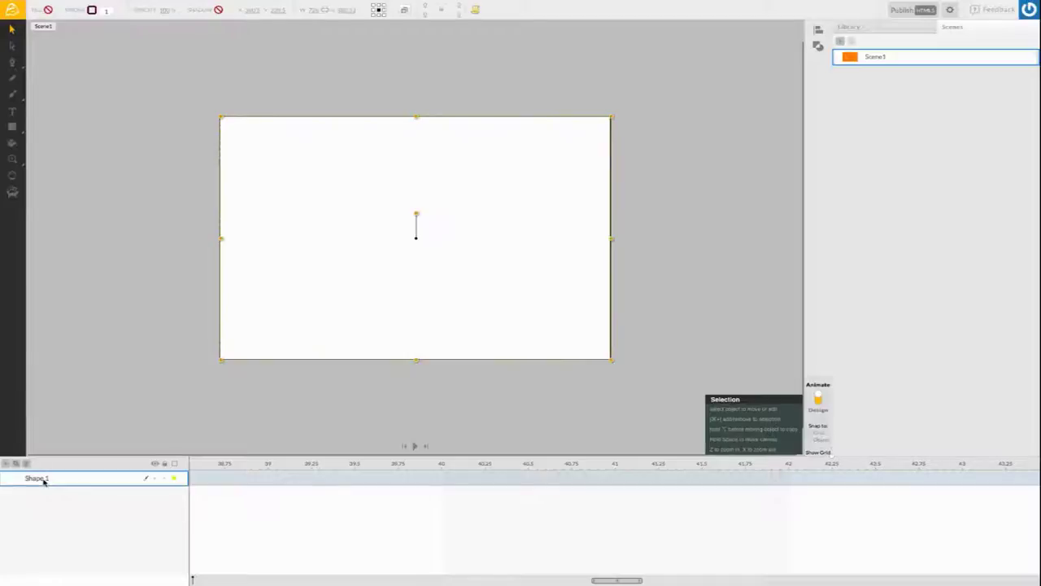
pyautogui.doubleClick(46, 479)
pyautogui.write('camera')
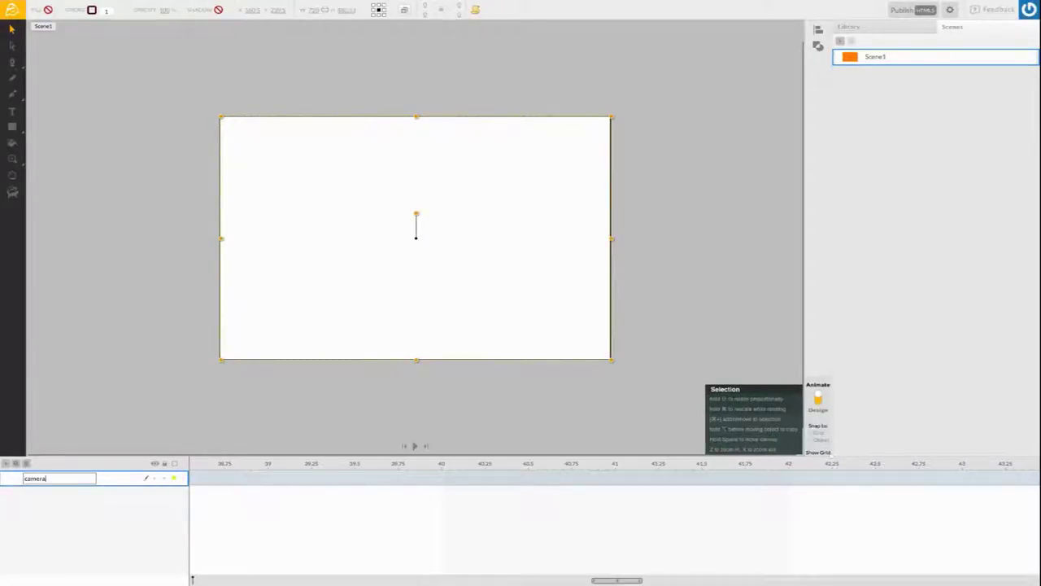
pyautogui.press('Return')
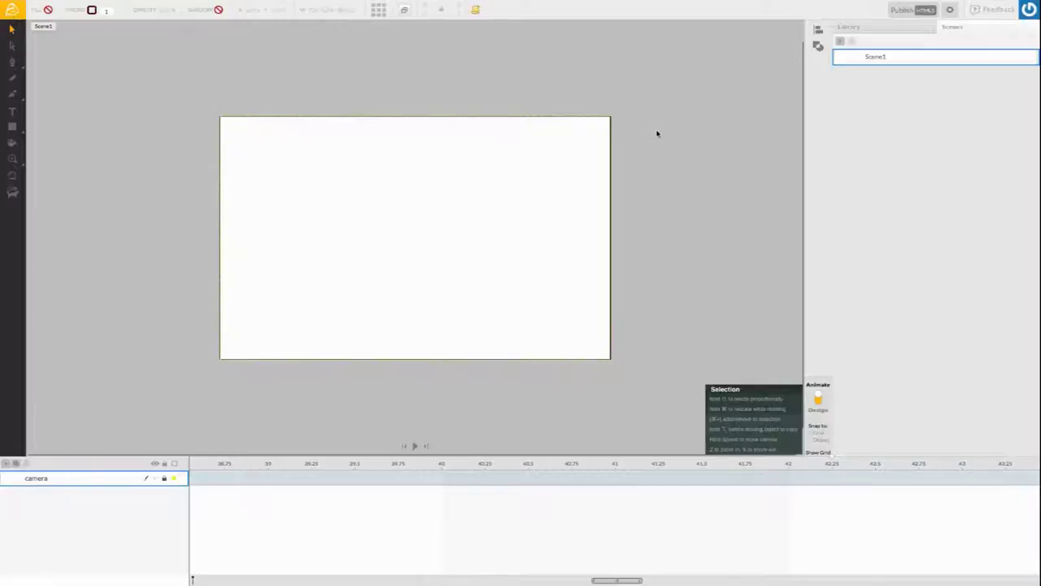
pyautogui.press('z')
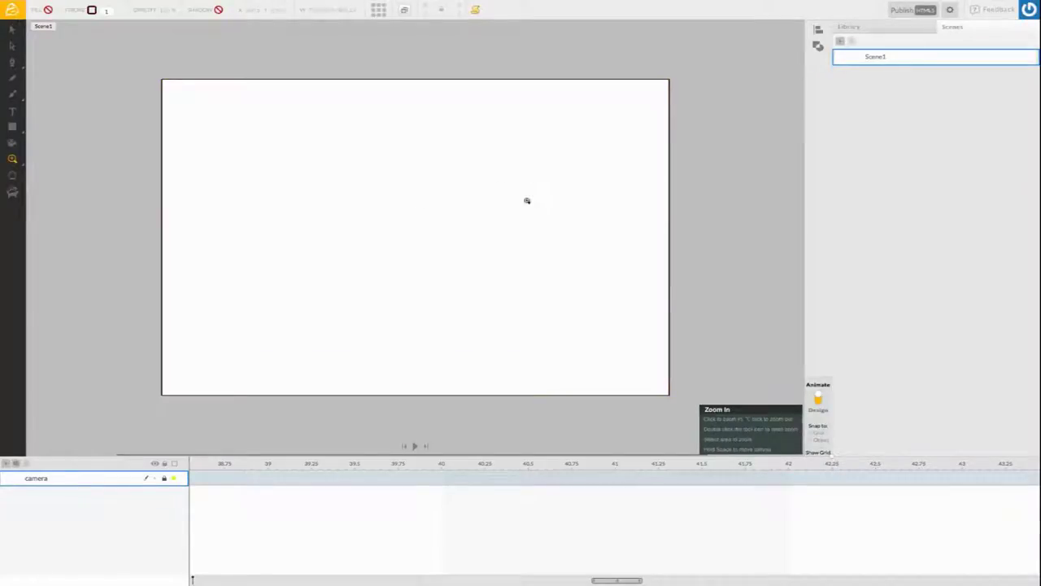
# - Draw a light-pink rectangle with no outline over the upper stage
pyautogui.click(11, 28)
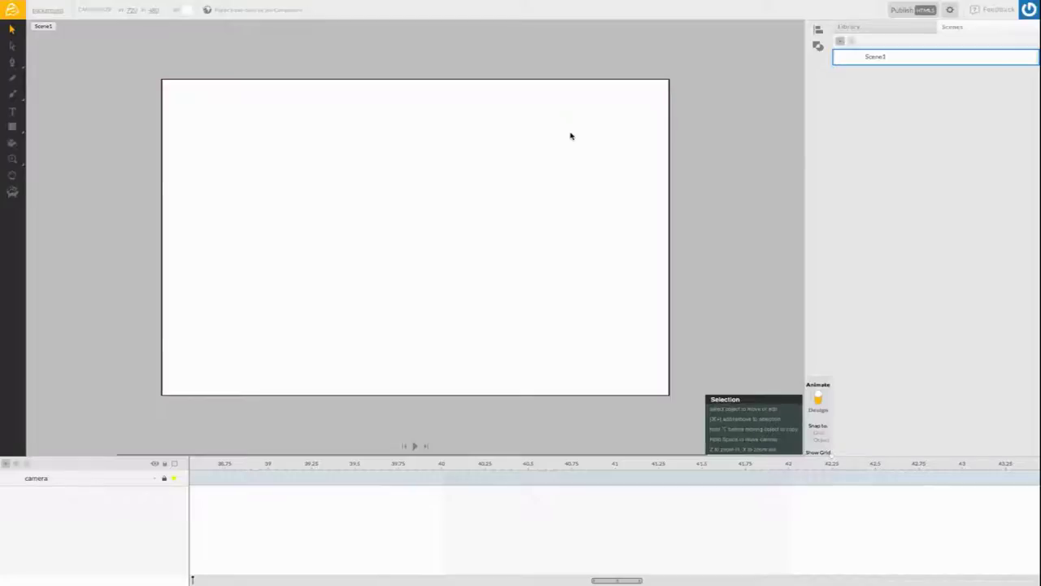
pyautogui.click(12, 127)
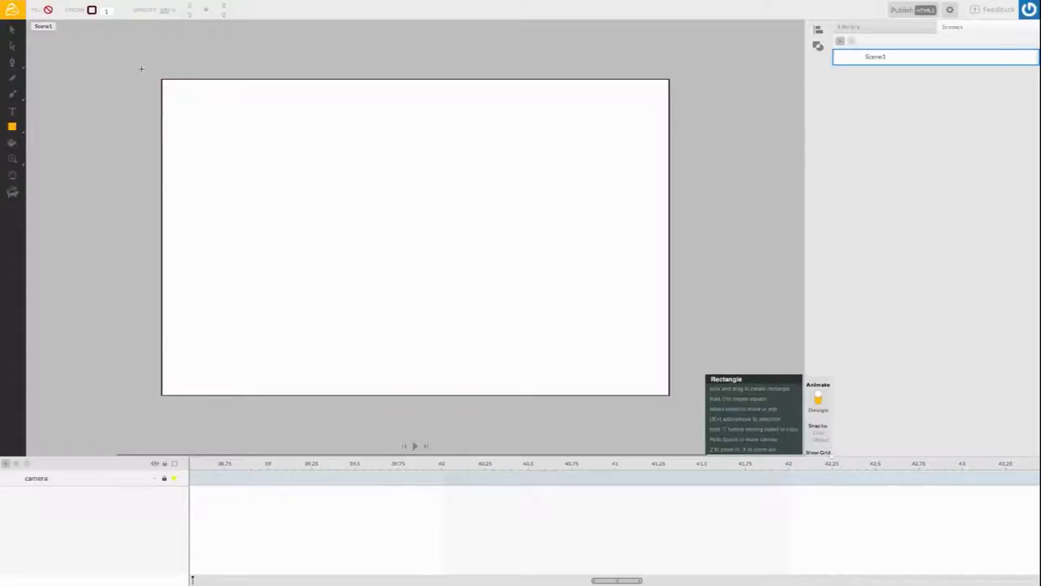
pyautogui.moveTo(141, 68)
pyautogui.mouseDown()
pyautogui.moveTo(176, 179)
pyautogui.moveTo(806, 298)
pyautogui.moveTo(627, 297)
pyautogui.moveTo(646, 313)
pyautogui.mouseUp()
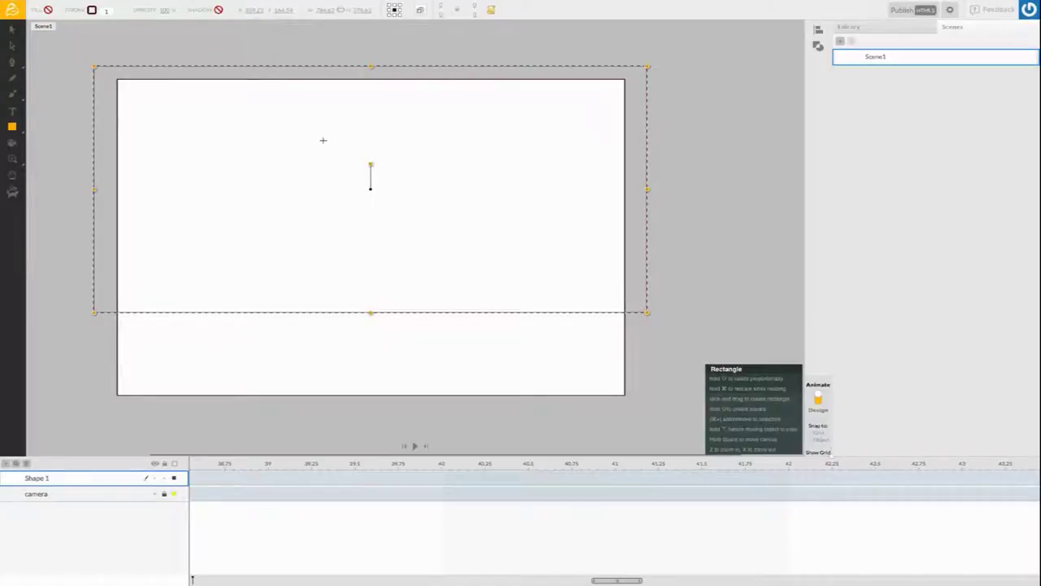
pyautogui.click(92, 10)
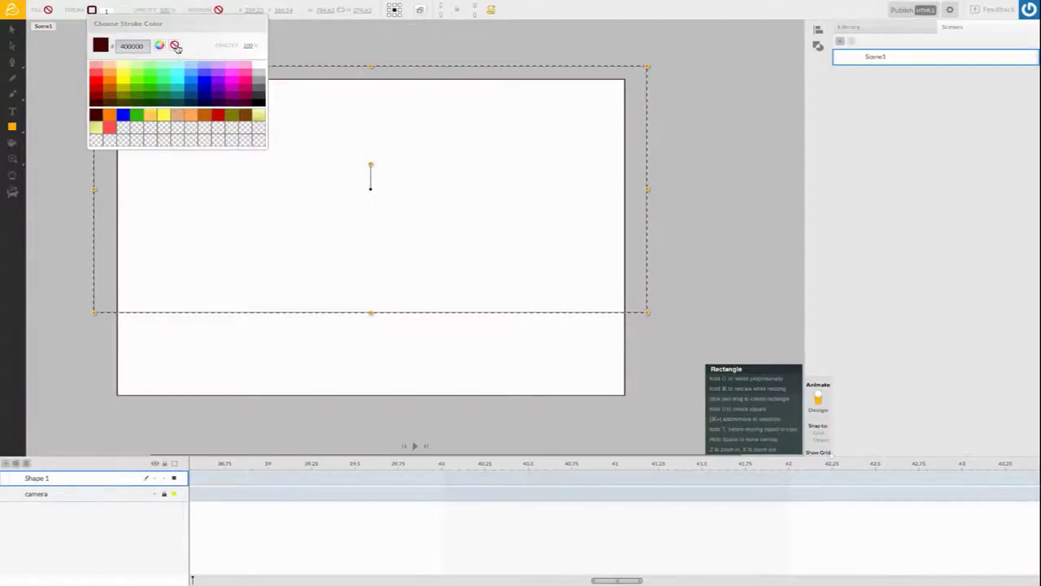
pyautogui.click(175, 47)
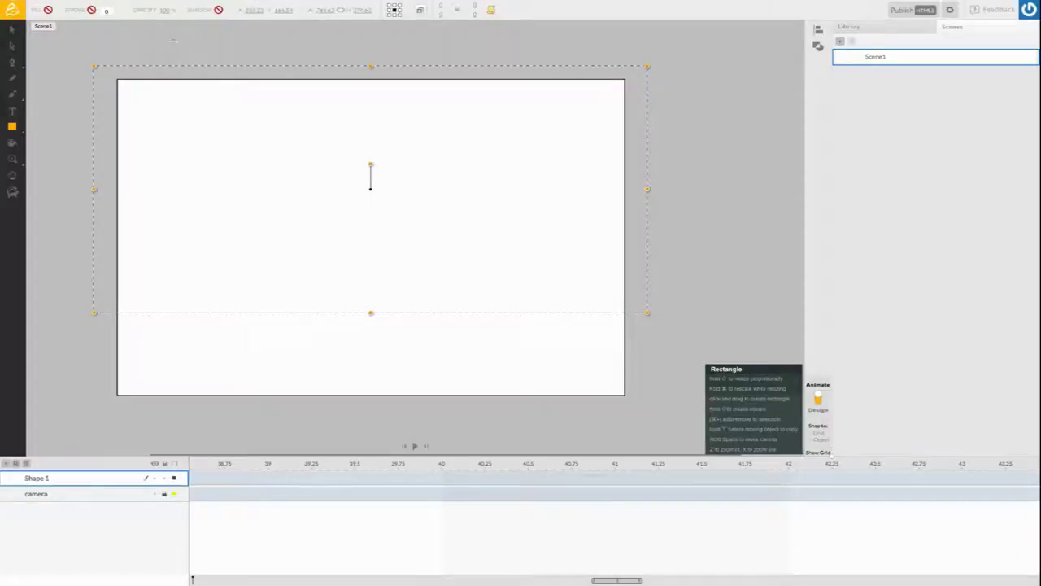
pyautogui.click(48, 10)
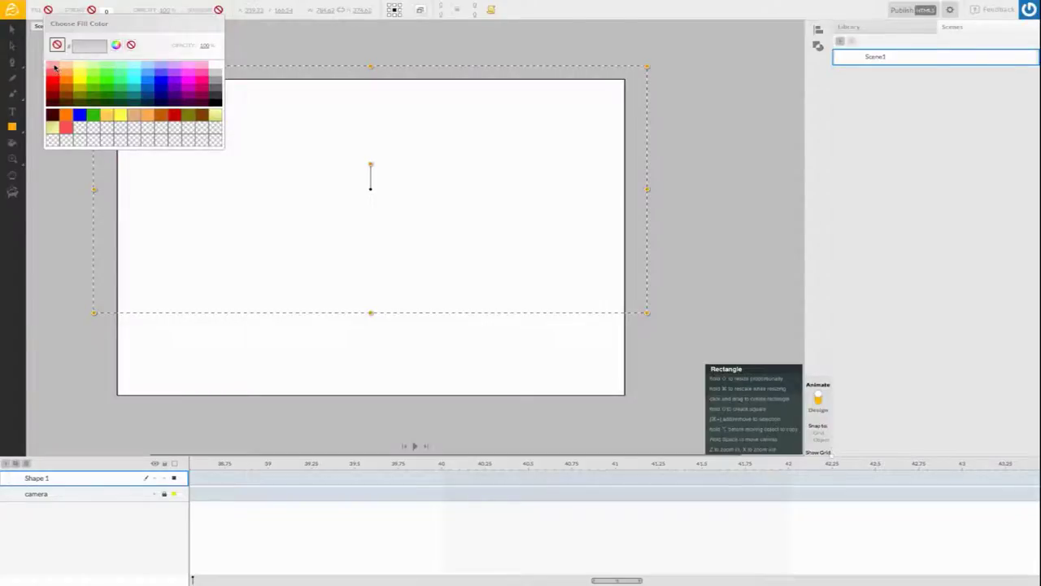
pyautogui.click(54, 72)
pyautogui.click(679, 249)
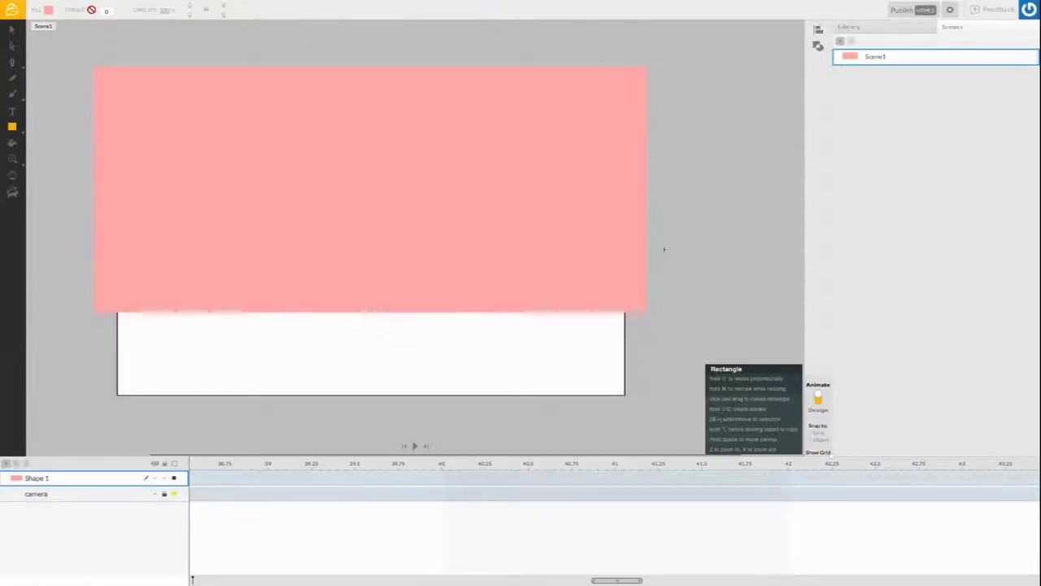
# - Rename the pink rectangle's layer to 'sky'
pyautogui.hscroll(-3, 463, 232)
pyautogui.hscroll(1, 463, 236)
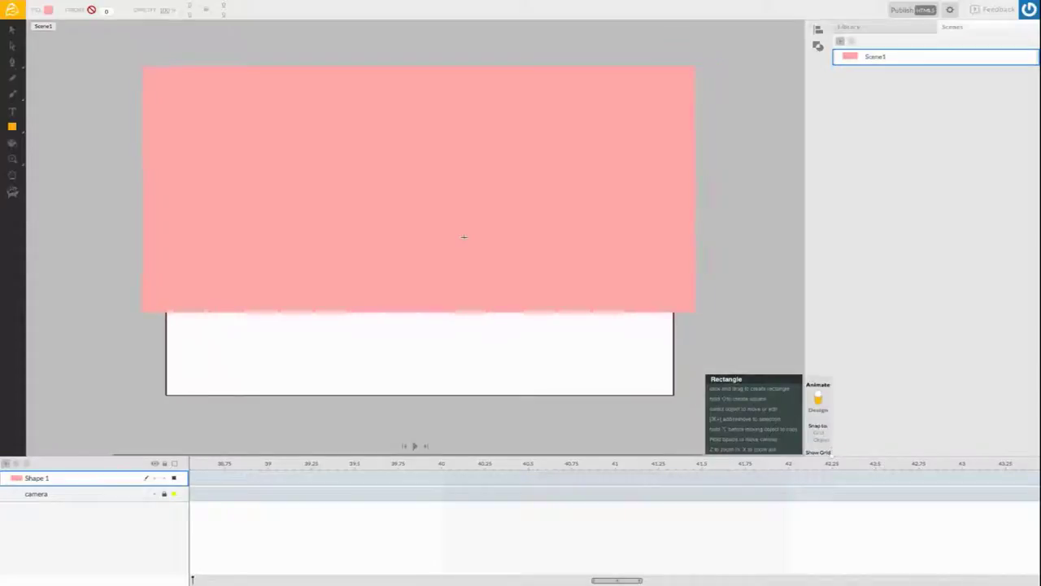
pyautogui.doubleClick(35, 477)
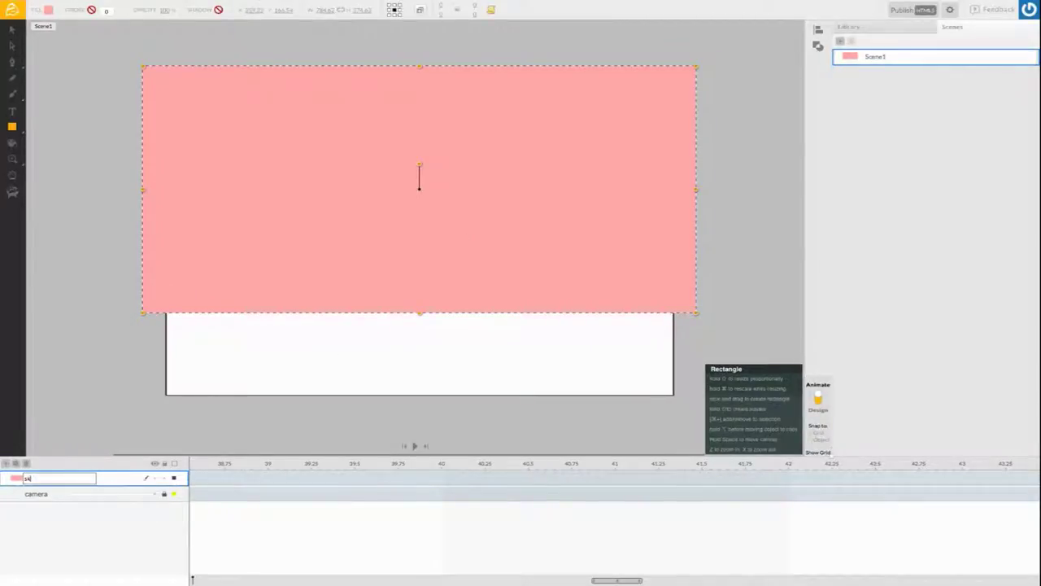
pyautogui.press('Return')
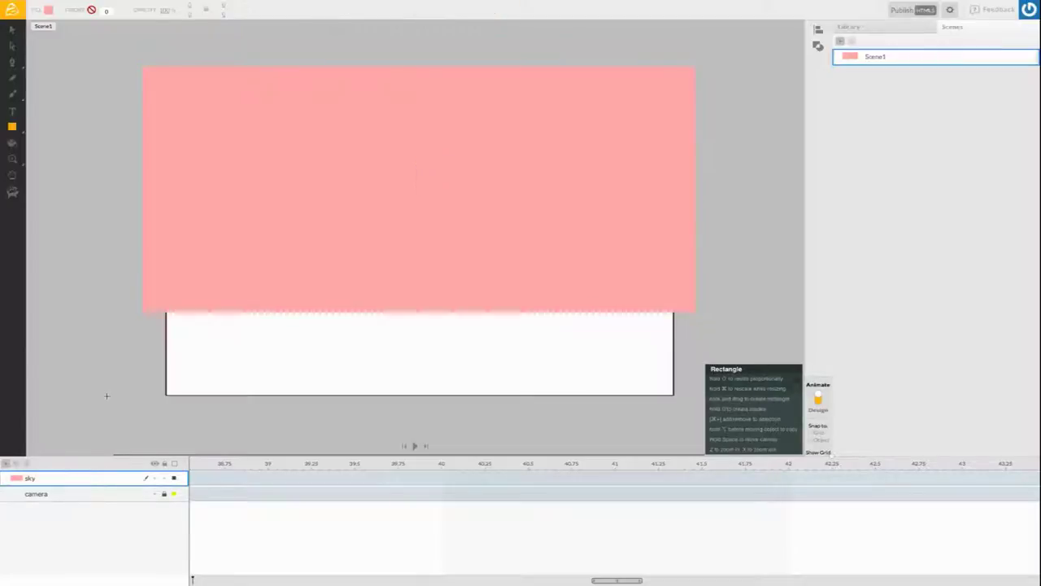
# - Lock sky, add a layer, and draw an orange rectangle across the stage bottom
pyautogui.click(163, 477)
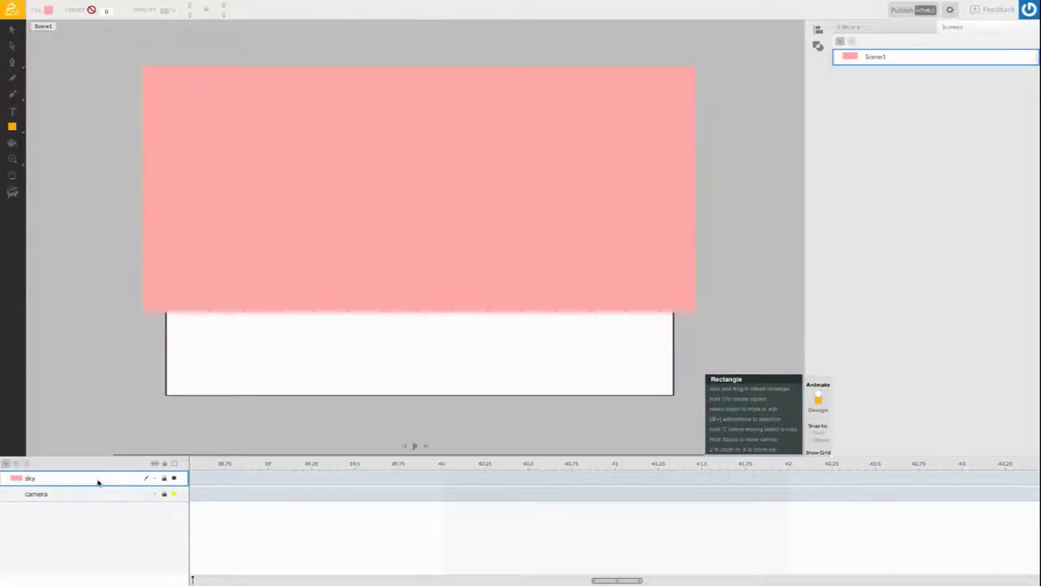
pyautogui.click(5, 462)
pyautogui.click(18, 129)
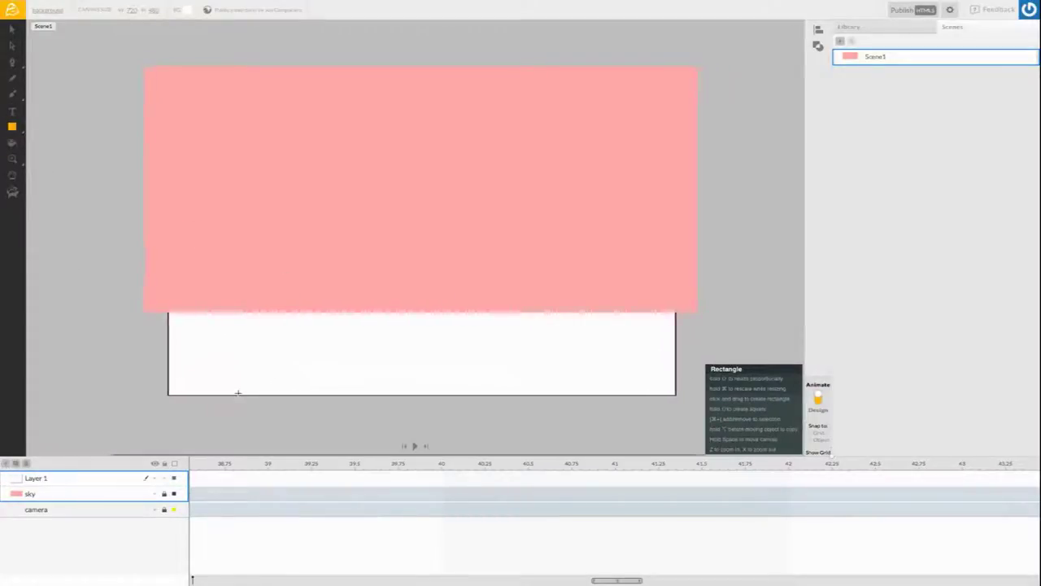
pyautogui.moveTo(122, 322)
pyautogui.mouseDown()
pyautogui.moveTo(124, 340)
pyautogui.moveTo(318, 405)
pyautogui.moveTo(488, 421)
pyautogui.moveTo(721, 419)
pyautogui.mouseUp()
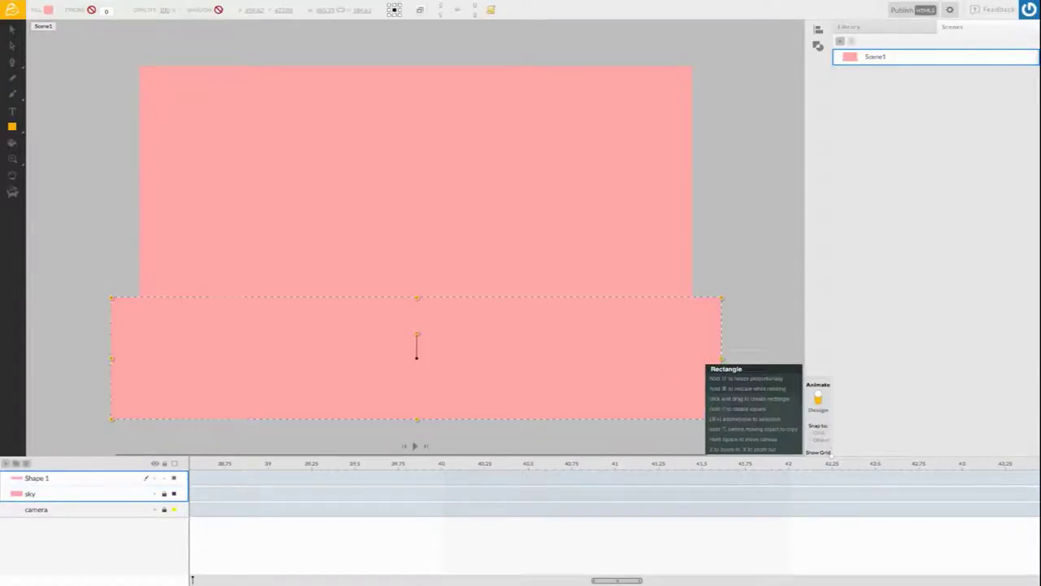
pyautogui.click(48, 11)
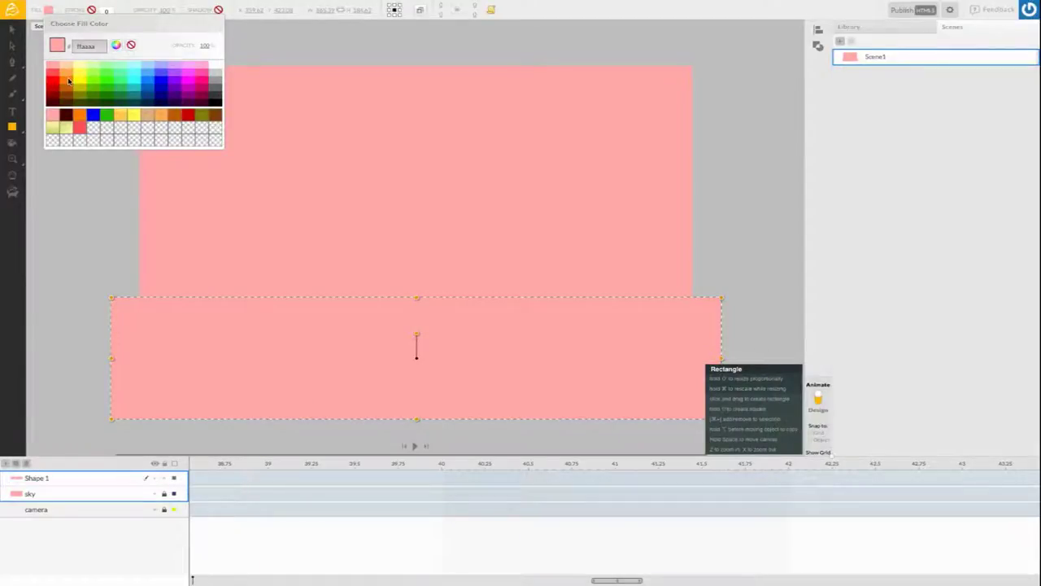
pyautogui.click(69, 80)
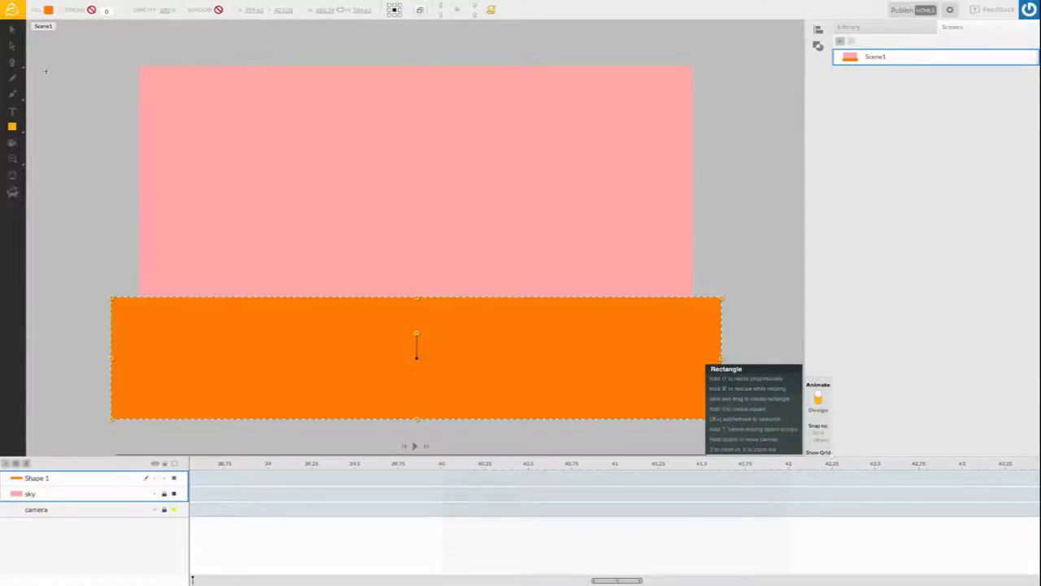
pyautogui.click(12, 29)
pyautogui.moveTo(321, 352); pyautogui.dragTo(328, 348)
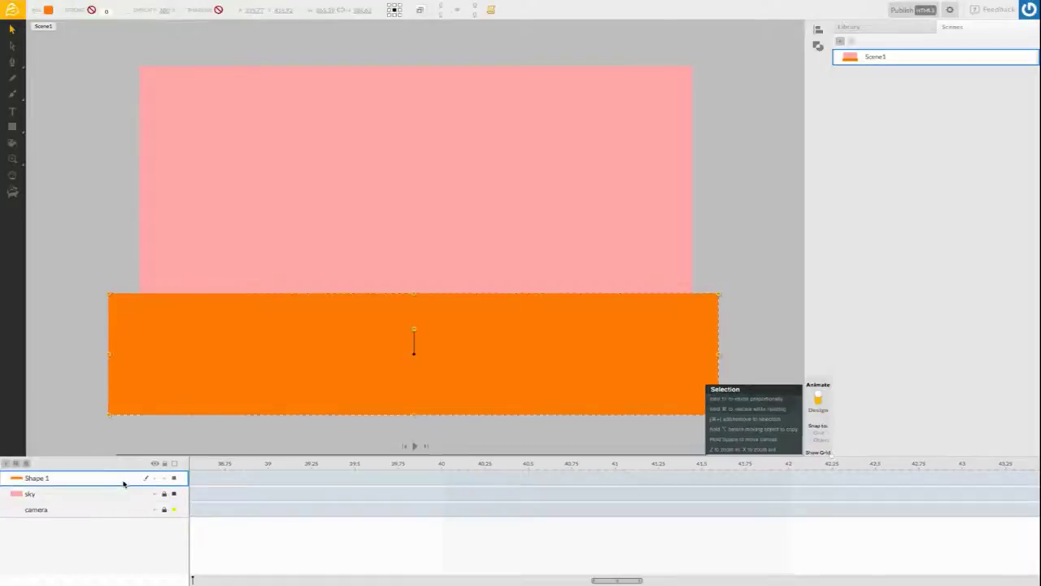
# - Rename the orange rectangle's layer to 'ground_1'
pyautogui.doubleClick(37, 479)
pyautogui.press('BackSpace')
pyautogui.write('gtround')
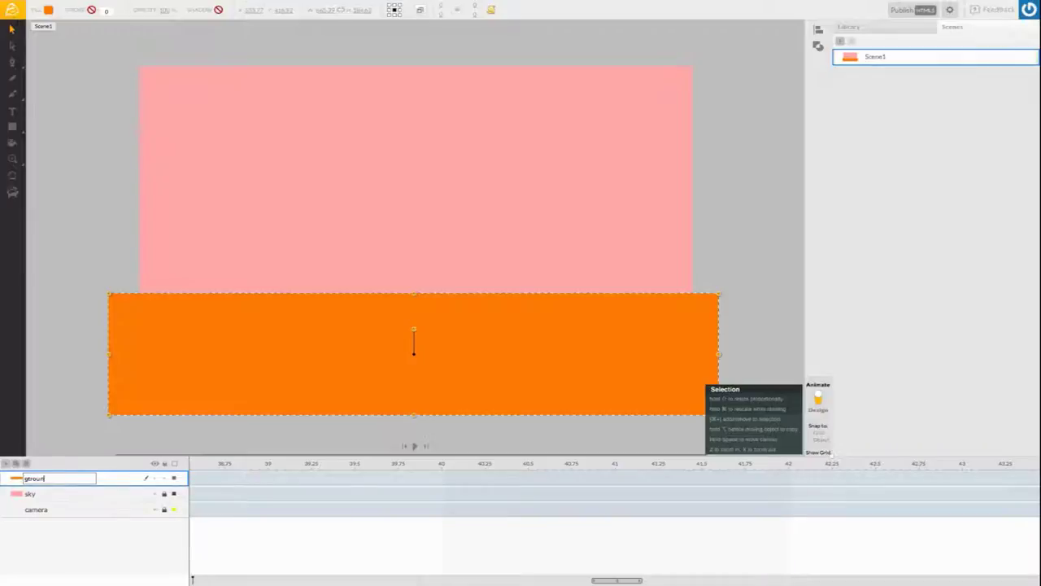
pyautogui.press('BackSpace')
pyautogui.press('BackSpace')
pyautogui.press('BackSpace')
pyautogui.write('round_1')
# - Add another layer on top and begin naming it ground_2
pyautogui.click(6, 462)
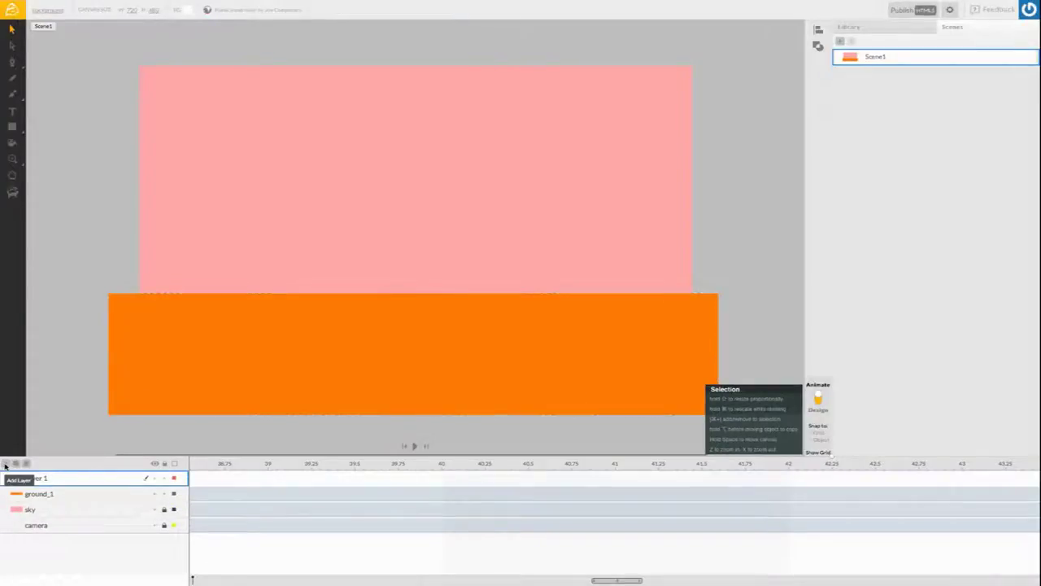
pyautogui.doubleClick(44, 480)
pyautogui.press('BackSpace')
pyautogui.write('gou')
pyautogui.click(27, 478)
# - Finish naming the layer ground_2 and draw a light-orange band above the orange ground
pyautogui.write('round_2')
pyautogui.press('Return')
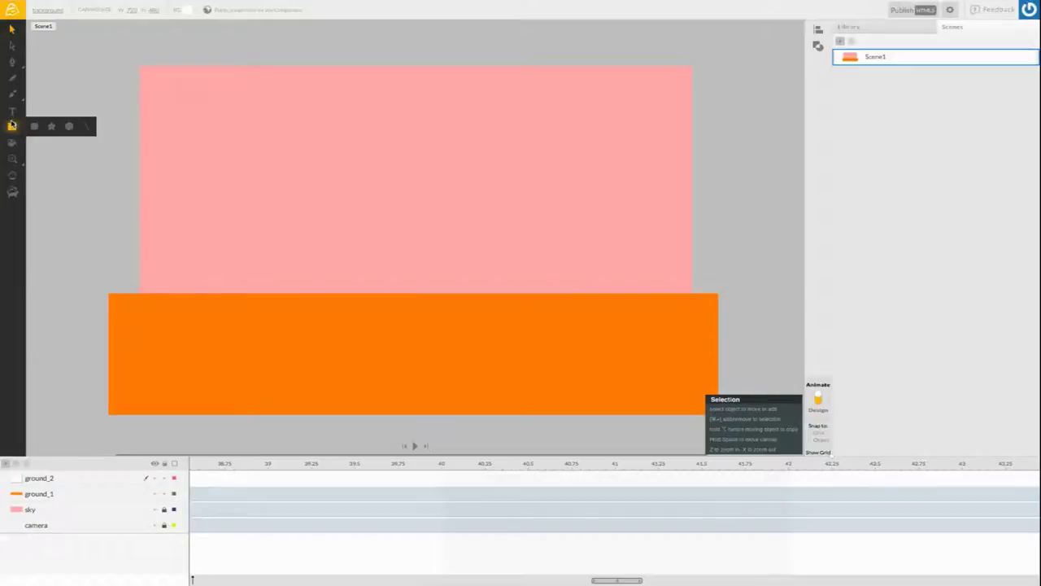
pyautogui.click(11, 125)
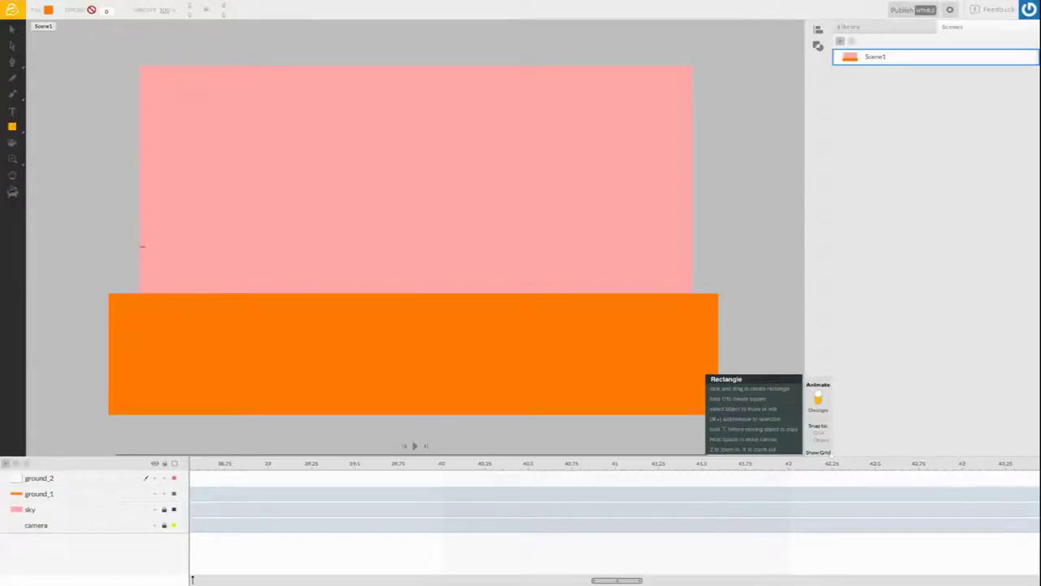
pyautogui.moveTo(89, 230); pyautogui.dragTo(740, 310)
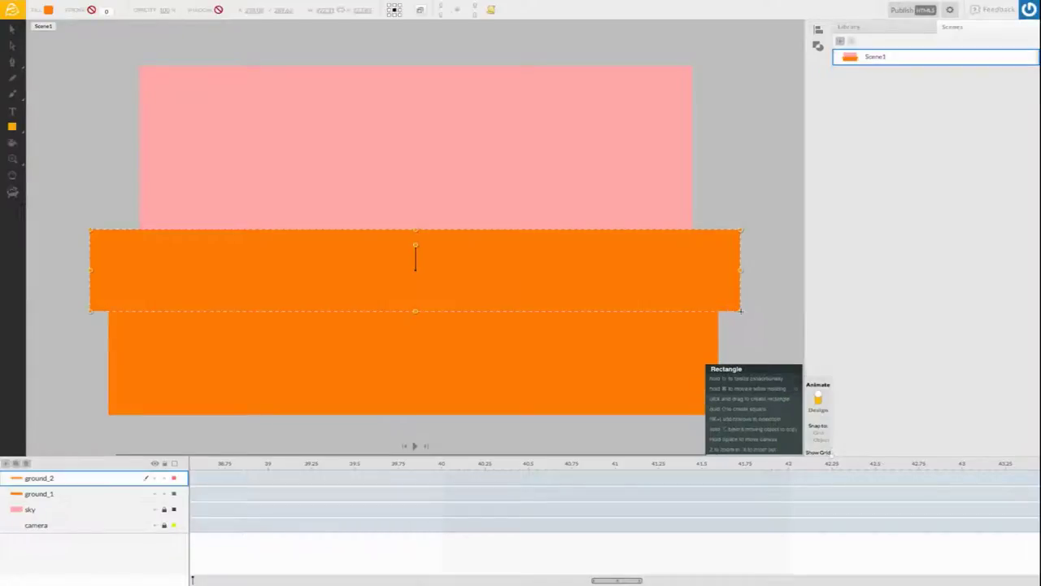
pyautogui.click(48, 10)
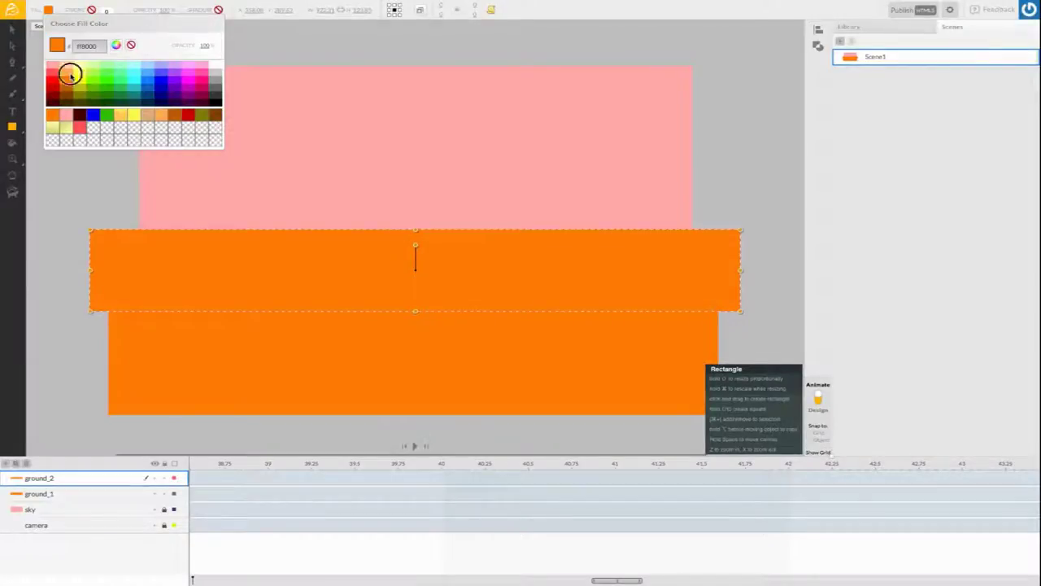
pyautogui.click(71, 76)
pyautogui.click(89, 127)
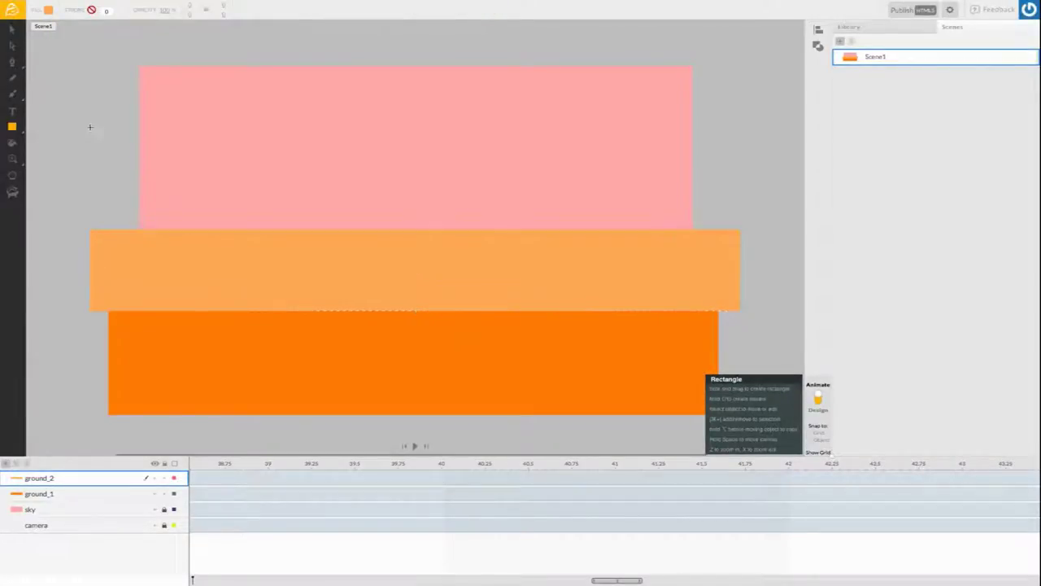
# - Move ground_2 below ground_1 in the layer stack and raise the band slightly
pyautogui.moveTo(61, 478)
pyautogui.mouseDown()
pyautogui.moveTo(60, 495)
pyautogui.moveTo(11, 494)
pyautogui.moveTo(6, 503)
pyautogui.mouseUp()
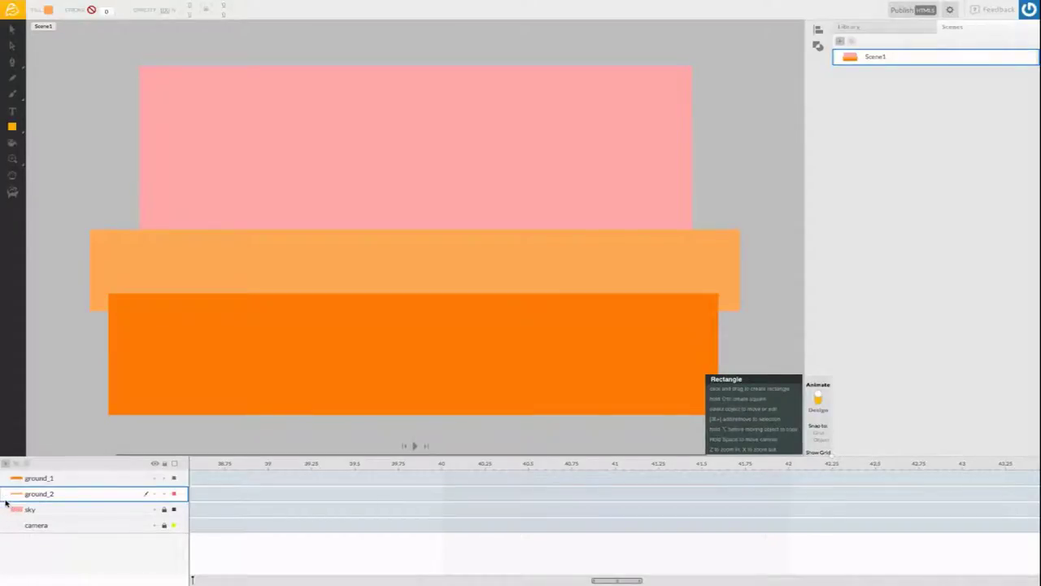
pyautogui.click(12, 29)
pyautogui.moveTo(437, 258); pyautogui.dragTo(436, 261)
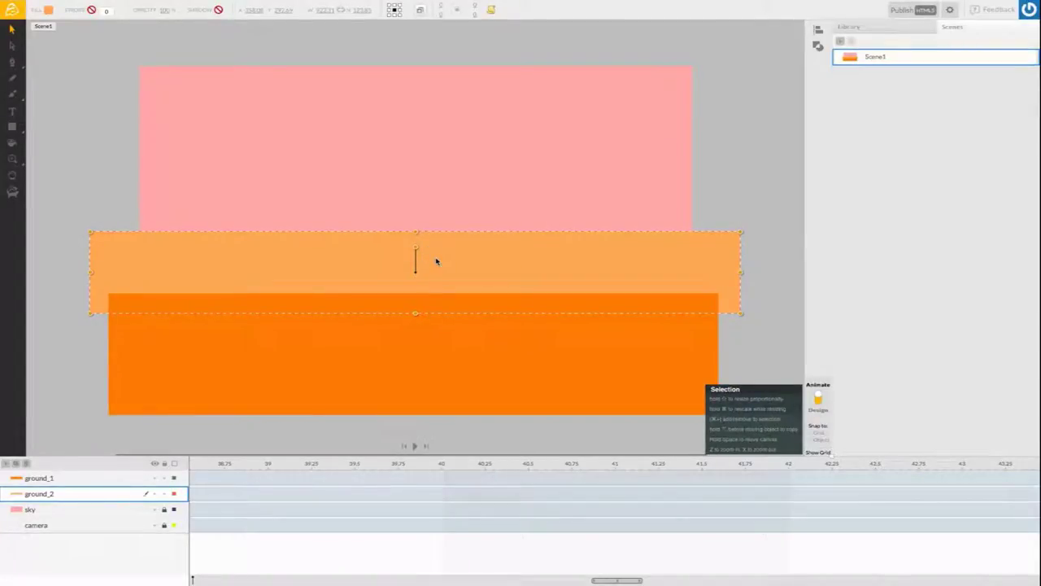
pyautogui.moveTo(449, 253); pyautogui.dragTo(448, 251)
pyautogui.click(486, 334)
pyautogui.press('Escape')
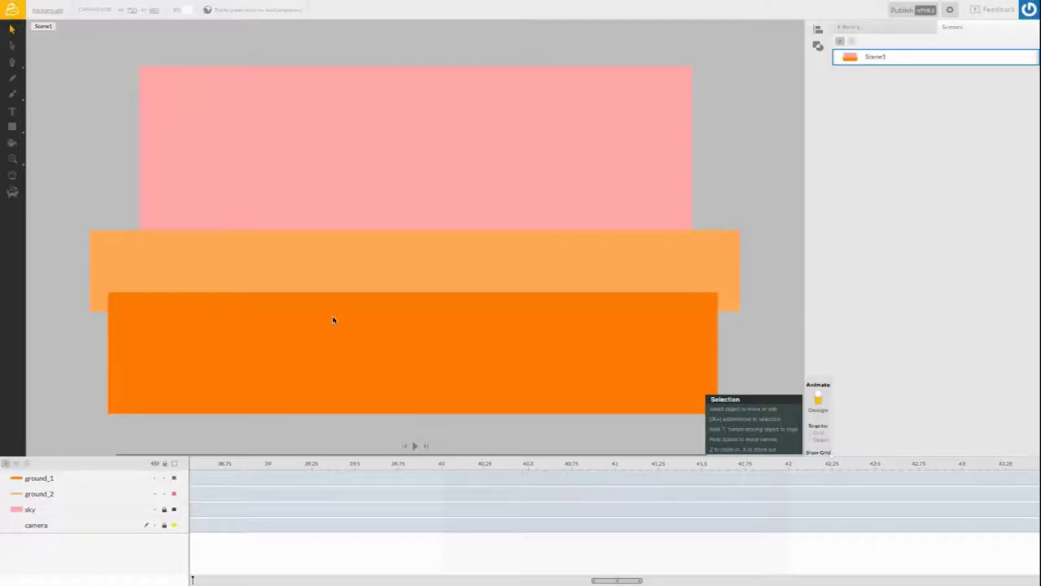
# - Move the camera layer to the top of the stack and lock ground_2
pyautogui.click(33, 525)
pyautogui.moveTo(39, 480); pyautogui.dragTo(38, 474)
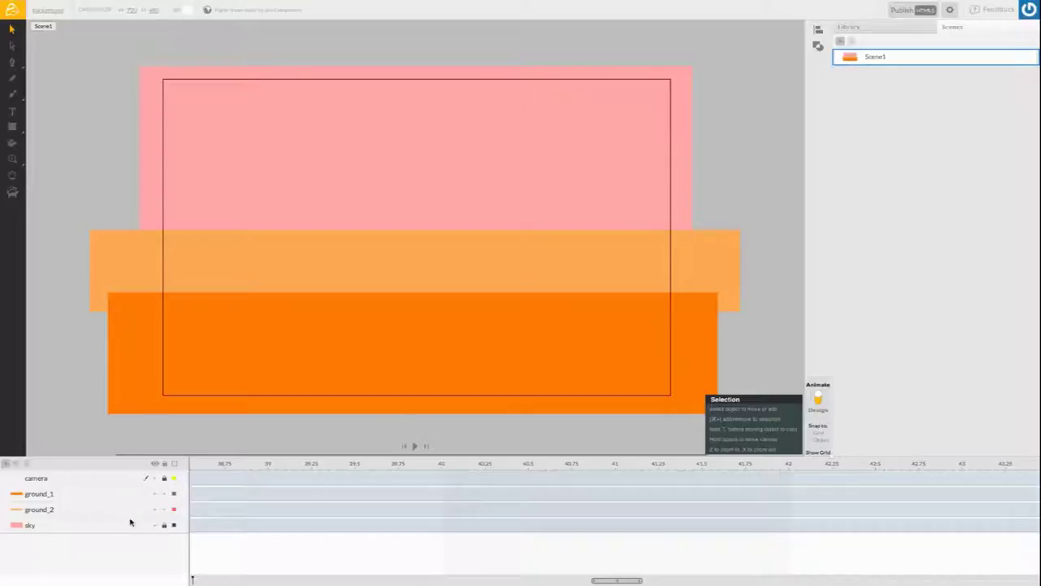
pyautogui.click(173, 522)
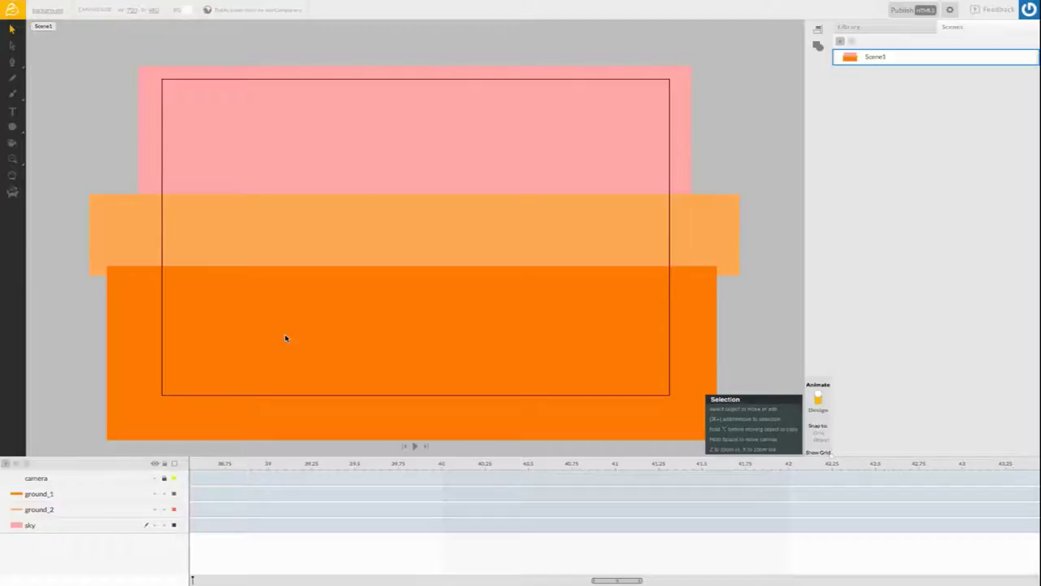
pyautogui.click(165, 509)
# - Lock ground_1 and switch the sky rectangle's fill to a linear gradient
pyautogui.click(164, 493)
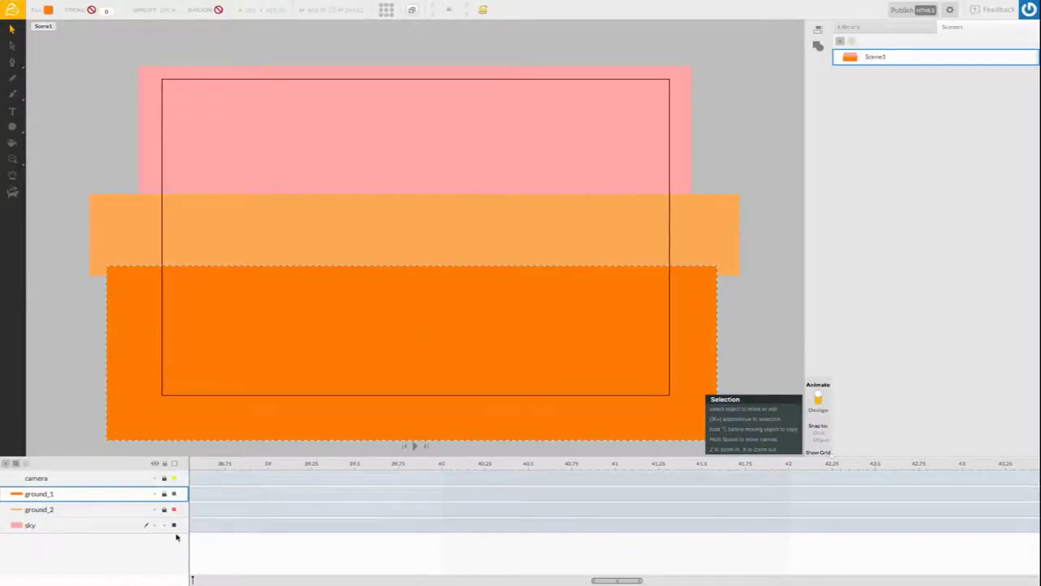
pyautogui.click(393, 149)
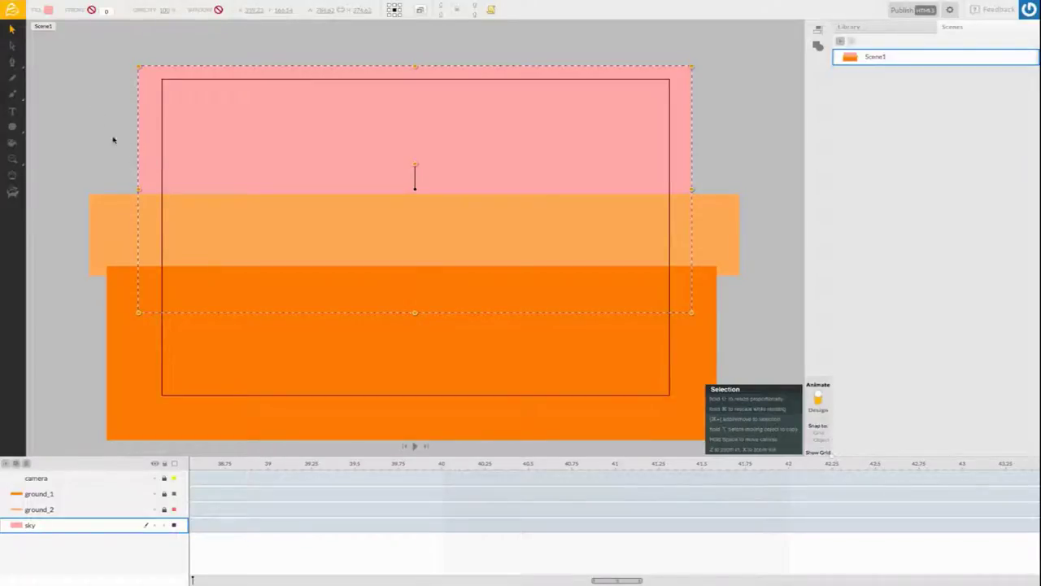
pyautogui.click(50, 12)
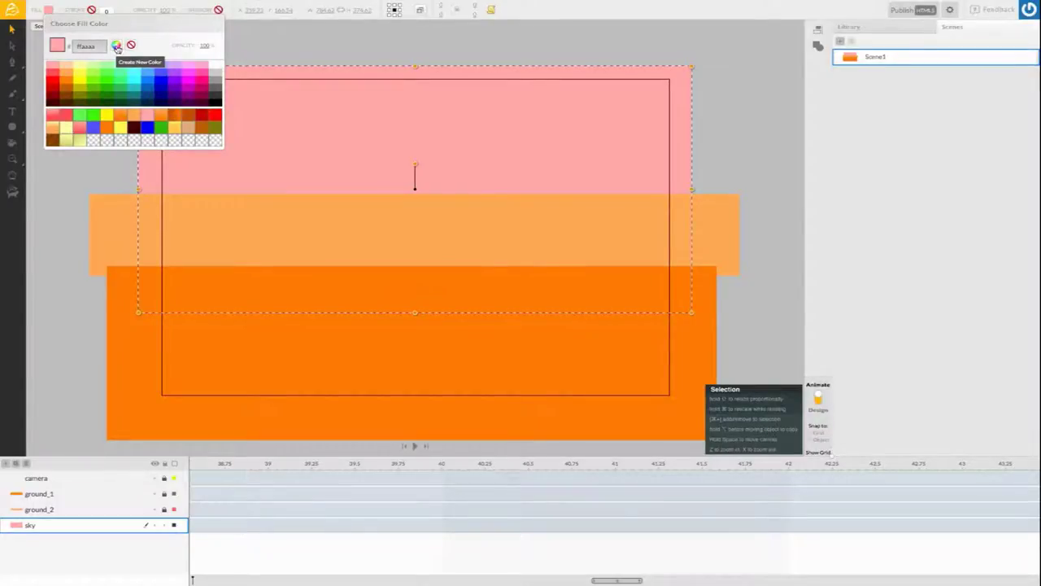
pyautogui.click(117, 47)
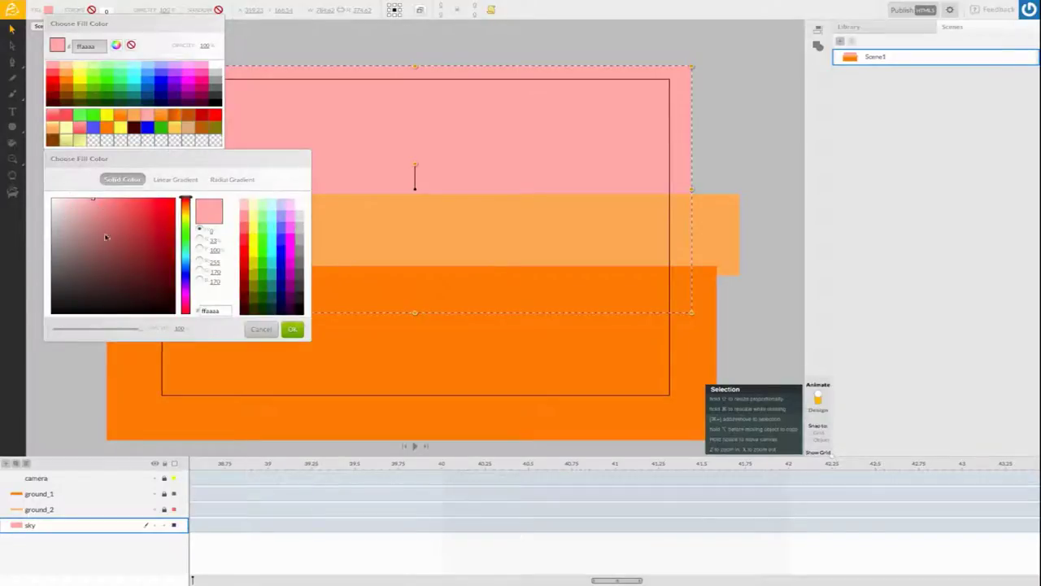
pyautogui.moveTo(210, 162); pyautogui.dragTo(193, 265)
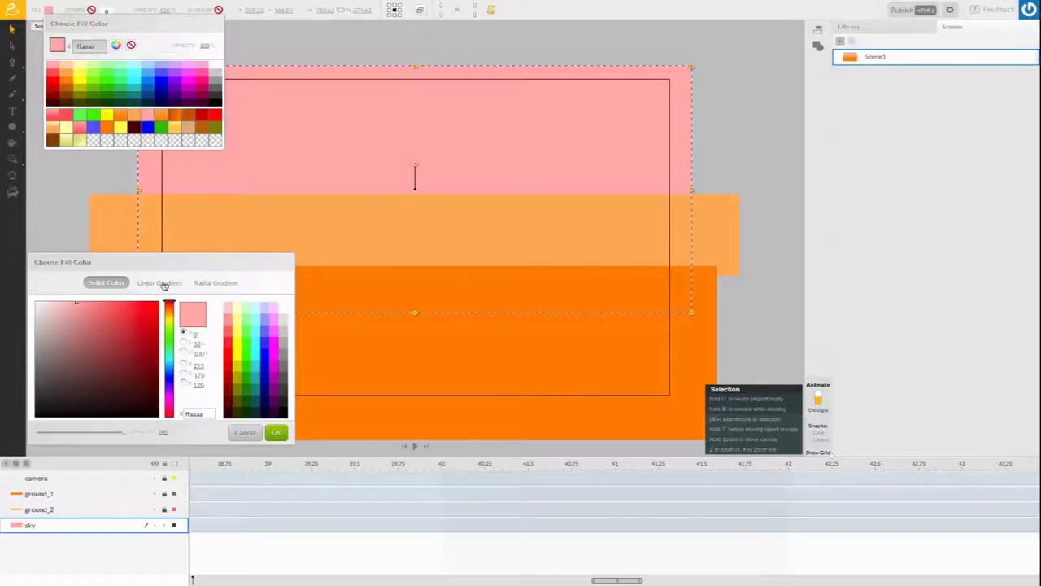
pyautogui.click(162, 283)
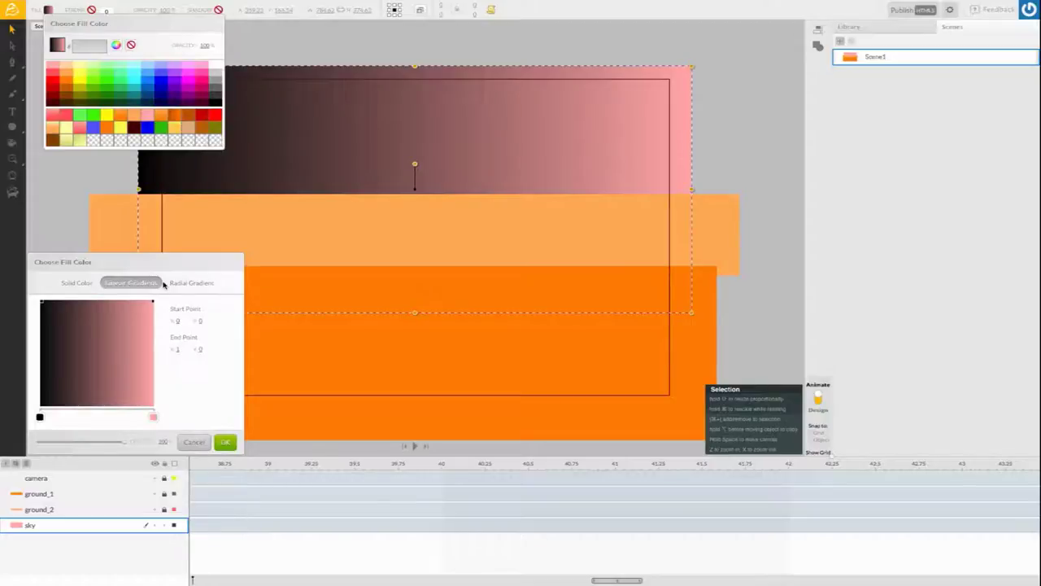
pyautogui.moveTo(170, 265); pyautogui.dragTo(179, 221)
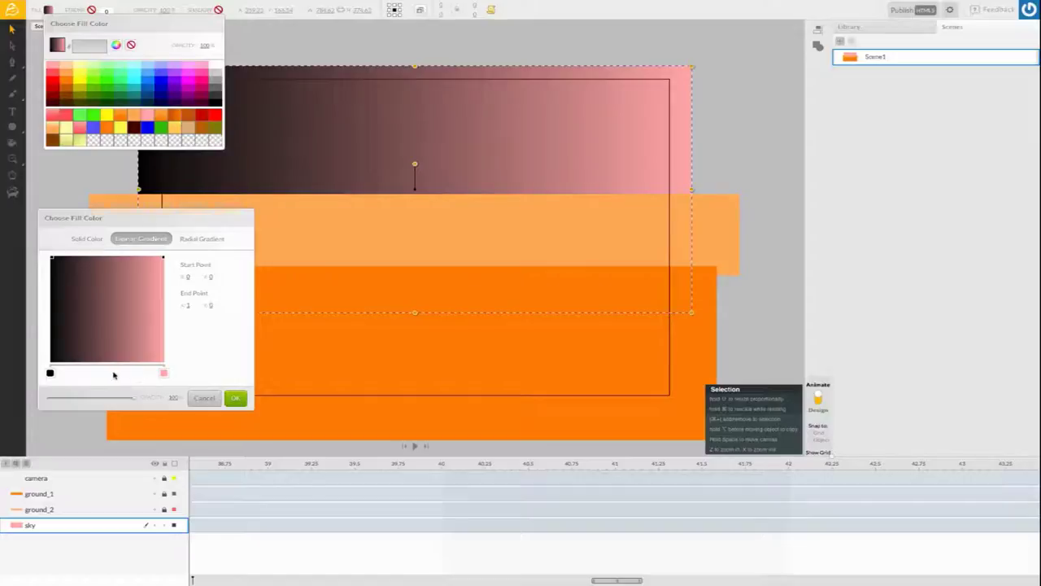
# - Add test gradient stops coloured bright green and blue
pyautogui.click(65, 372)
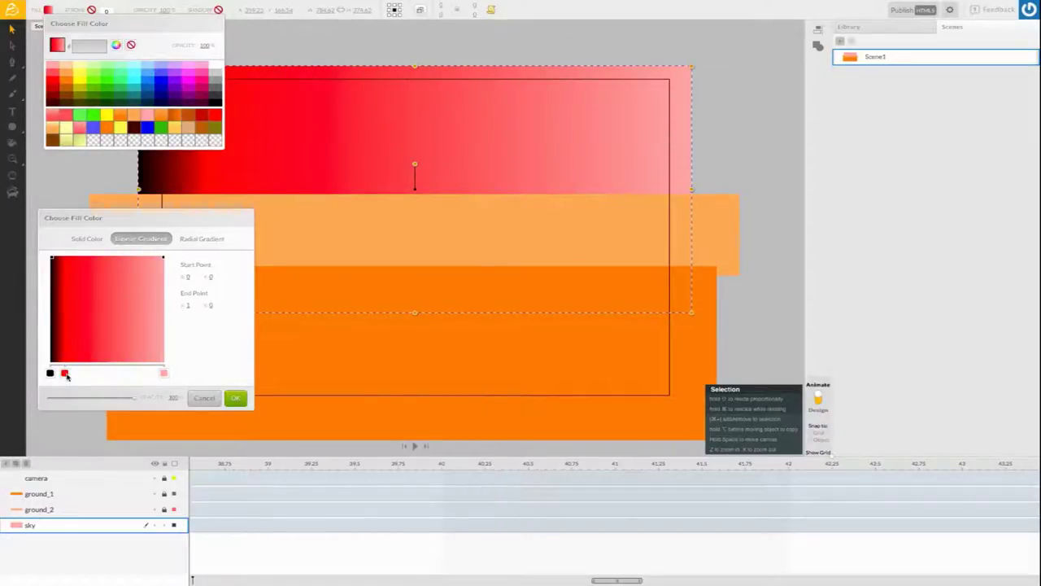
pyautogui.click(66, 373)
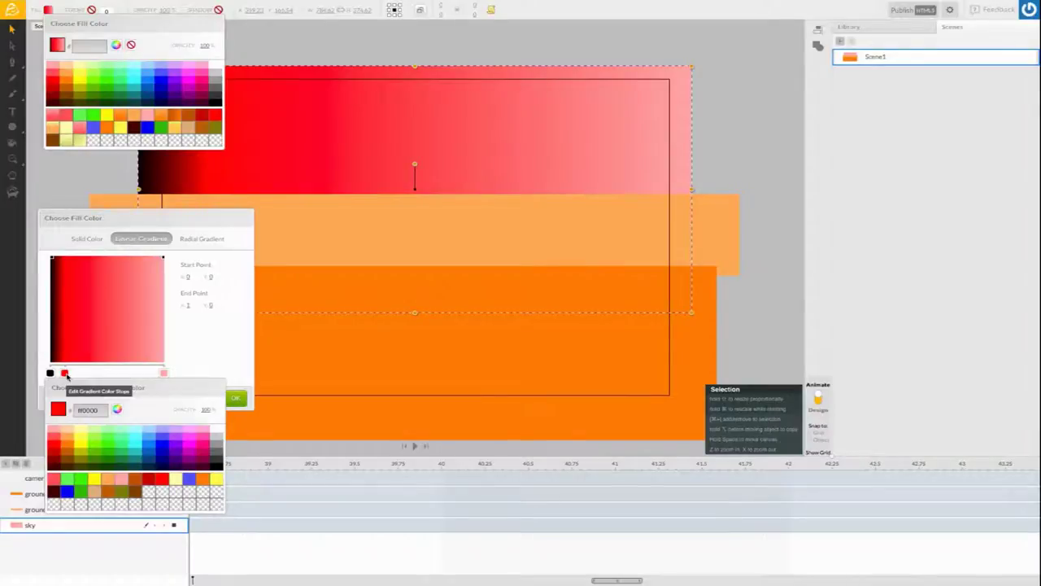
pyautogui.click(109, 445)
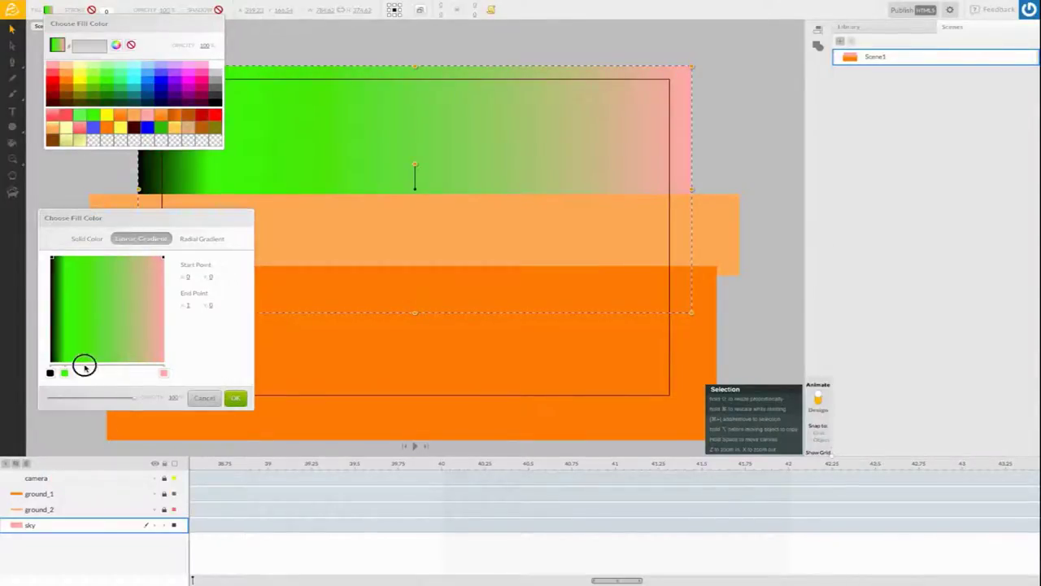
pyautogui.click(84, 368)
pyautogui.click(103, 369)
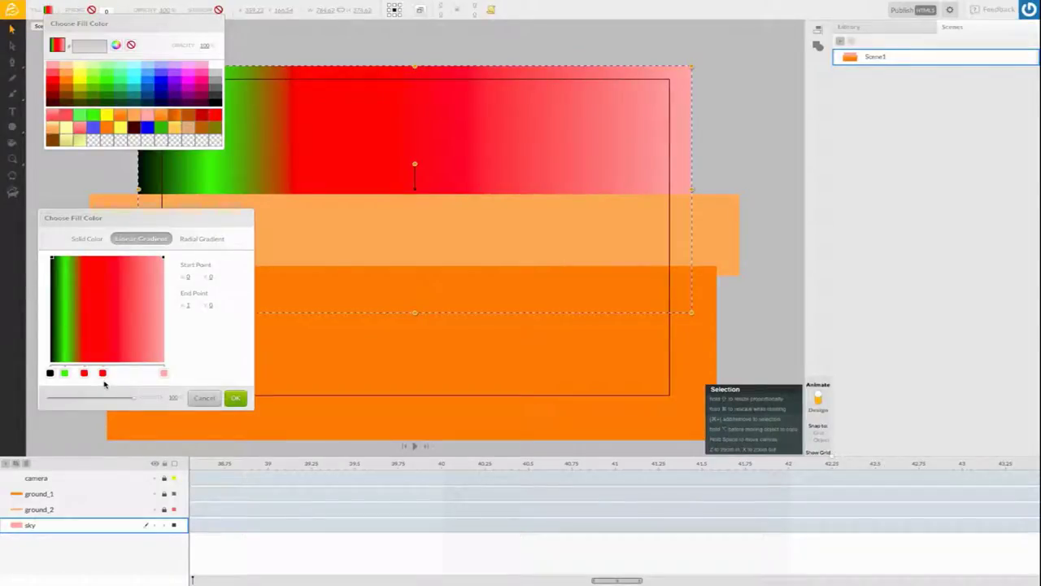
pyautogui.click(103, 372)
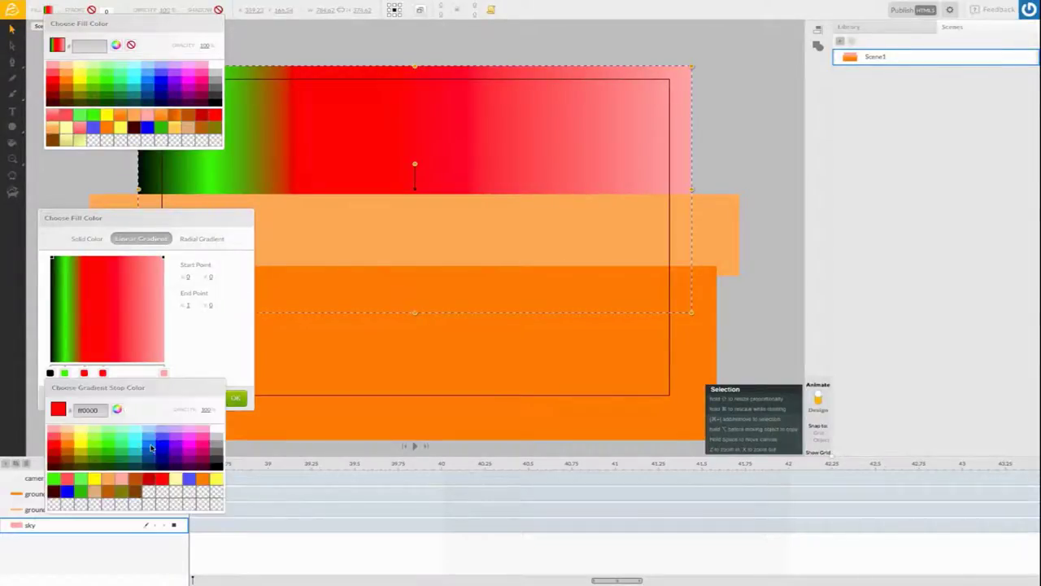
pyautogui.click(152, 449)
pyautogui.click(131, 373)
pyautogui.click(130, 374)
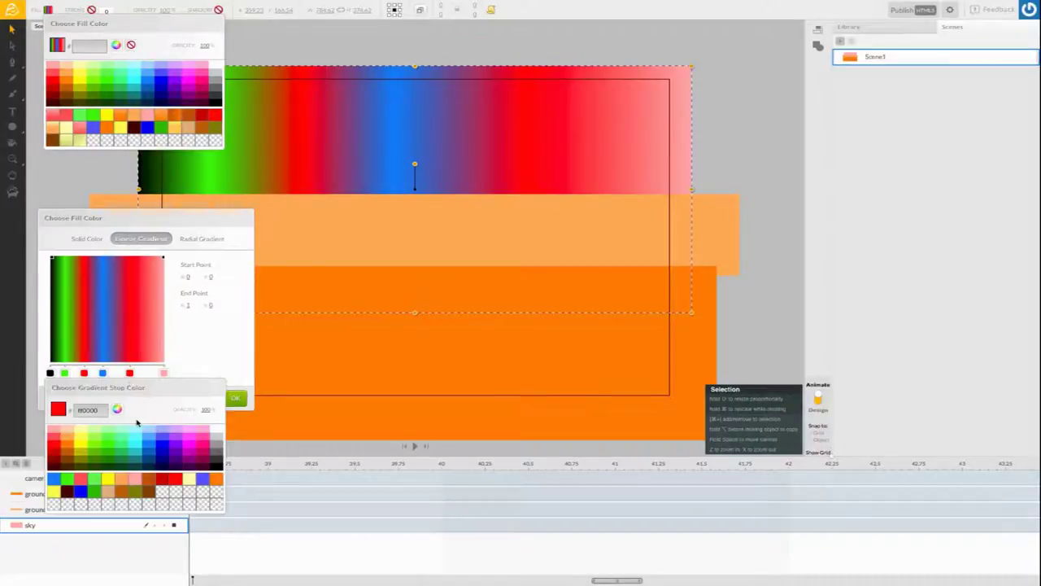
pyautogui.click(147, 449)
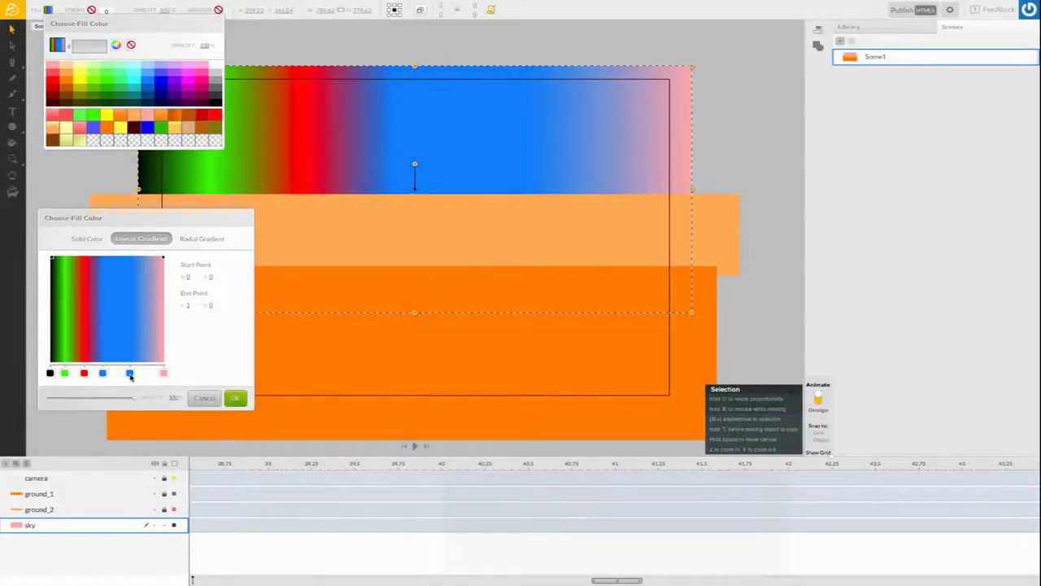
# - Remove the extra stops and change the black start stop to red
pyautogui.moveTo(130, 374); pyautogui.dragTo(167, 395)
pyautogui.moveTo(102, 374); pyautogui.dragTo(142, 405)
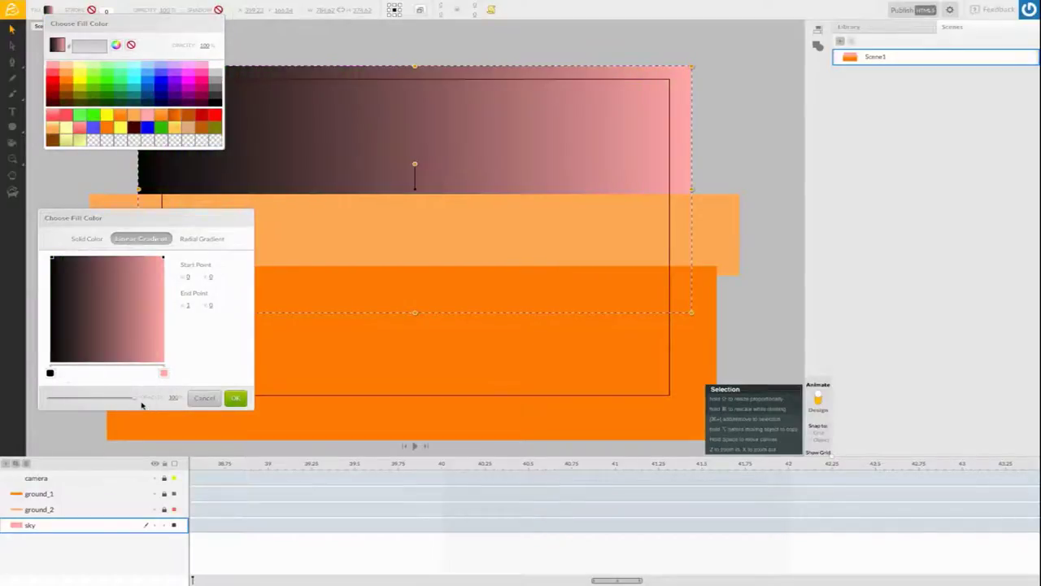
pyautogui.click(50, 373)
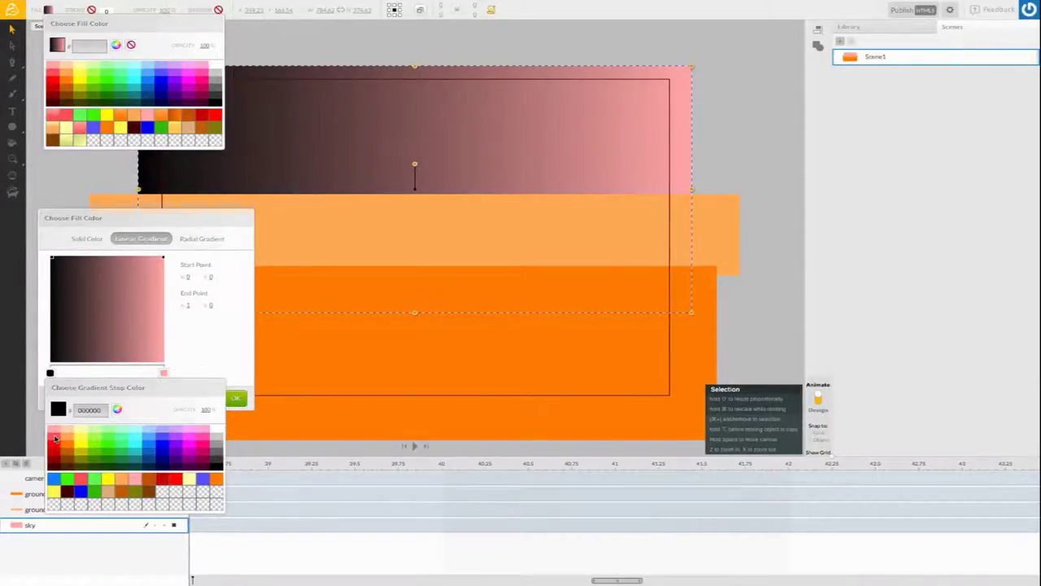
pyautogui.click(56, 439)
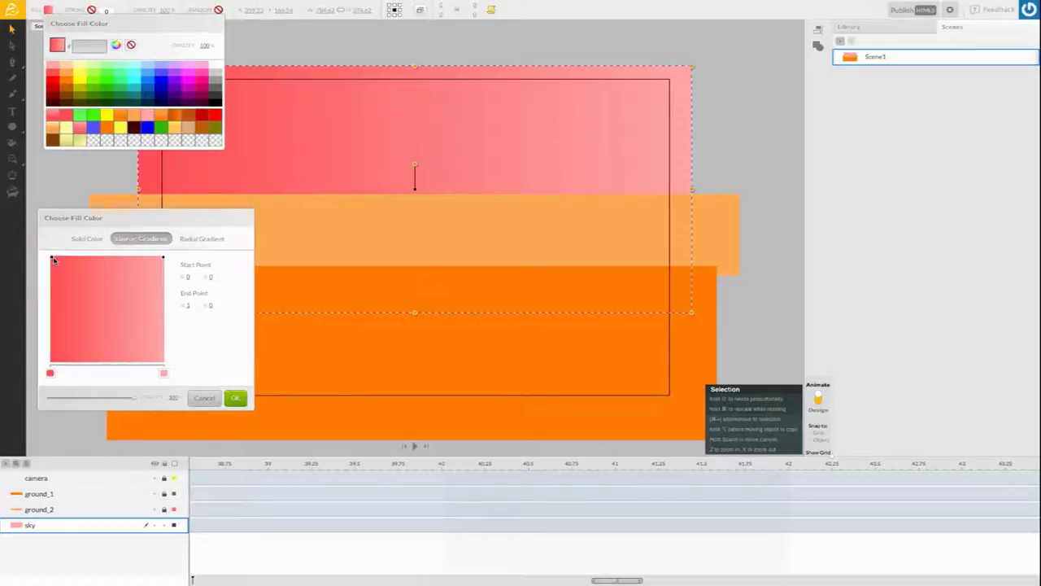
# - Run the sky gradient from bottom to top, reposition the red and pink stops, and apply it
pyautogui.moveTo(53, 259); pyautogui.dragTo(111, 360)
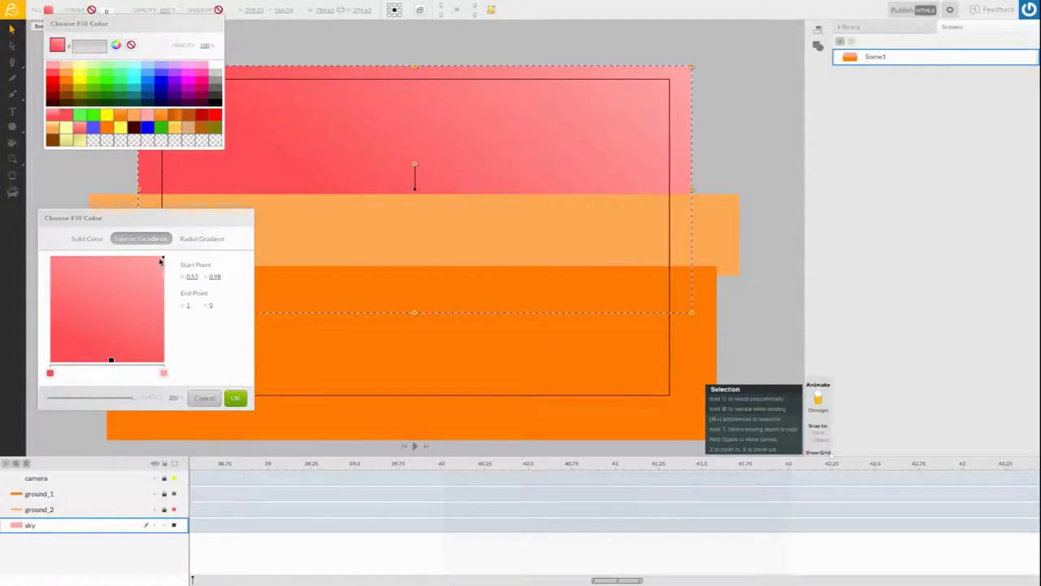
pyautogui.moveTo(163, 259); pyautogui.dragTo(111, 257)
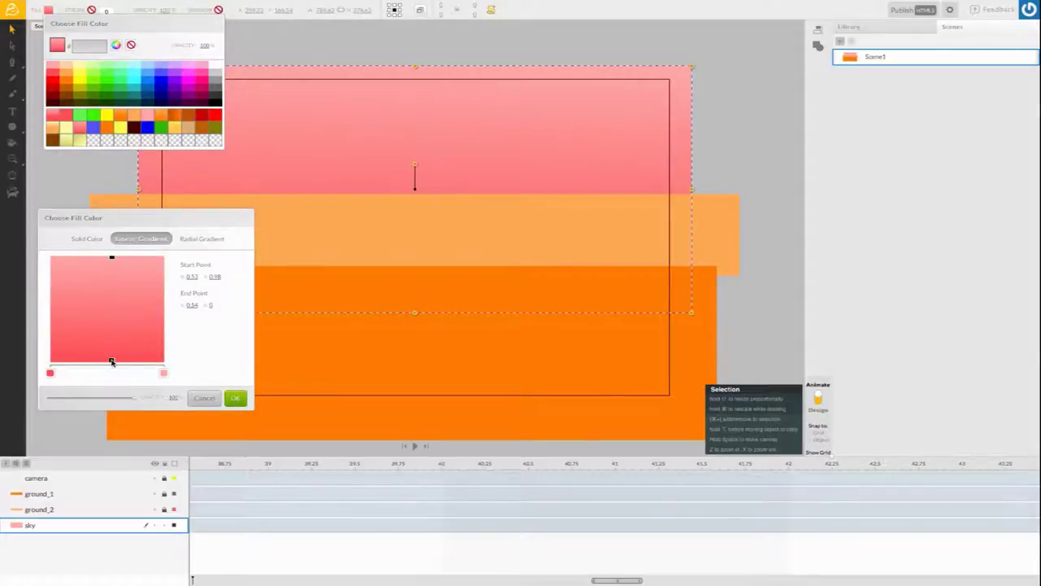
pyautogui.moveTo(113, 363); pyautogui.dragTo(110, 361)
pyautogui.moveTo(164, 373)
pyautogui.mouseDown()
pyautogui.moveTo(90, 371)
pyautogui.moveTo(181, 376)
pyautogui.mouseUp()
pyautogui.moveTo(49, 372); pyautogui.dragTo(98, 376)
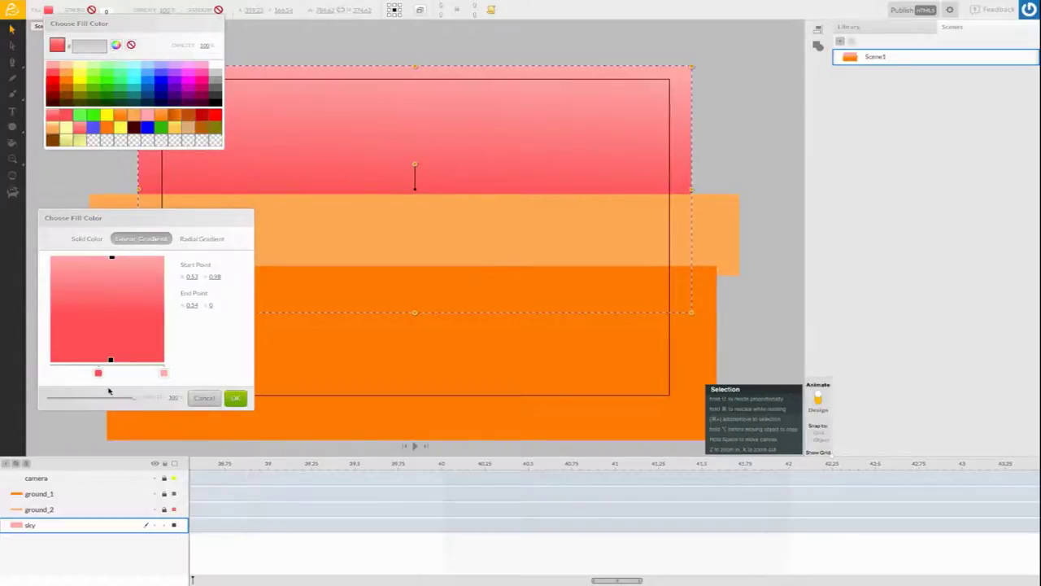
pyautogui.click(234, 398)
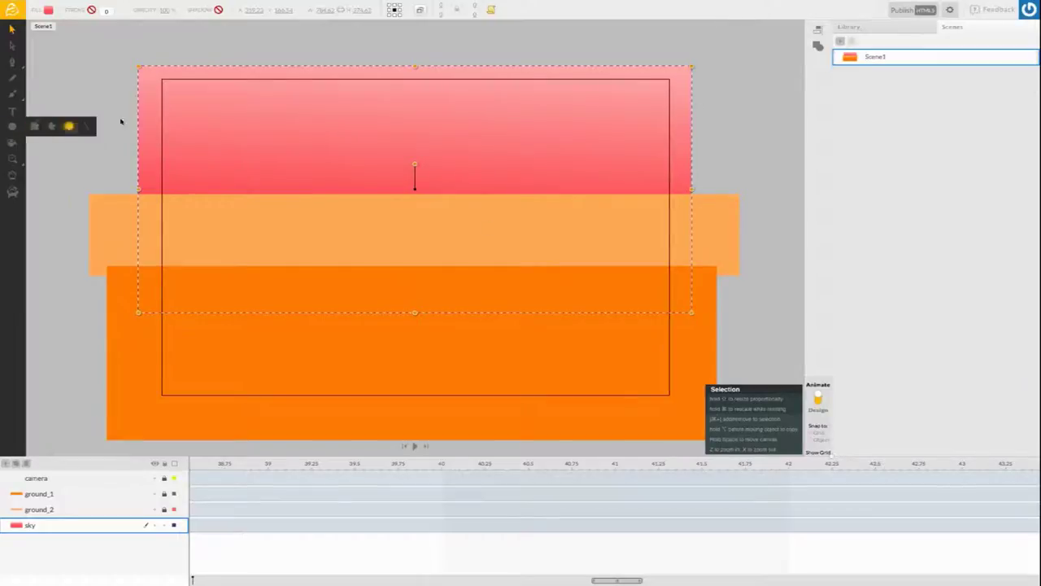
pyautogui.click(108, 166)
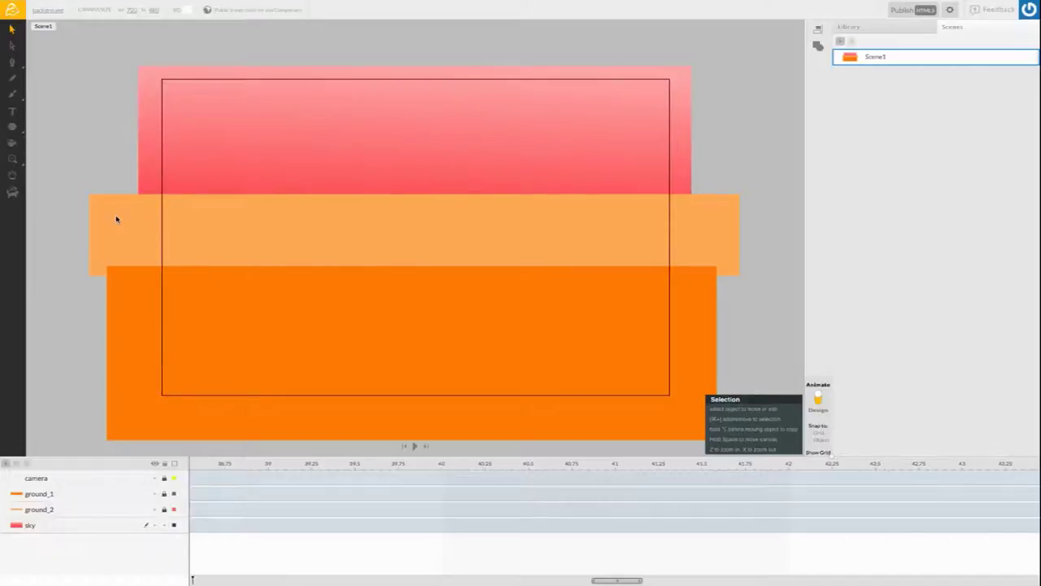
# - Select the ground_2 band and switch its fill to a linear gradient
pyautogui.click(167, 527)
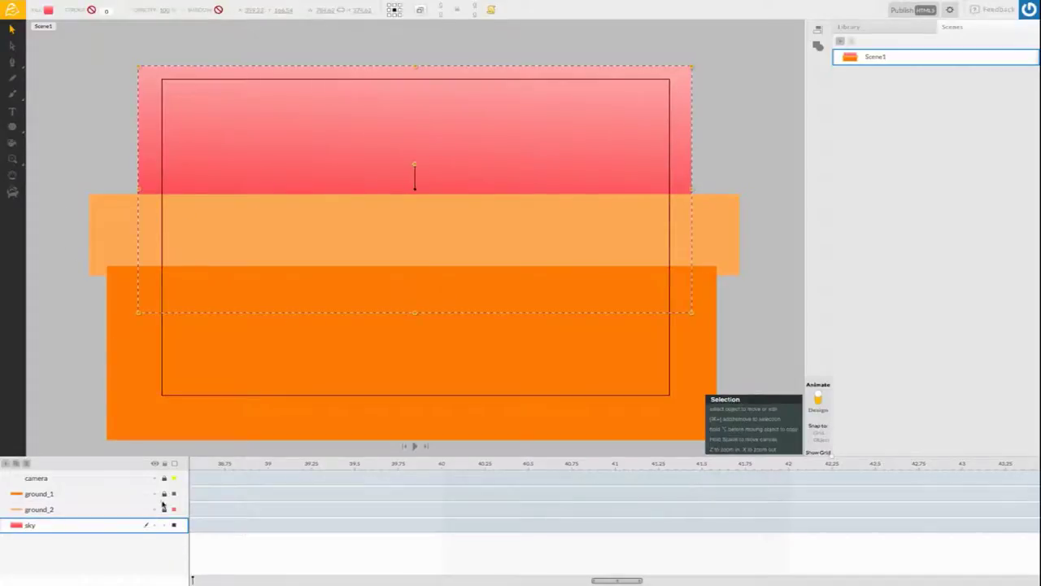
pyautogui.click(165, 497)
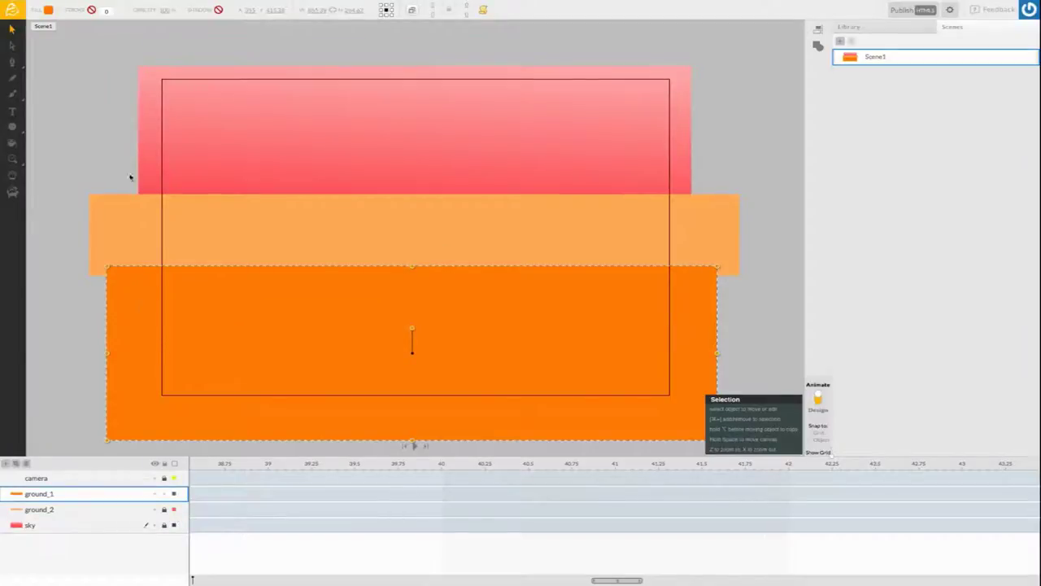
pyautogui.click(168, 509)
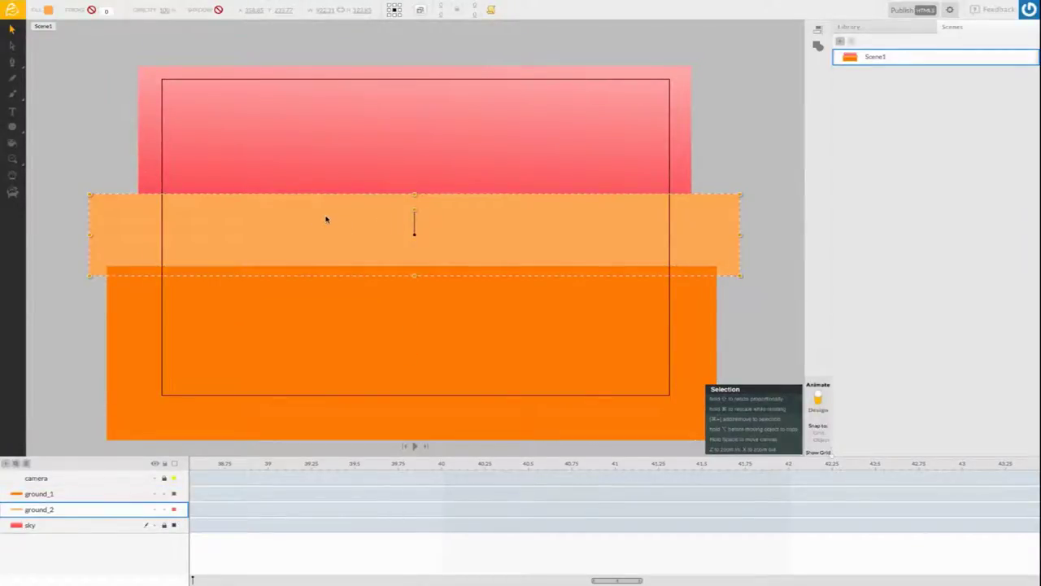
pyautogui.click(48, 10)
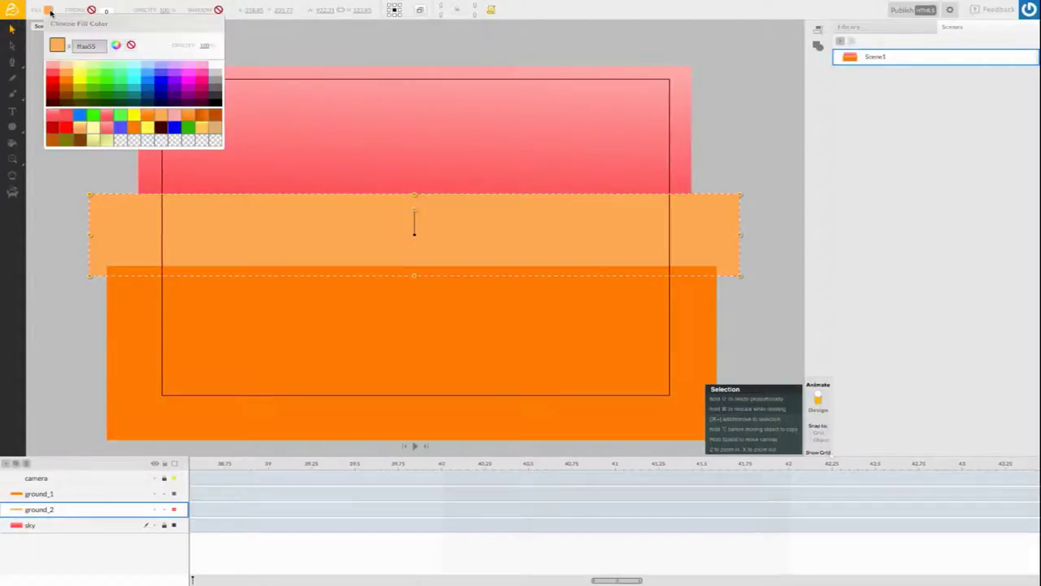
pyautogui.click(117, 46)
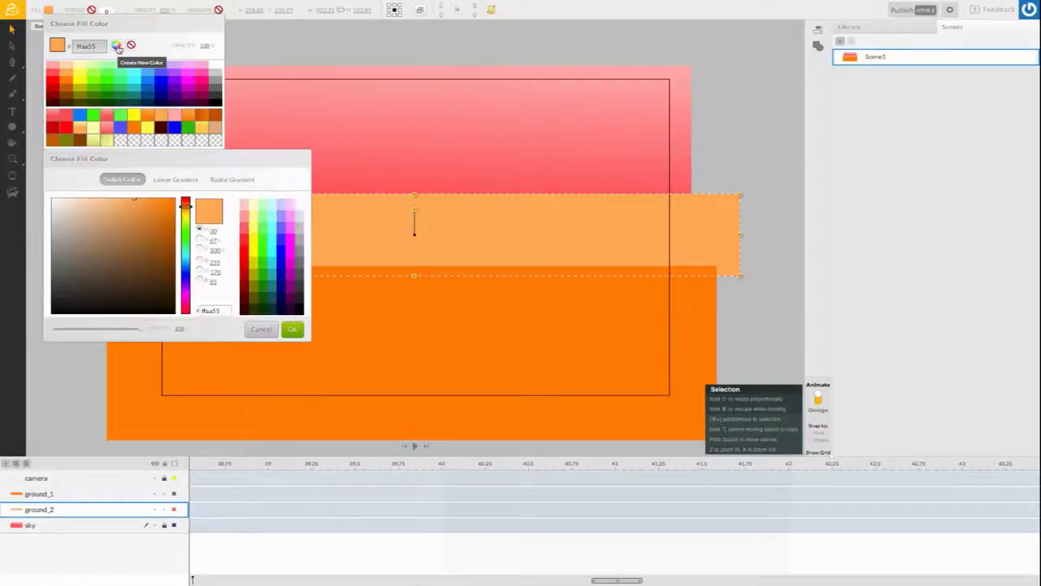
pyautogui.click(182, 182)
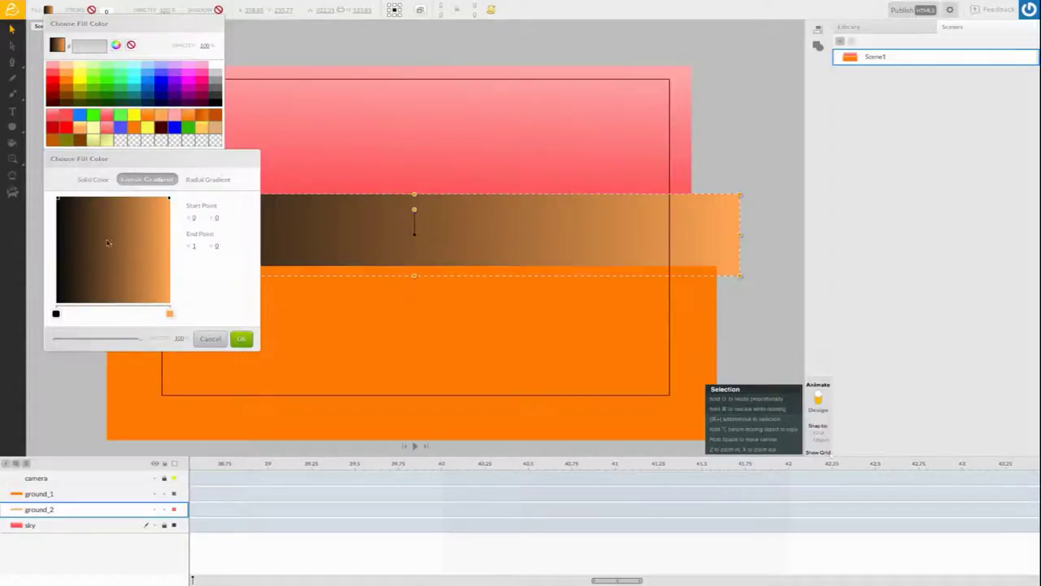
pyautogui.moveTo(193, 159); pyautogui.dragTo(193, 310)
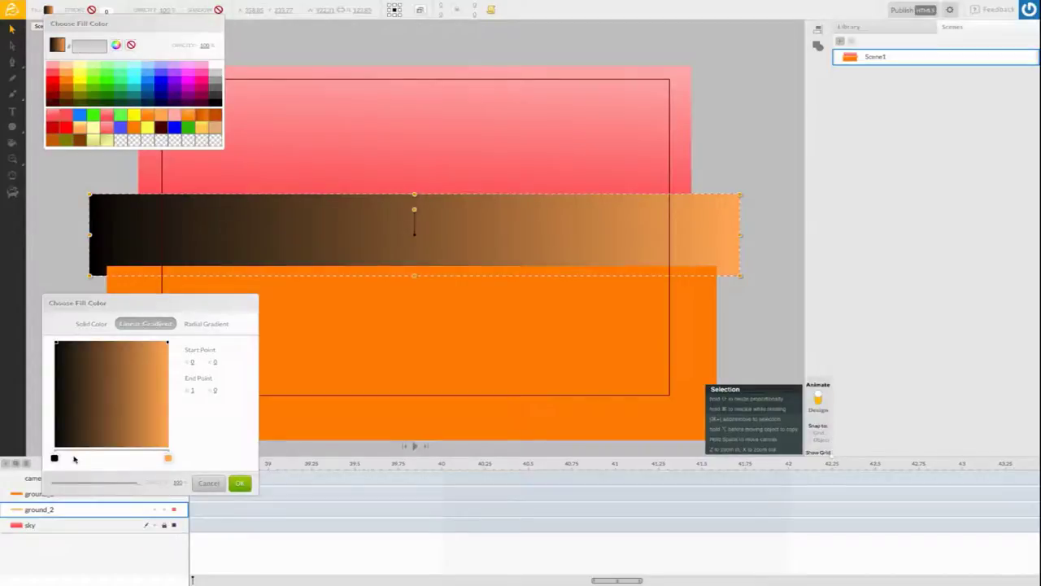
# - Change the gradient's black start stop to pale yellow
pyautogui.moveTo(57, 461); pyautogui.dragTo(50, 448)
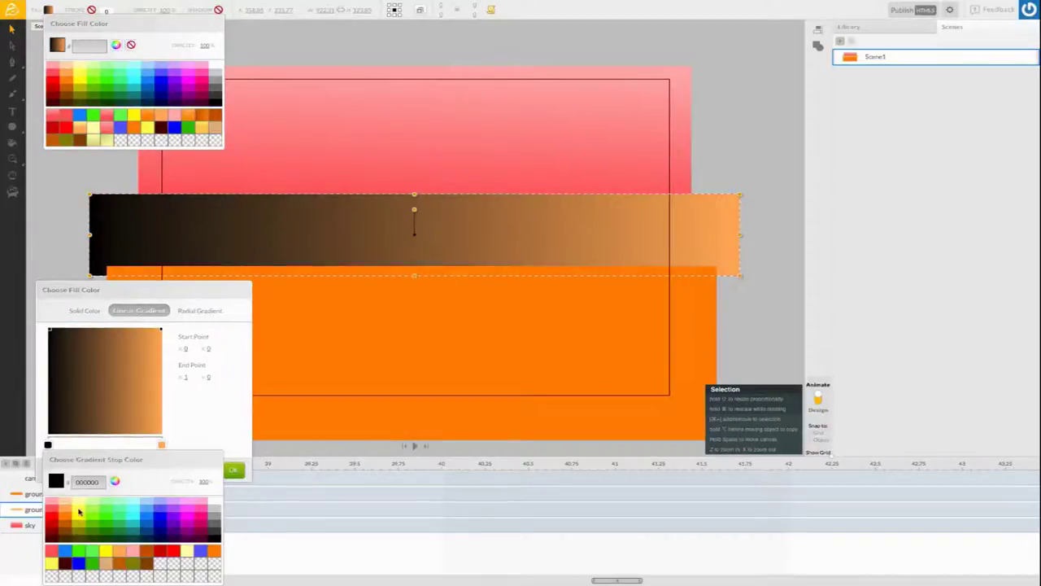
pyautogui.click(81, 510)
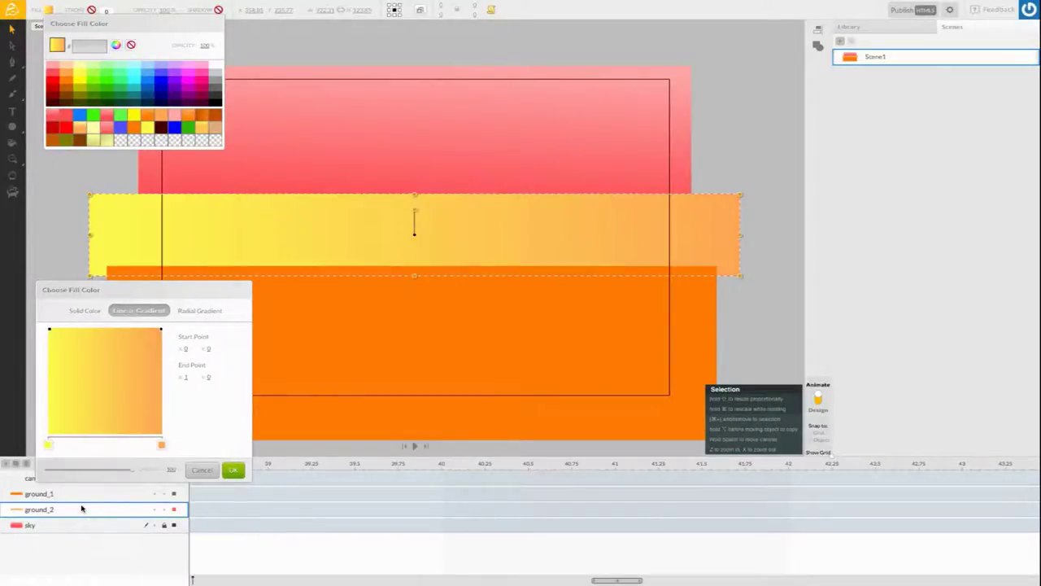
pyautogui.click(49, 446)
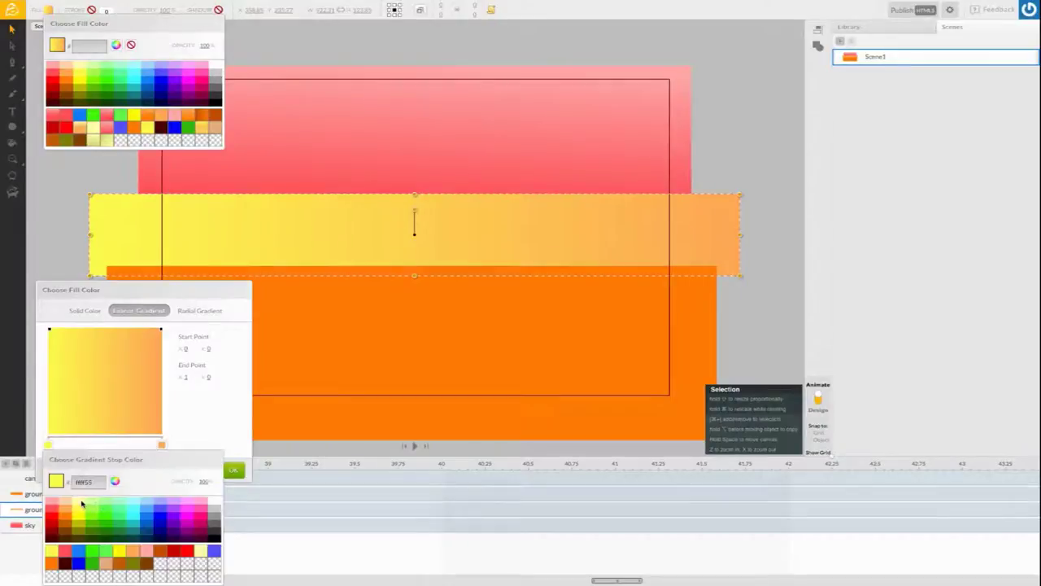
pyautogui.click(82, 503)
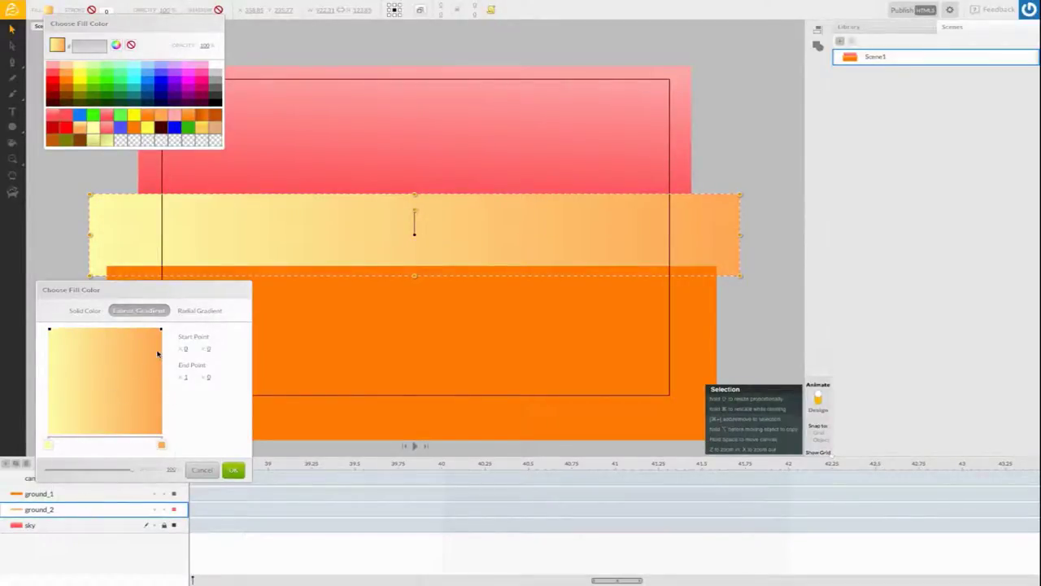
# - Run the ground_2 gradient from top to bottom, shift the orange stop left, and apply it
pyautogui.moveTo(162, 334); pyautogui.dragTo(108, 433)
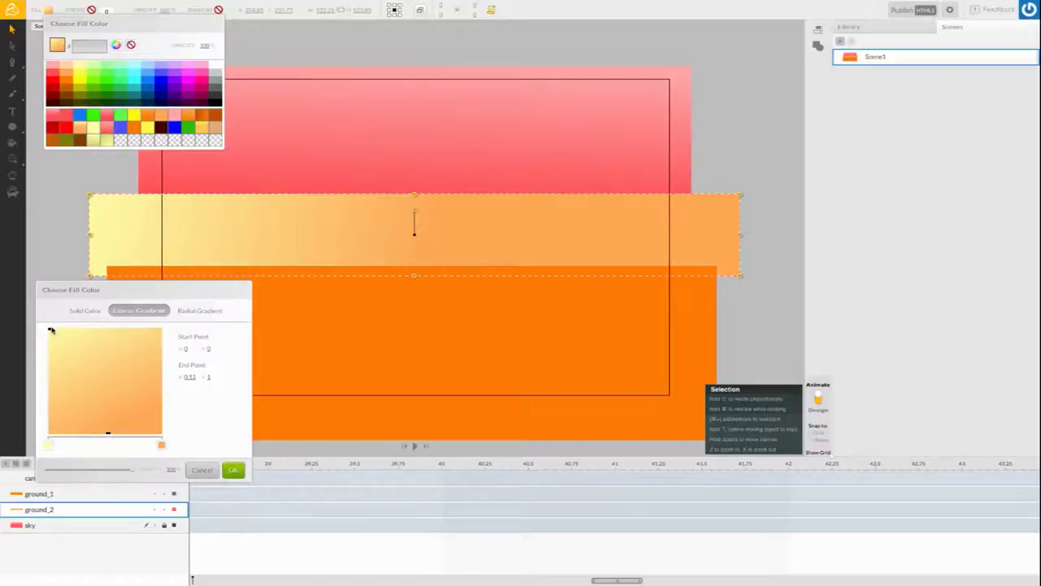
pyautogui.moveTo(50, 329); pyautogui.dragTo(107, 327)
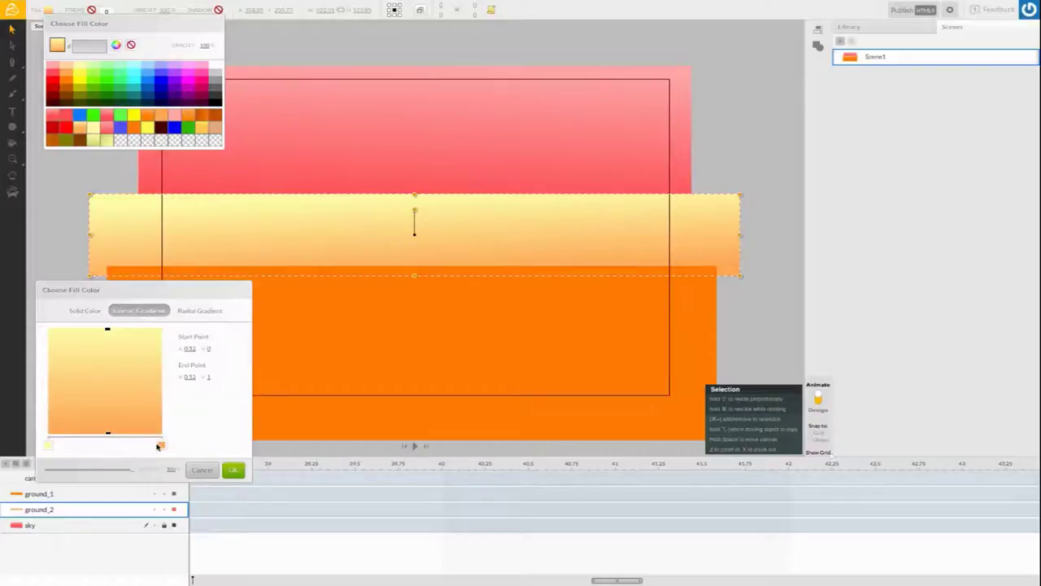
pyautogui.moveTo(161, 444); pyautogui.dragTo(132, 445)
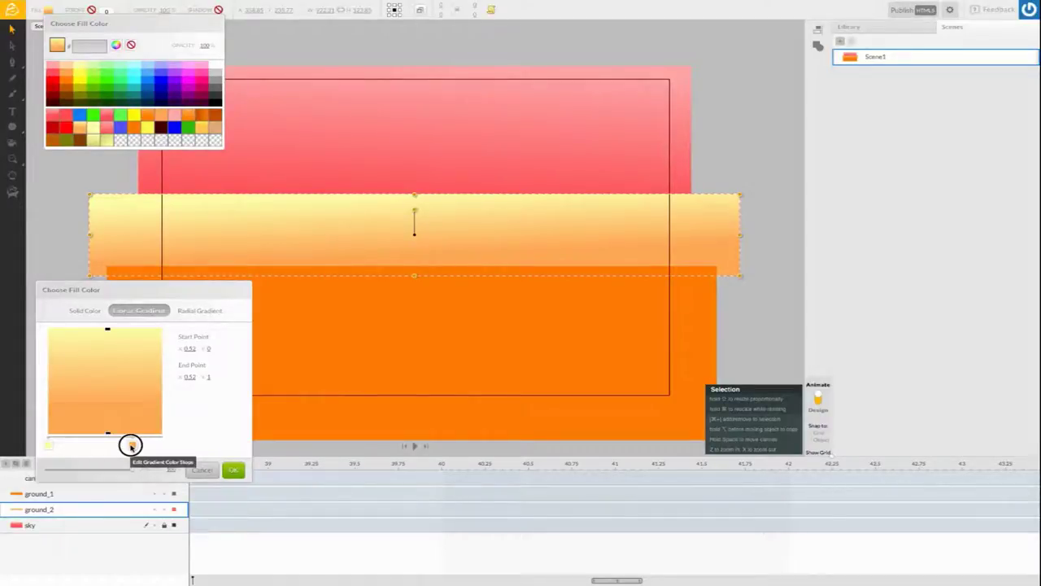
pyautogui.click(233, 470)
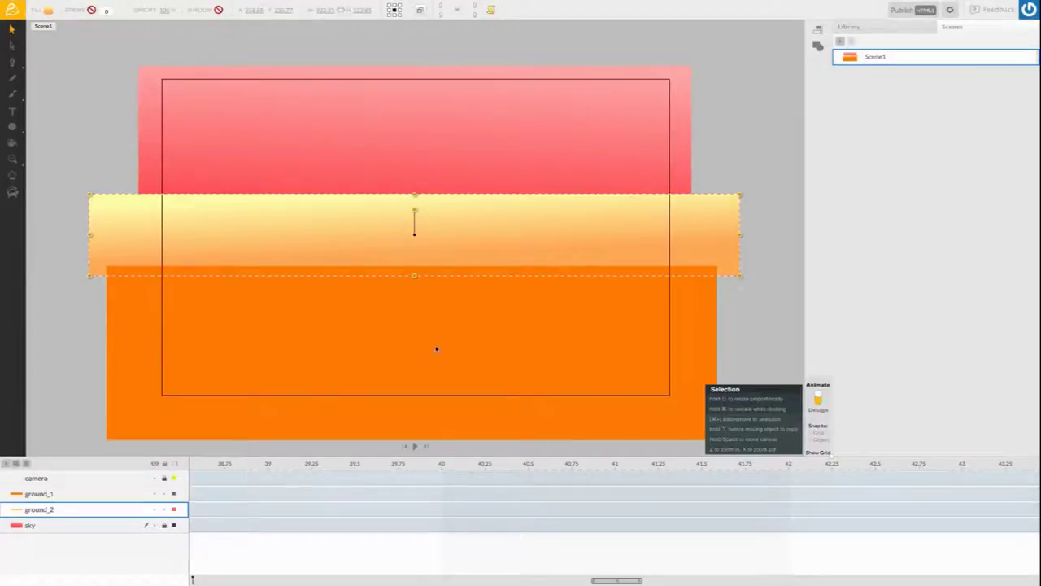
pyautogui.click(118, 494)
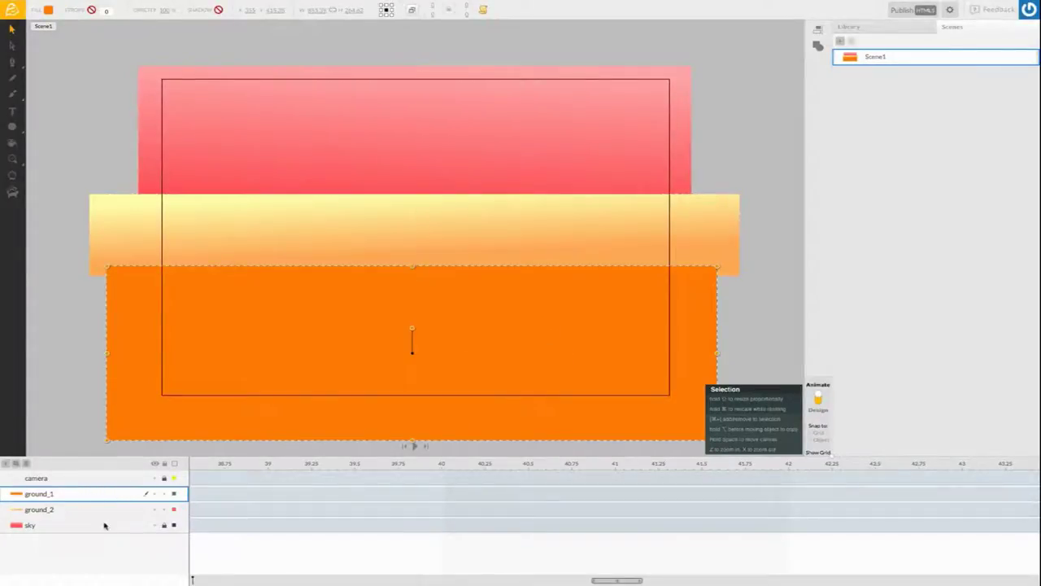
# - Give ground_1 a vertical linear gradient by turning the black stop orange, lighter at top
pyautogui.click(49, 10)
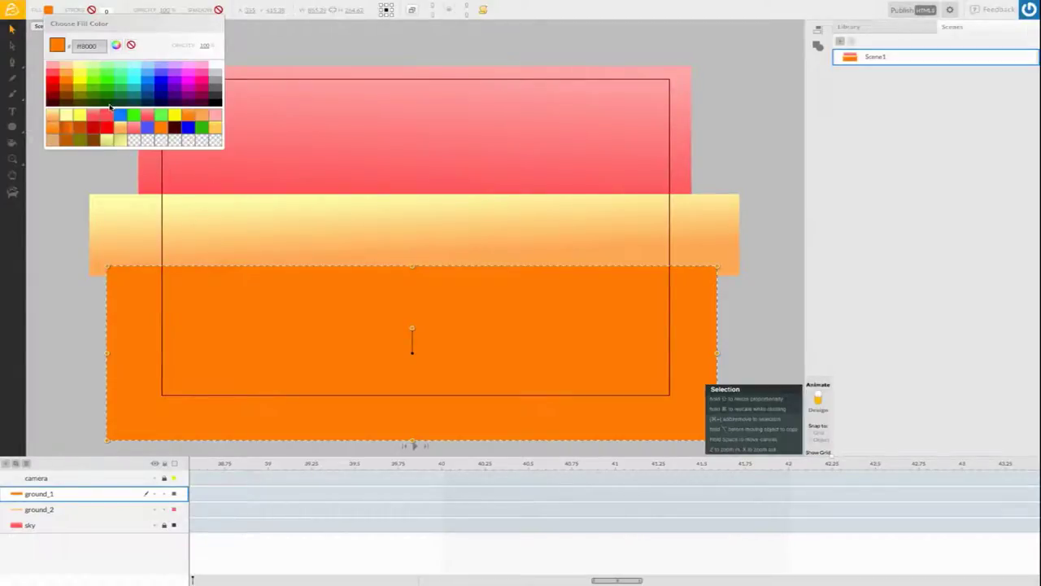
pyautogui.click(115, 46)
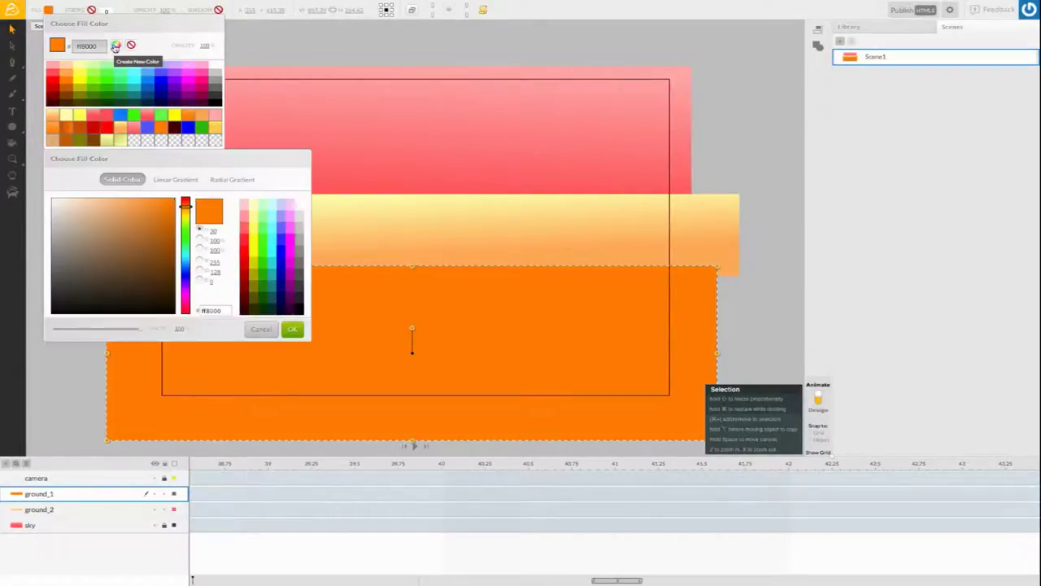
pyautogui.click(173, 180)
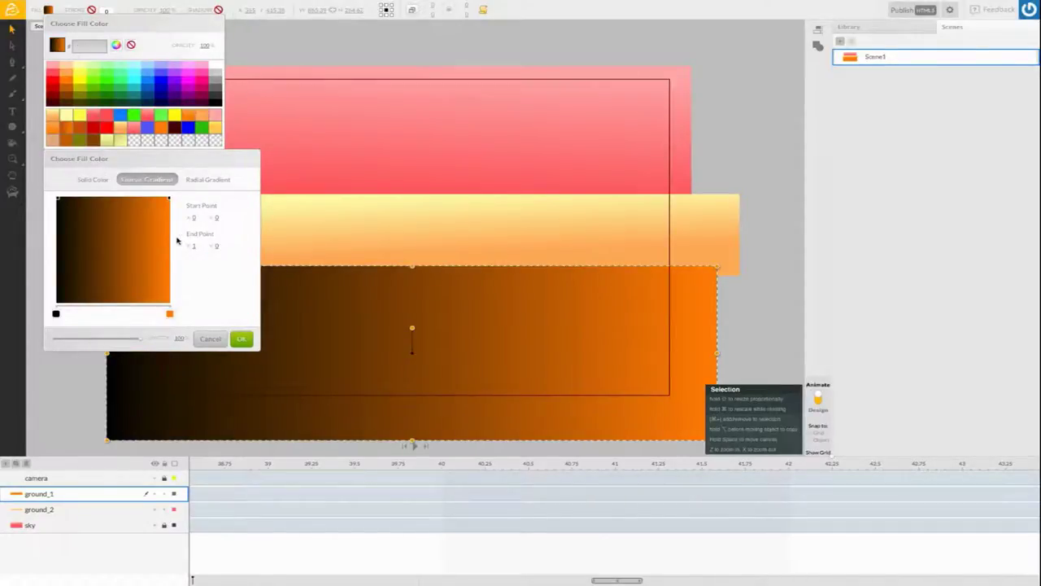
pyautogui.click(56, 314)
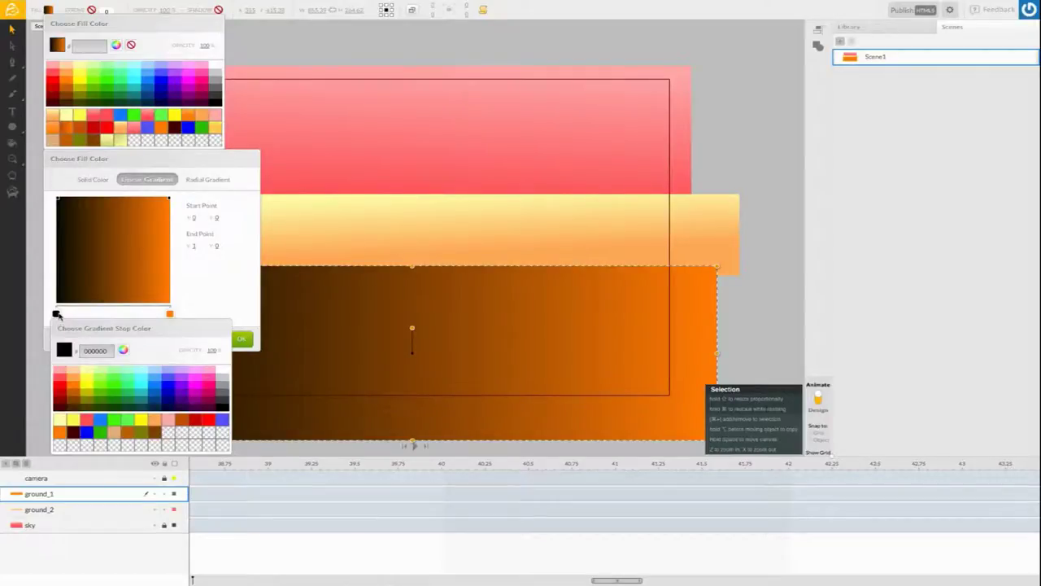
pyautogui.click(76, 379)
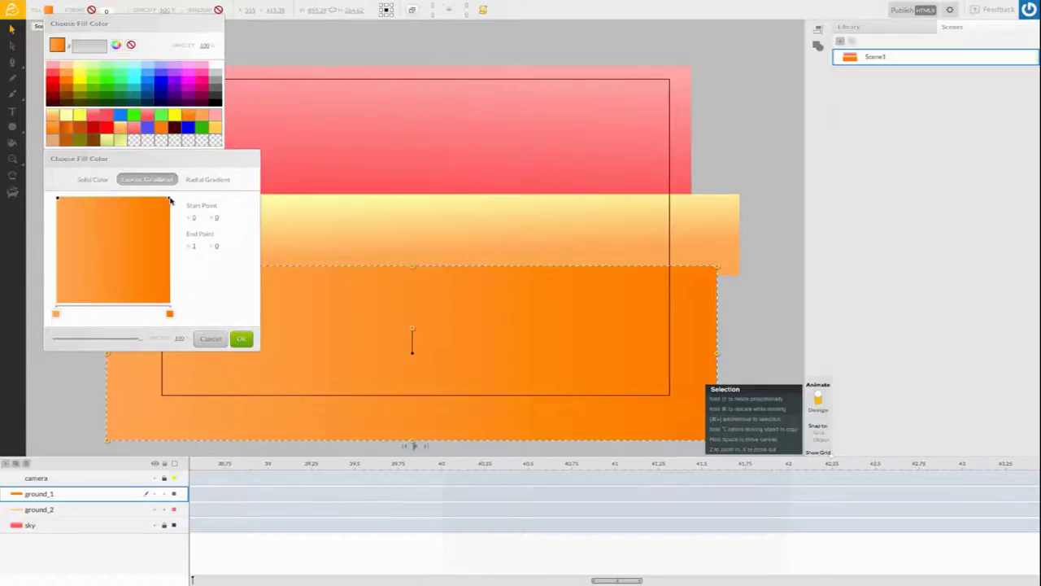
pyautogui.moveTo(168, 197); pyautogui.dragTo(117, 309)
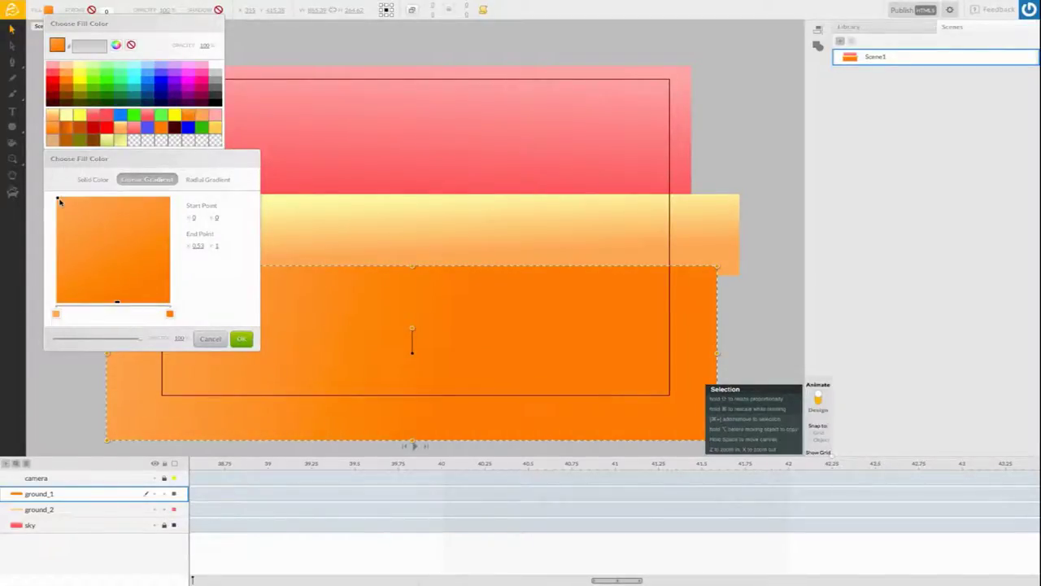
pyautogui.moveTo(59, 198); pyautogui.dragTo(117, 198)
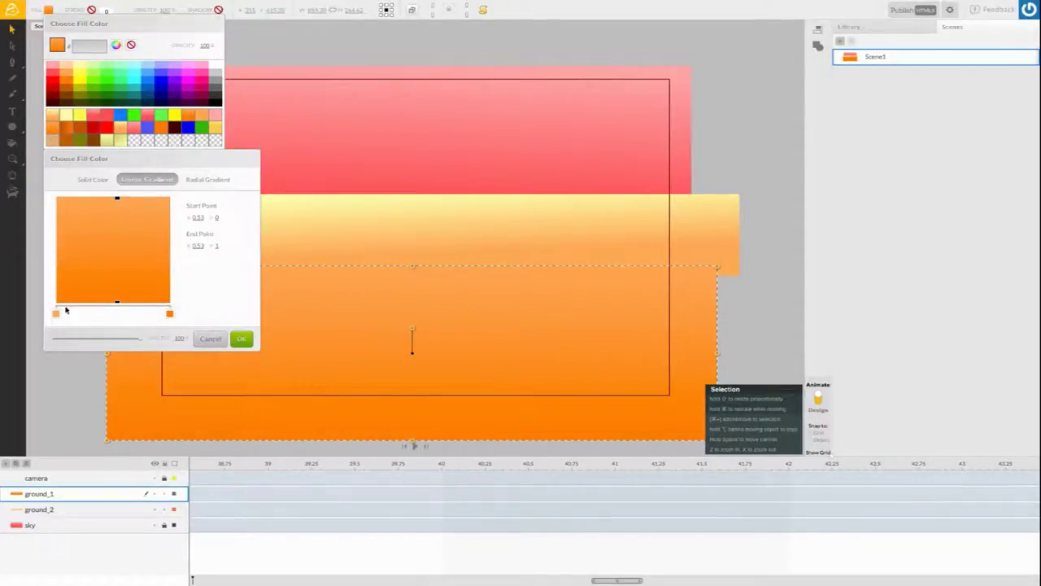
pyautogui.moveTo(169, 313); pyautogui.dragTo(115, 314)
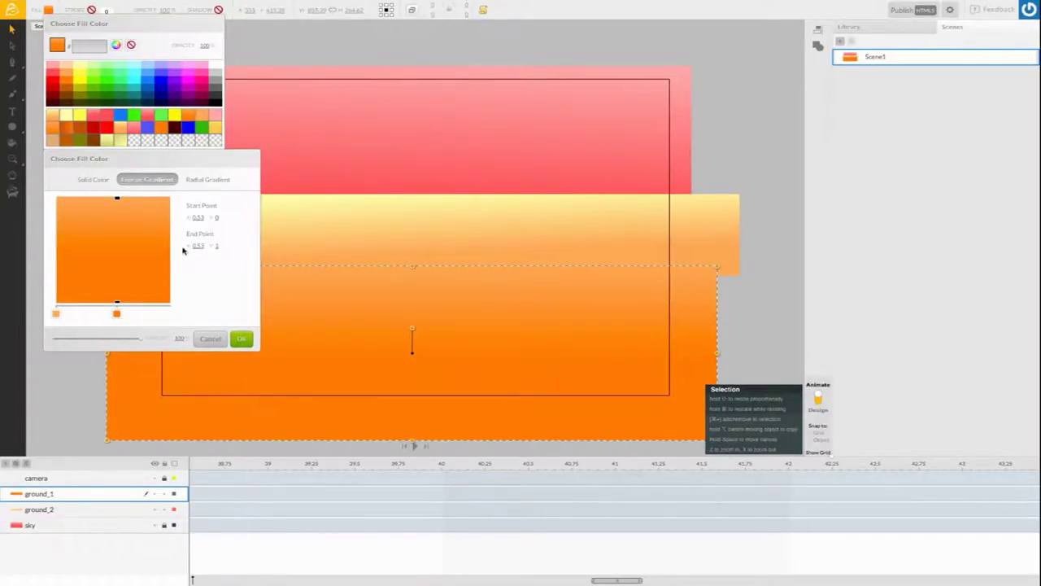
pyautogui.click(241, 339)
# - Move ground_1 up about 21 px and shift the yellow ground_2 band down slightly
pyautogui.click(100, 291)
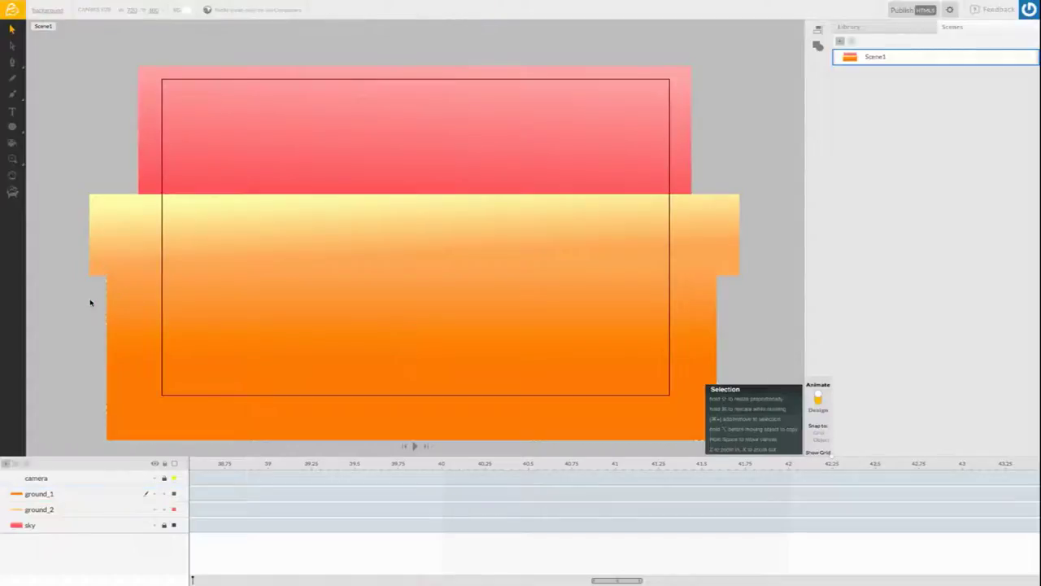
pyautogui.click(309, 314)
pyautogui.click(363, 319)
pyautogui.moveTo(363, 319); pyautogui.dragTo(365, 309)
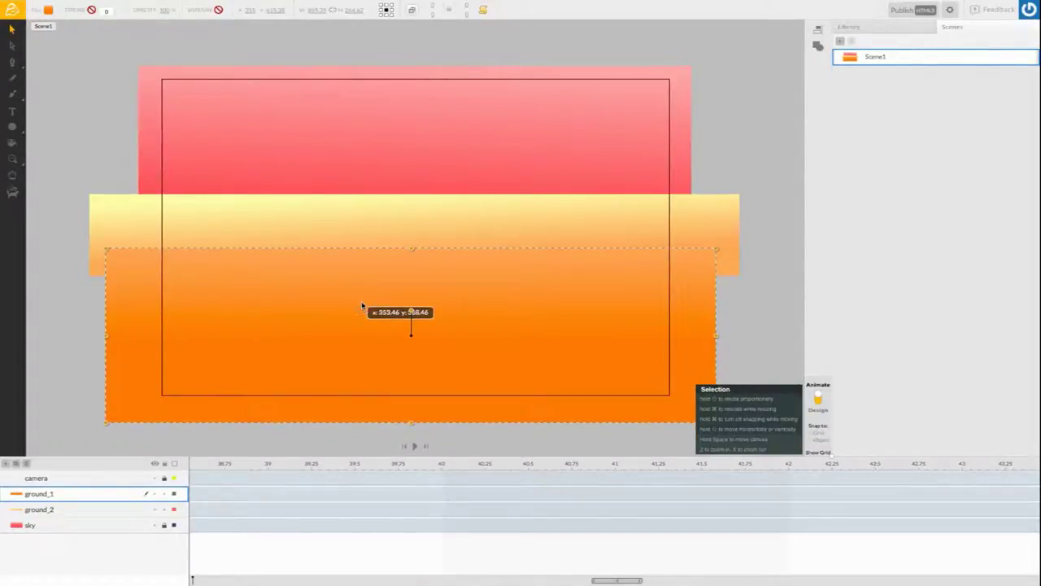
pyautogui.moveTo(367, 216); pyautogui.dragTo(365, 224)
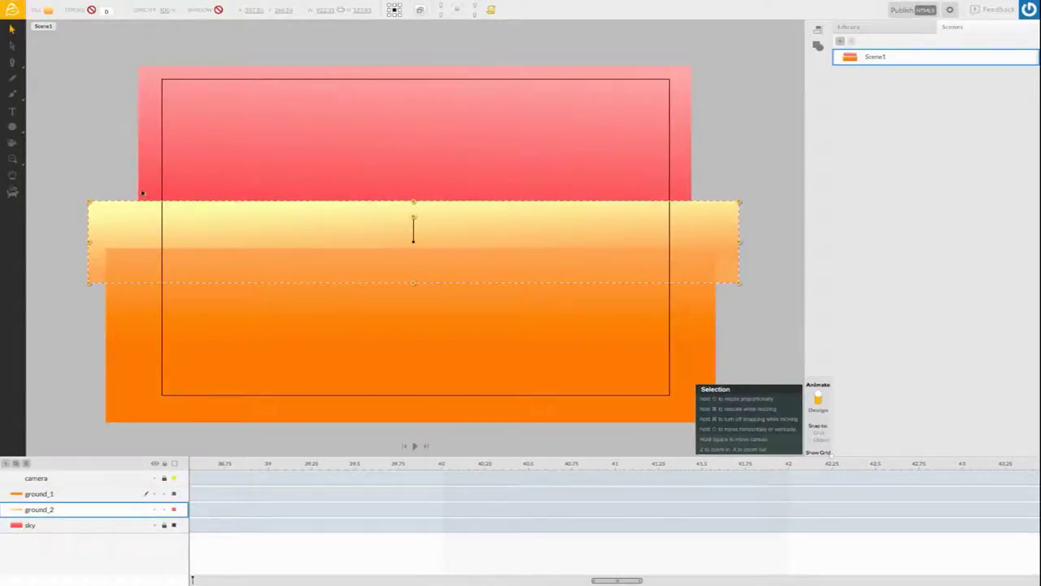
pyautogui.click(91, 173)
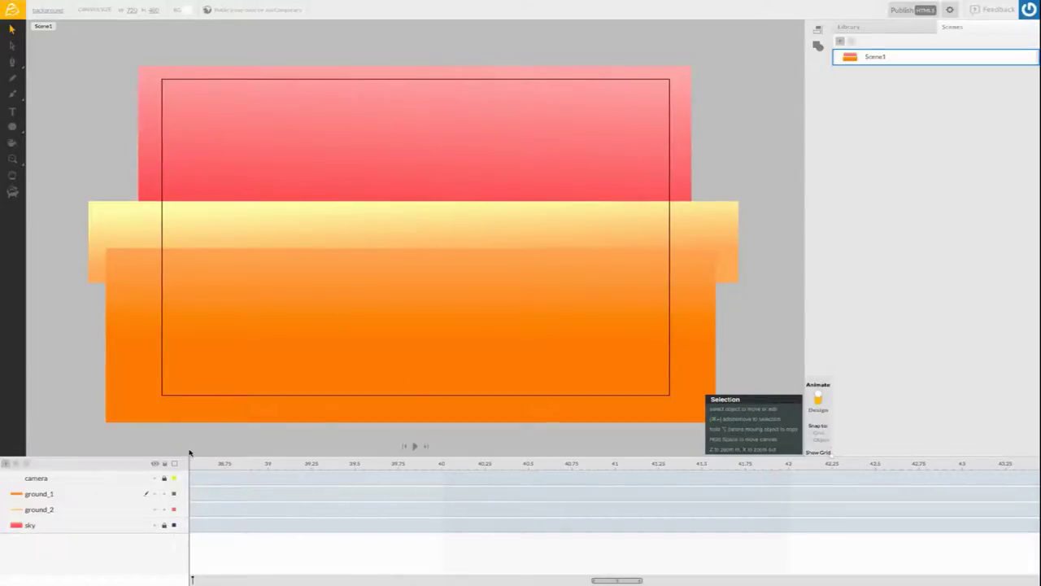
pyautogui.click(166, 511)
# - Add a new layer above ground_1 and name it 'sun'
pyautogui.click(167, 494)
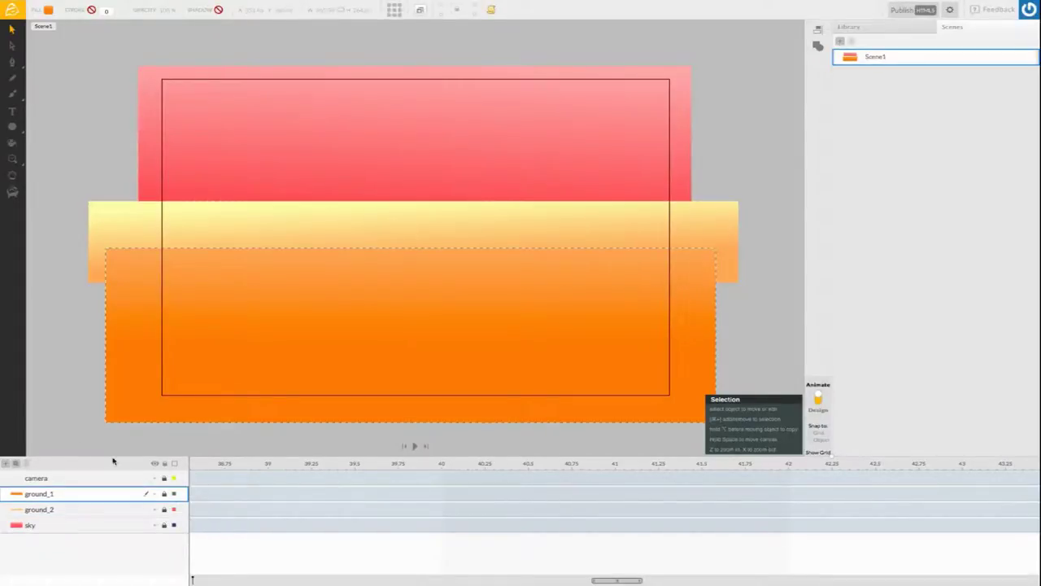
pyautogui.click(7, 464)
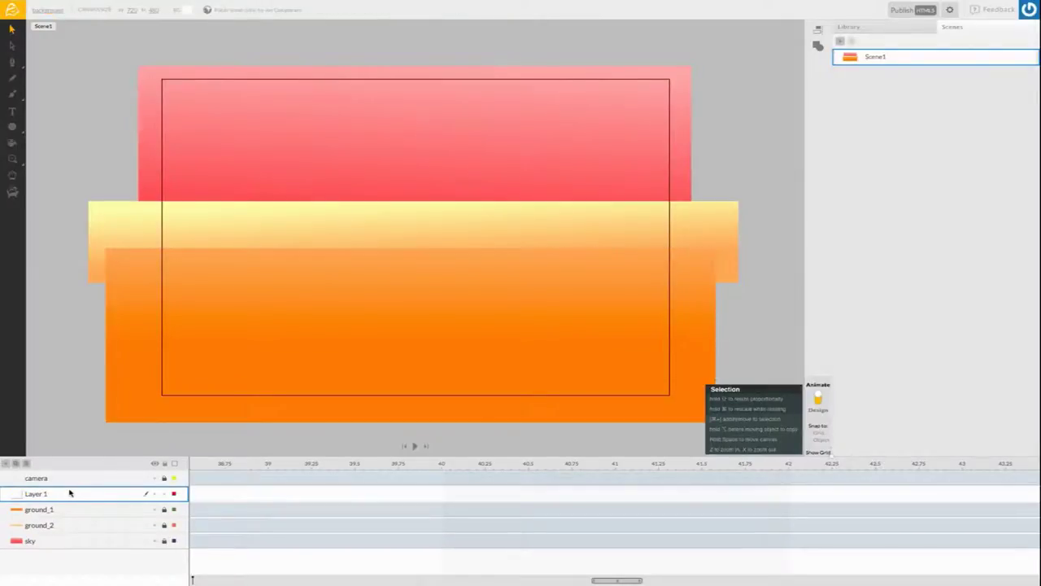
pyautogui.doubleClick(35, 494)
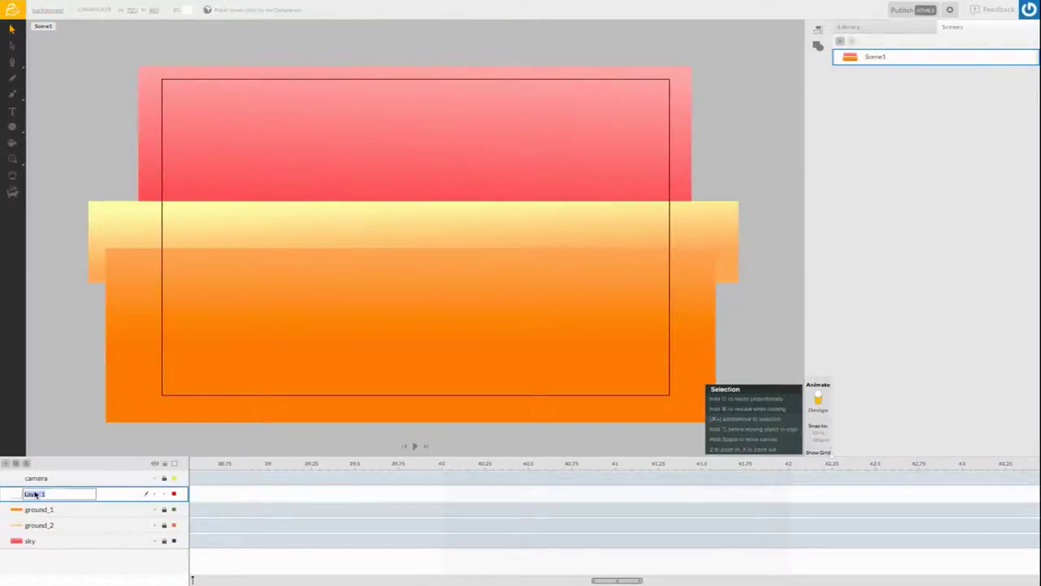
pyautogui.write('sun')
pyautogui.click(50, 510)
pyautogui.click(72, 494)
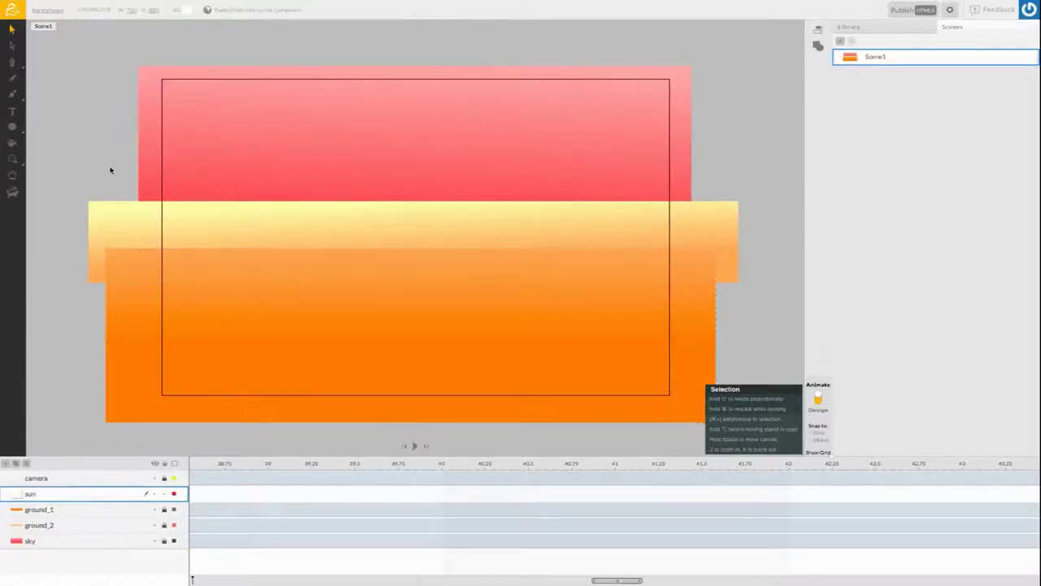
# - Draw a circle in the upper-left sky with the Oval tool and fill it yellow
pyautogui.click(12, 127)
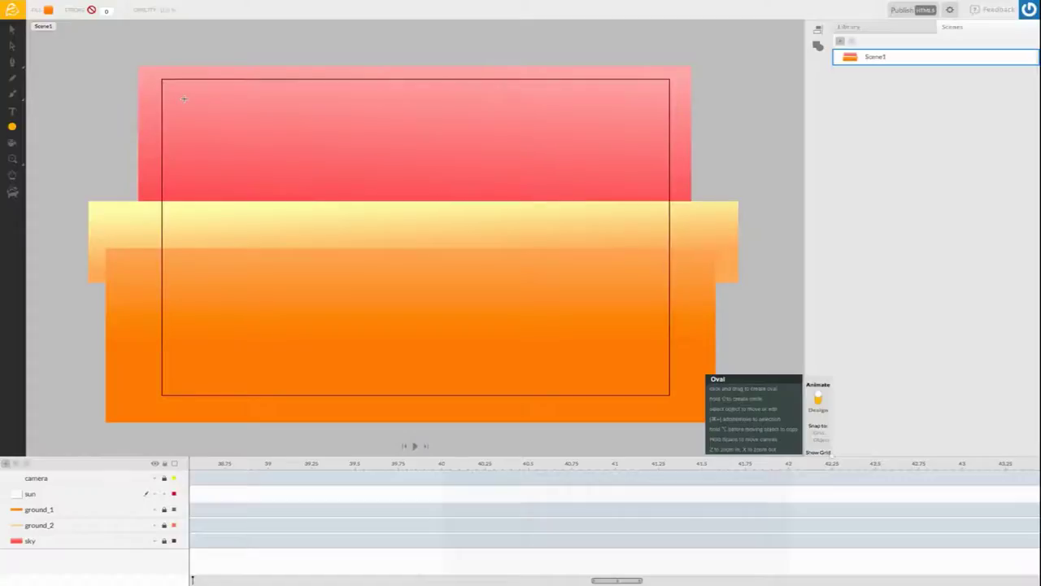
pyautogui.moveTo(184, 99); pyautogui.dragTo(254, 160)
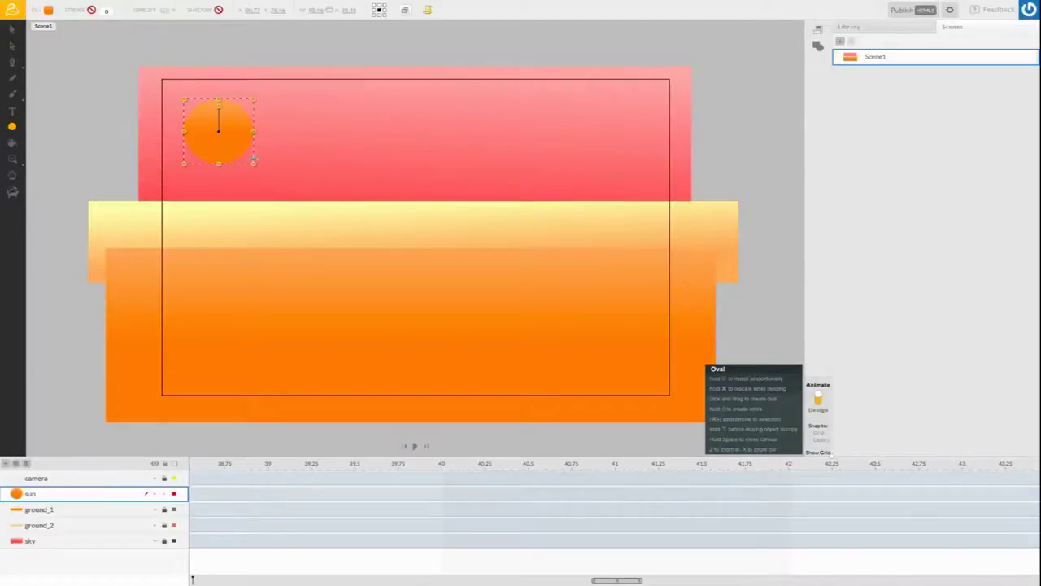
pyautogui.click(11, 29)
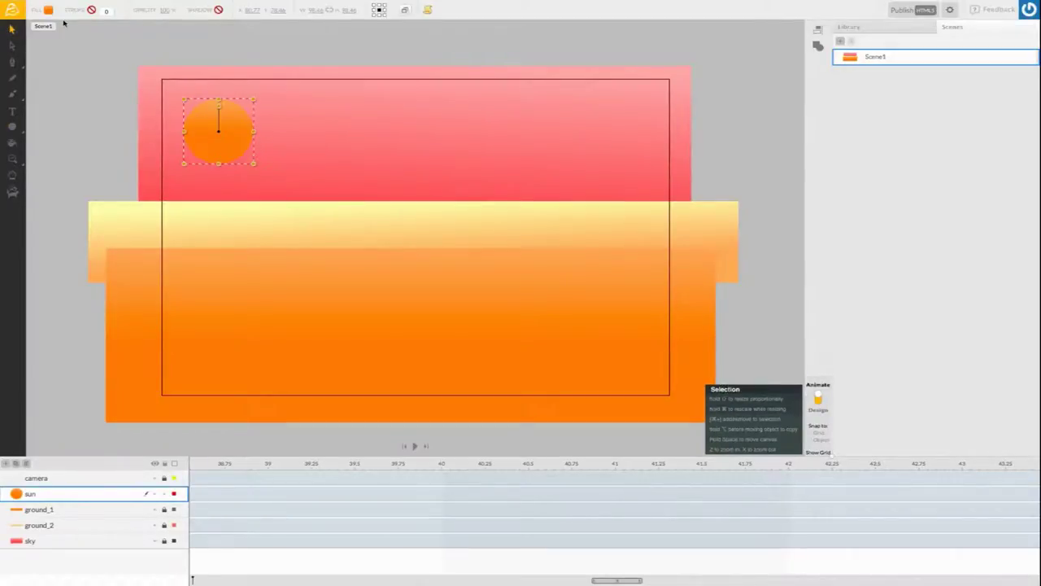
pyautogui.click(48, 9)
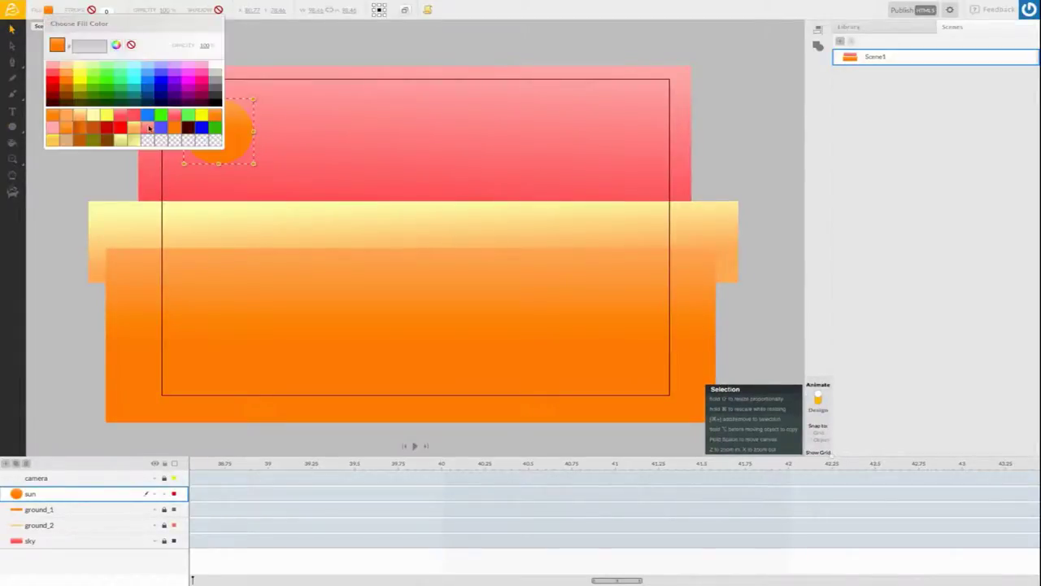
pyautogui.click(79, 75)
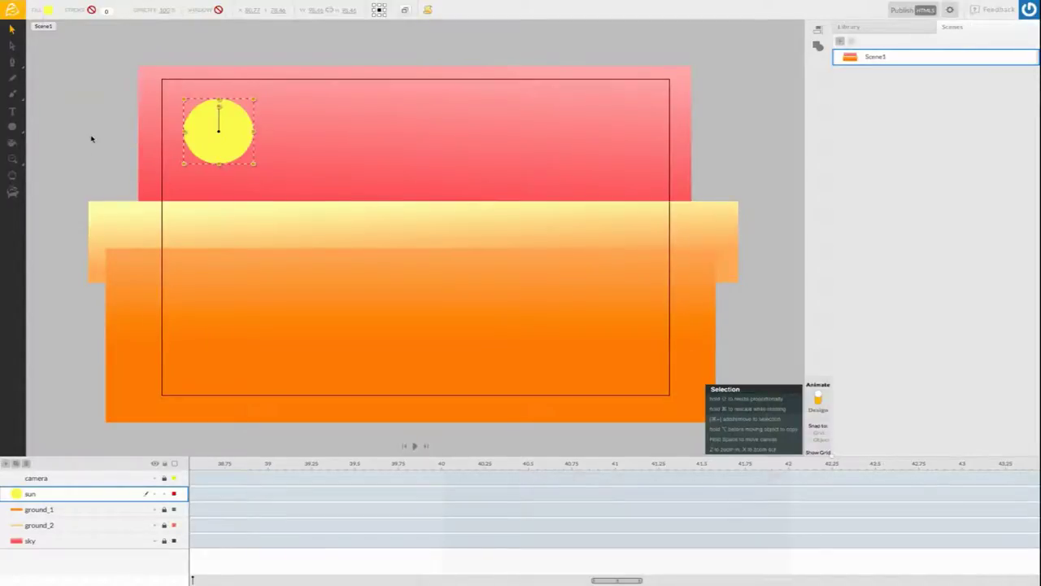
pyautogui.click(92, 138)
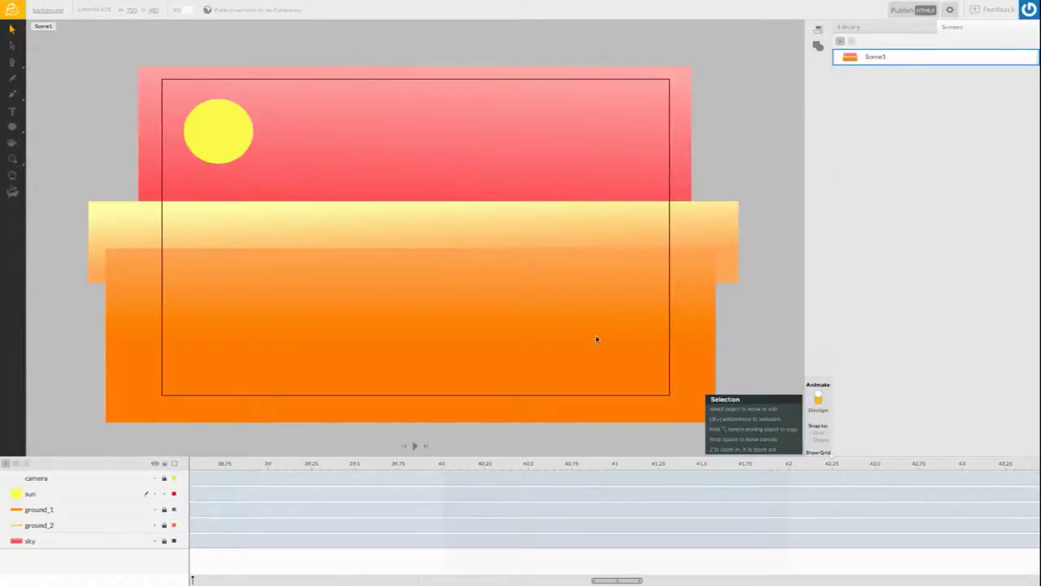
# - Add a new layer above the sun and place cloud_1 from the library beside the sun
pyautogui.click(166, 495)
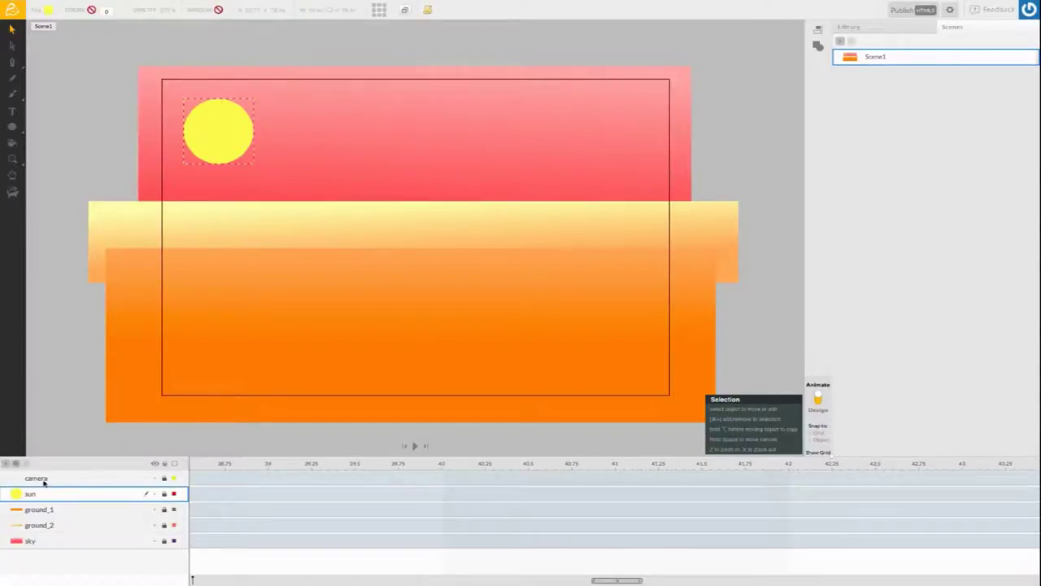
pyautogui.click(5, 464)
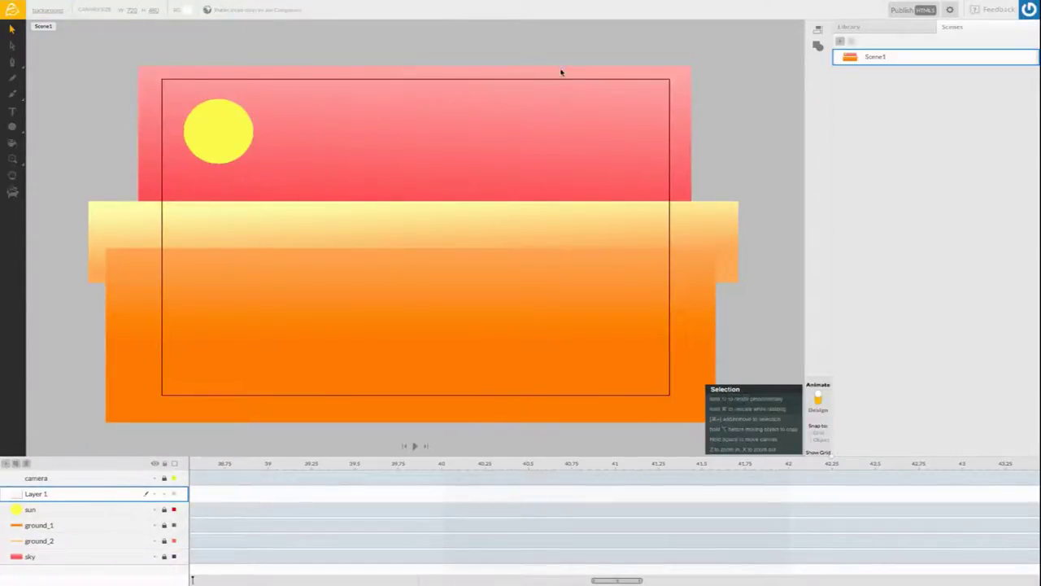
pyautogui.click(858, 29)
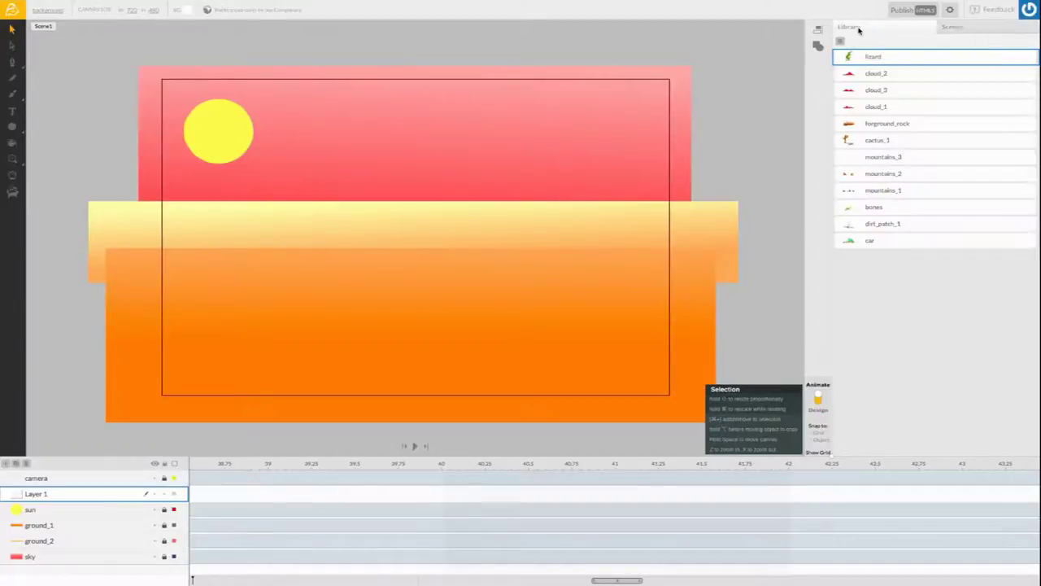
pyautogui.click(886, 109)
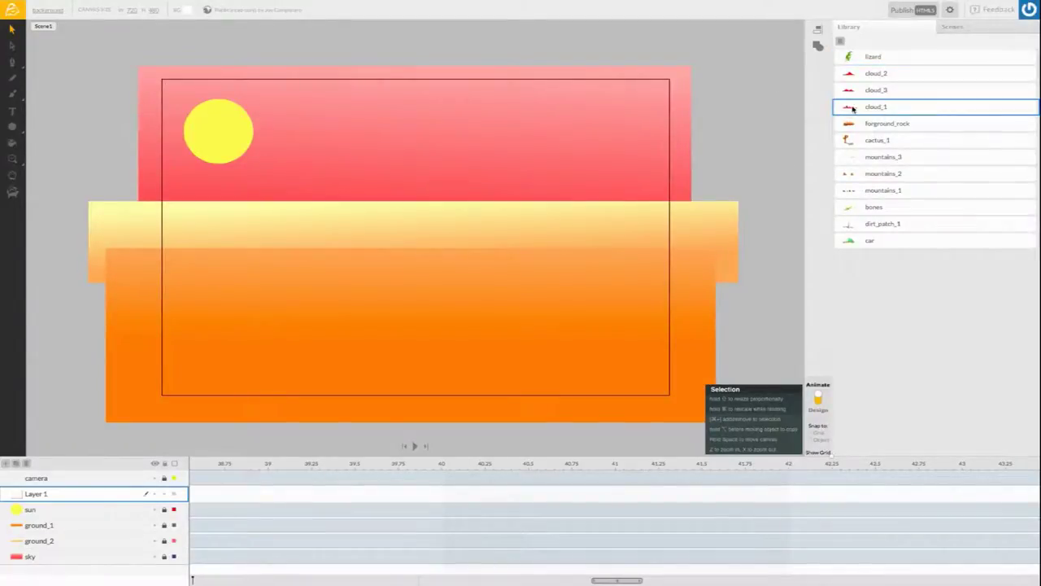
pyautogui.moveTo(873, 109); pyautogui.dragTo(286, 136)
pyautogui.click(420, 129)
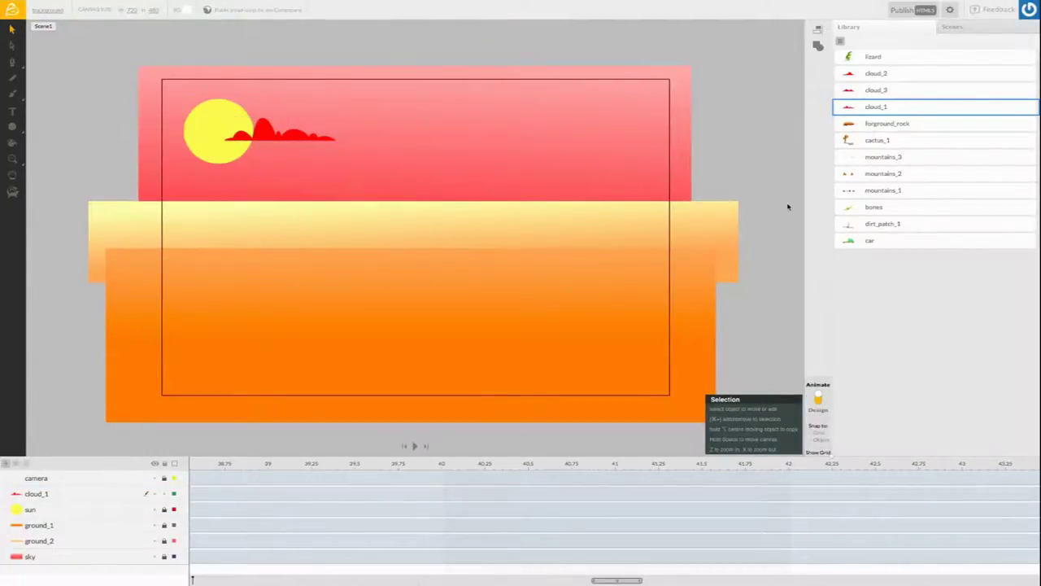
# - Place cloud_2 left of the sun and cloud_3 below it, nudging cloud_1 slightly right
pyautogui.click(893, 78)
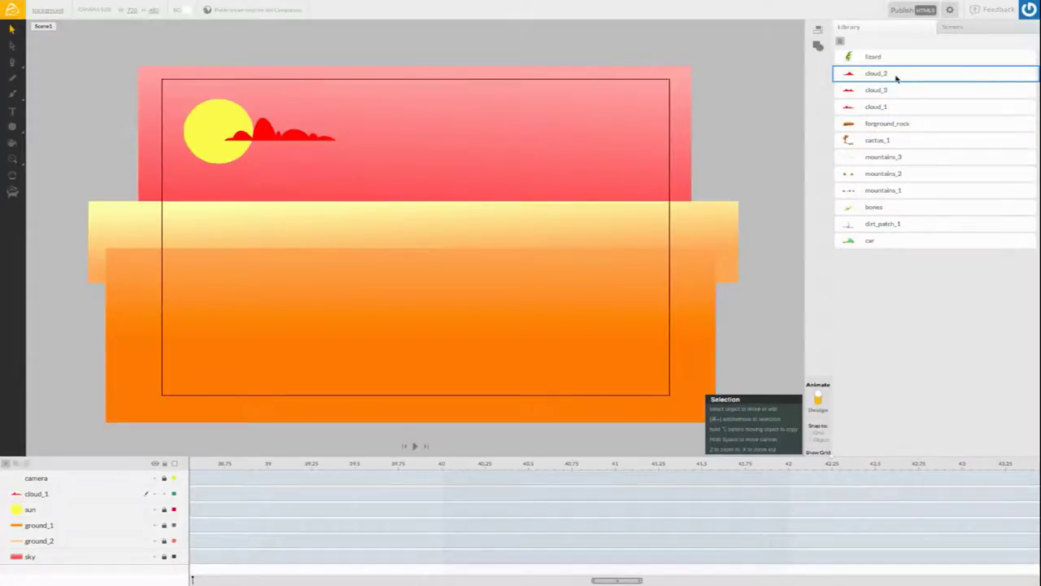
pyautogui.moveTo(895, 77); pyautogui.dragTo(167, 129)
pyautogui.click(274, 139)
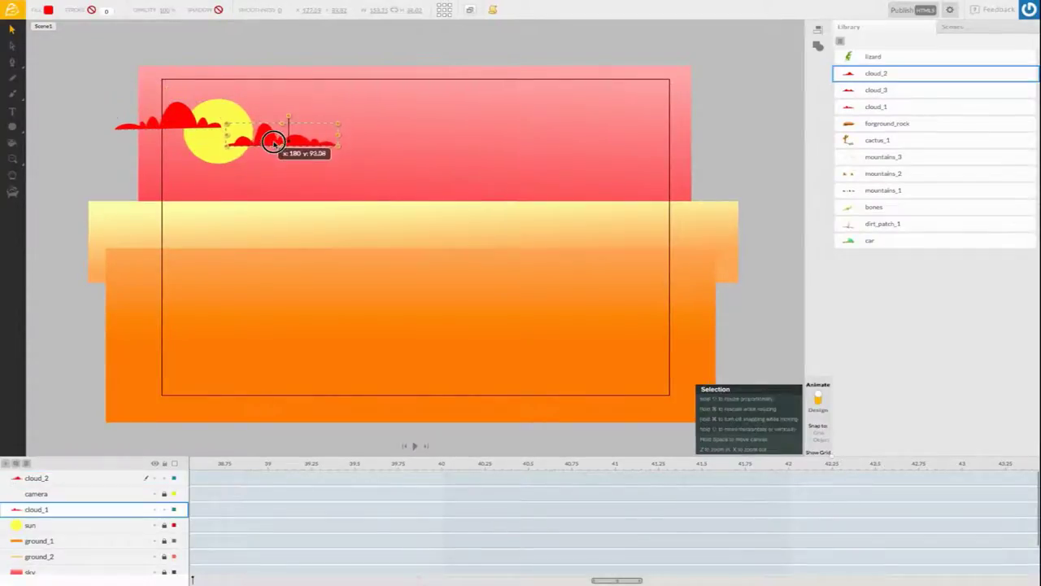
pyautogui.moveTo(274, 139); pyautogui.dragTo(278, 140)
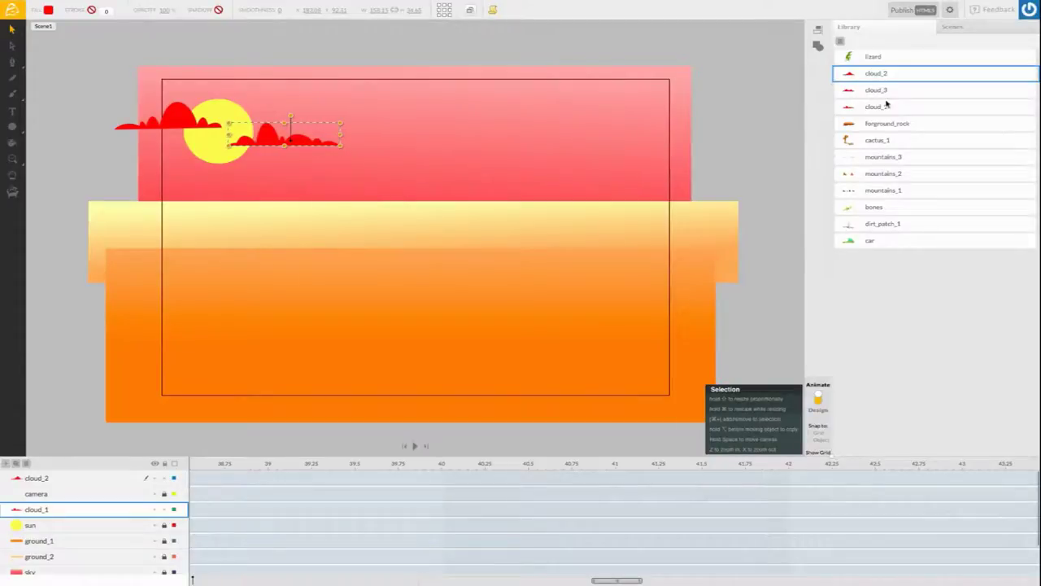
pyautogui.moveTo(886, 90); pyautogui.dragTo(174, 154)
pyautogui.click(274, 174)
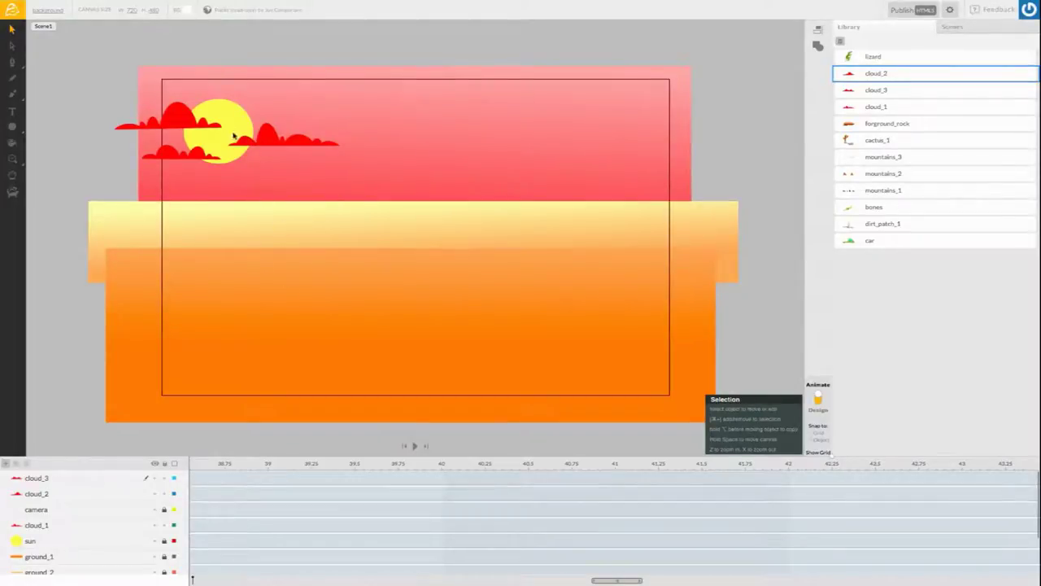
# - Add a new layer and lock the cloud_3, cloud_2 and cloud_1 layers
pyautogui.click(86, 479)
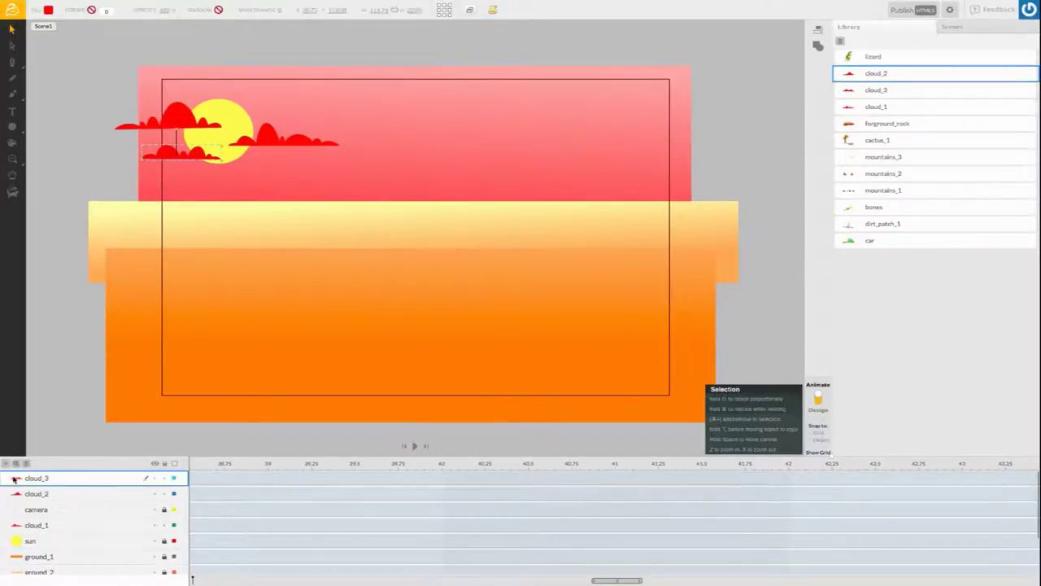
pyautogui.click(6, 462)
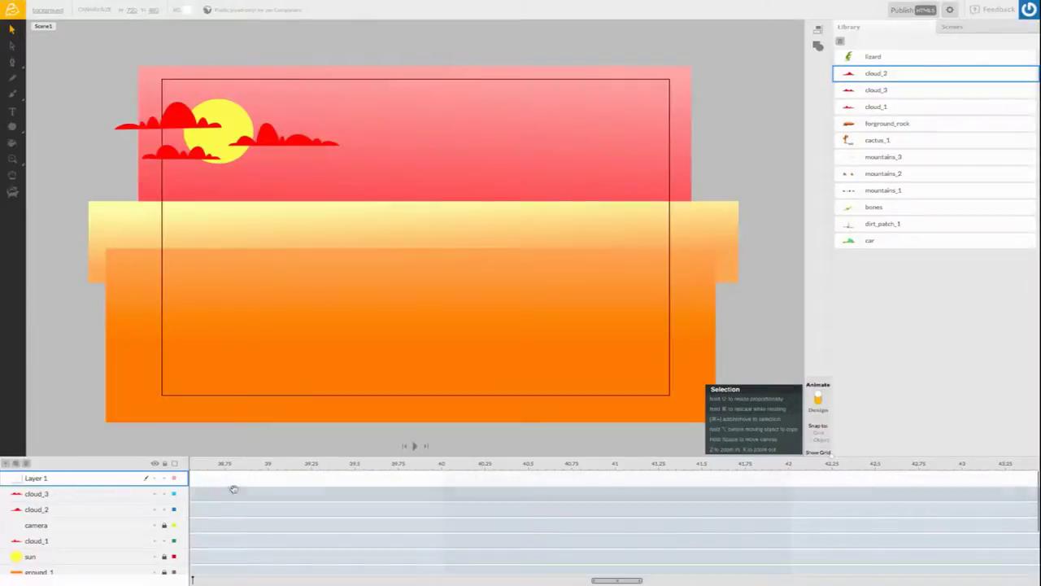
pyautogui.click(163, 493)
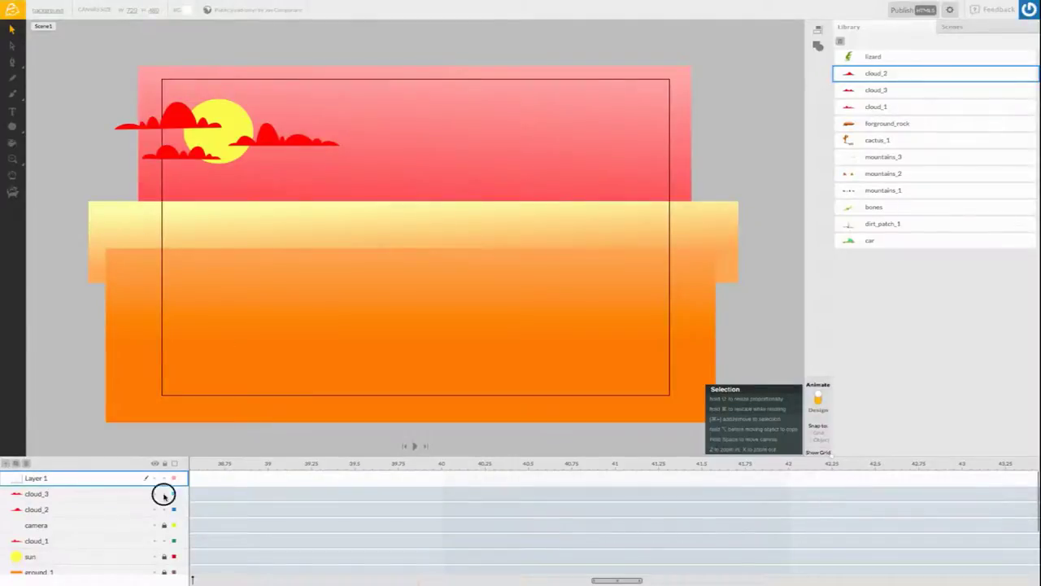
pyautogui.click(163, 509)
pyautogui.click(164, 541)
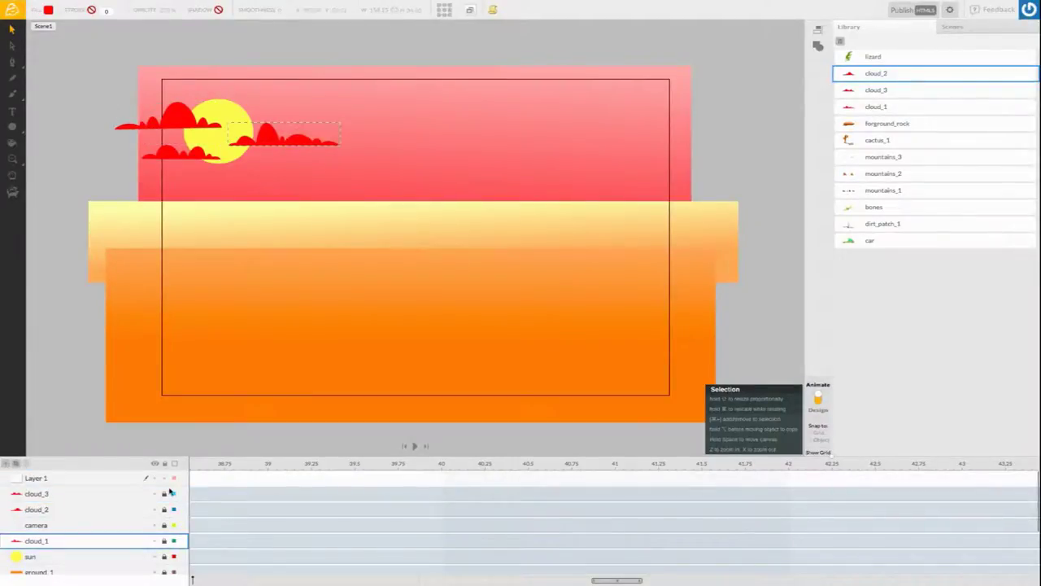
# - On Layer 1, draw a closed three-point trial shape with the Bezier Curves tool
pyautogui.click(90, 480)
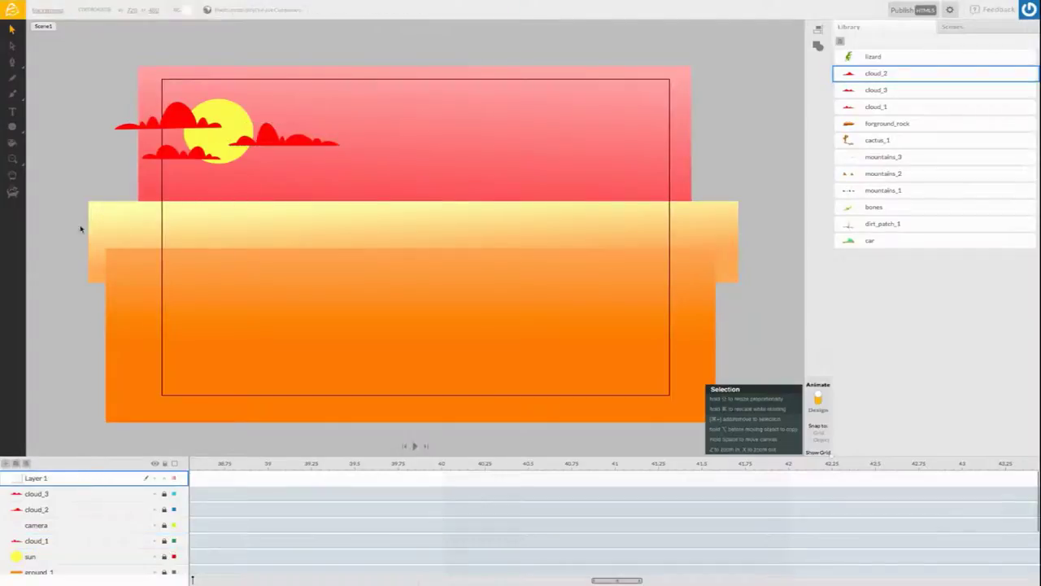
pyautogui.click(12, 61)
pyautogui.click(45, 61)
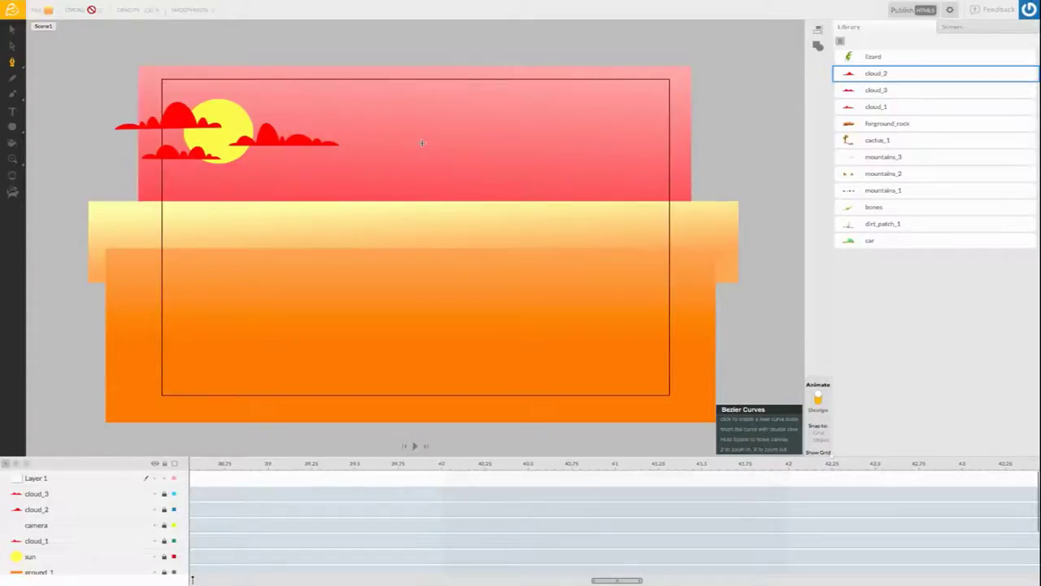
pyautogui.click(408, 115)
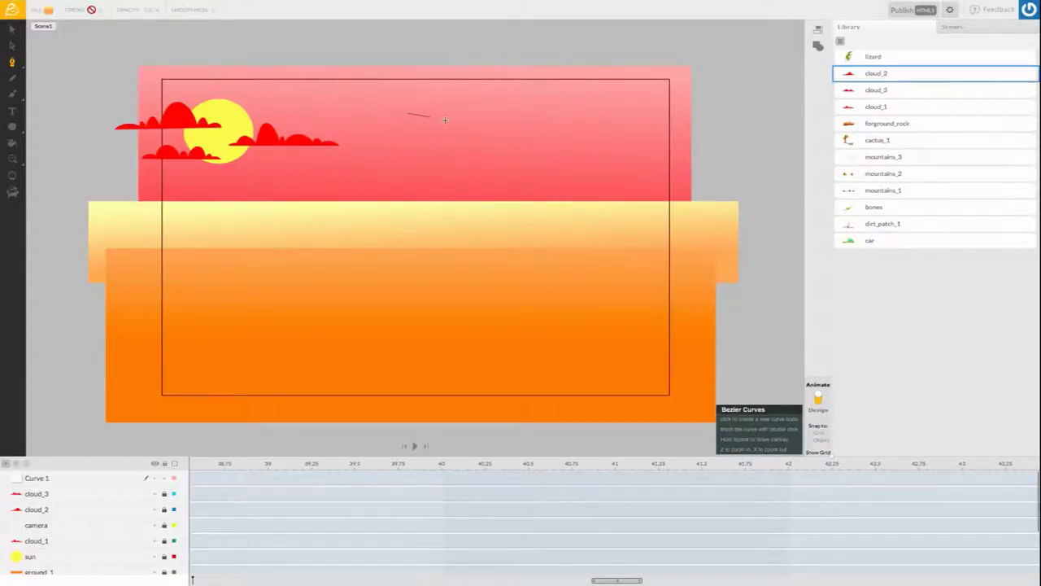
pyautogui.click(489, 122)
pyautogui.click(402, 144)
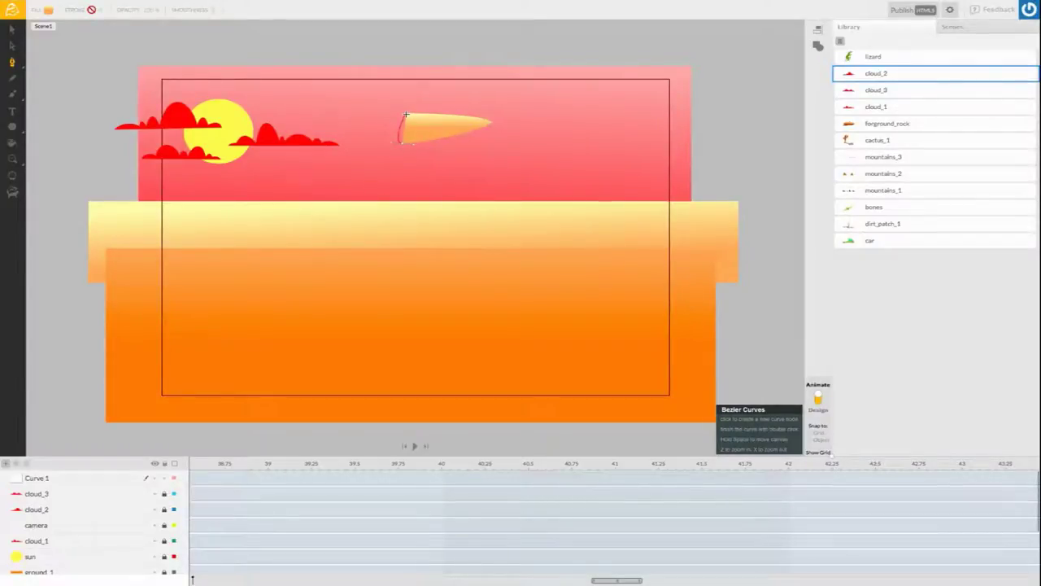
pyautogui.click(406, 115)
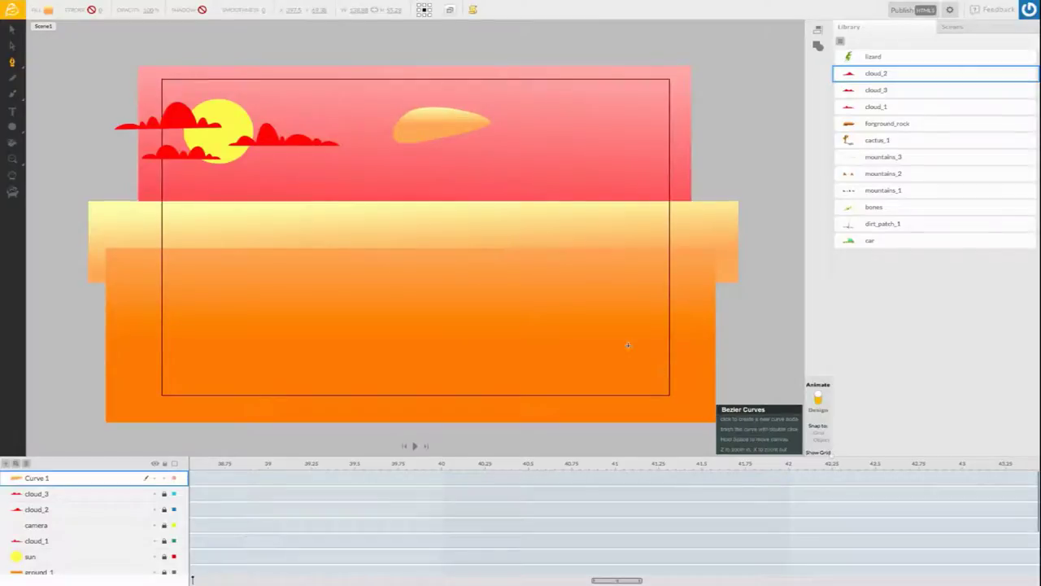
# - Give the trial shape a black outline and no fill
pyautogui.press('v')
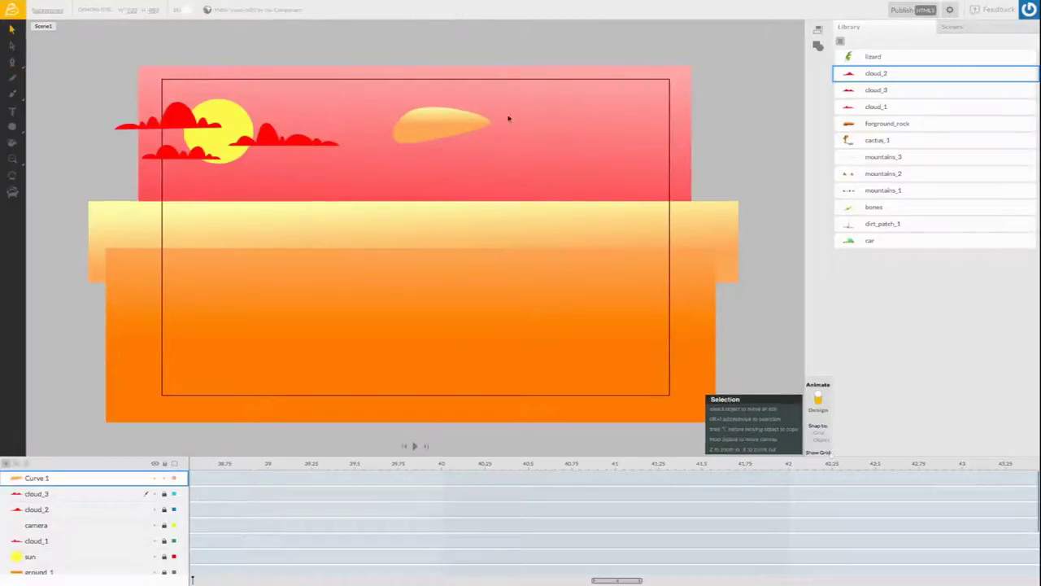
pyautogui.click(453, 134)
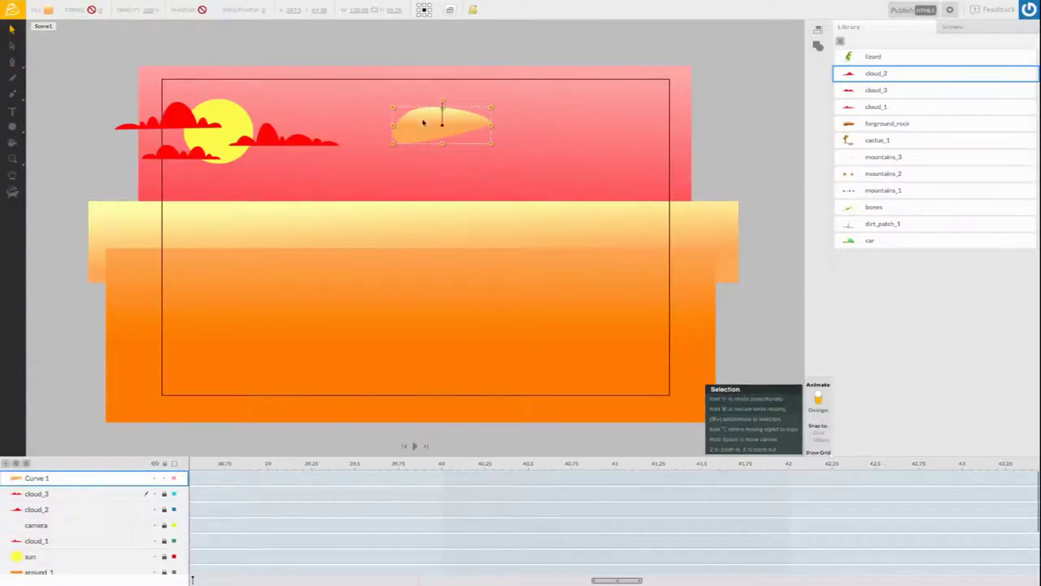
pyautogui.click(91, 10)
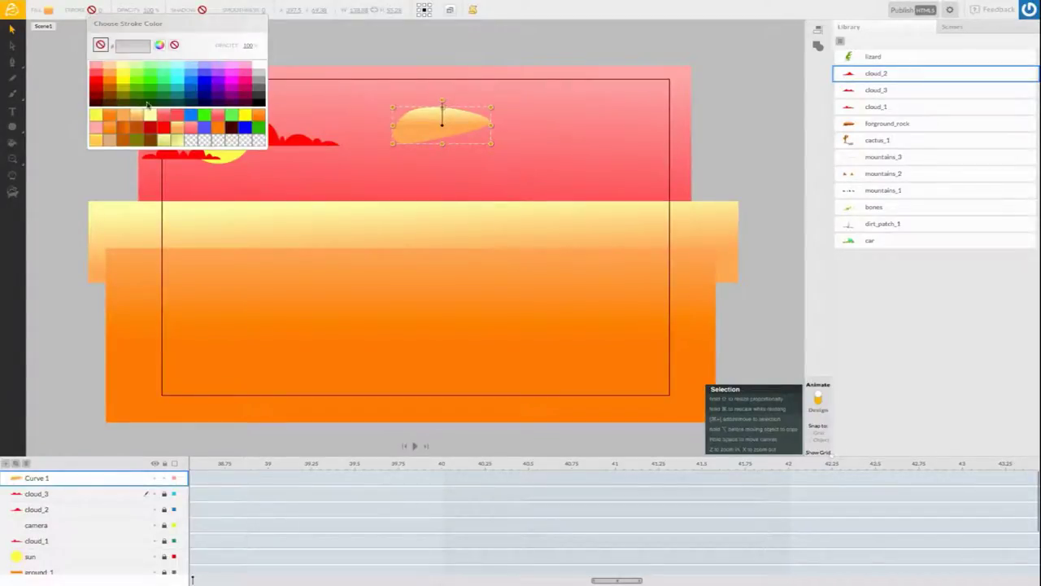
pyautogui.click(250, 103)
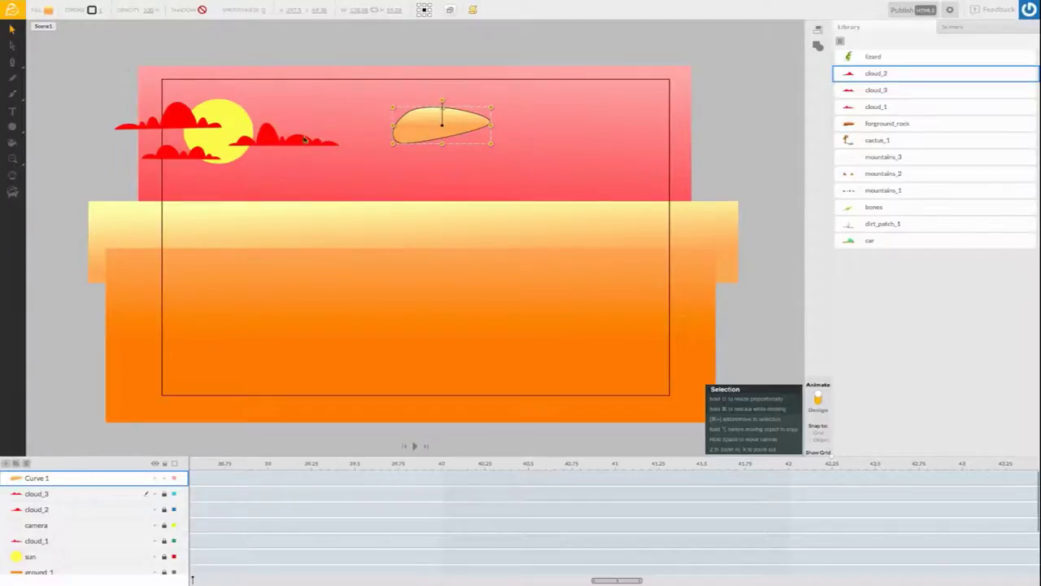
pyautogui.click(48, 11)
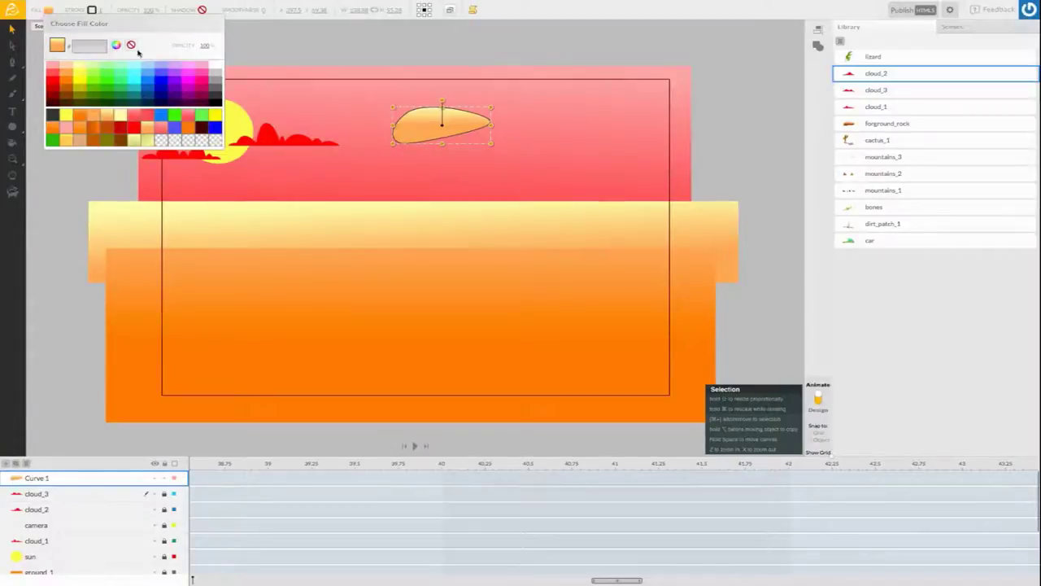
pyautogui.click(133, 50)
# - Delete the trial shape and add a fresh empty layer
pyautogui.click(525, 177)
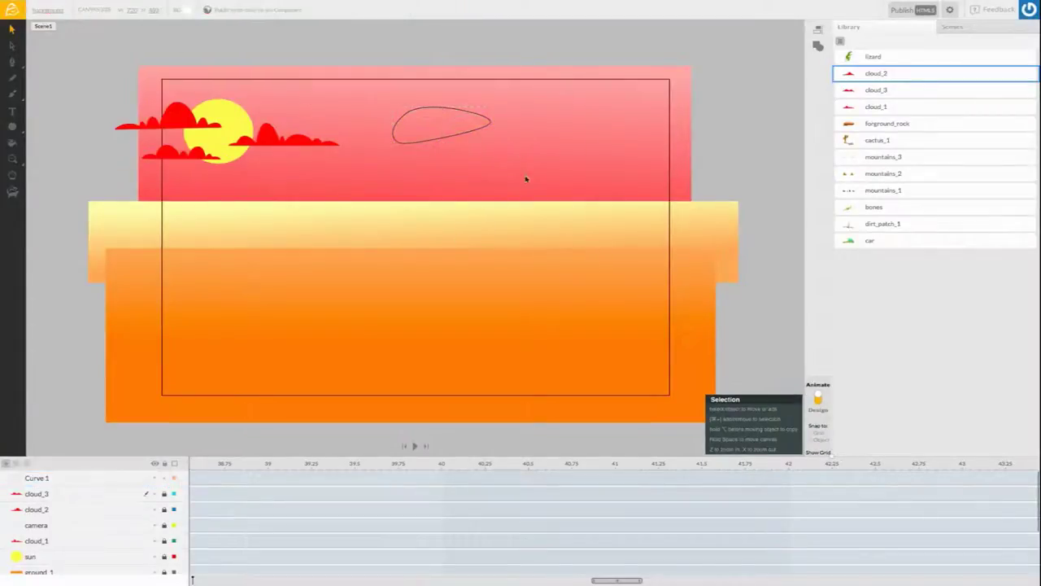
pyautogui.click(453, 138)
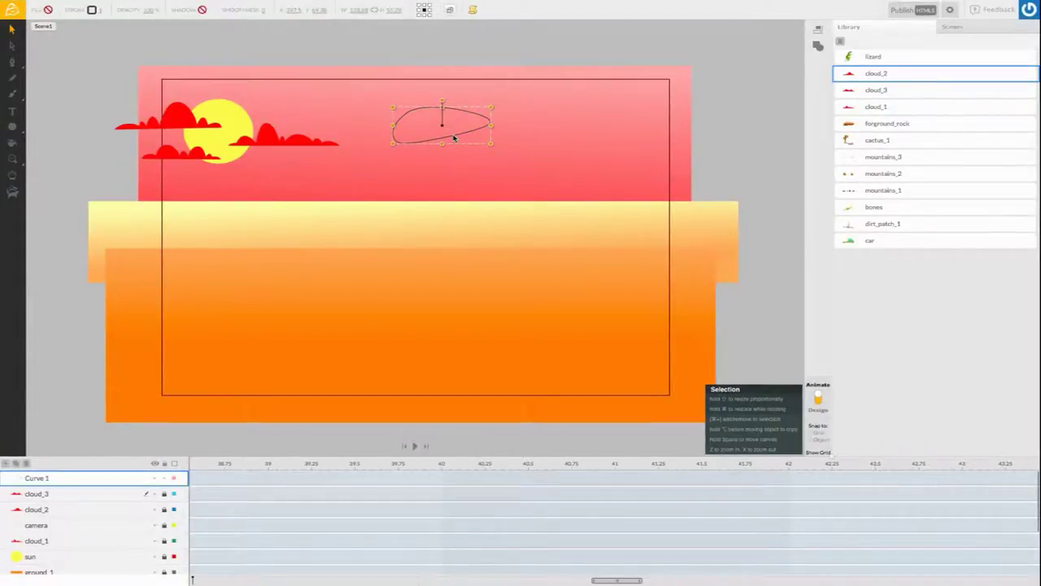
pyautogui.press('Delete')
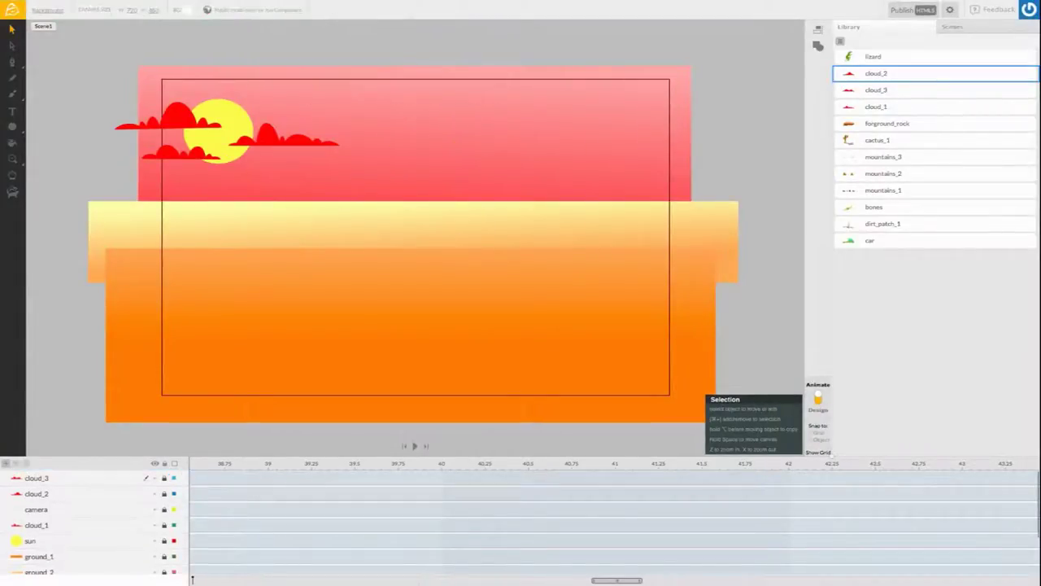
pyautogui.click(5, 463)
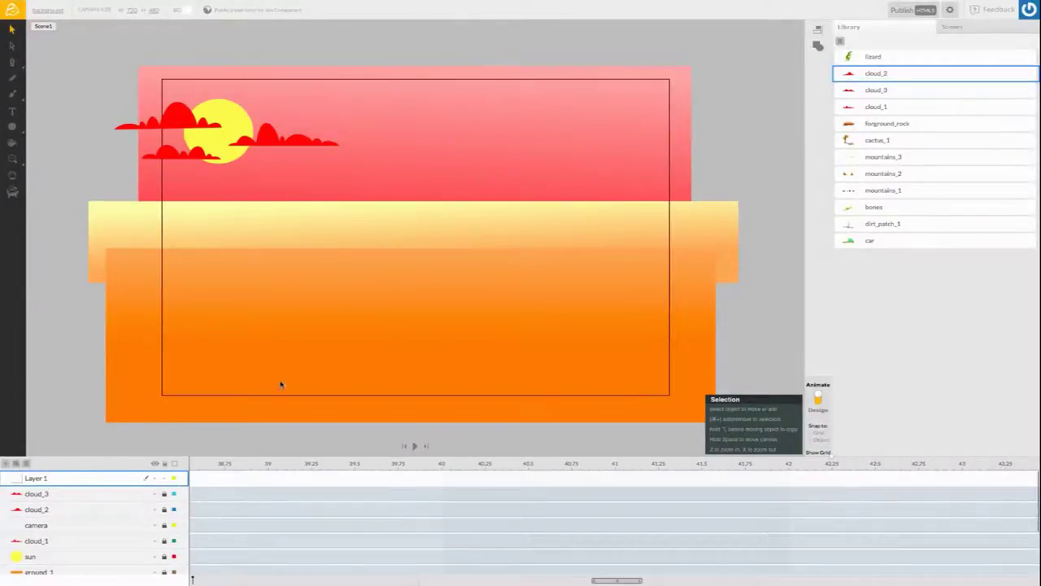
# - Draw a closed three-node bezier outline stretching across the sky right of the sun
pyautogui.click(12, 93)
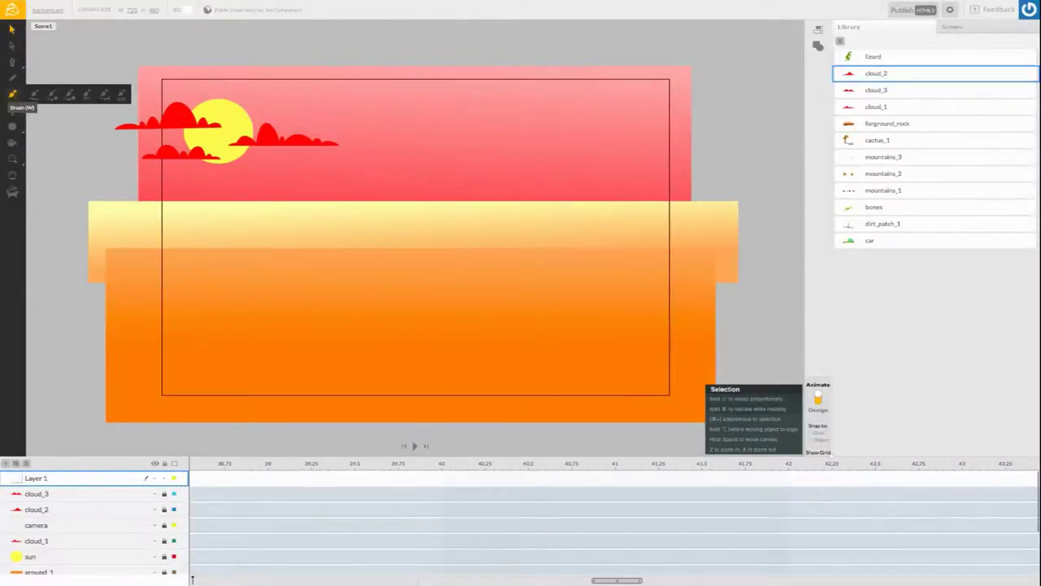
pyautogui.click(11, 63)
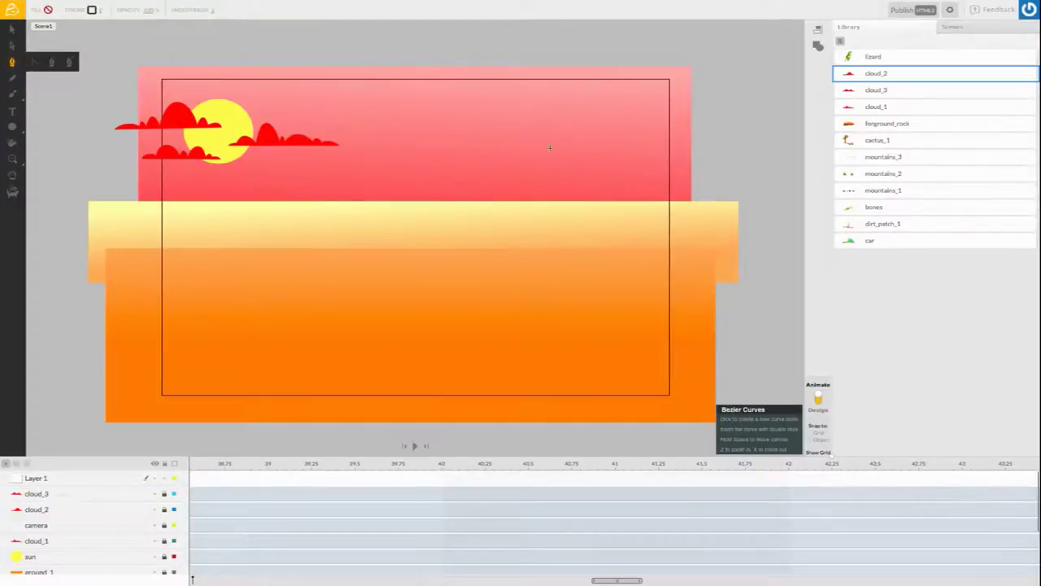
pyautogui.click(423, 136)
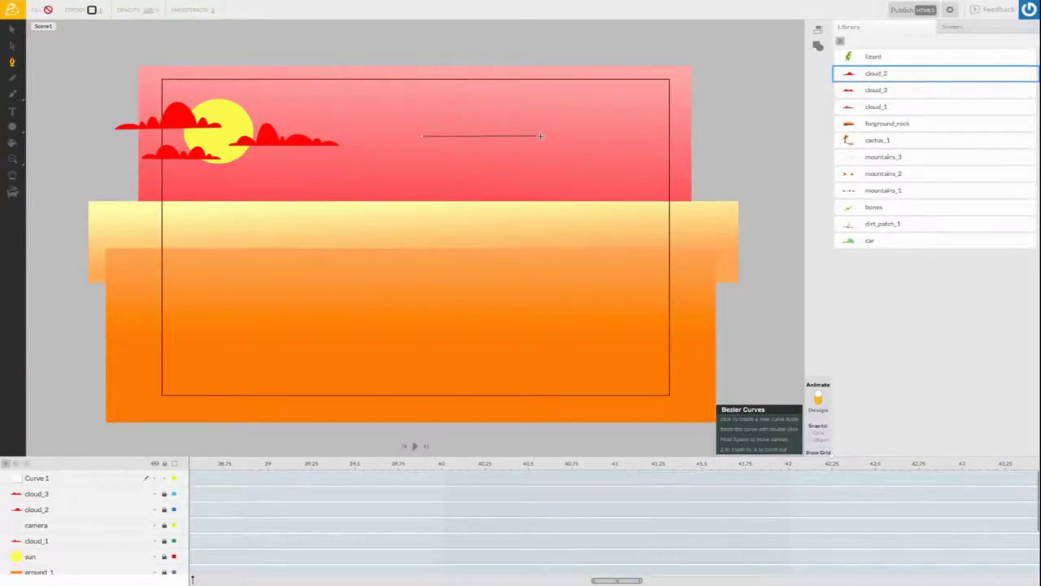
pyautogui.click(540, 136)
pyautogui.click(492, 127)
pyautogui.click(421, 135)
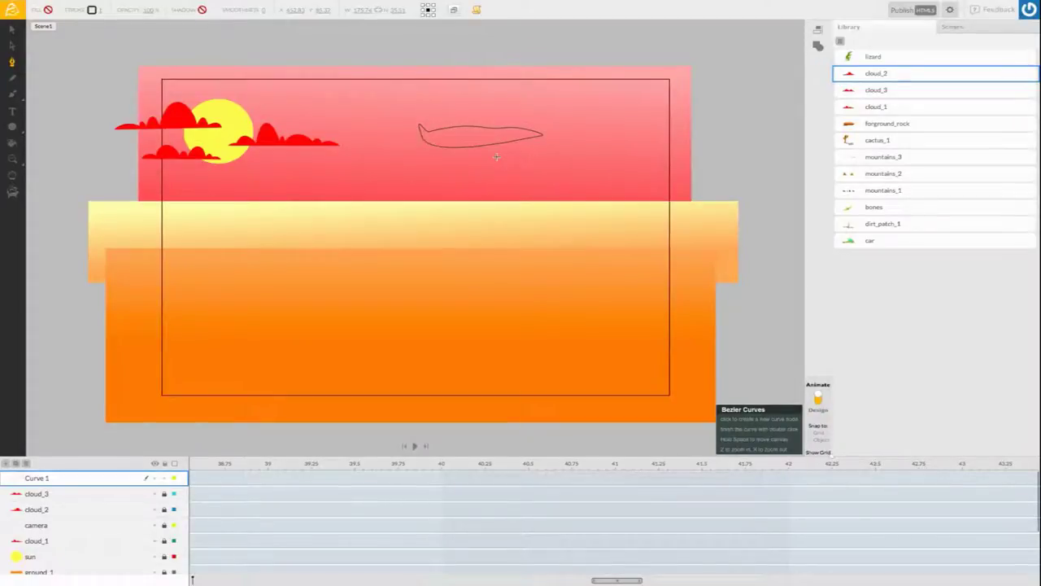
pyautogui.moveTo(12, 65)
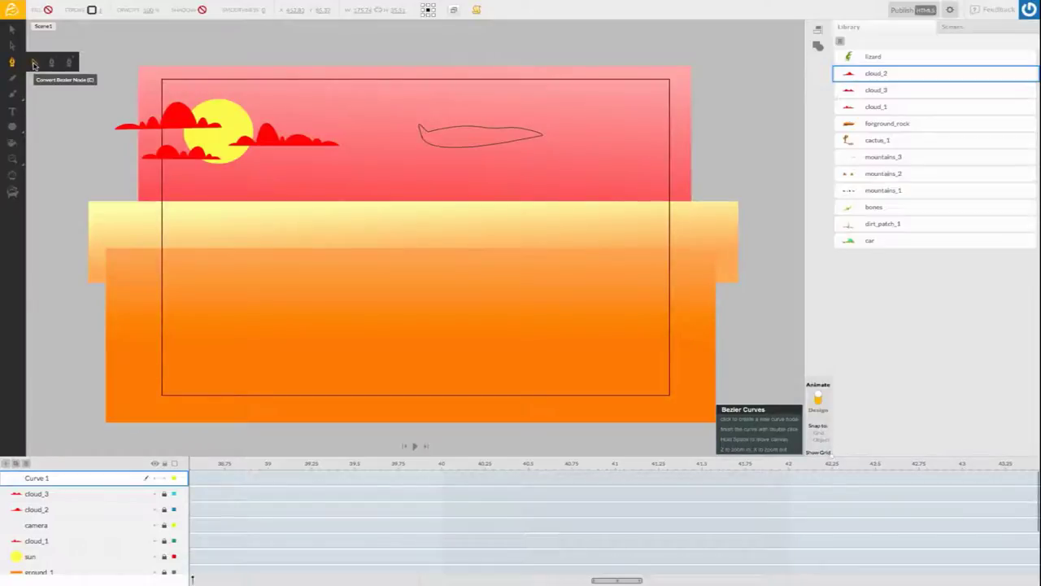
# - Convert the outline's left-end and top-edge nodes into smooth curves with Convert Bezier Node
pyautogui.click(34, 65)
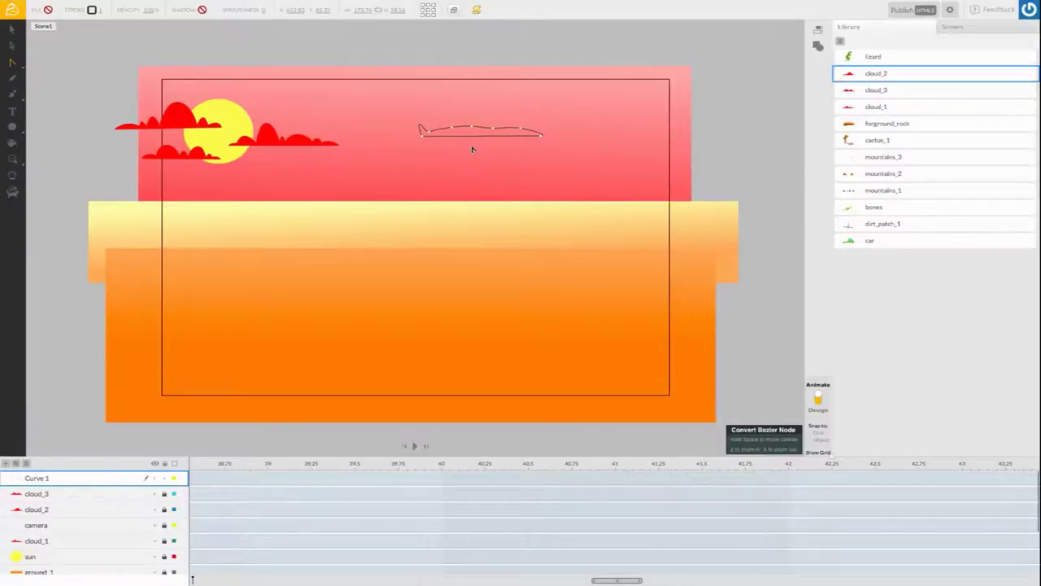
pyautogui.click(421, 132)
pyautogui.click(483, 129)
pyautogui.click(33, 159)
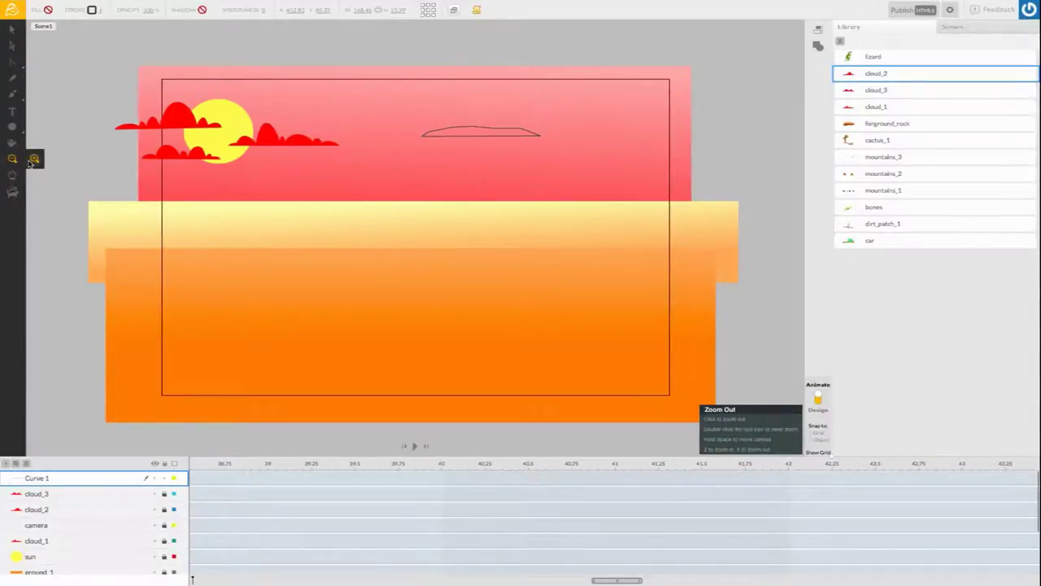
# - Zoom in on the outline and pull its right end, top and middle into rising bumps
pyautogui.click(48, 159)
pyautogui.click(470, 140)
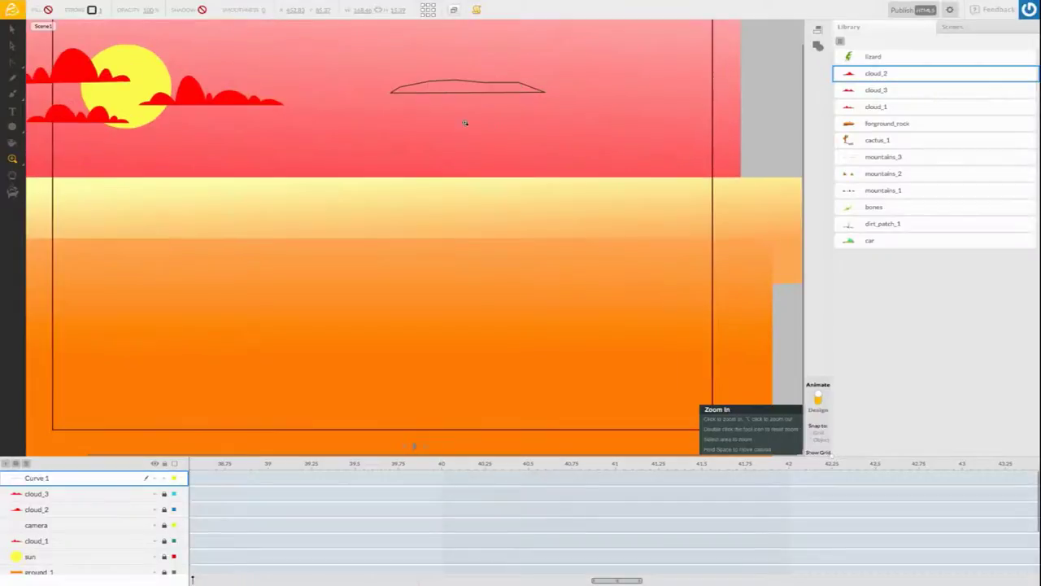
pyautogui.scroll(1, 448, 130)
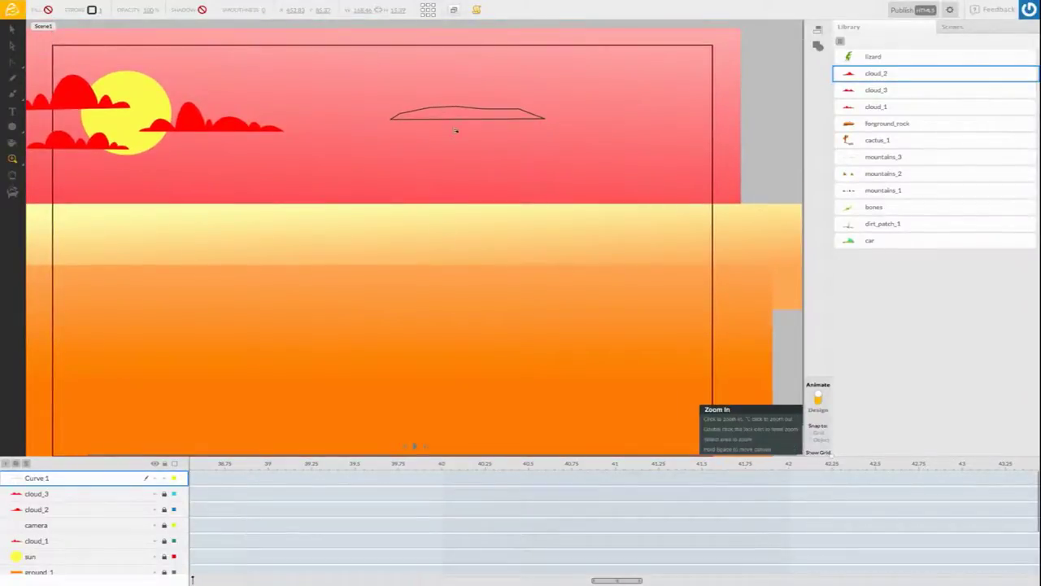
pyautogui.click(458, 132)
pyautogui.moveTo(448, 135); pyautogui.dragTo(432, 217)
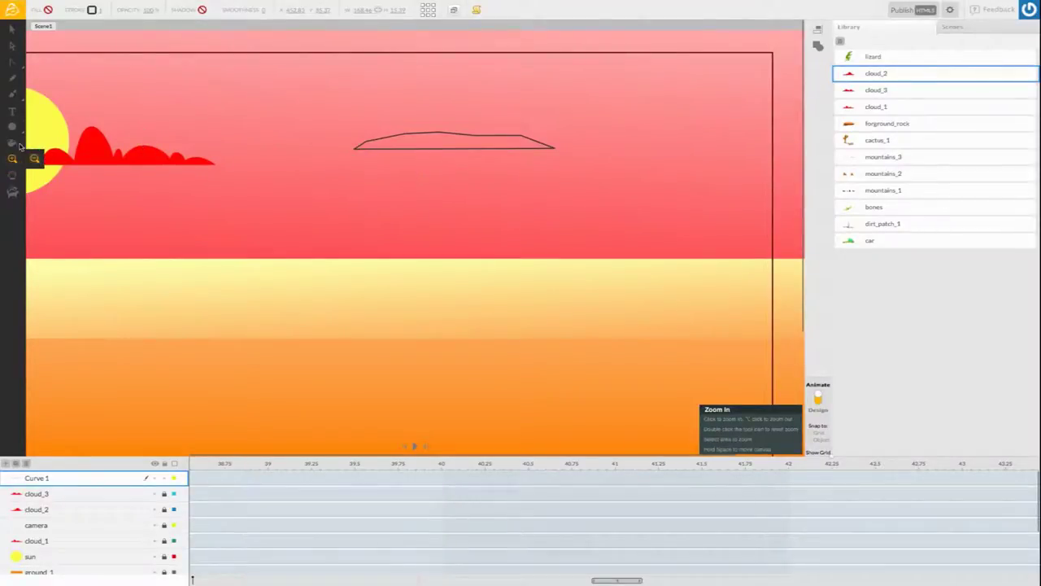
pyautogui.click(12, 62)
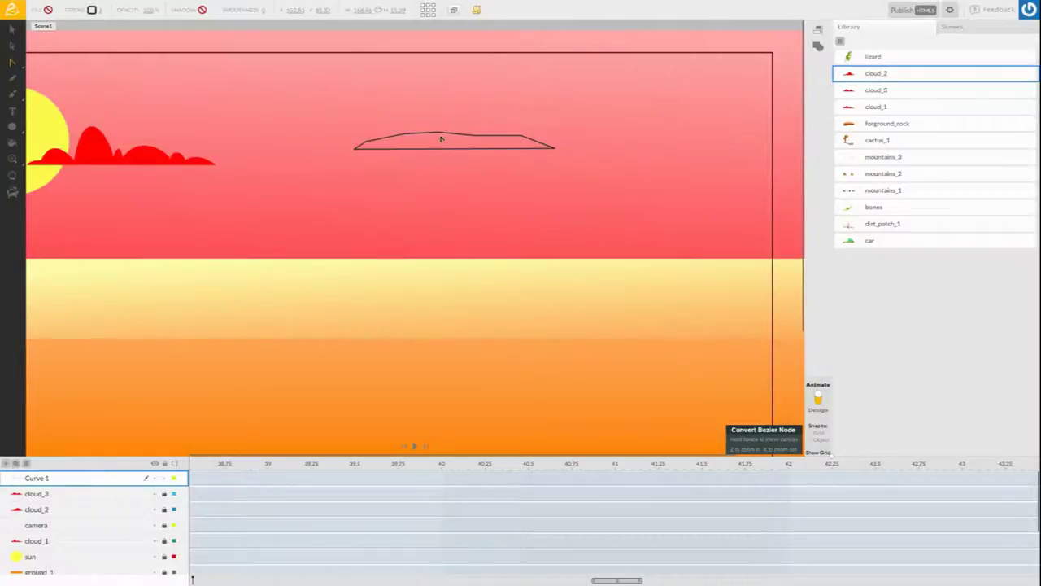
pyautogui.hscroll(1, 431, 138)
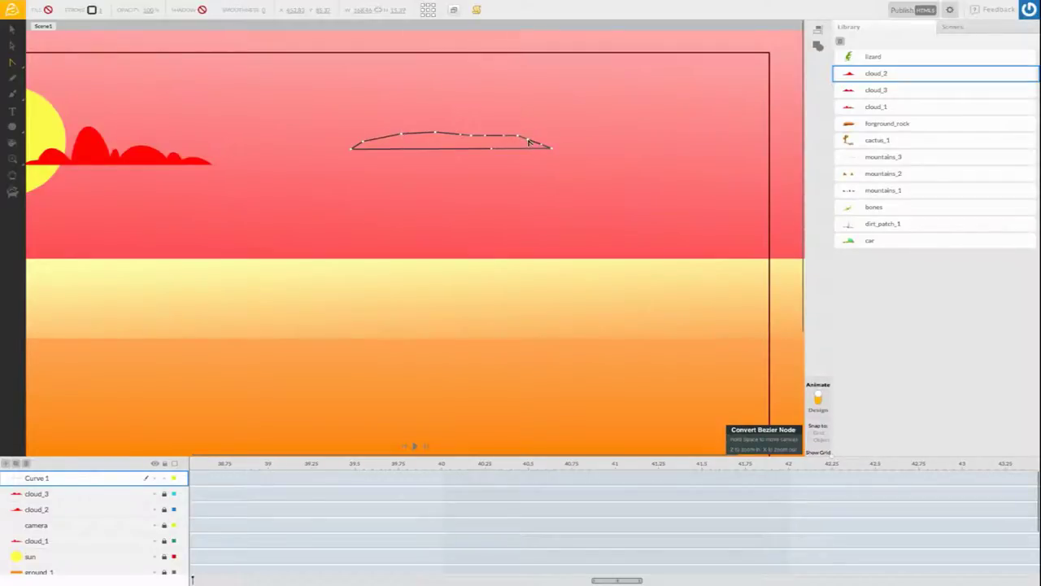
pyautogui.moveTo(531, 142); pyautogui.dragTo(541, 104)
pyautogui.moveTo(544, 146); pyautogui.dragTo(553, 135)
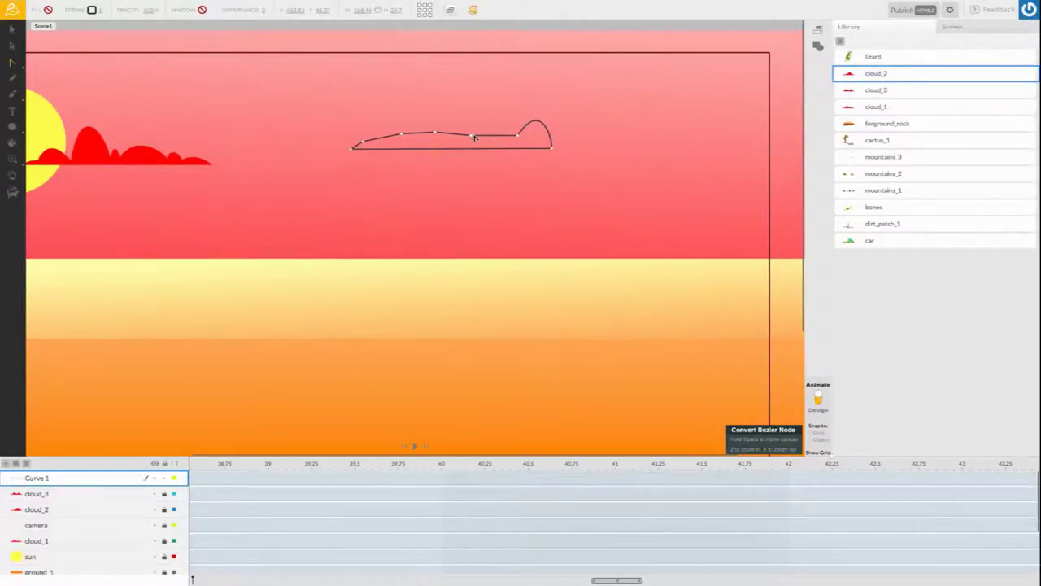
pyautogui.moveTo(472, 138); pyautogui.dragTo(490, 95)
pyautogui.moveTo(505, 138); pyautogui.dragTo(514, 121)
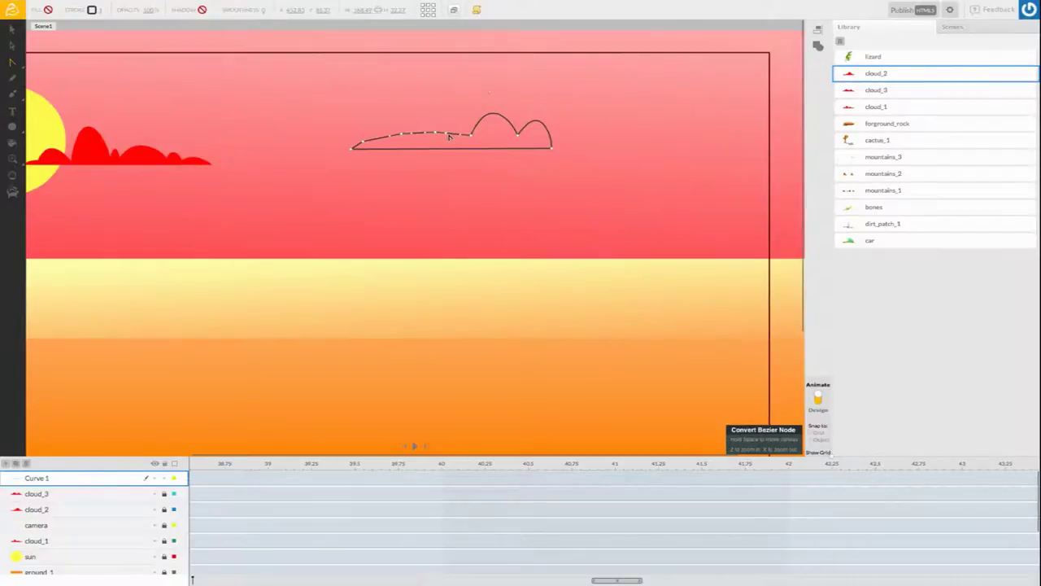
# - Raise the top edge and left-middle segments into taller rounded bumps
pyautogui.moveTo(448, 128); pyautogui.dragTo(453, 91)
pyautogui.click(470, 133)
pyautogui.moveTo(466, 124); pyautogui.dragTo(465, 116)
pyautogui.click(408, 141)
pyautogui.moveTo(414, 136); pyautogui.dragTo(424, 106)
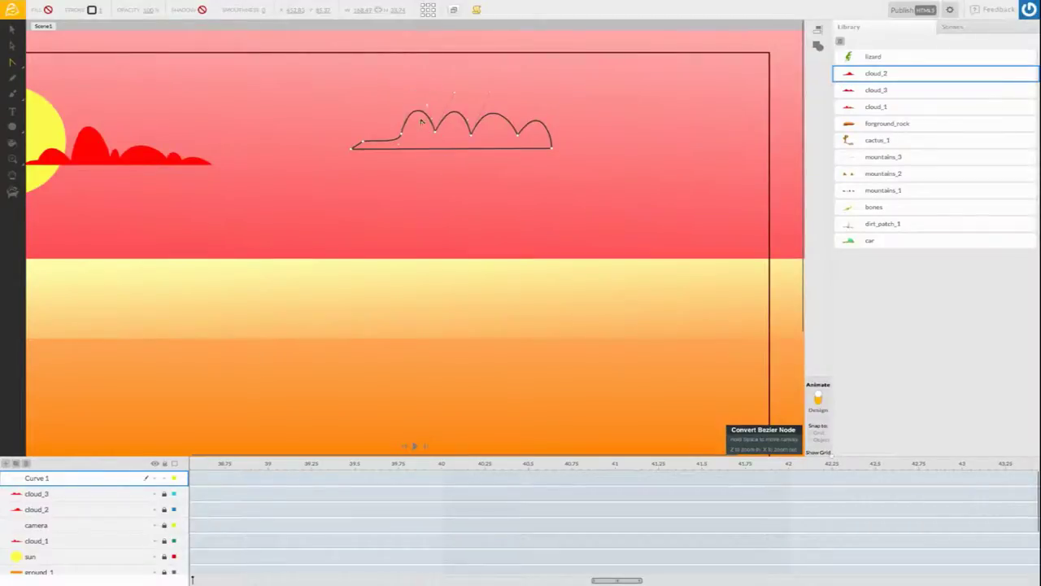
pyautogui.click(379, 144)
pyautogui.click(399, 141)
pyautogui.moveTo(389, 137)
pyautogui.mouseDown()
pyautogui.moveTo(379, 93)
pyautogui.moveTo(372, 126)
pyautogui.mouseUp()
# - Add small bumps at the lower left, dip the middle top, and merge the last two bumps
pyautogui.click(362, 145)
pyautogui.click(367, 144)
pyautogui.moveTo(373, 141); pyautogui.dragTo(394, 120)
pyautogui.moveTo(355, 146)
pyautogui.mouseDown()
pyautogui.moveTo(344, 123)
pyautogui.moveTo(361, 139)
pyautogui.moveTo(358, 128)
pyautogui.mouseUp()
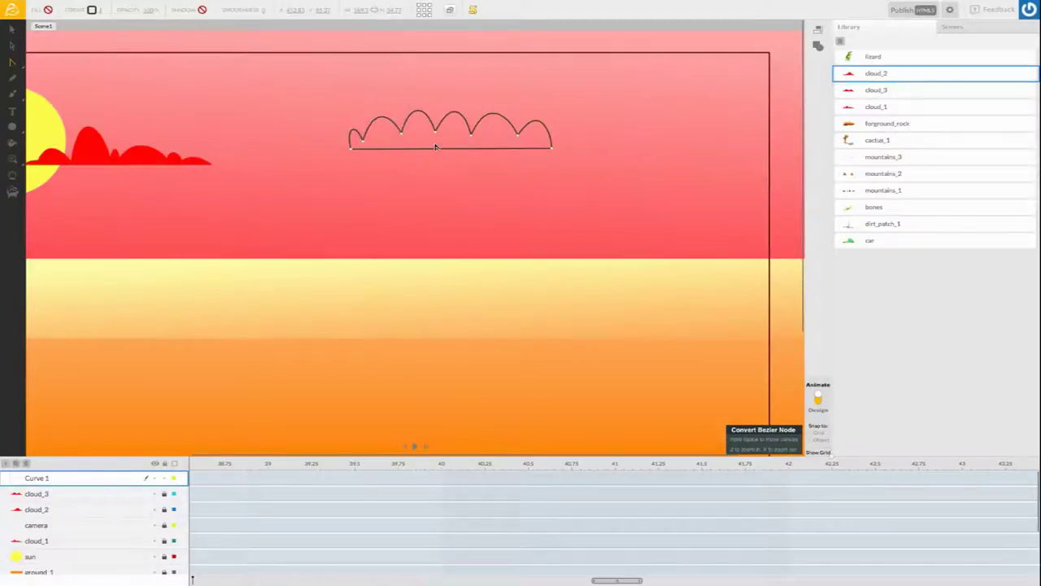
pyautogui.moveTo(437, 133); pyautogui.dragTo(465, 137)
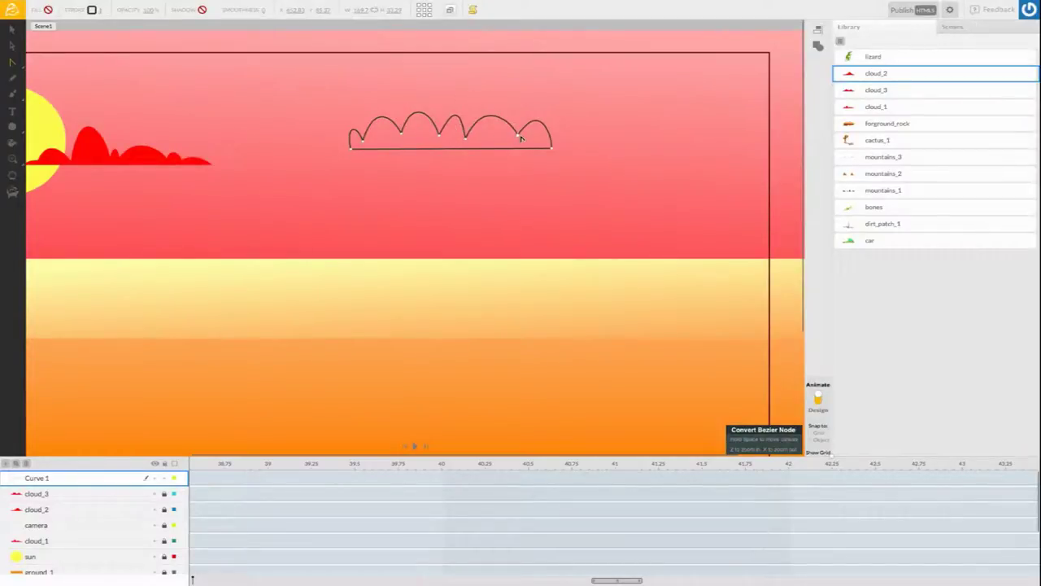
pyautogui.moveTo(517, 133); pyautogui.dragTo(486, 138)
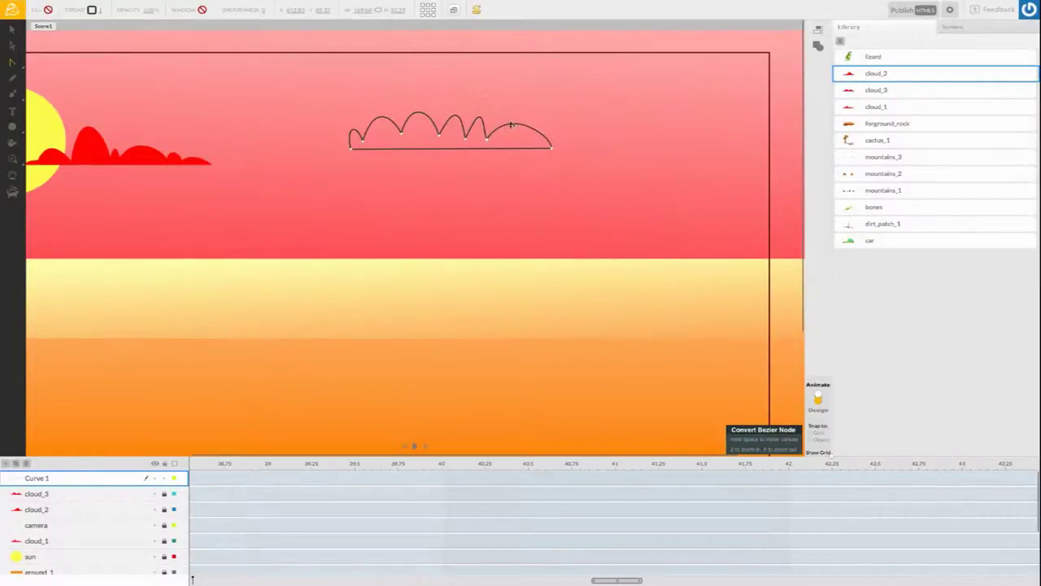
pyautogui.click(551, 149)
# - Reshape the last arc, widen the first arc, and make the middle peak taller and narrower
pyautogui.click(509, 122)
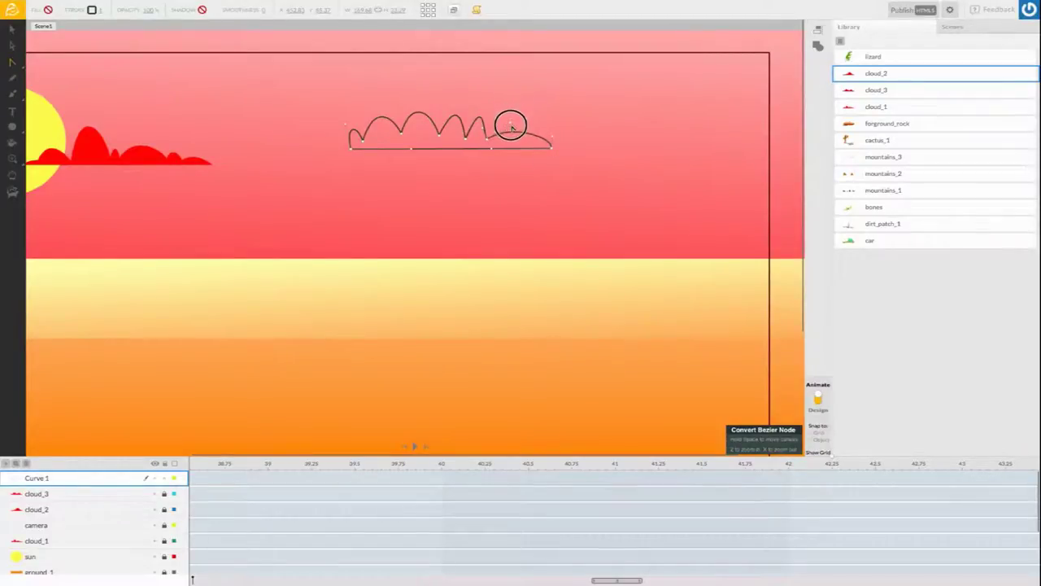
pyautogui.moveTo(487, 137); pyautogui.dragTo(550, 144)
pyautogui.moveTo(365, 144); pyautogui.dragTo(441, 121)
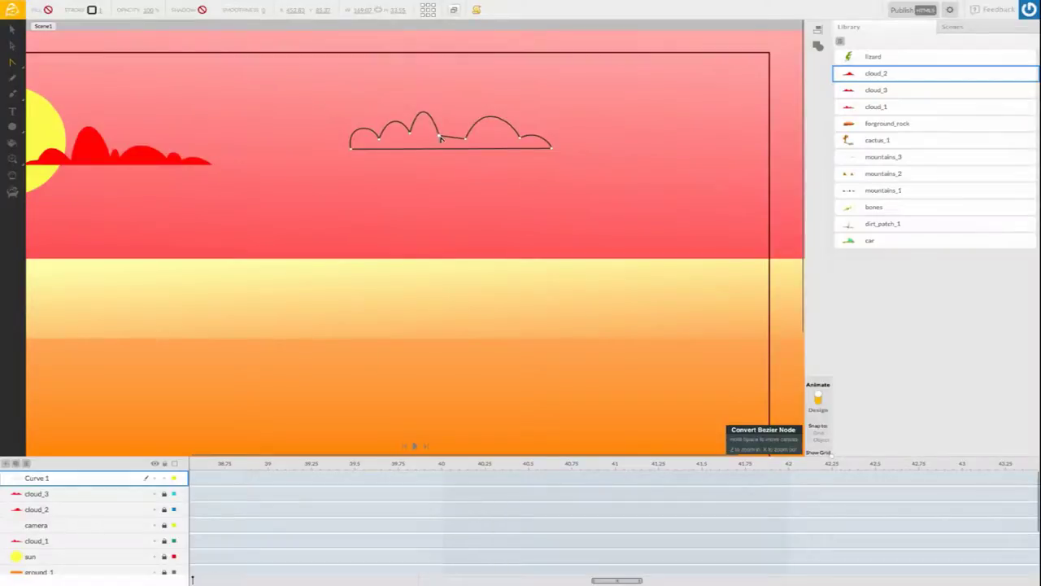
pyautogui.click(440, 140)
pyautogui.click(439, 139)
pyautogui.moveTo(458, 99); pyautogui.dragTo(453, 71)
pyautogui.moveTo(463, 126); pyautogui.dragTo(406, 131)
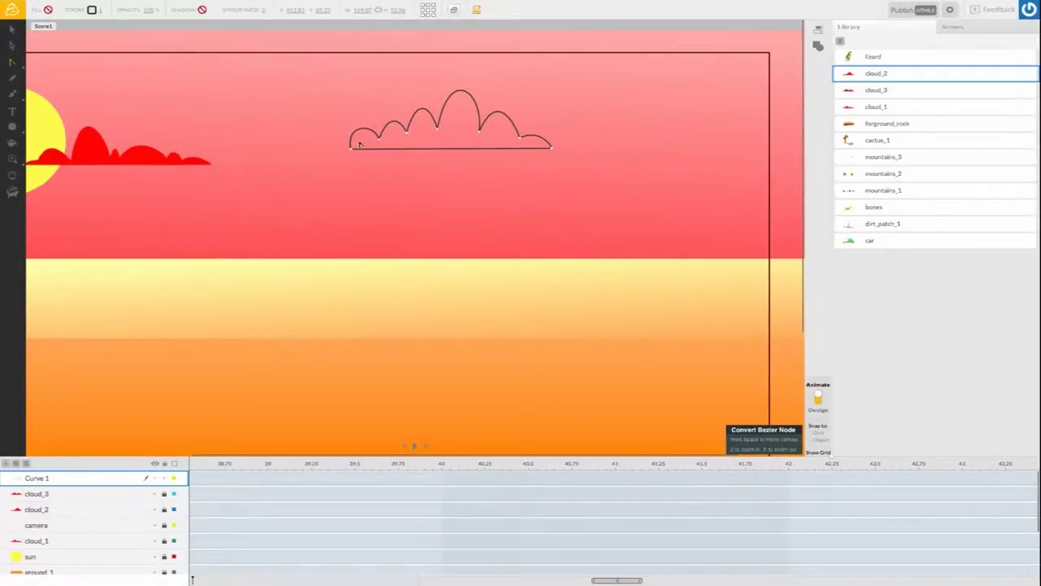
# - Flatten the left arc's rise and rework the right-side arcs of Curve 1
pyautogui.click(350, 150)
pyautogui.moveTo(346, 126); pyautogui.dragTo(442, 135)
pyautogui.click(377, 134)
pyautogui.moveTo(516, 140); pyautogui.dragTo(513, 142)
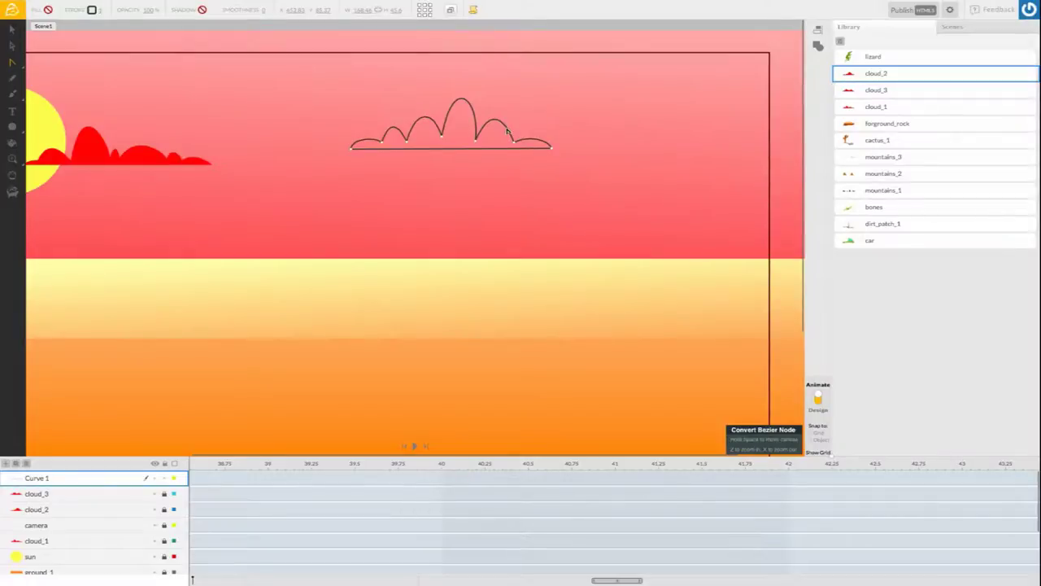
pyautogui.click(513, 140)
pyautogui.moveTo(513, 142); pyautogui.dragTo(517, 144)
pyautogui.click(514, 143)
pyautogui.click(494, 99)
pyautogui.moveTo(494, 99); pyautogui.dragTo(493, 111)
pyautogui.click(558, 216)
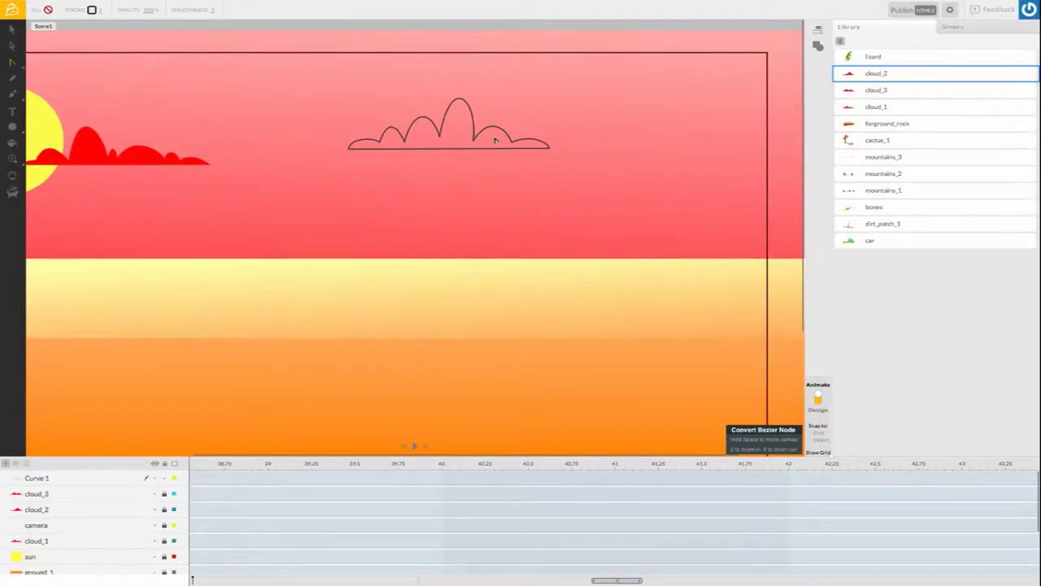
# - Zoom out, then move Curve 1 left beside the sun and scale it down
pyautogui.click(12, 158)
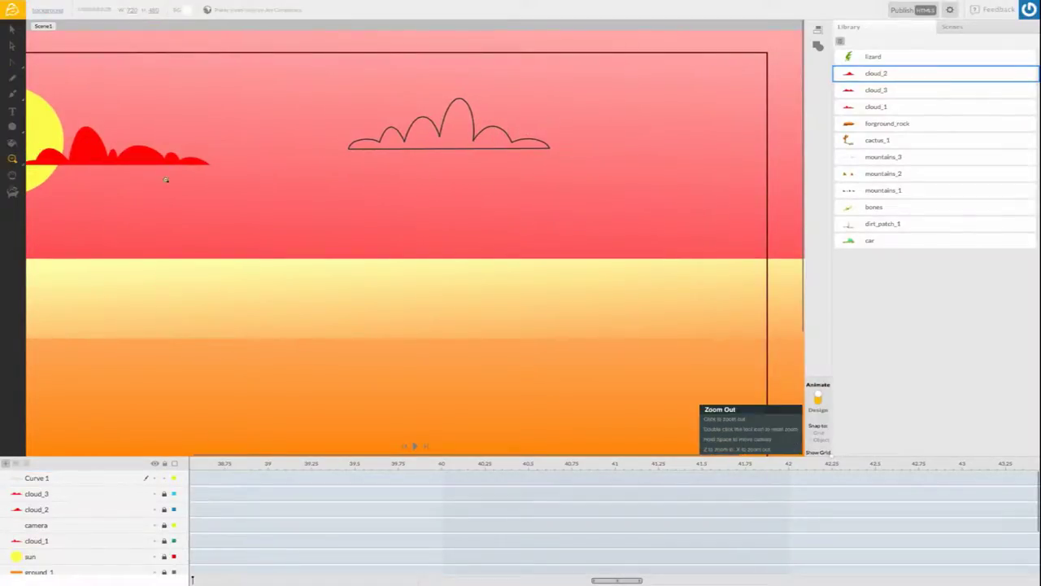
pyautogui.click(255, 189)
pyautogui.click(280, 174)
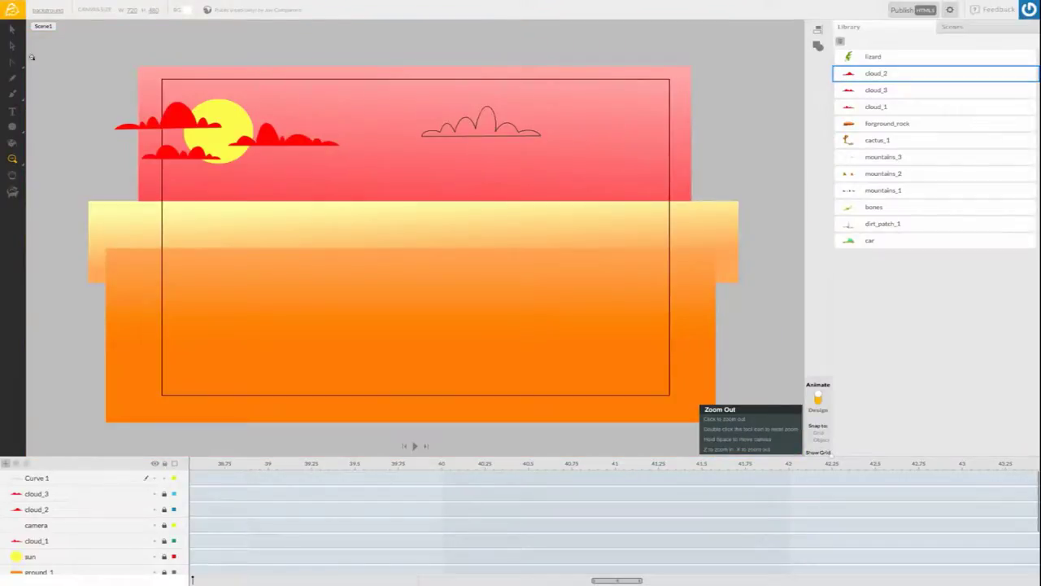
pyautogui.click(11, 28)
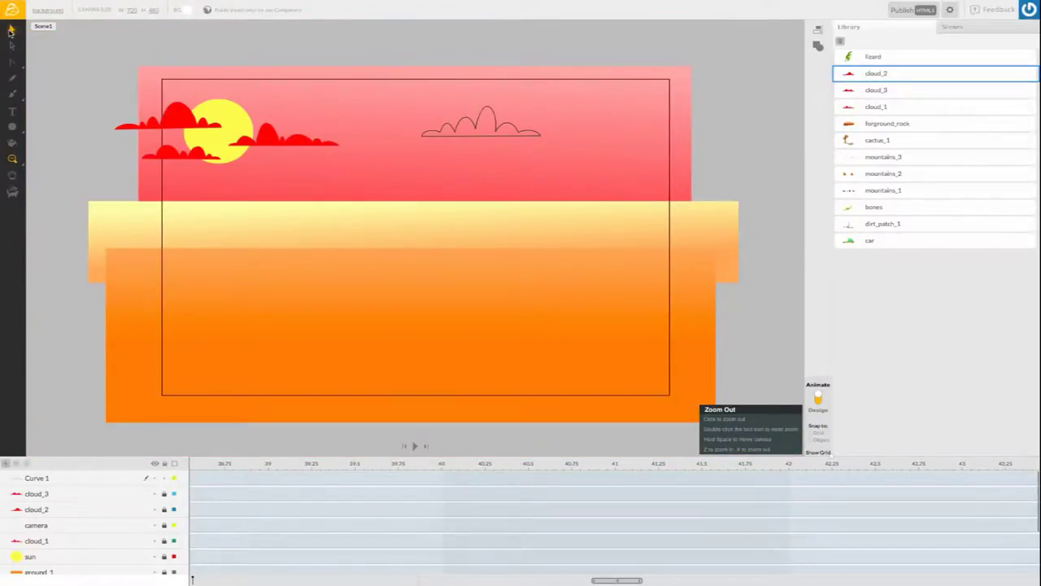
pyautogui.click(456, 138)
pyautogui.moveTo(495, 140); pyautogui.dragTo(314, 183)
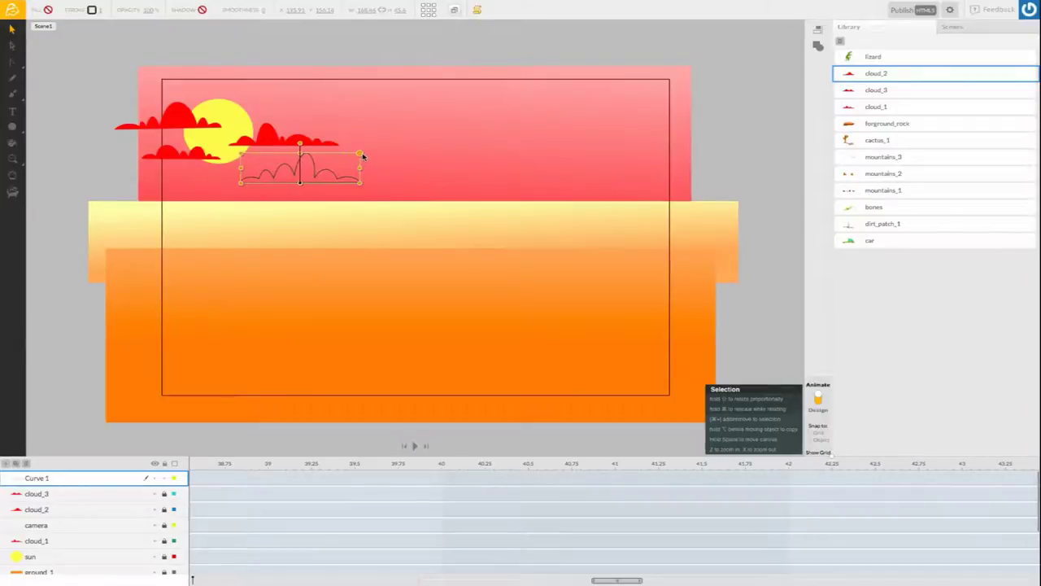
pyautogui.moveTo(363, 155); pyautogui.dragTo(349, 118)
pyautogui.click(356, 104)
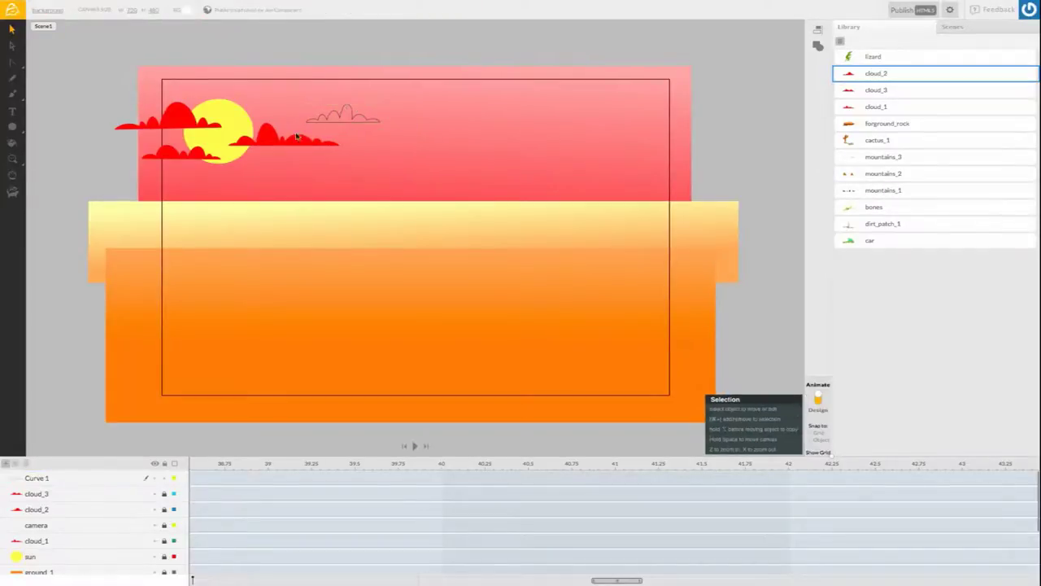
# - Remove Curve 1's outline and fill it with a red swatch
pyautogui.click(351, 122)
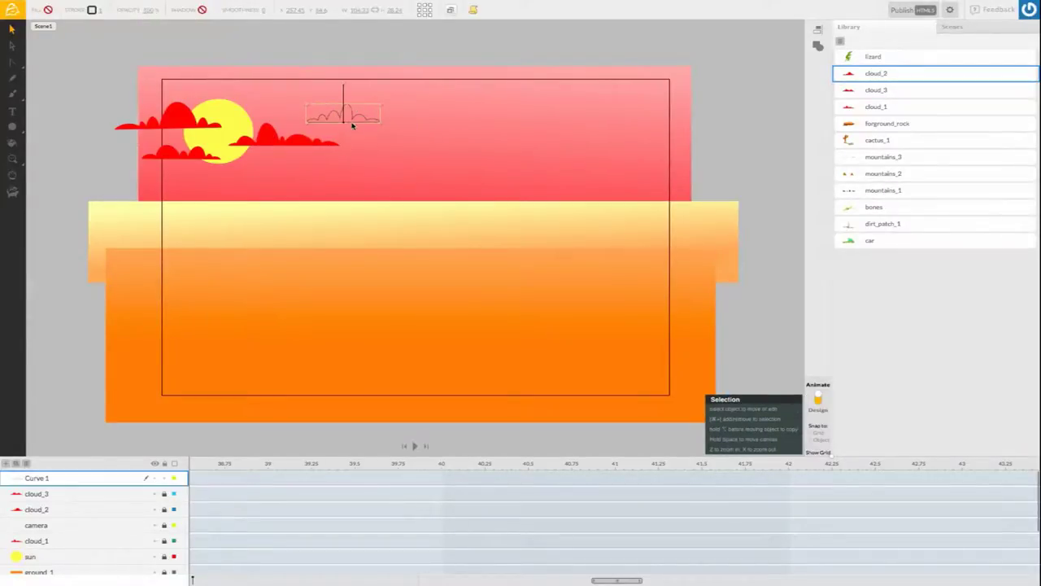
pyautogui.click(93, 9)
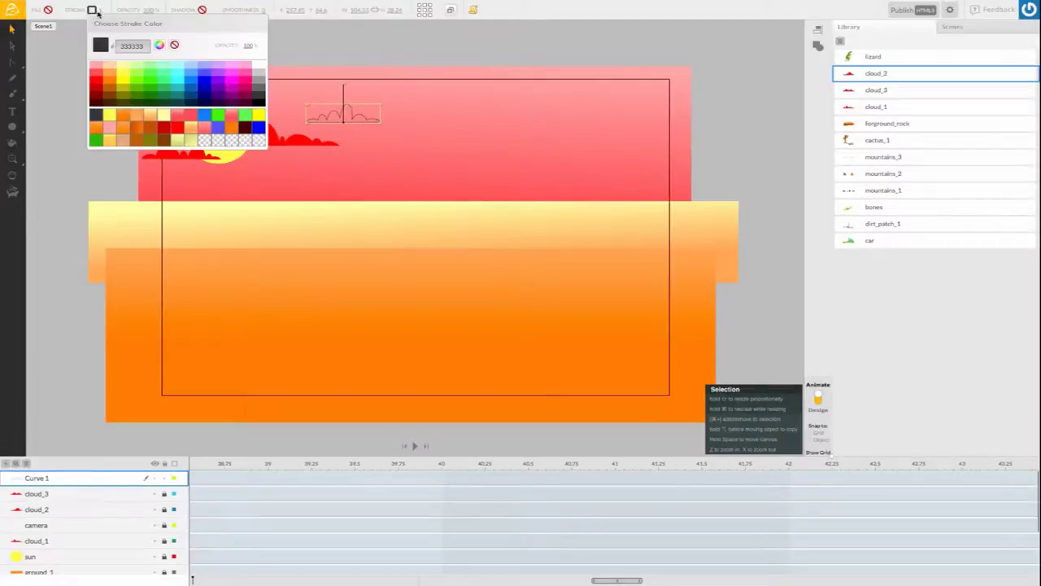
pyautogui.click(174, 44)
pyautogui.click(48, 10)
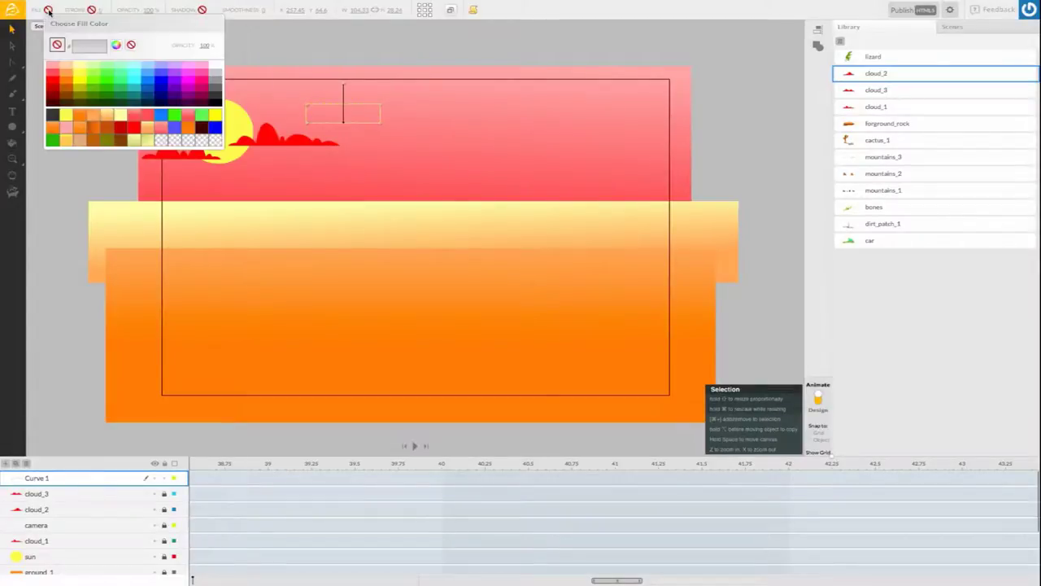
pyautogui.click(50, 84)
pyautogui.click(166, 79)
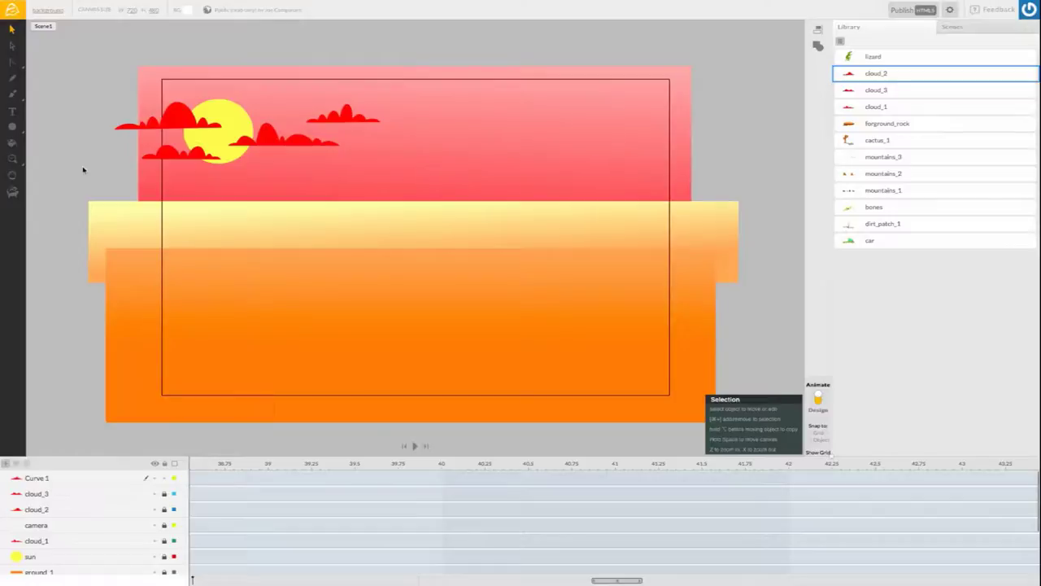
pyautogui.click(12, 159)
# - Move the small red cloud down and to the right, below the clouds around the sun
pyautogui.click(300, 135)
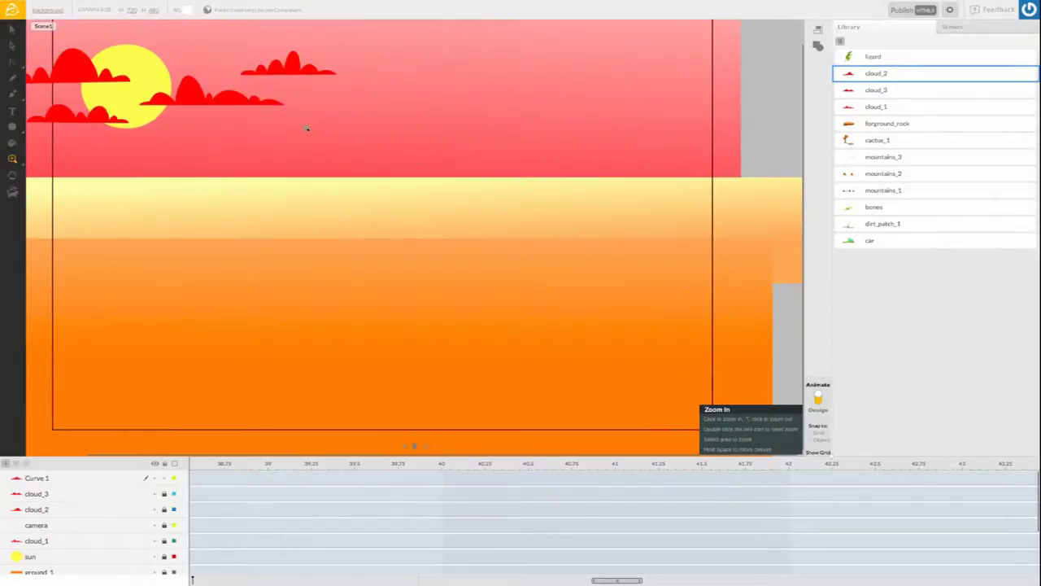
pyautogui.moveTo(255, 114); pyautogui.dragTo(404, 219)
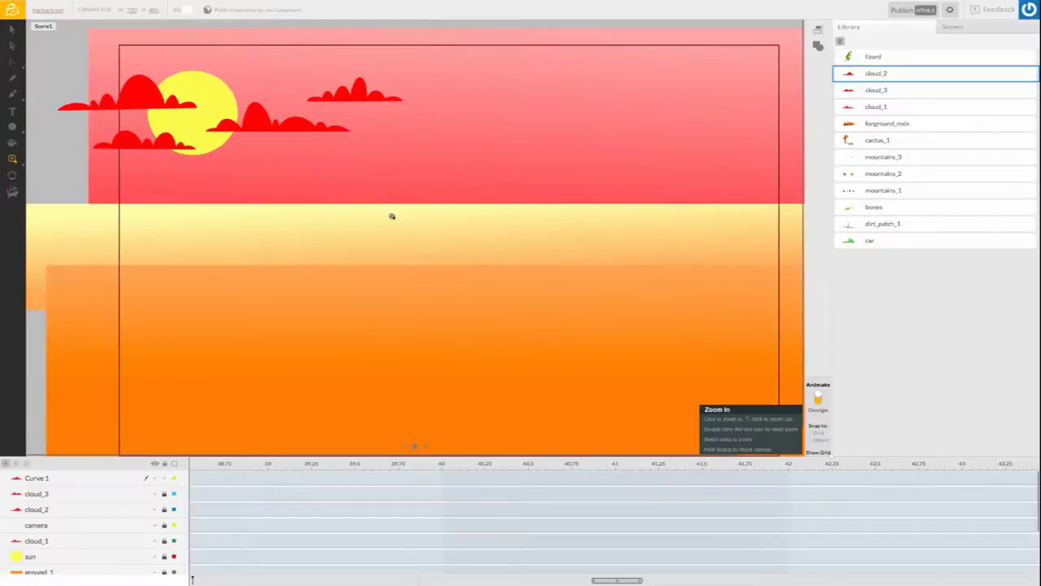
pyautogui.keyDown('alt'); pyautogui.click(231, 186); pyautogui.keyUp('alt')
pyautogui.press('v')
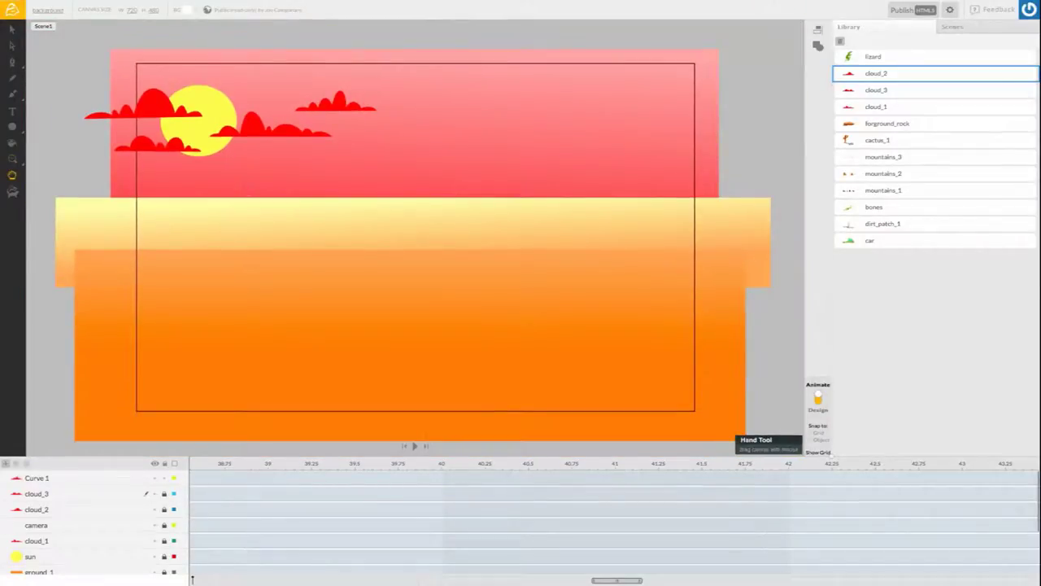
pyautogui.press('z')
pyautogui.moveTo(332, 63); pyautogui.dragTo(344, 146)
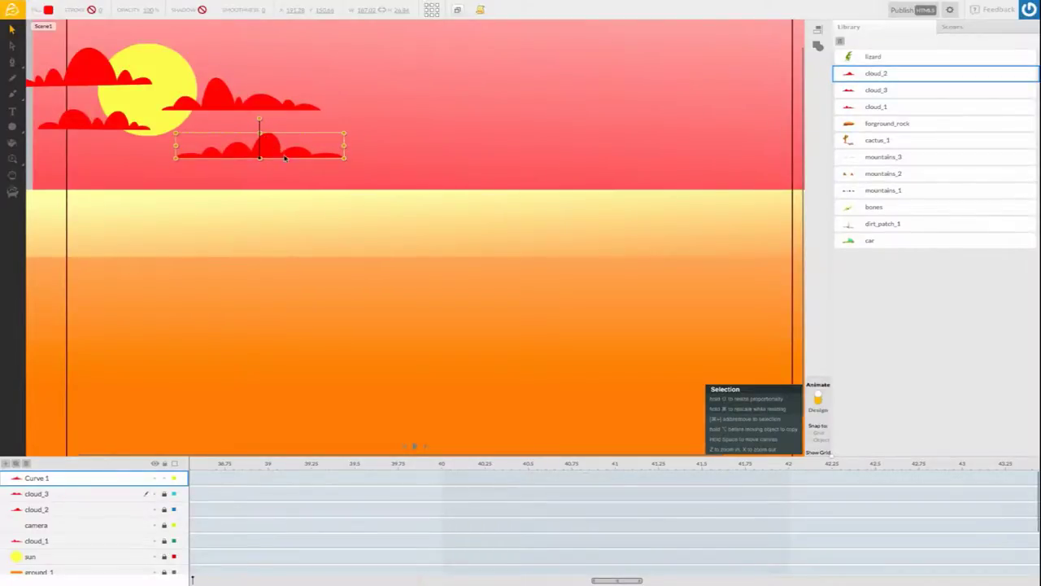
# - Squash the cloud to about 9.9 px tall and shift it right to around x 307, y 150
pyautogui.moveTo(260, 132); pyautogui.dragTo(263, 152)
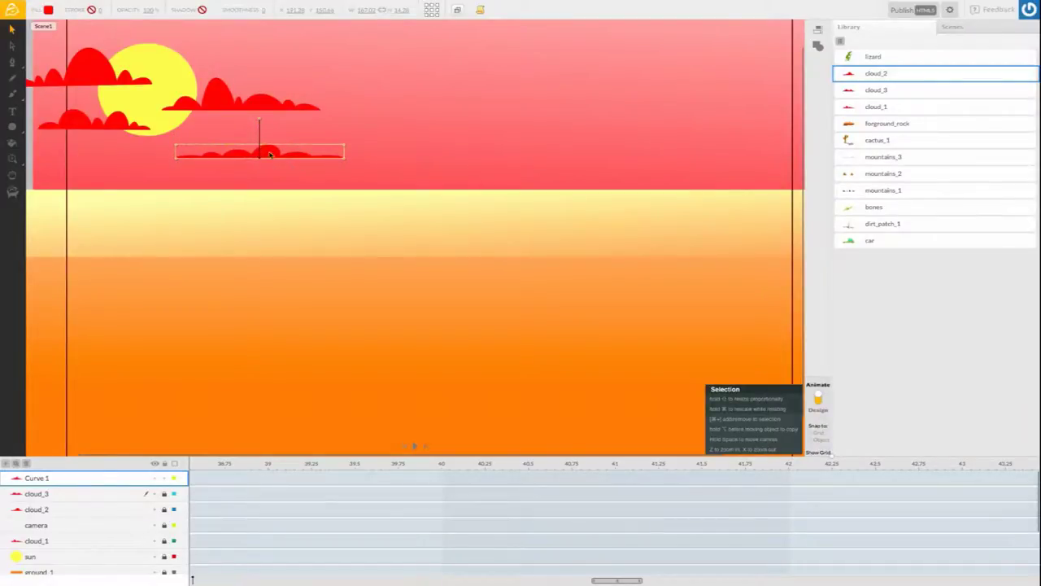
pyautogui.click(326, 167)
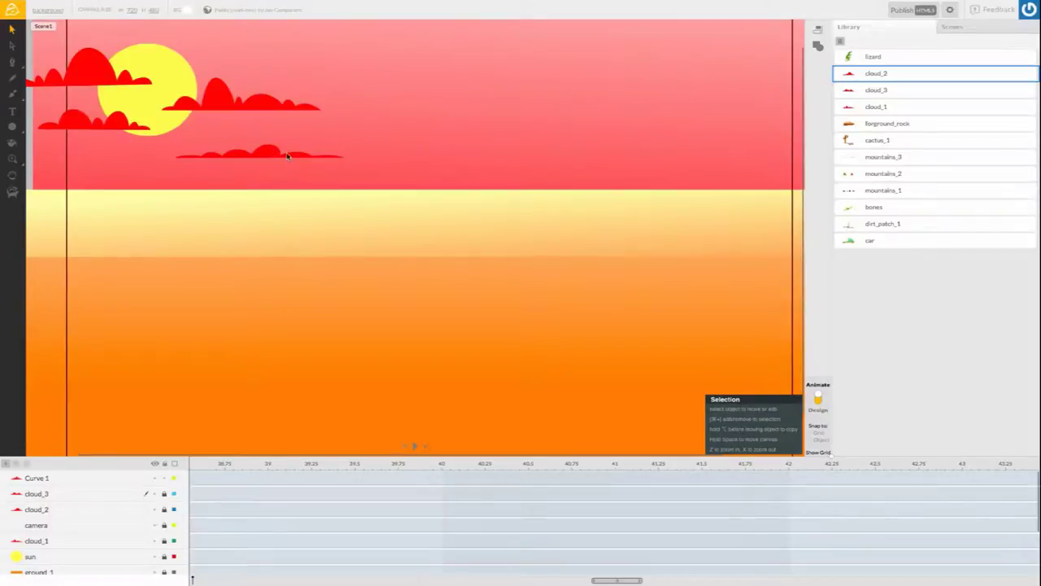
pyautogui.moveTo(271, 153); pyautogui.dragTo(389, 152)
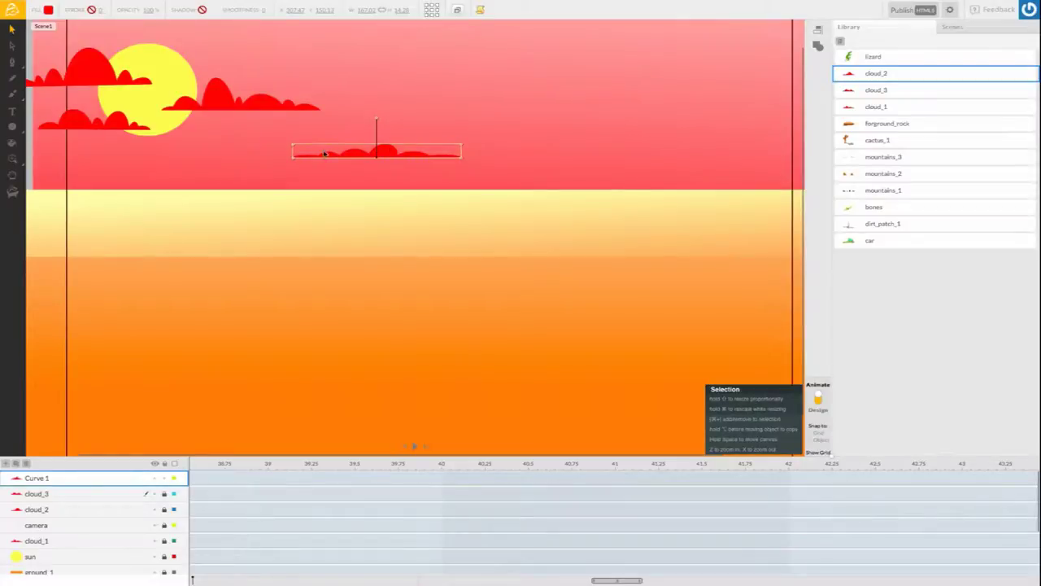
pyautogui.click(294, 149)
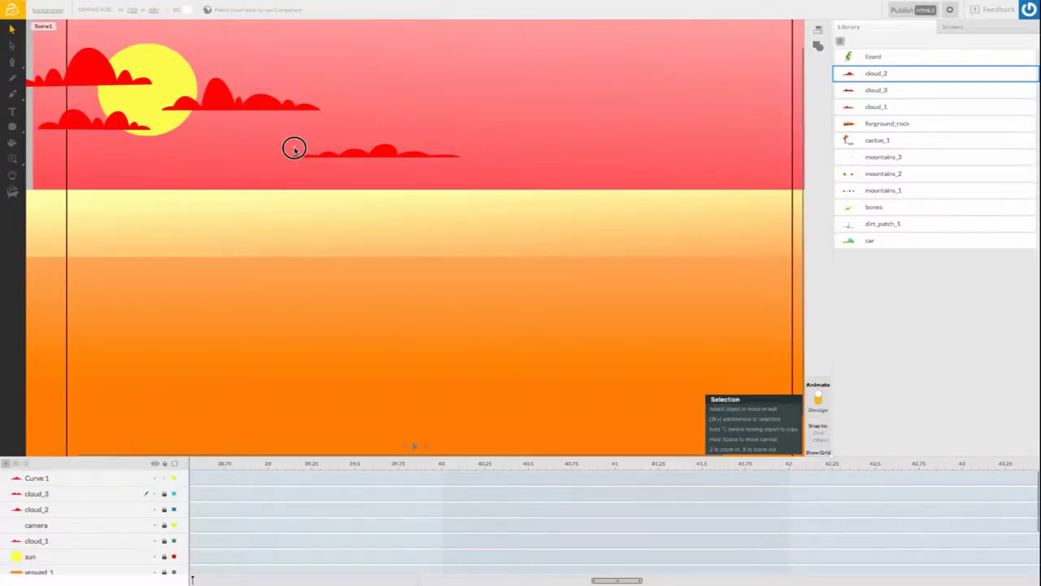
pyautogui.click(352, 158)
pyautogui.moveTo(294, 149); pyautogui.dragTo(297, 163)
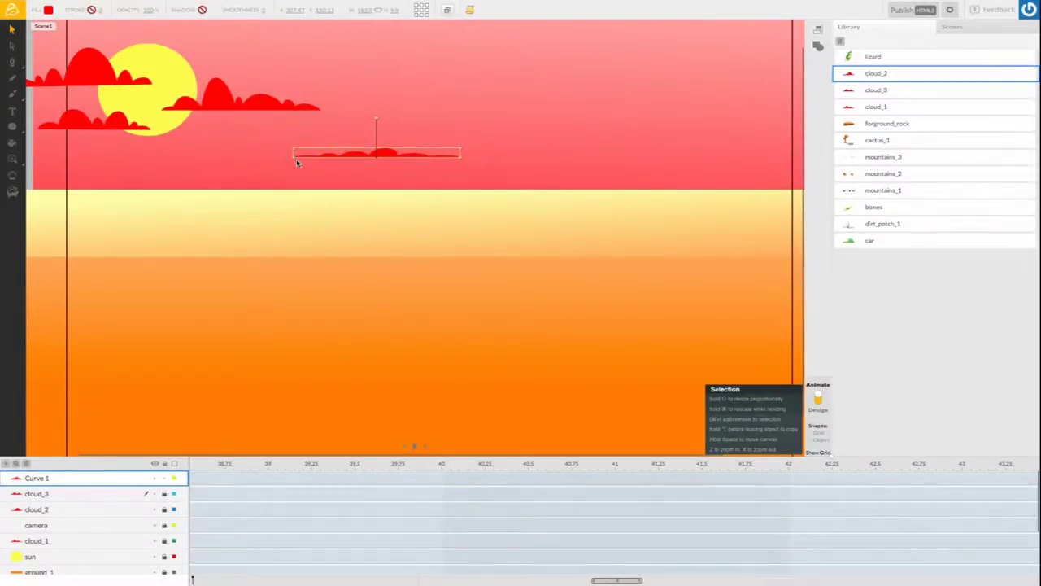
pyautogui.click(270, 157)
# - Give the thin red cloud a darker red fill, bf0000
pyautogui.click(390, 156)
pyautogui.click(49, 10)
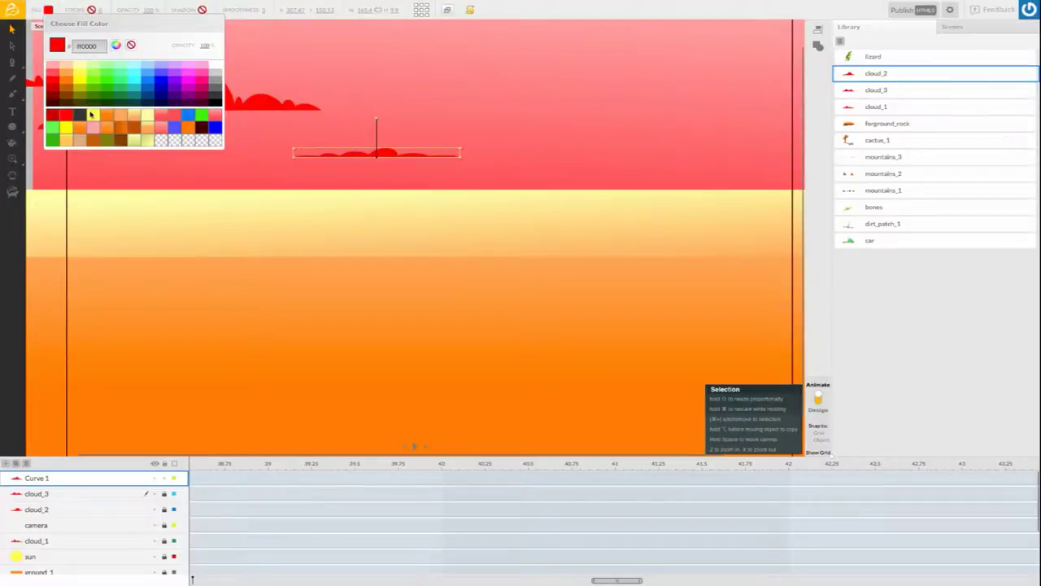
pyautogui.click(55, 95)
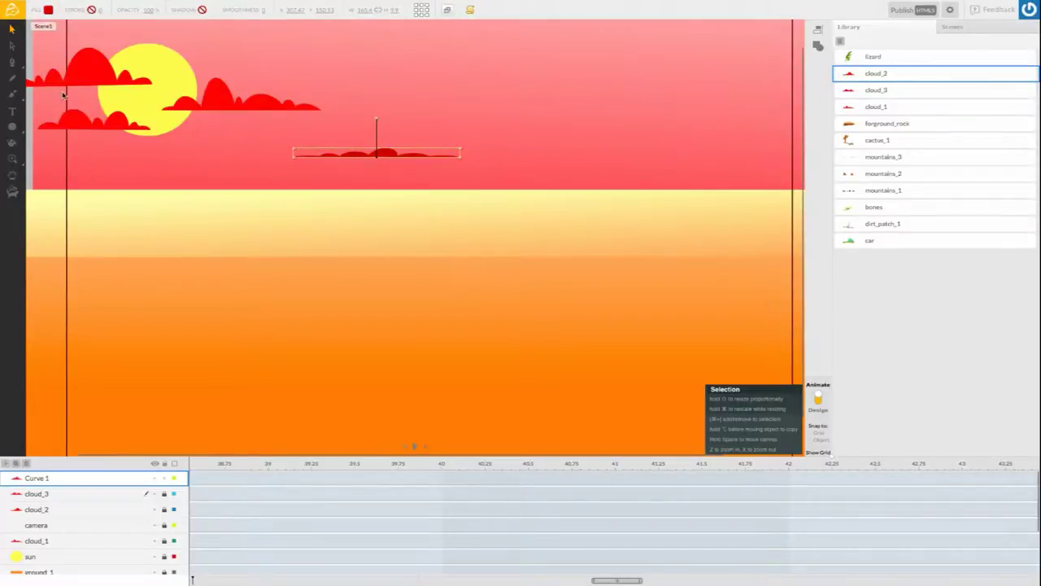
# - Change the cloud's fill to the brighter red f72323
pyautogui.click(48, 10)
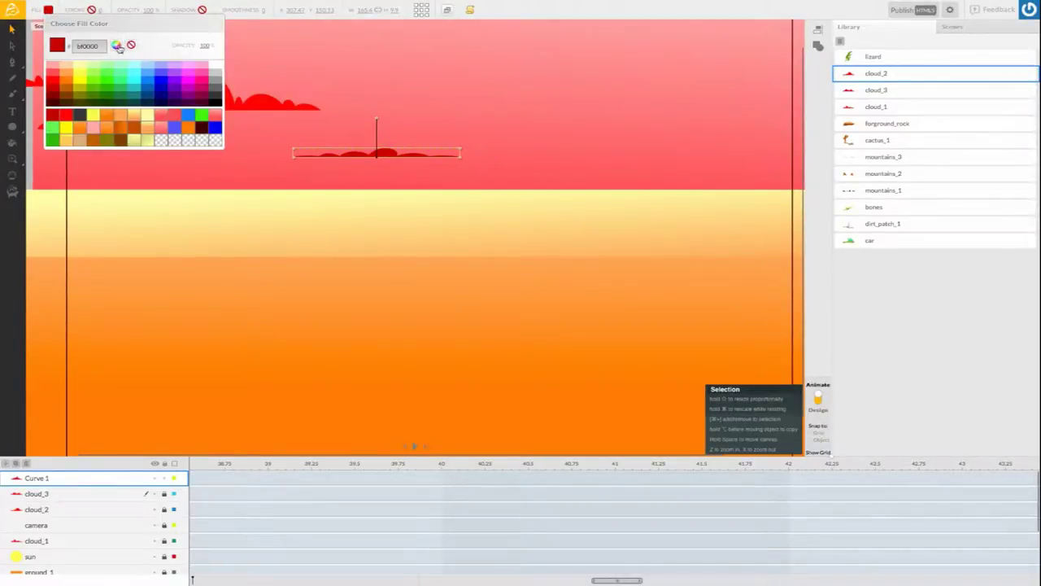
pyautogui.click(155, 122)
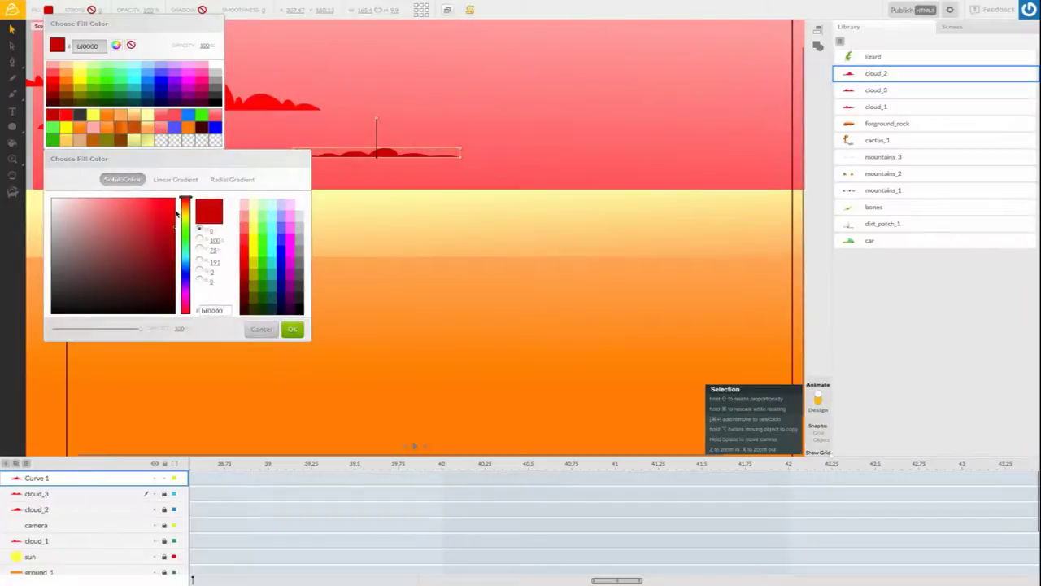
pyautogui.moveTo(170, 226); pyautogui.dragTo(158, 200)
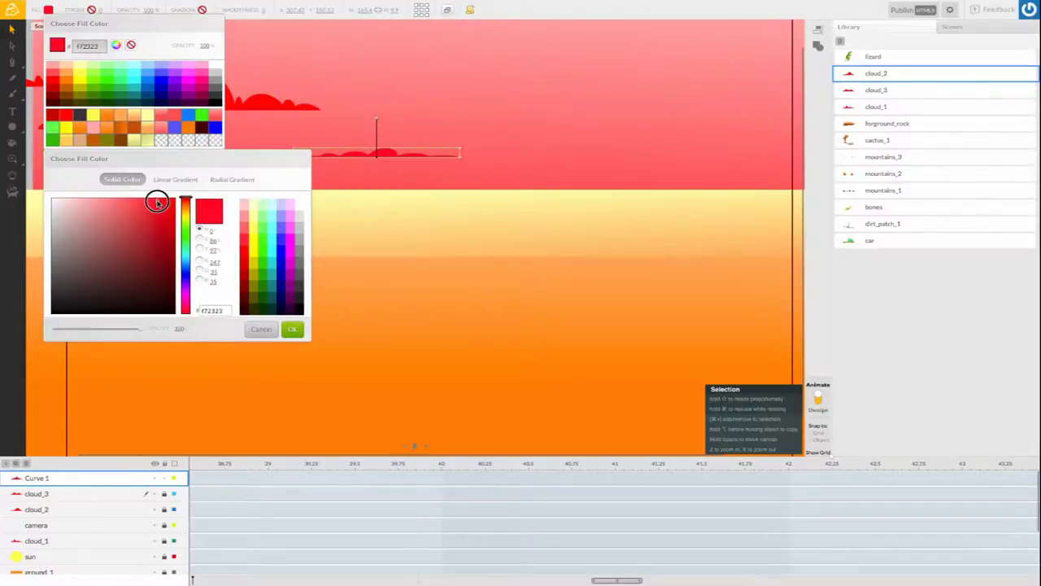
pyautogui.click(292, 330)
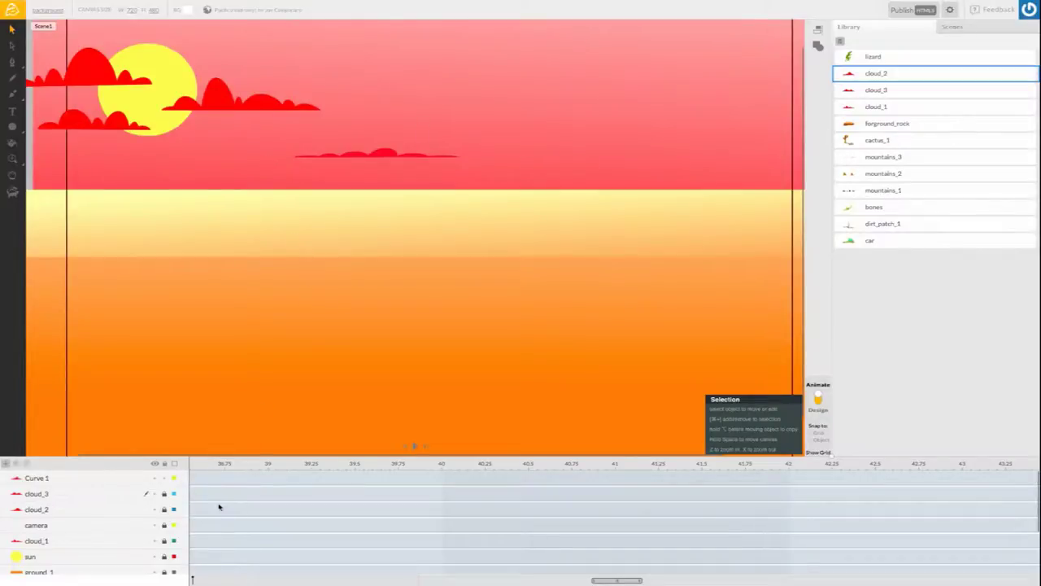
# - Place another cloud_1 from the Library left of the Curve 1 cloud and nudge it into place
pyautogui.click(93, 478)
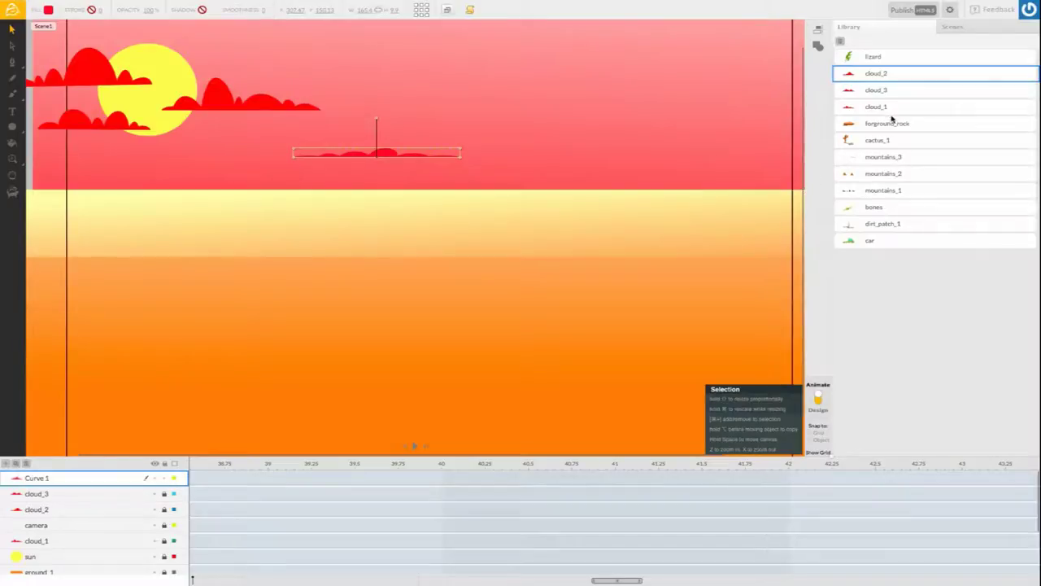
pyautogui.moveTo(898, 107); pyautogui.dragTo(239, 170)
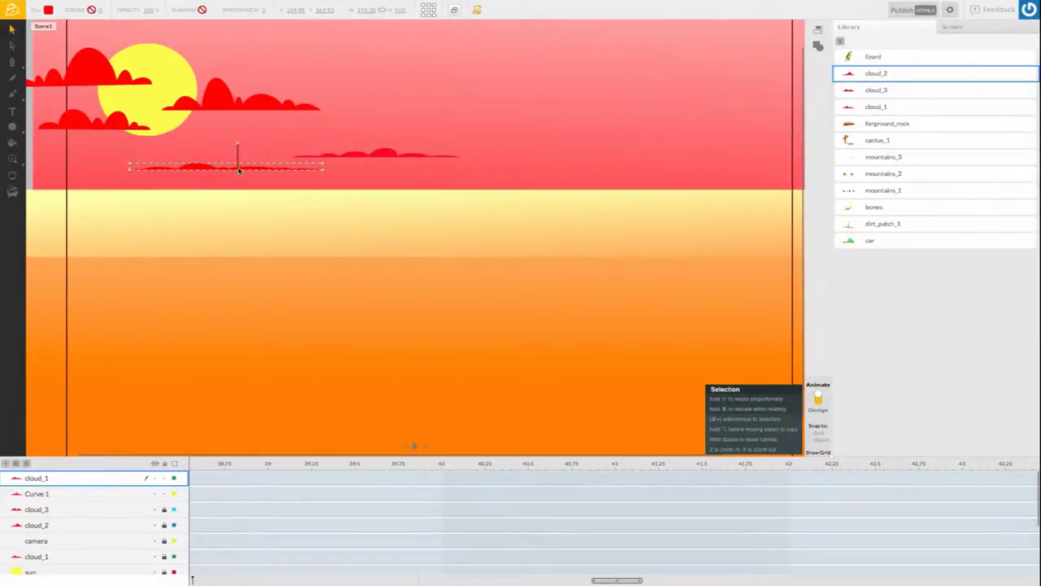
pyautogui.click(49, 11)
pyautogui.click(374, 166)
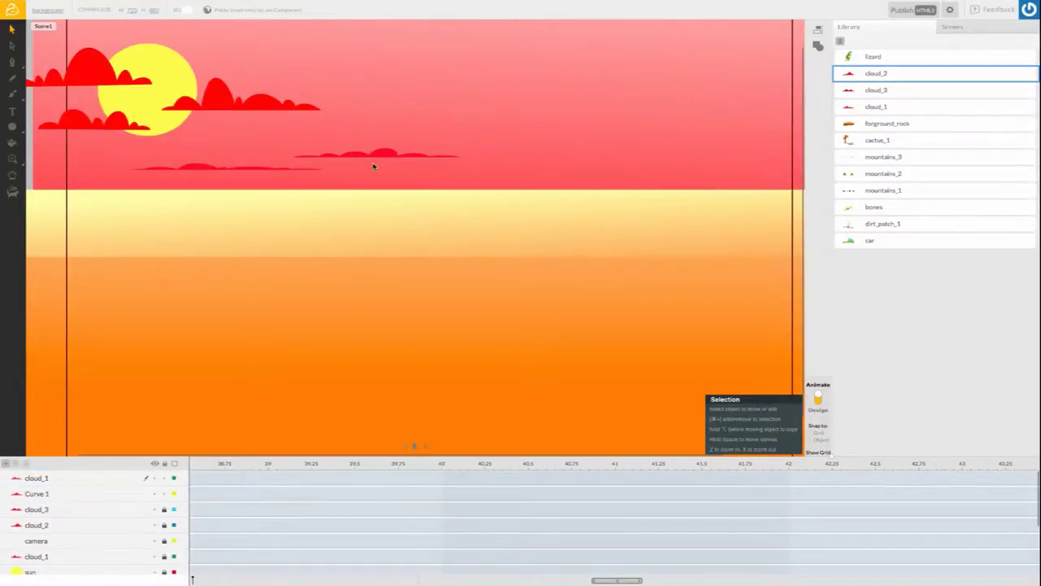
pyautogui.click(256, 173)
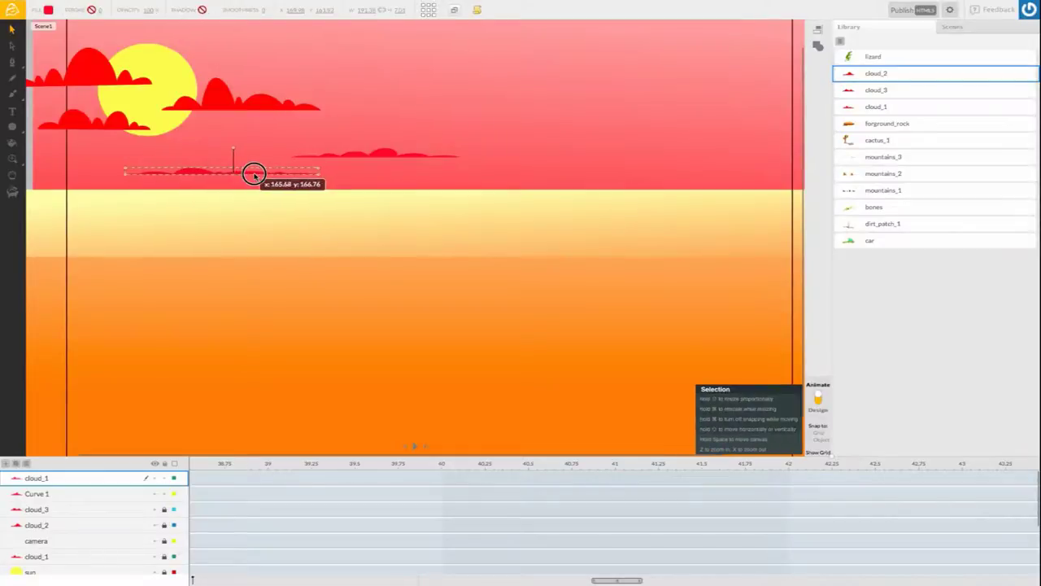
pyautogui.moveTo(254, 173); pyautogui.dragTo(253, 172)
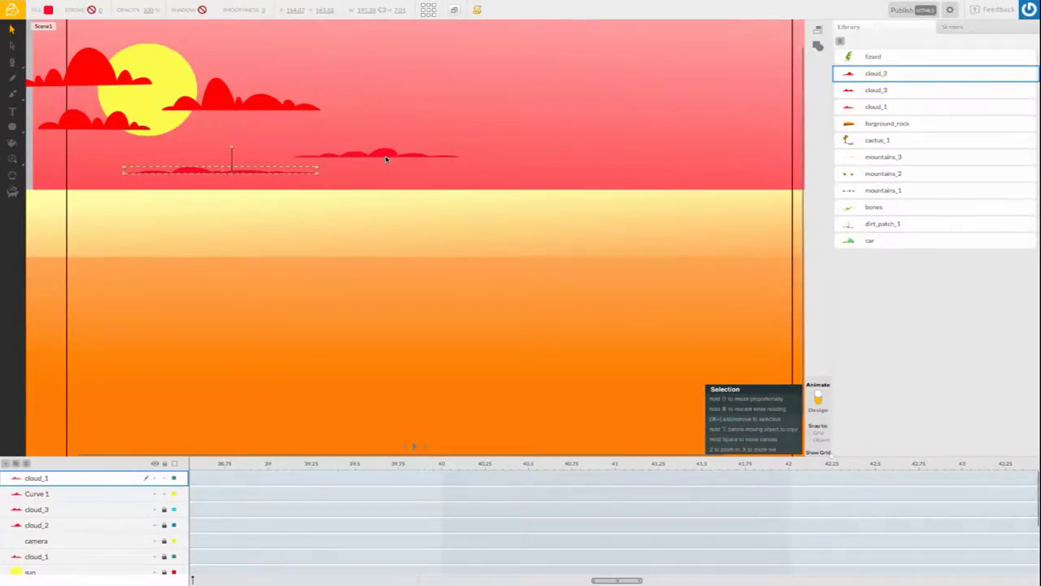
# - Zoom out to the full stage and select the sun layer on the canvas
pyautogui.click(362, 74)
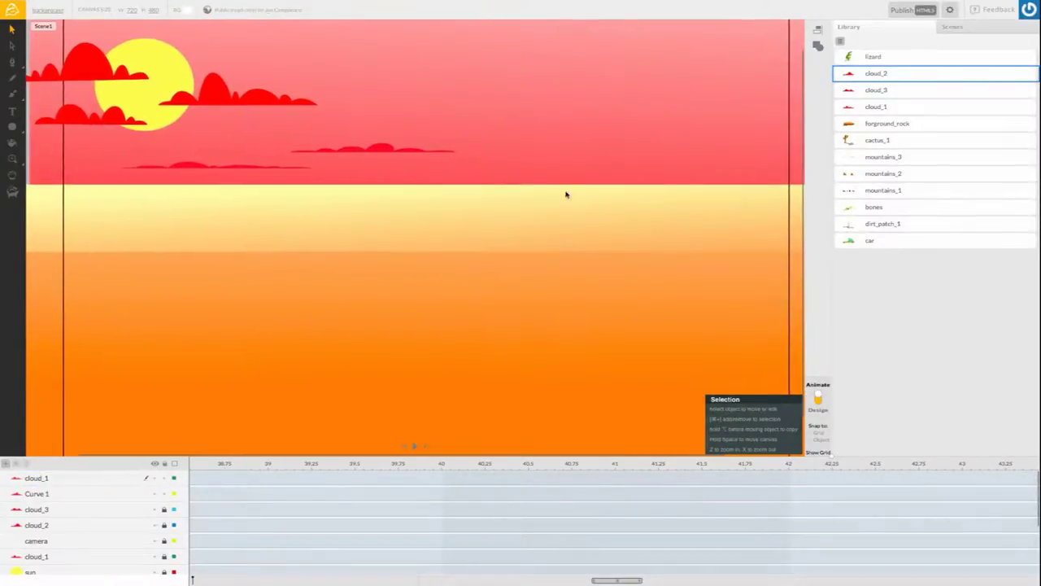
pyautogui.doubleClick(11, 159)
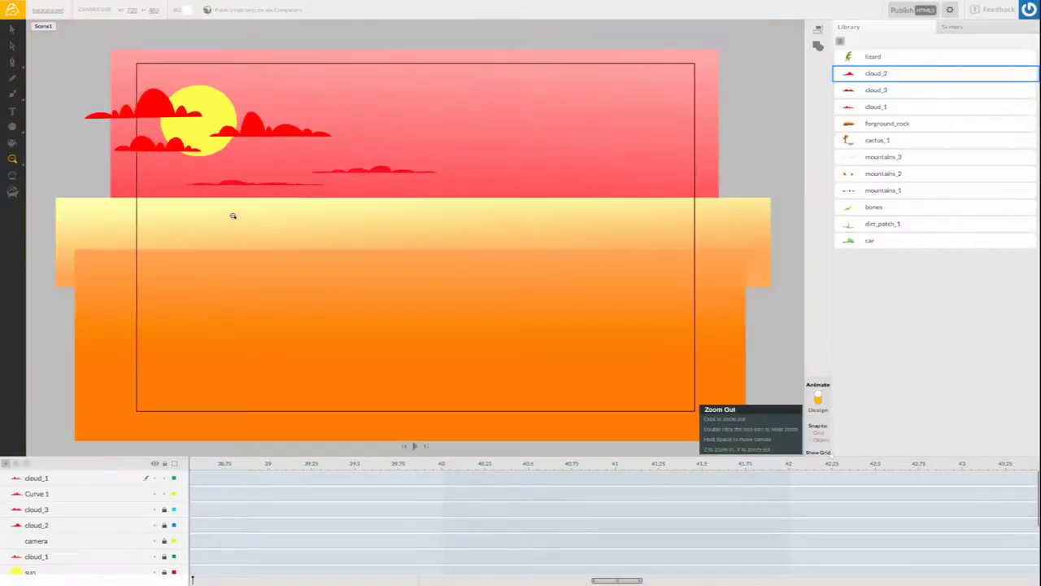
pyautogui.click(397, 205)
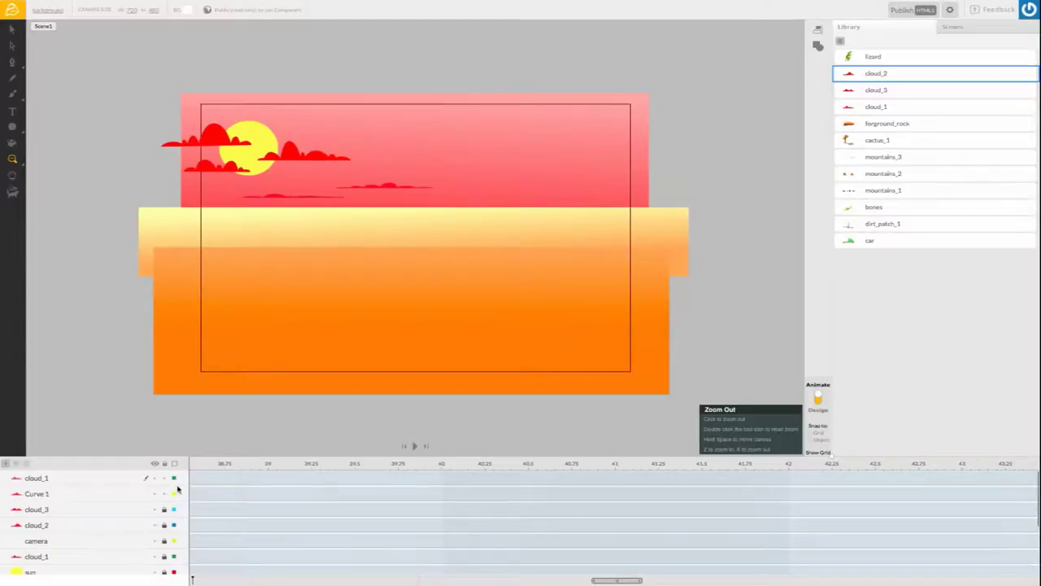
pyautogui.scroll(-1, 142, 521)
pyautogui.click(122, 559)
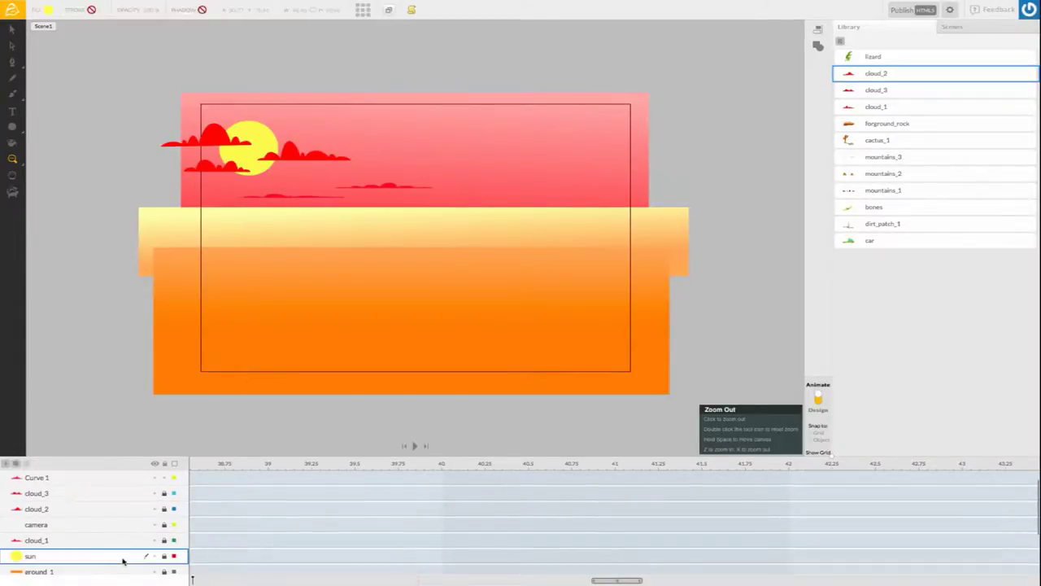
pyautogui.scroll(1, 162, 500)
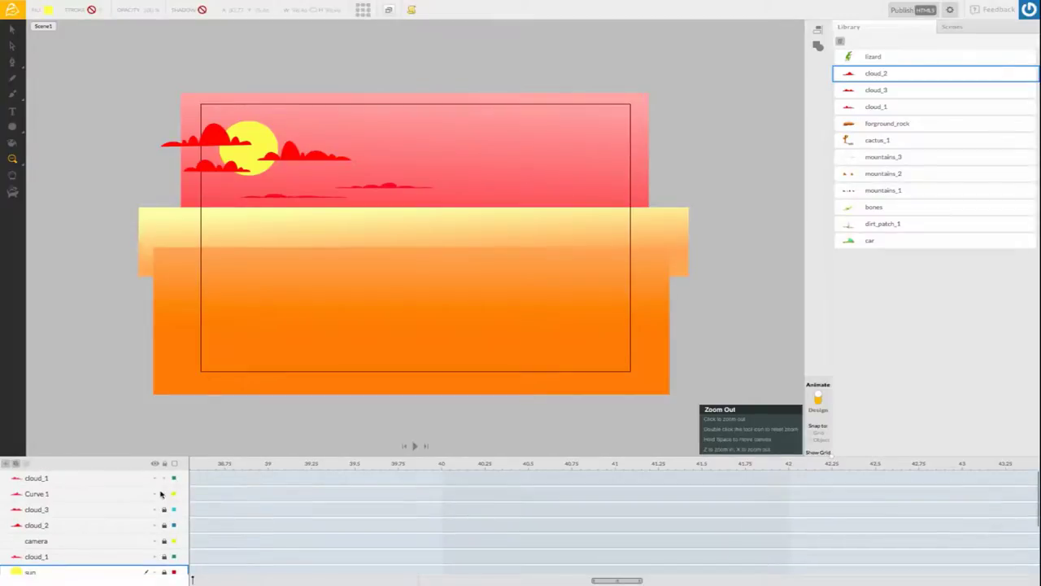
pyautogui.scroll(-2, 132, 493)
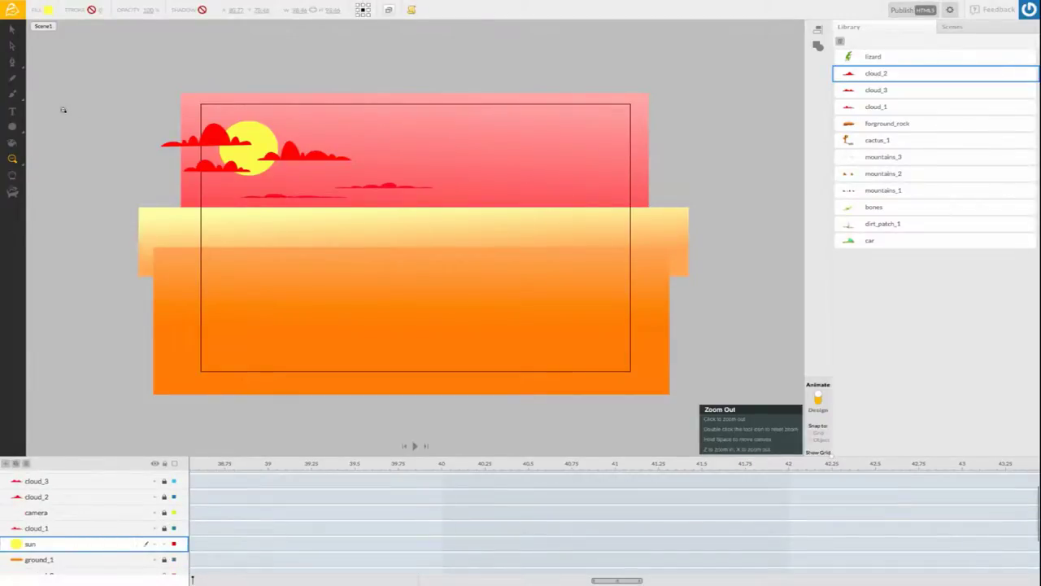
pyautogui.click(10, 30)
pyautogui.click(257, 137)
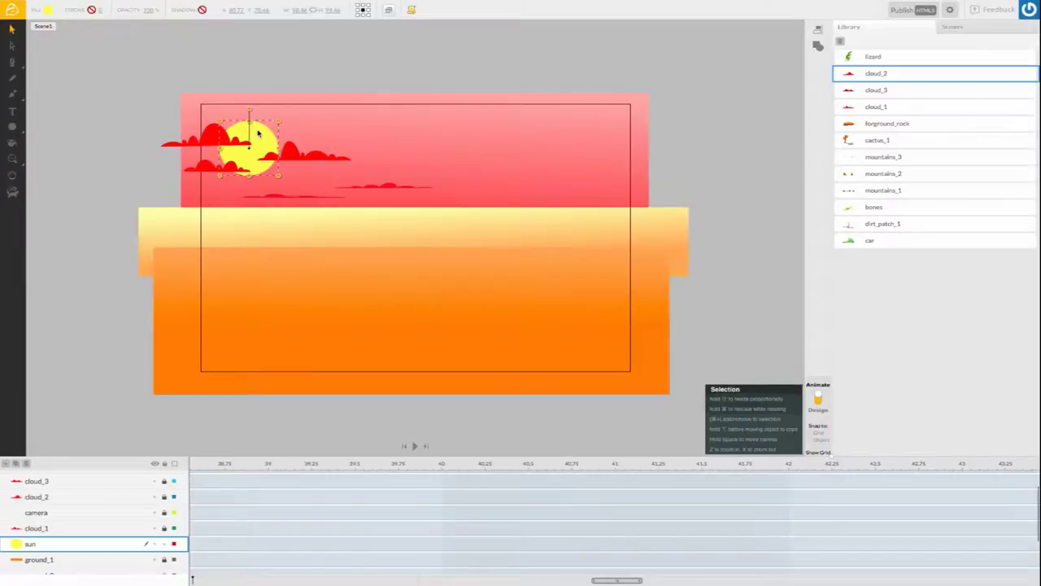
# - Fill the sun with a radial gradient, turning its black stop yellow
pyautogui.click(48, 10)
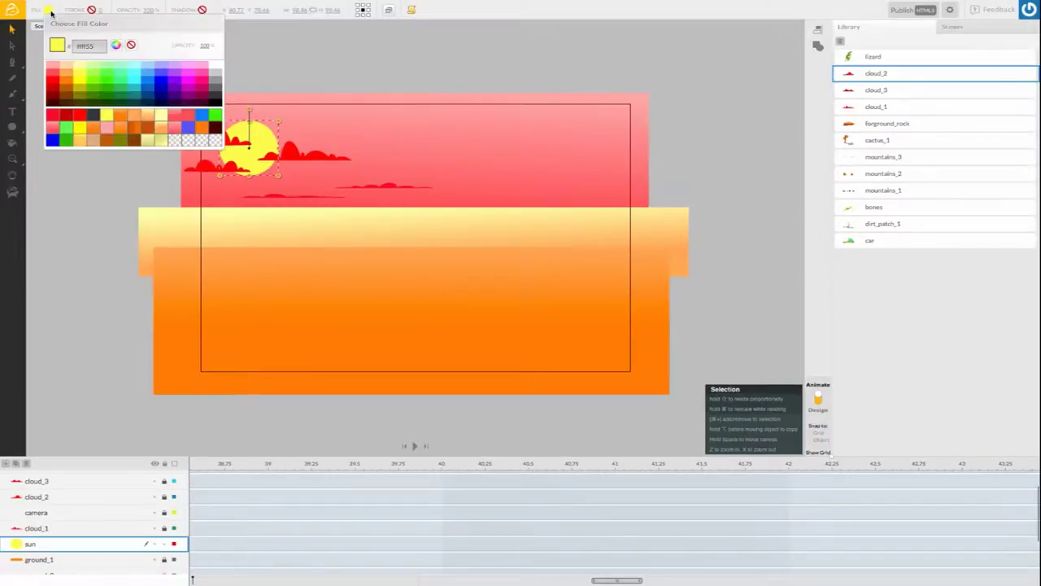
pyautogui.click(117, 46)
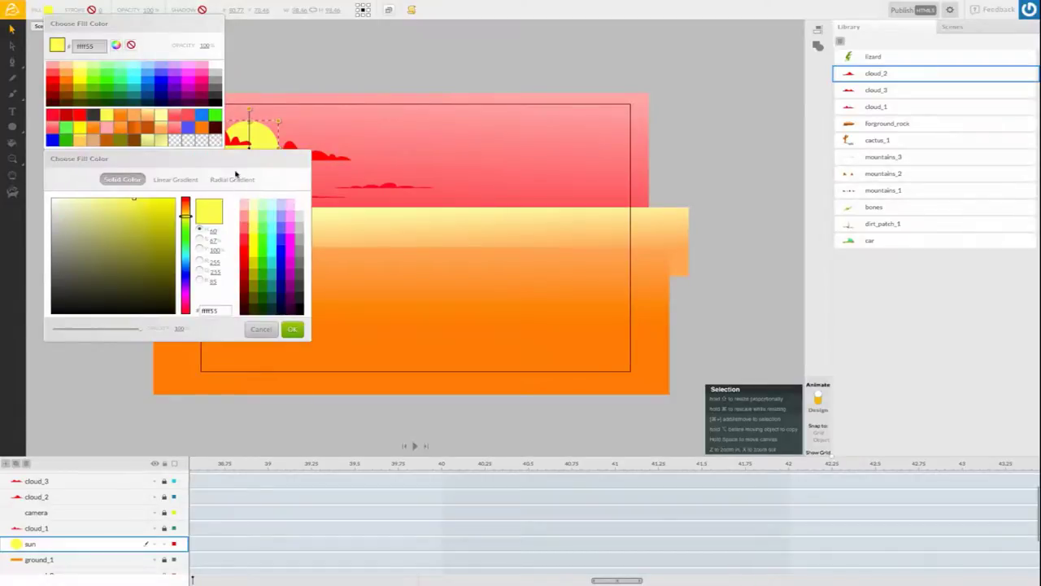
pyautogui.click(234, 181)
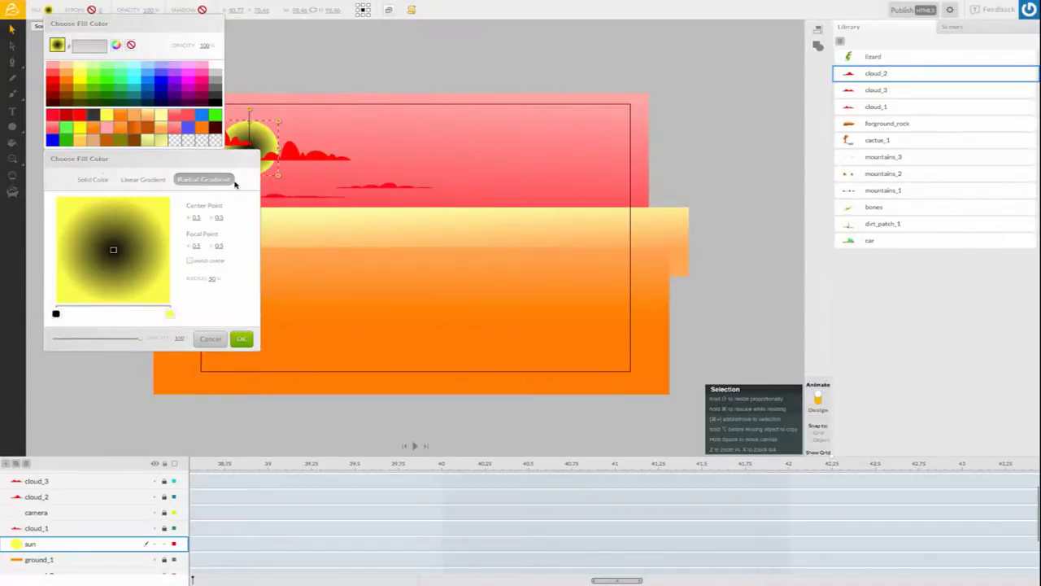
pyautogui.moveTo(226, 165); pyautogui.dragTo(581, 166)
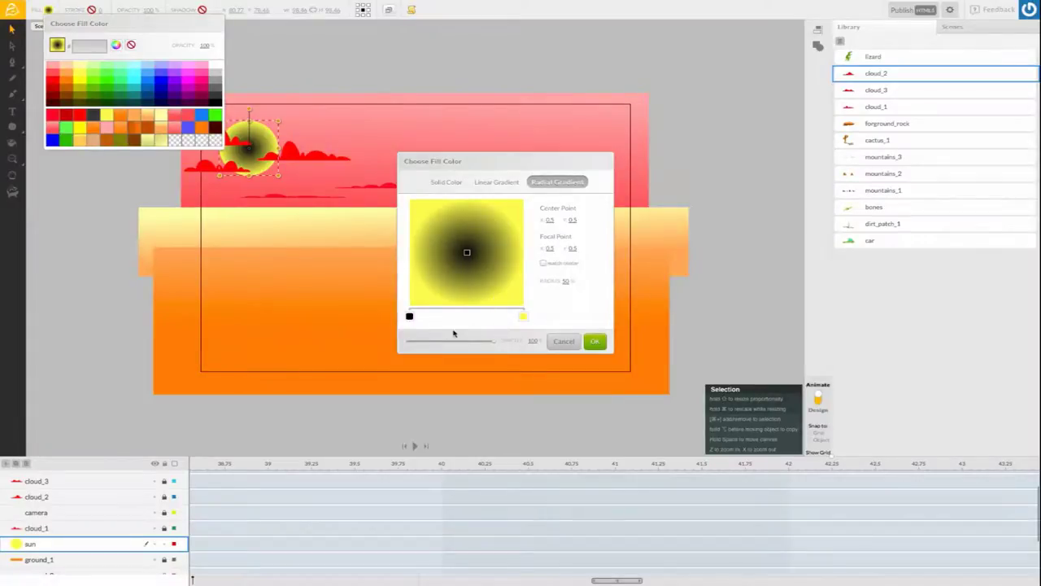
pyautogui.click(410, 316)
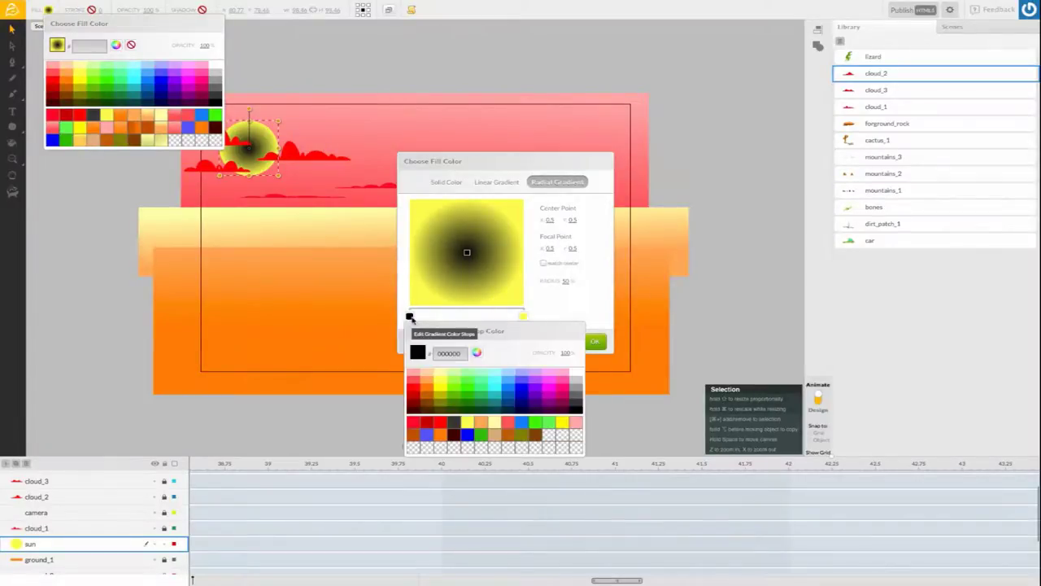
pyautogui.click(439, 375)
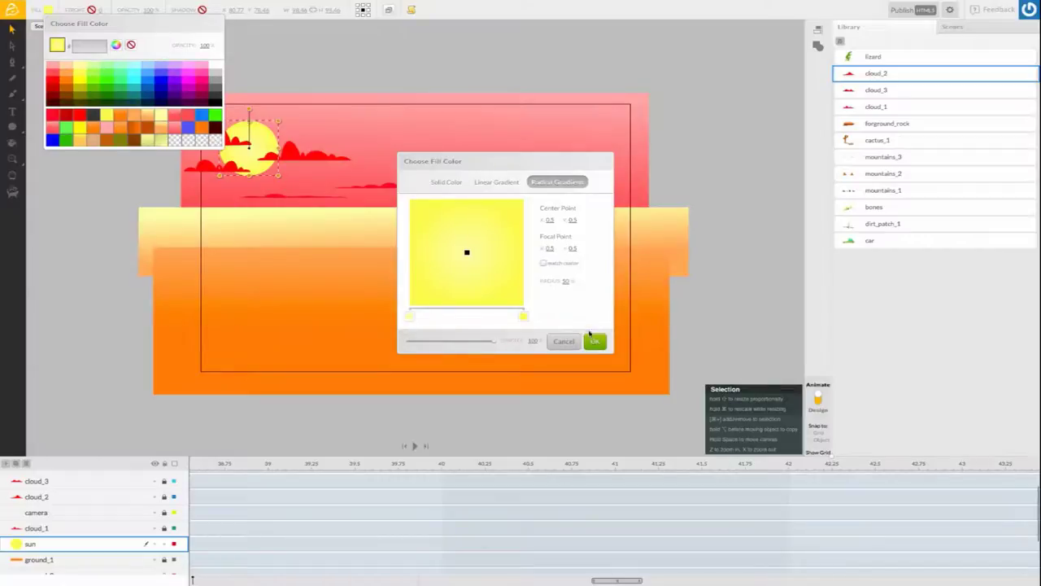
pyautogui.click(595, 343)
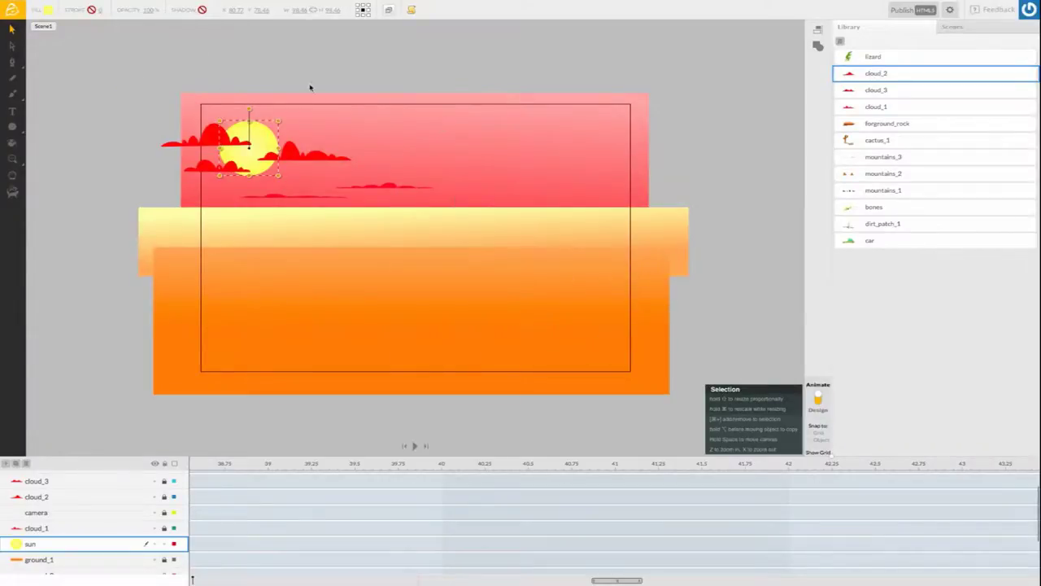
# - Deselect the sun and select the pale-yellow ground_2 shape
pyautogui.click(105, 136)
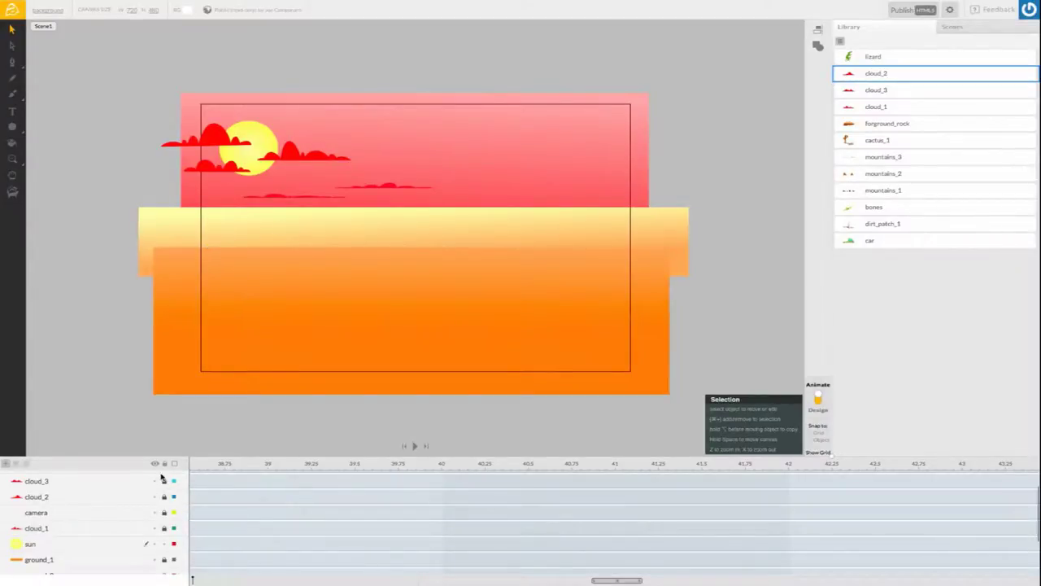
pyautogui.scroll(-2, 136, 506)
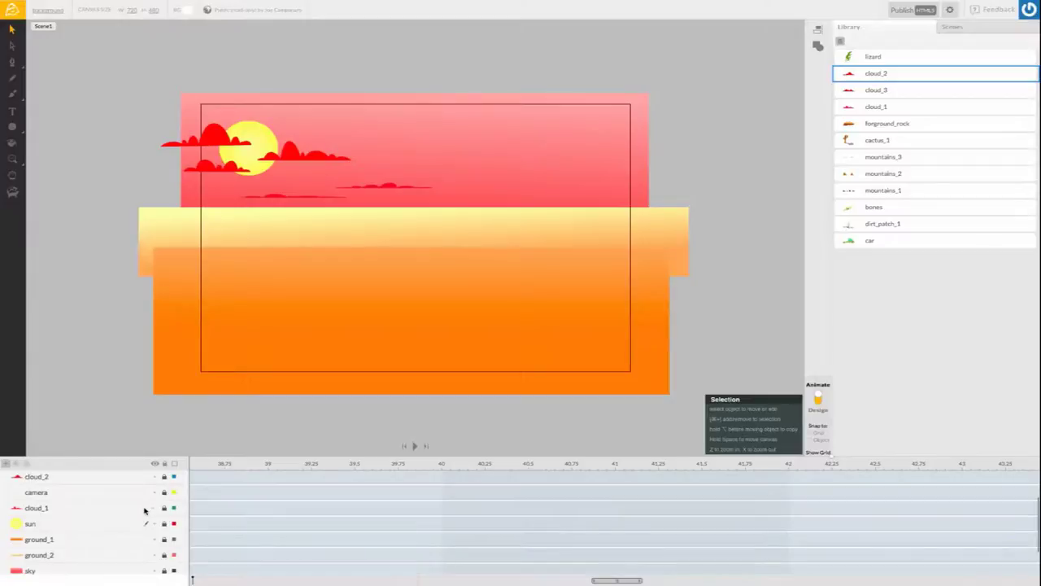
pyautogui.scroll(-1, 135, 507)
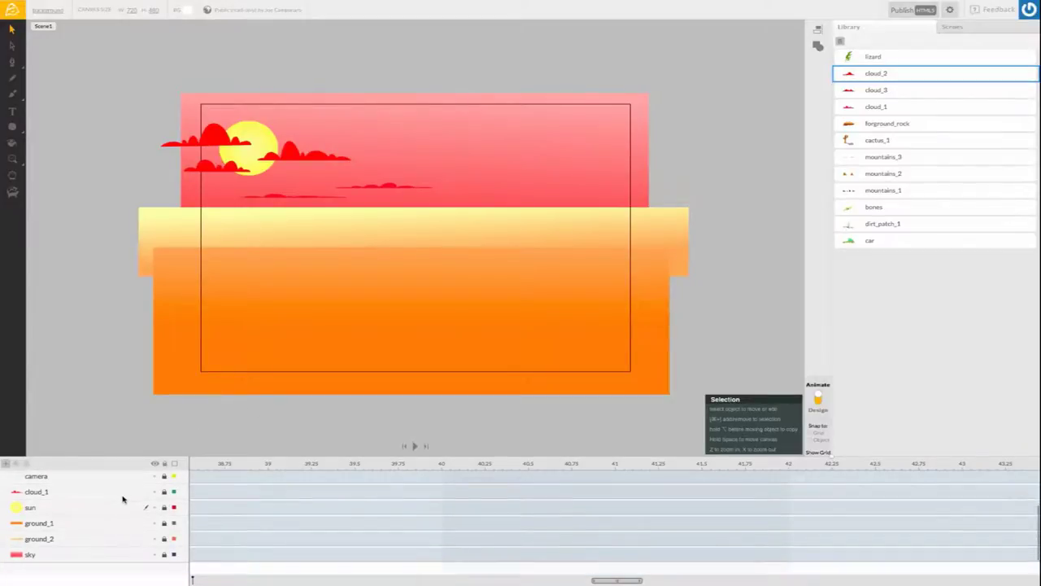
pyautogui.scroll(3, 124, 500)
pyautogui.scroll(1, 124, 497)
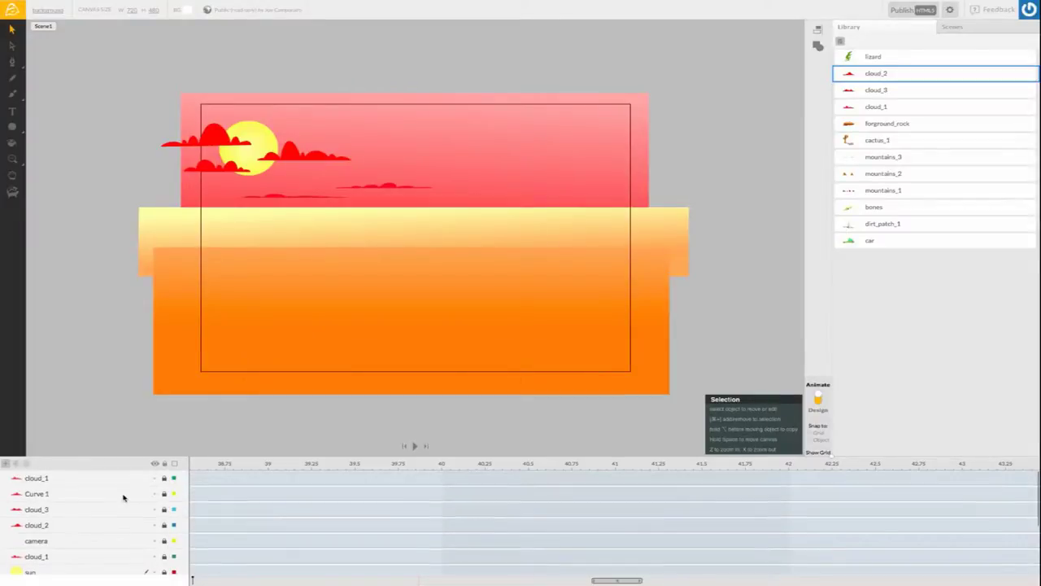
pyautogui.scroll(-5, 124, 497)
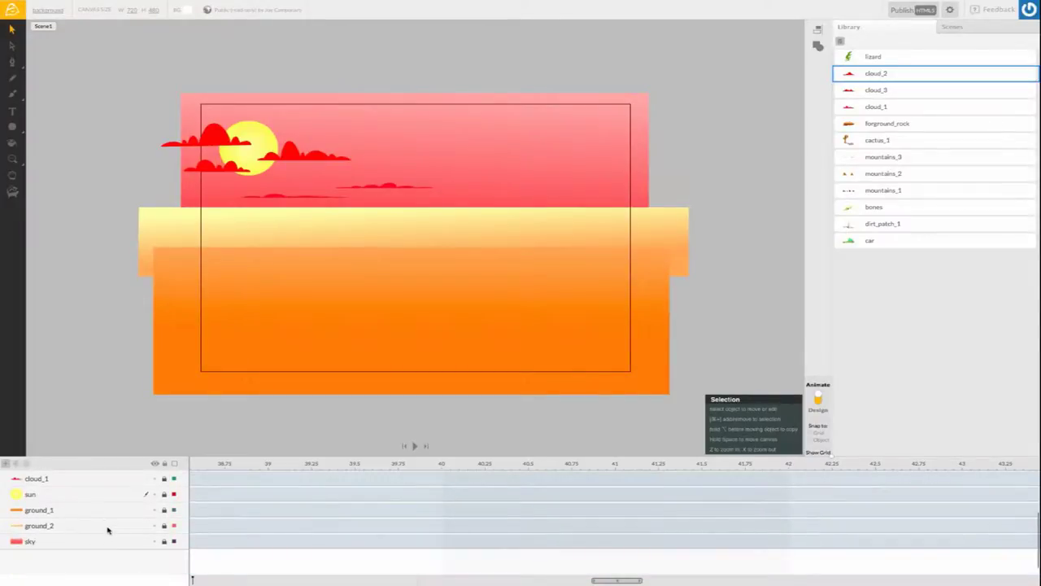
pyautogui.click(104, 525)
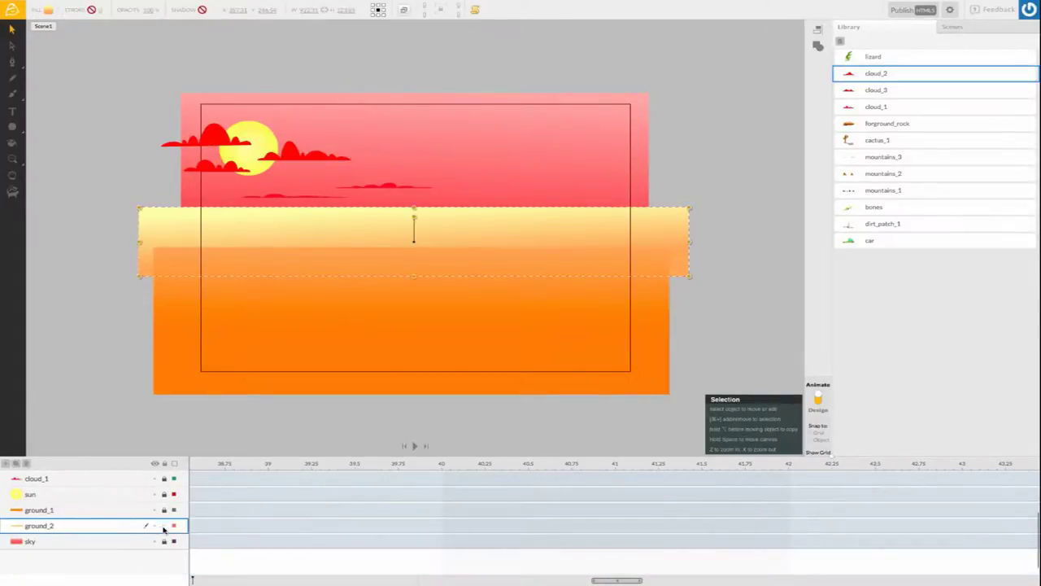
pyautogui.click(103, 238)
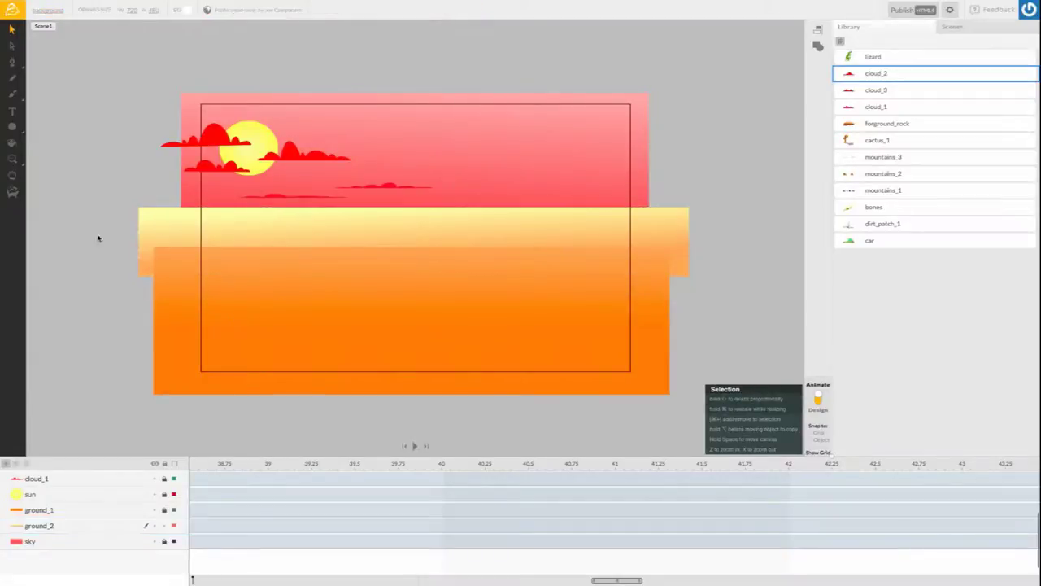
pyautogui.click(448, 230)
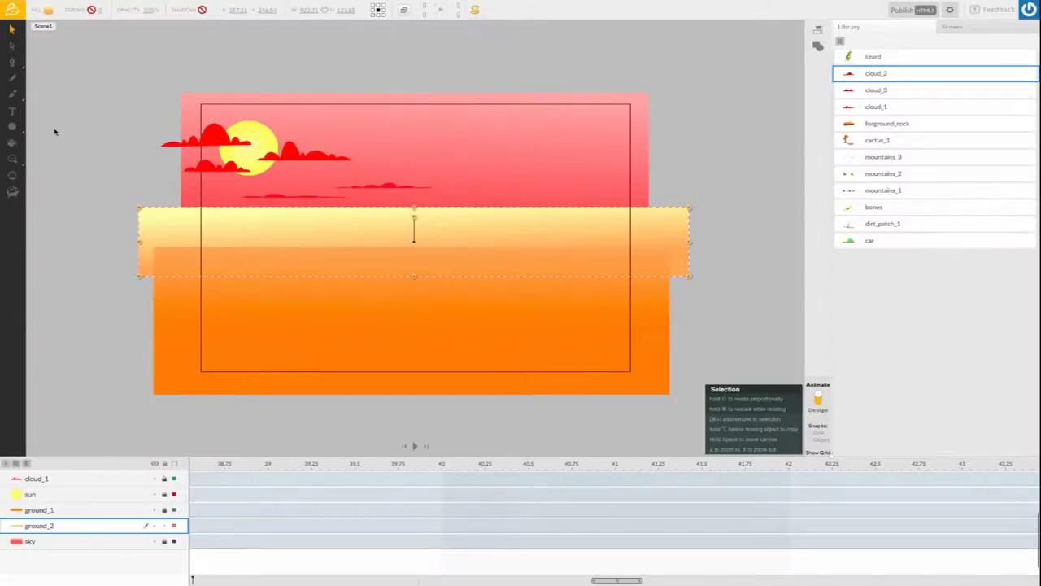
# - Bend ground_2's top edge into a gentle upward curve from its corner nodes
pyautogui.moveTo(13, 64)
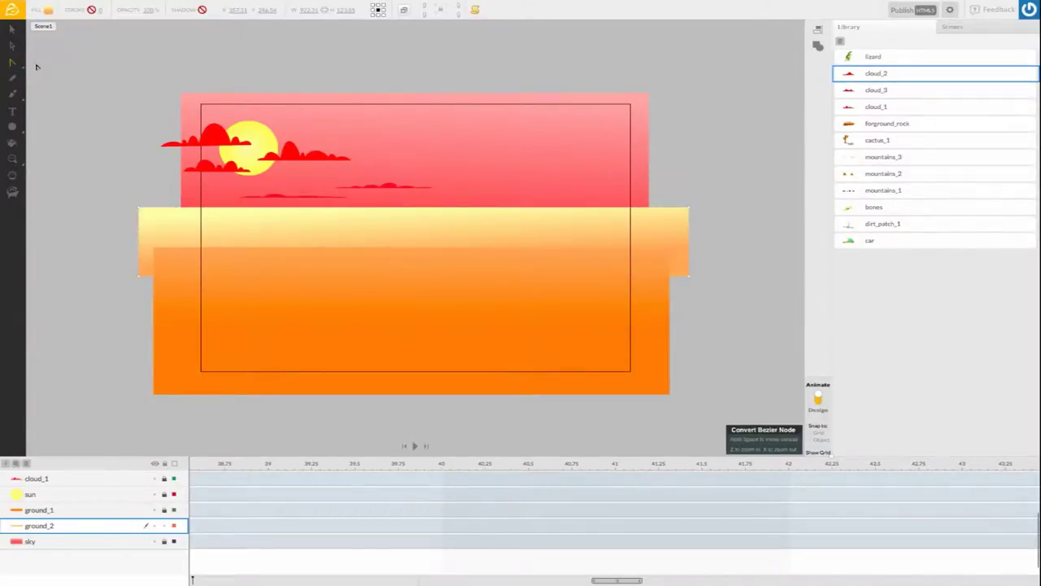
pyautogui.click(139, 208)
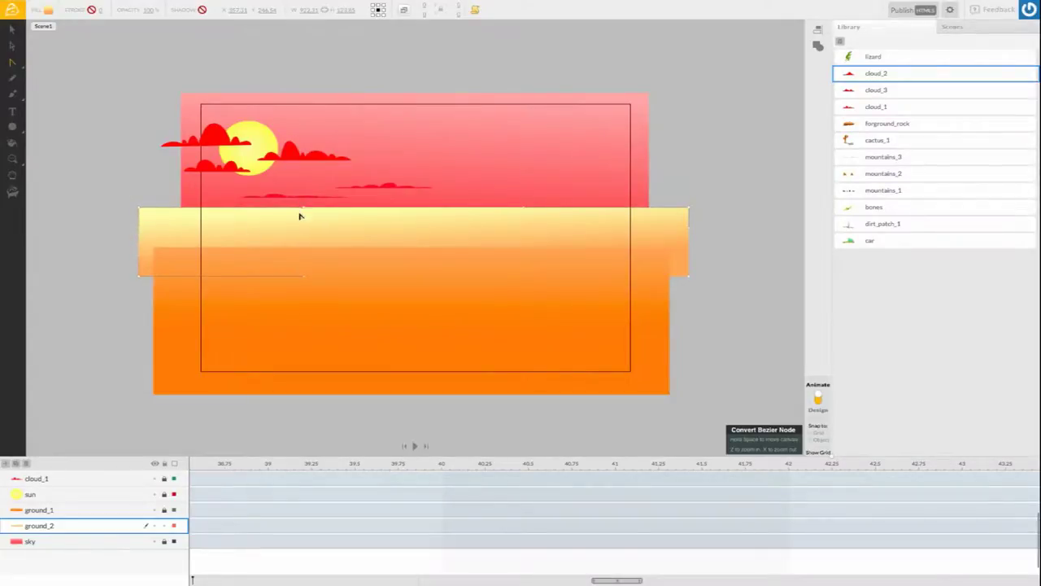
pyautogui.moveTo(304, 211); pyautogui.dragTo(303, 197)
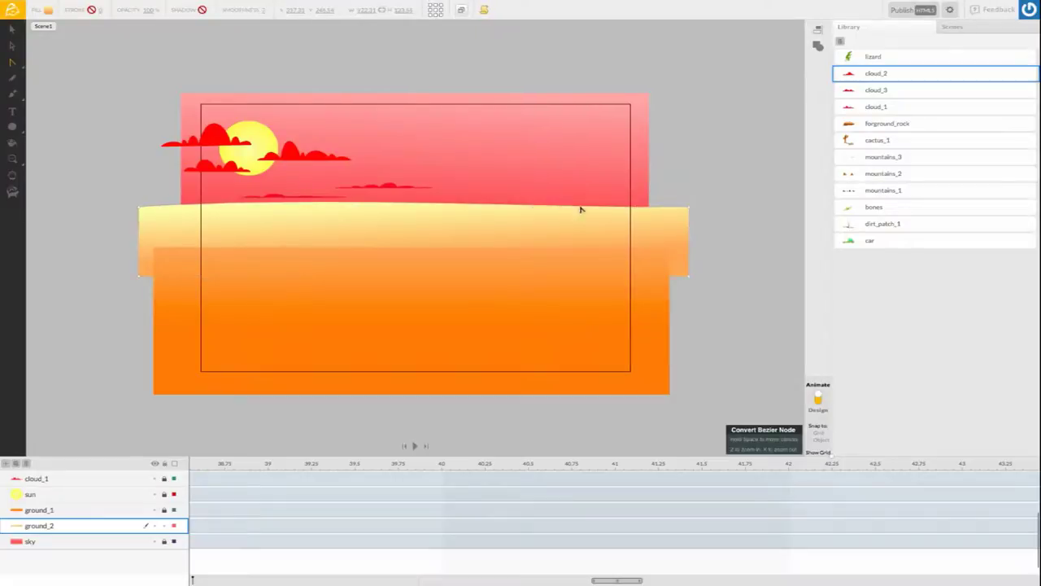
pyautogui.click(689, 209)
pyautogui.moveTo(523, 209); pyautogui.dragTo(526, 214)
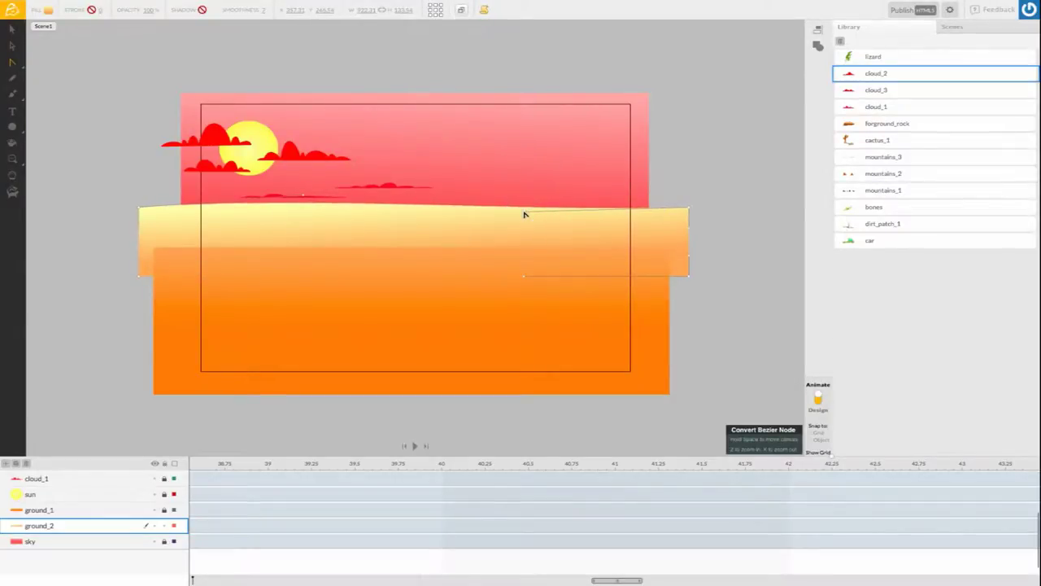
pyautogui.click(695, 211)
pyautogui.click(689, 207)
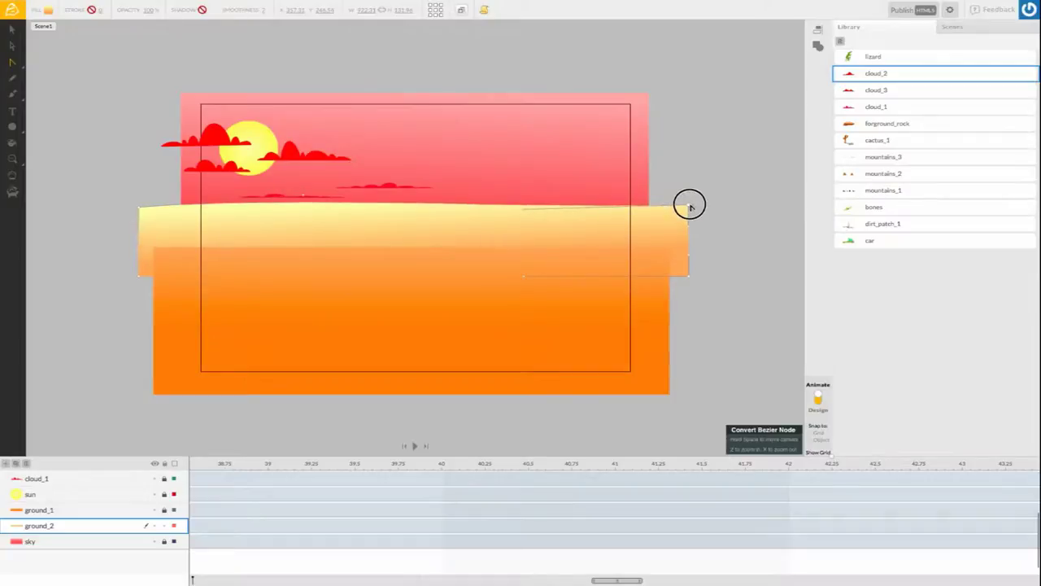
pyautogui.click(308, 395)
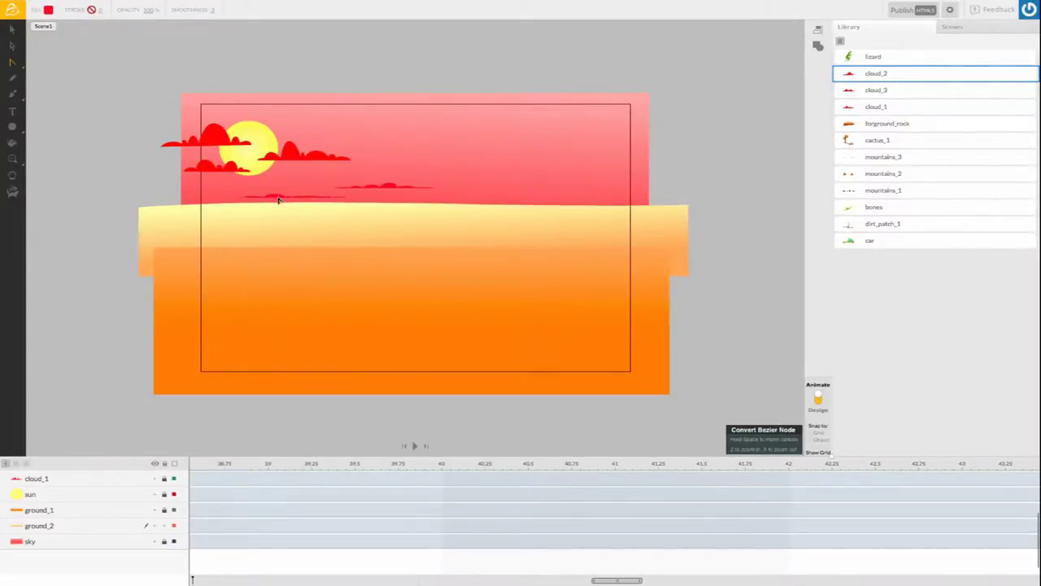
# - Unlock all layers and drag the two small clouds higher into the red sky
pyautogui.click(165, 463)
pyautogui.click(12, 45)
pyautogui.click(11, 30)
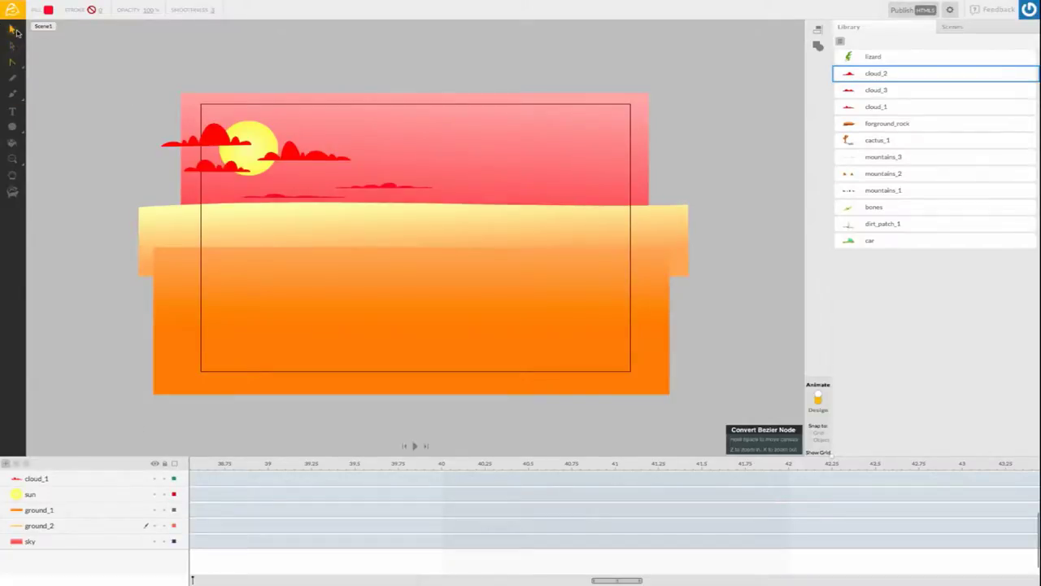
pyautogui.click(286, 193)
pyautogui.moveTo(286, 193)
pyautogui.mouseDown()
pyautogui.moveTo(283, 176)
pyautogui.moveTo(320, 171)
pyautogui.moveTo(277, 184)
pyautogui.mouseUp()
pyautogui.moveTo(368, 188); pyautogui.dragTo(361, 183)
pyautogui.click(220, 186)
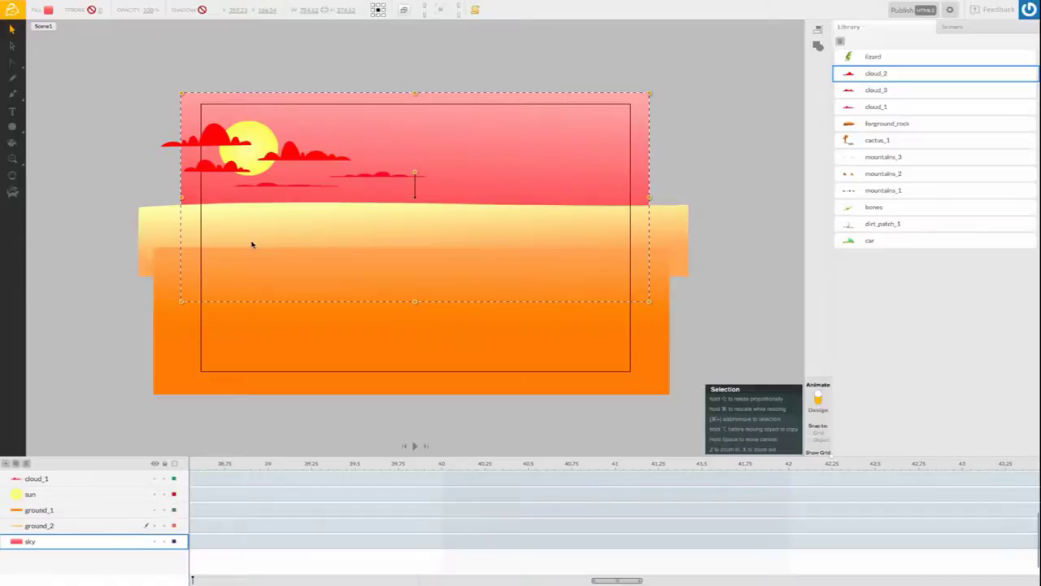
pyautogui.click(128, 170)
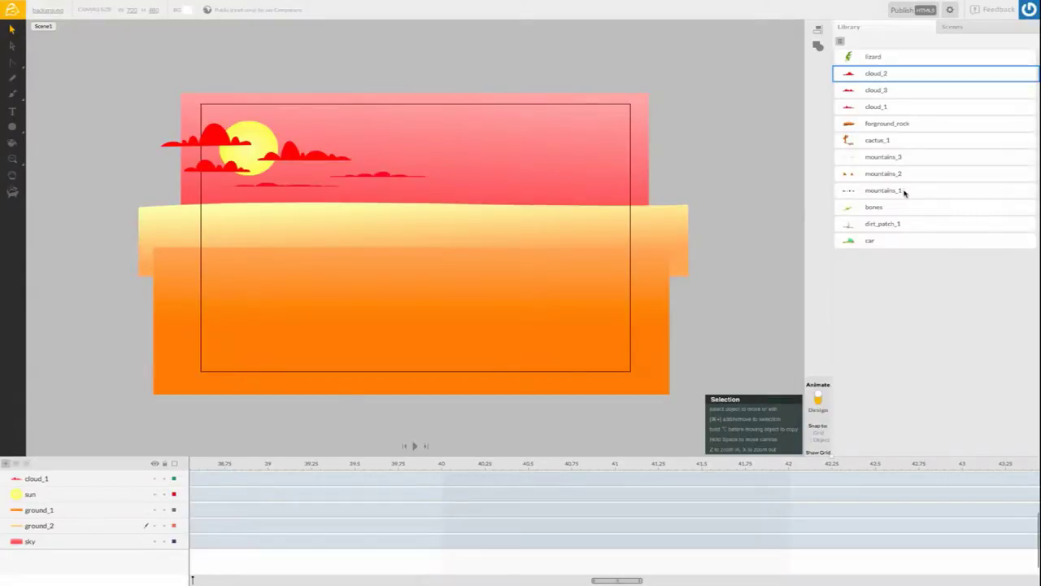
# - Place mountains_3 from the Library along the horizon atop the dune
pyautogui.moveTo(878, 158); pyautogui.dragTo(426, 194)
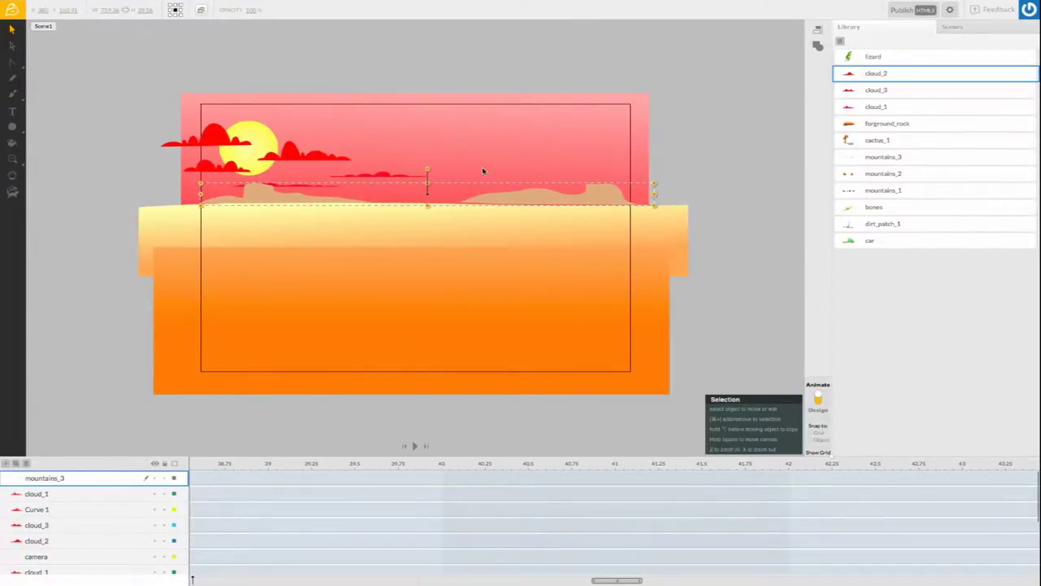
pyautogui.click(485, 170)
pyautogui.click(724, 148)
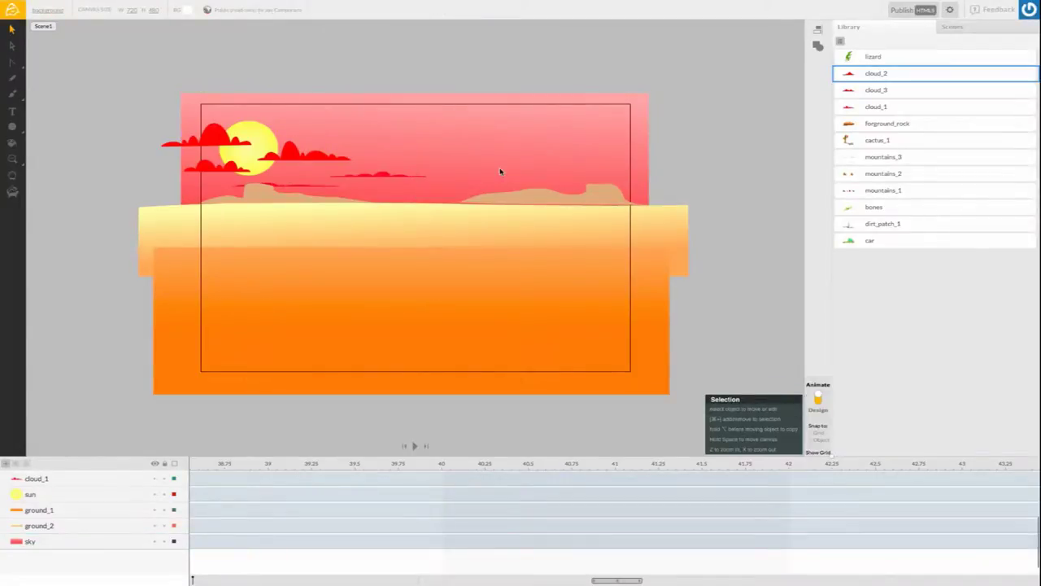
pyautogui.click(580, 198)
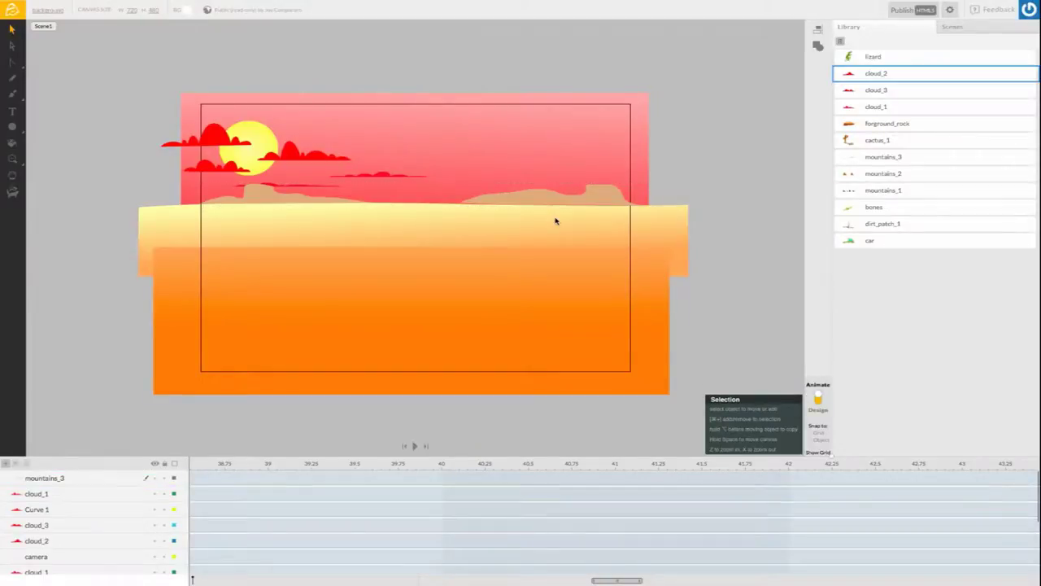
# - Convert ground_2's top-edge node so its curve flattens to a nearly level horizon
pyautogui.click(567, 217)
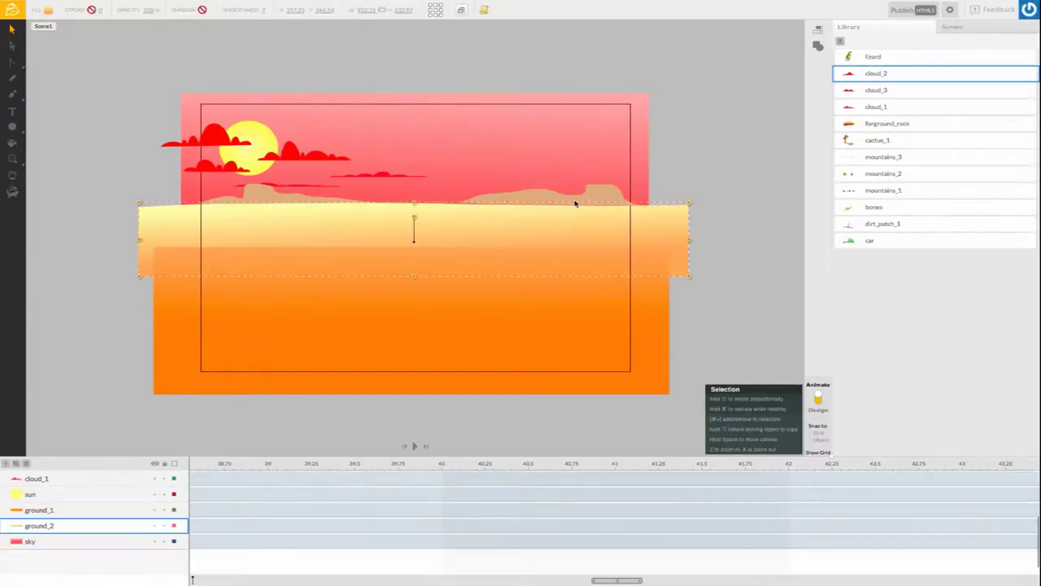
pyautogui.click(10, 62)
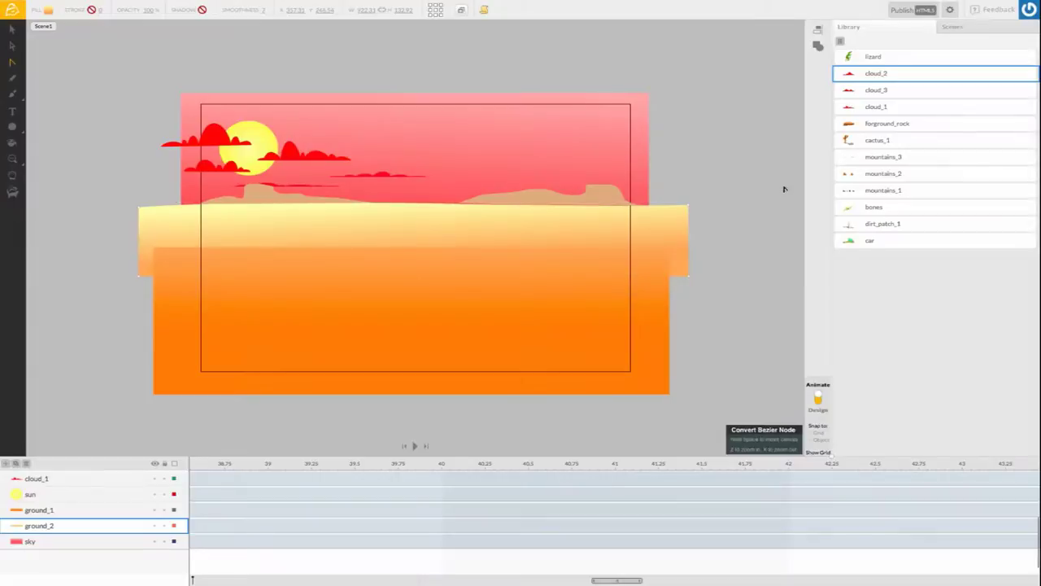
pyautogui.click(523, 208)
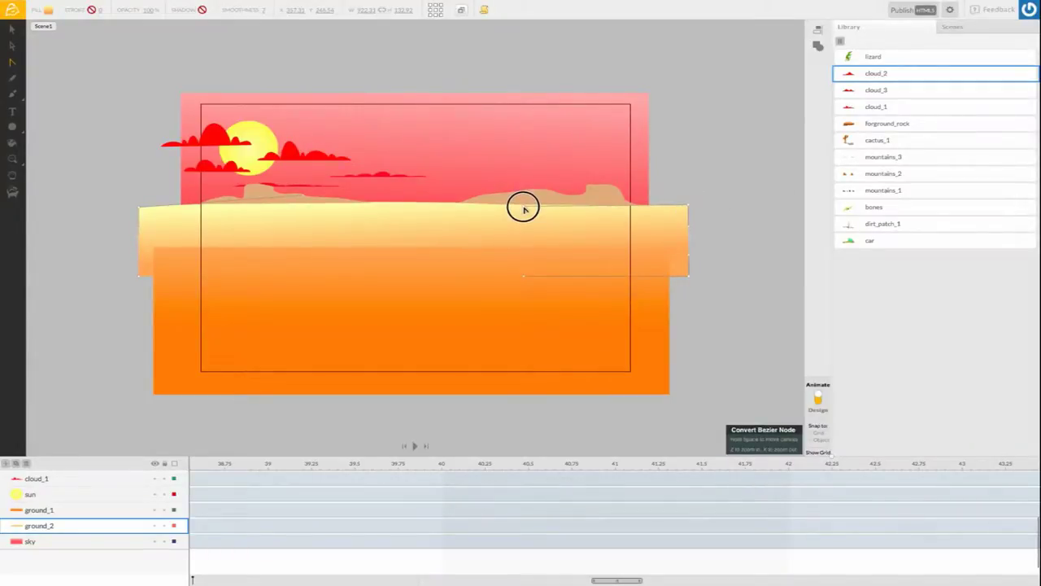
pyautogui.click(725, 209)
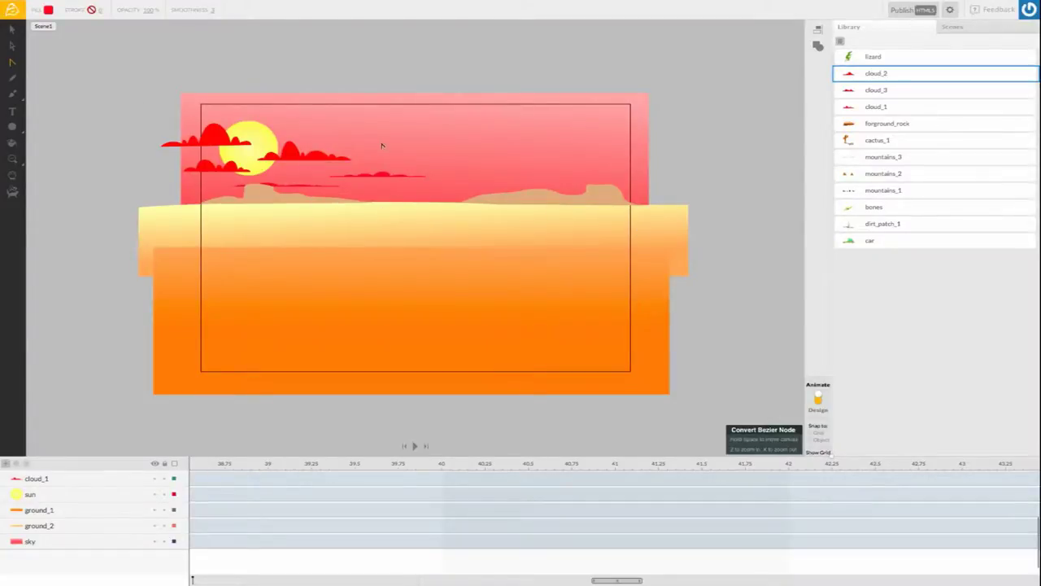
# - Enter the mountains_3 symbol and zoom in to centre both rock shapes
pyautogui.press('v')
pyautogui.doubleClick(553, 200)
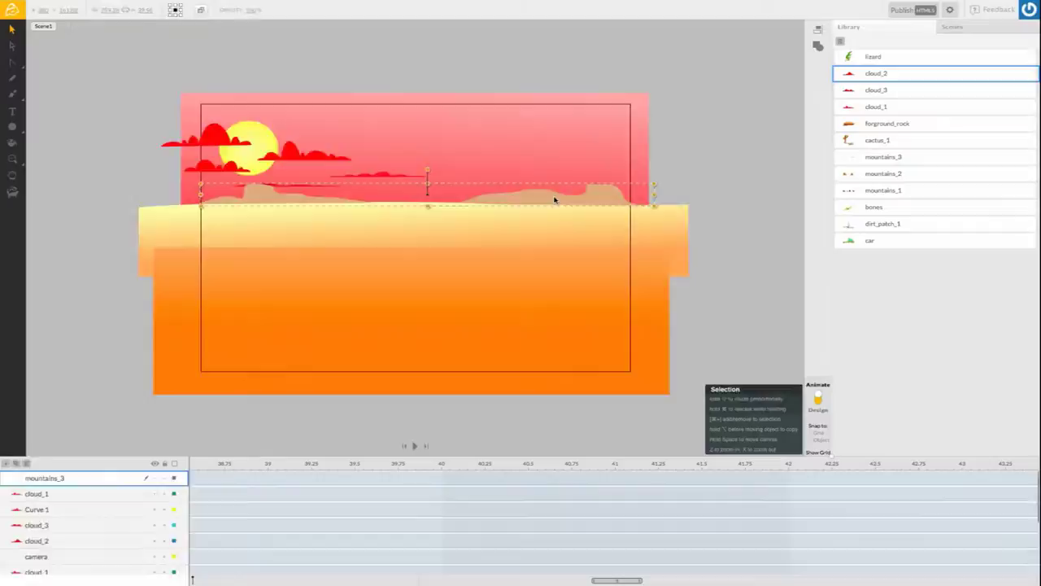
pyautogui.click(12, 159)
pyautogui.click(314, 244)
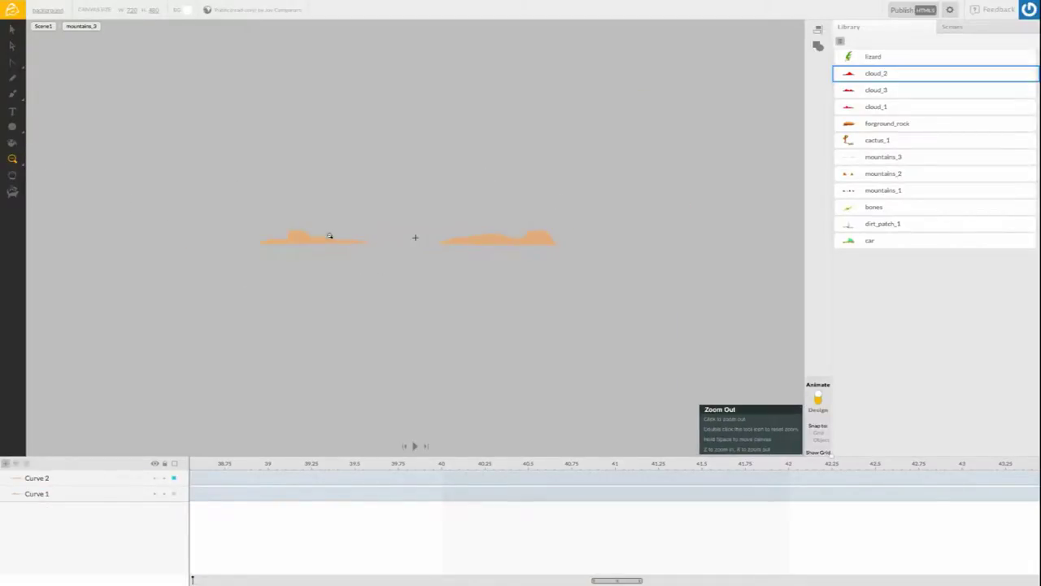
pyautogui.click(35, 159)
pyautogui.click(105, 168)
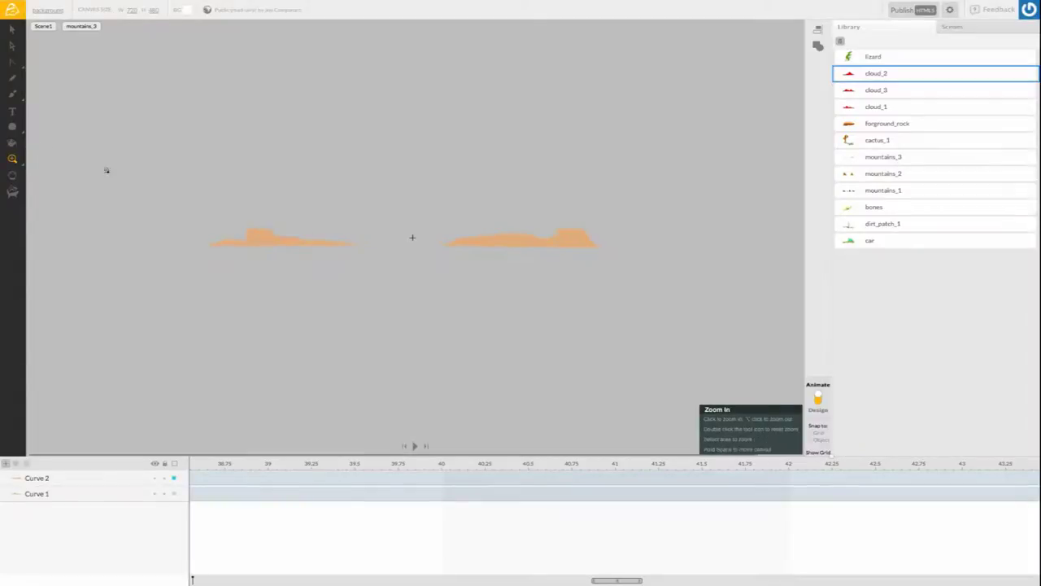
pyautogui.click(268, 225)
pyautogui.click(214, 228)
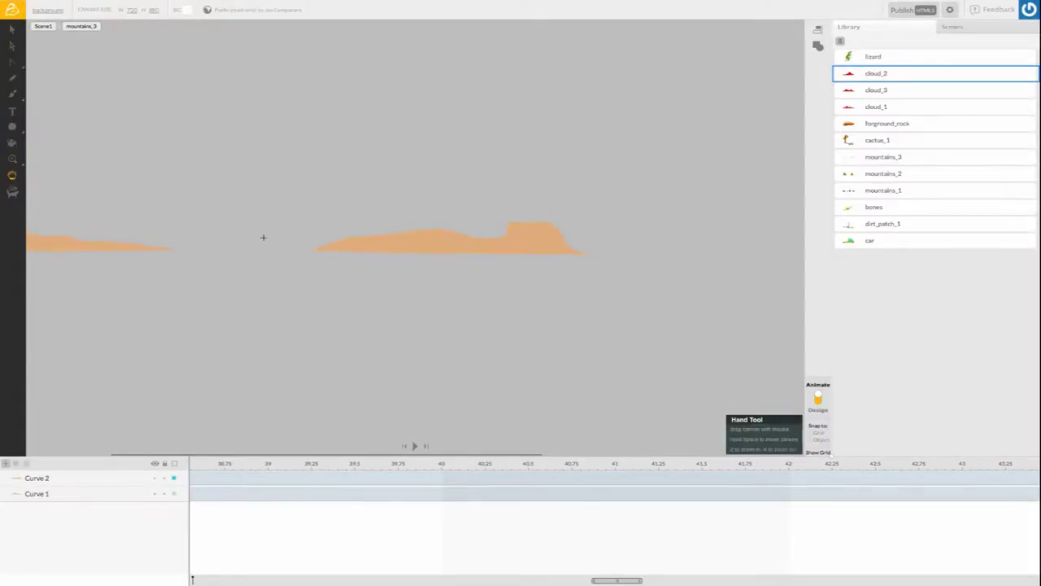
pyautogui.moveTo(279, 254); pyautogui.dragTo(432, 259)
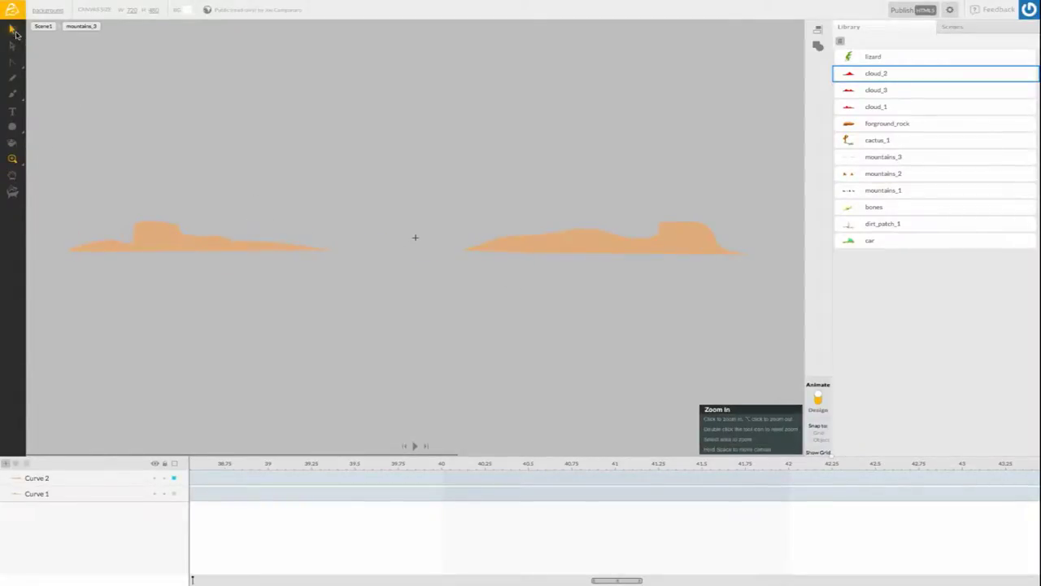
# - Inspect both rock curves' nodes, then add a new top layer and lock Curve 1 and Curve 2
pyautogui.click(11, 29)
pyautogui.click(213, 250)
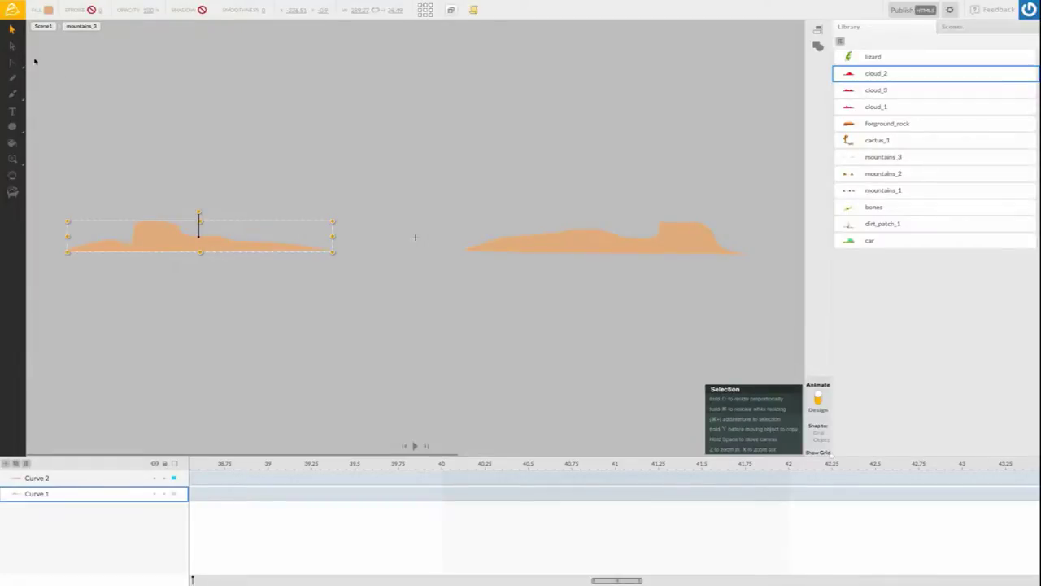
pyautogui.click(12, 46)
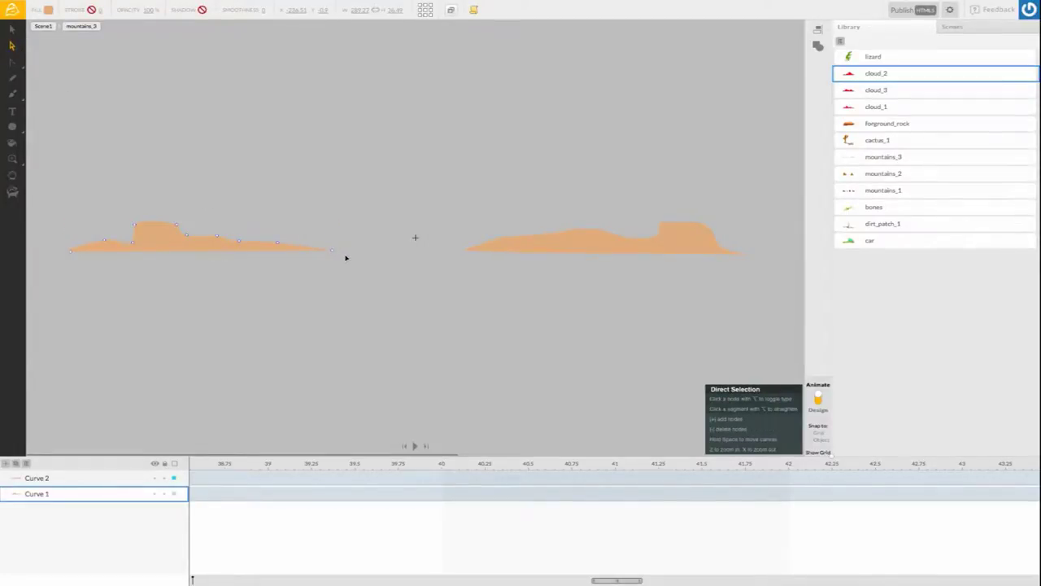
pyautogui.click(512, 238)
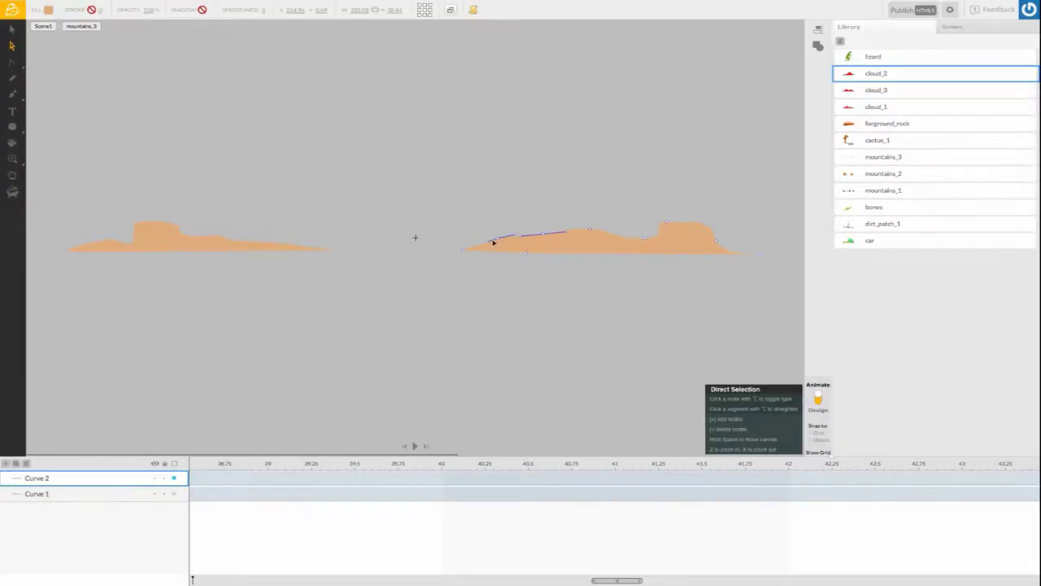
pyautogui.hscroll(5, 456, 263)
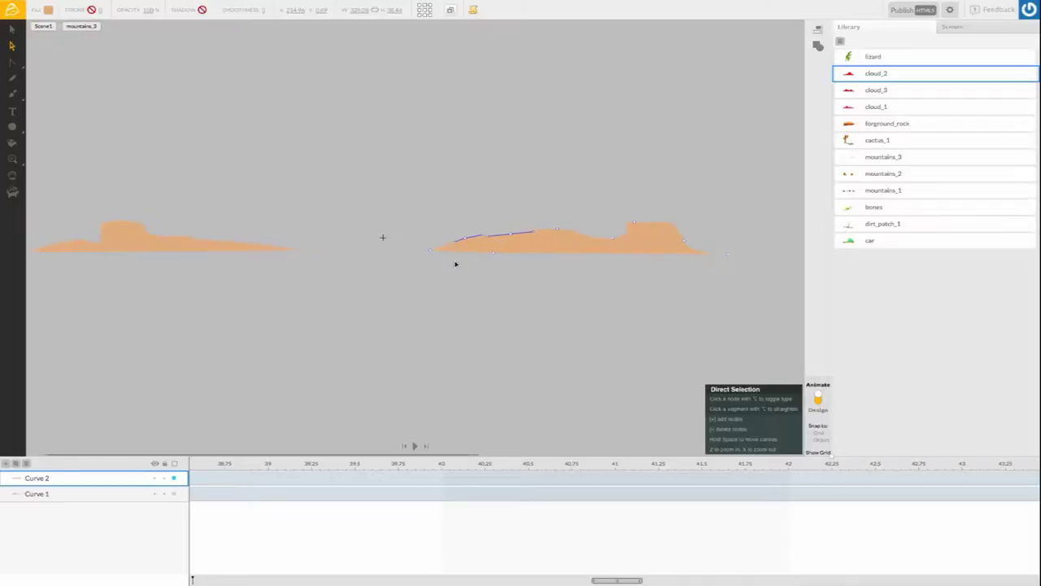
pyautogui.hscroll(7, 456, 263)
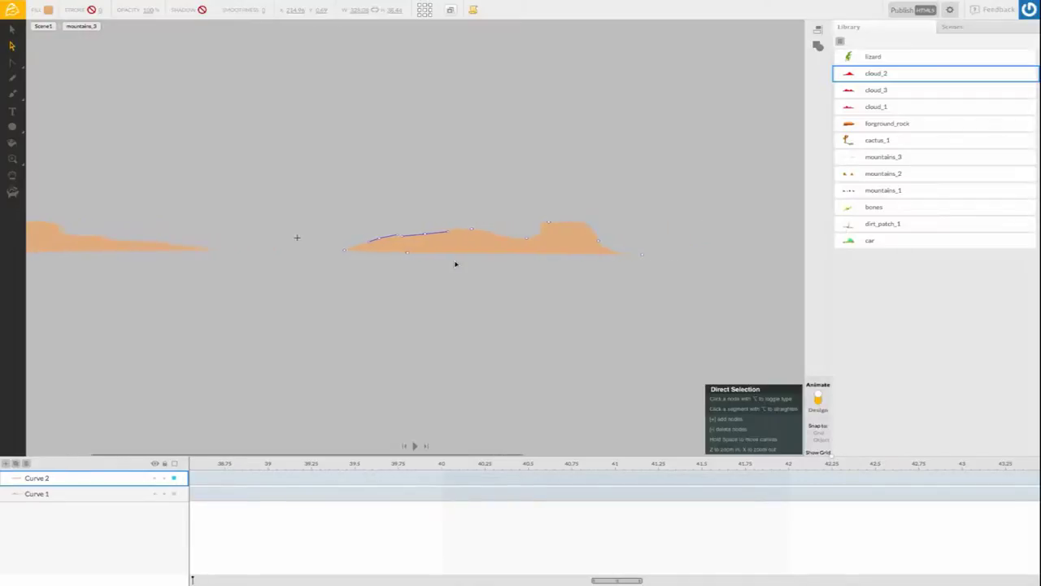
pyautogui.hscroll(7, 455, 263)
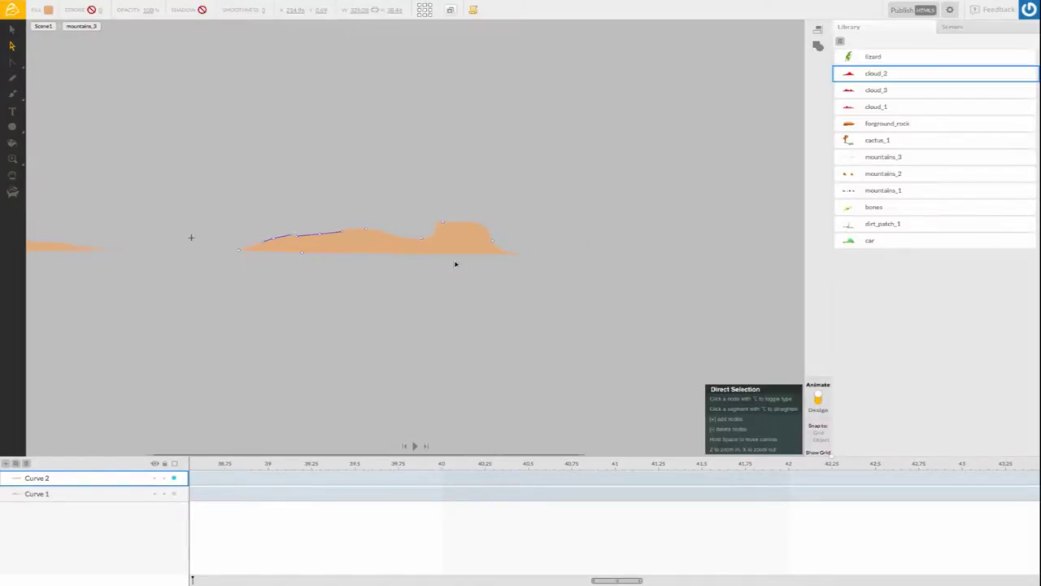
pyautogui.hscroll(3, 455, 264)
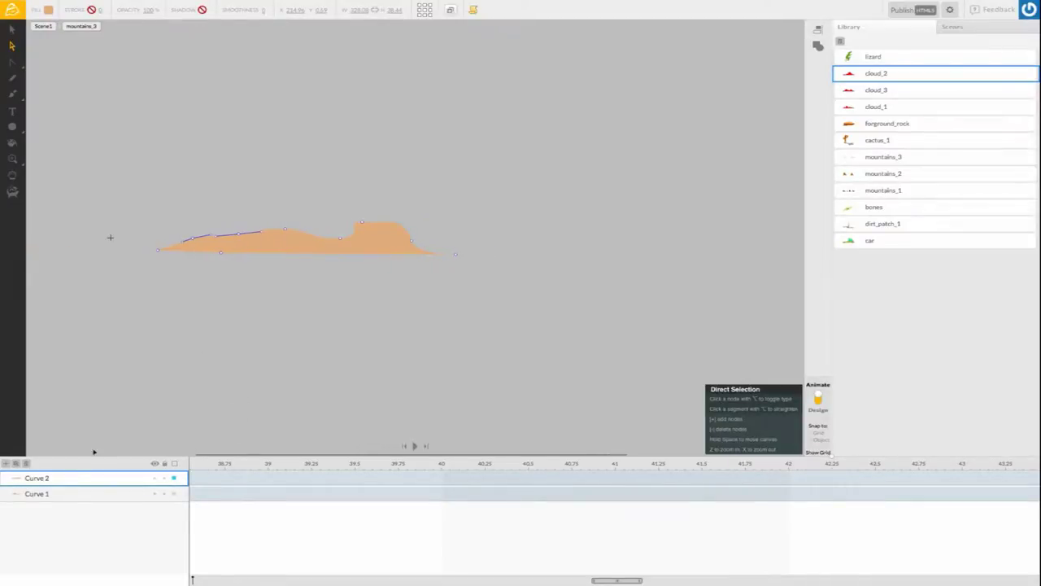
pyautogui.click(6, 463)
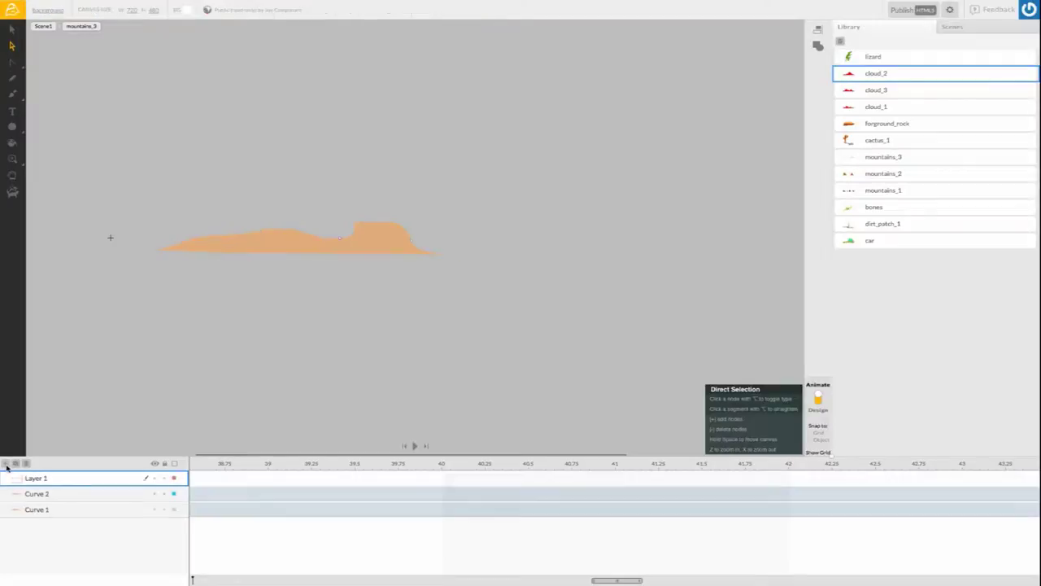
pyautogui.click(165, 493)
# - Lock the Curve 1 and Curve 2 layers and zoom out to see all the rocks
pyautogui.click(165, 508)
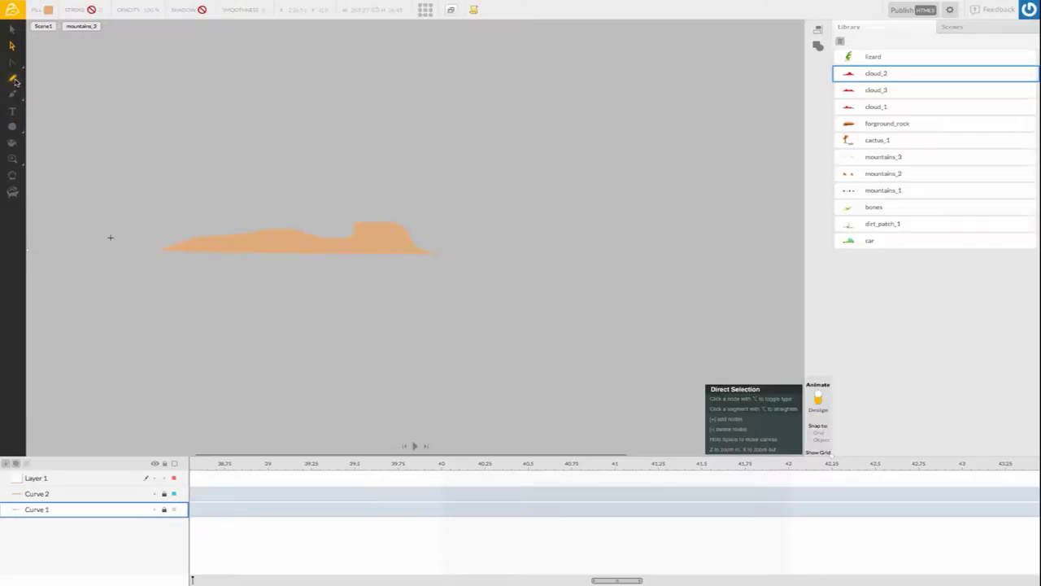
pyautogui.moveTo(17, 64)
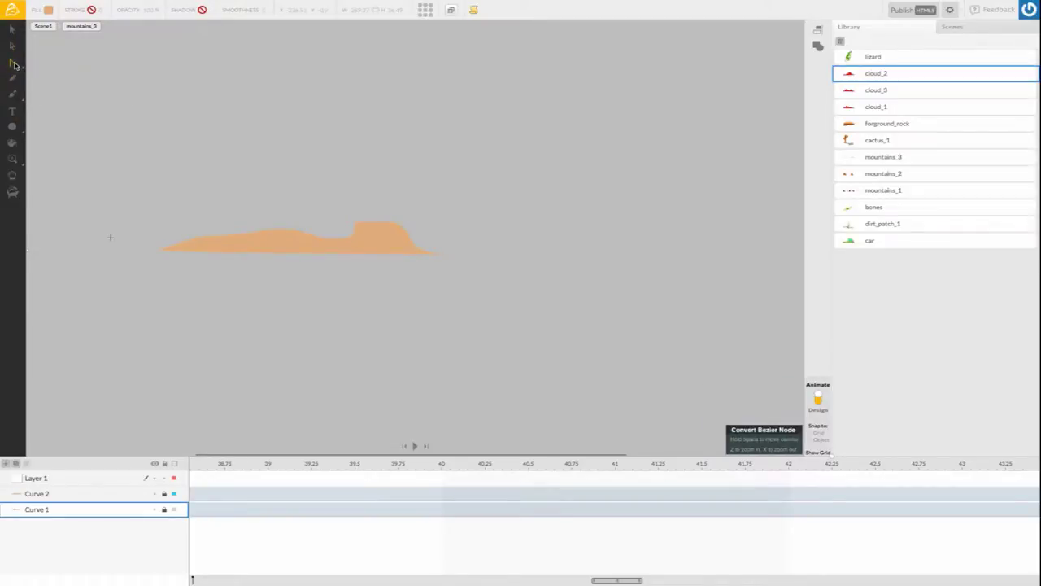
pyautogui.press('x')
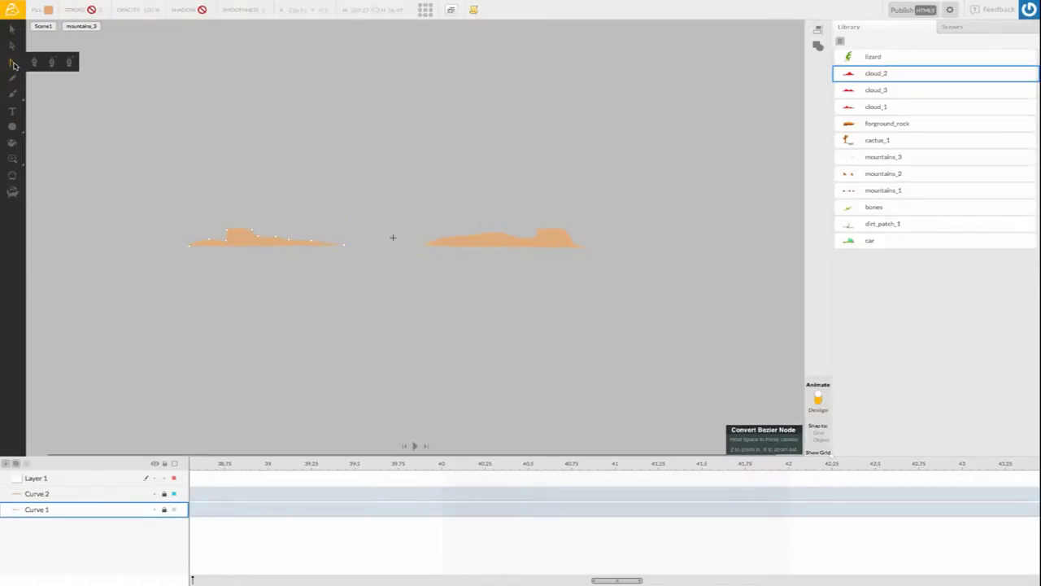
# - Draw a closed two-peaked rock outline with the Bezier Curves tool, right of the orange rocks
pyautogui.click(33, 63)
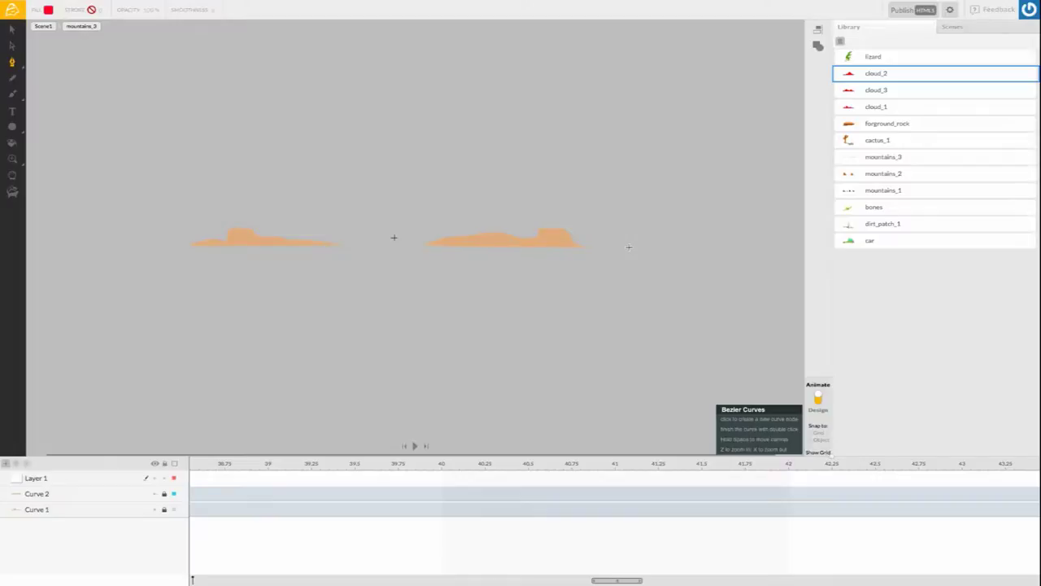
pyautogui.click(622, 246)
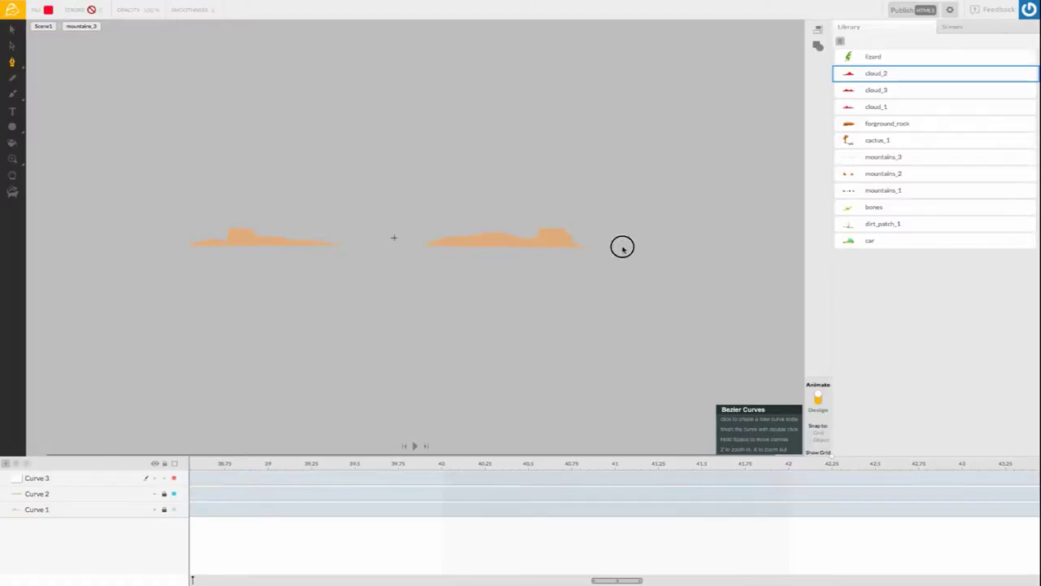
pyautogui.click(706, 247)
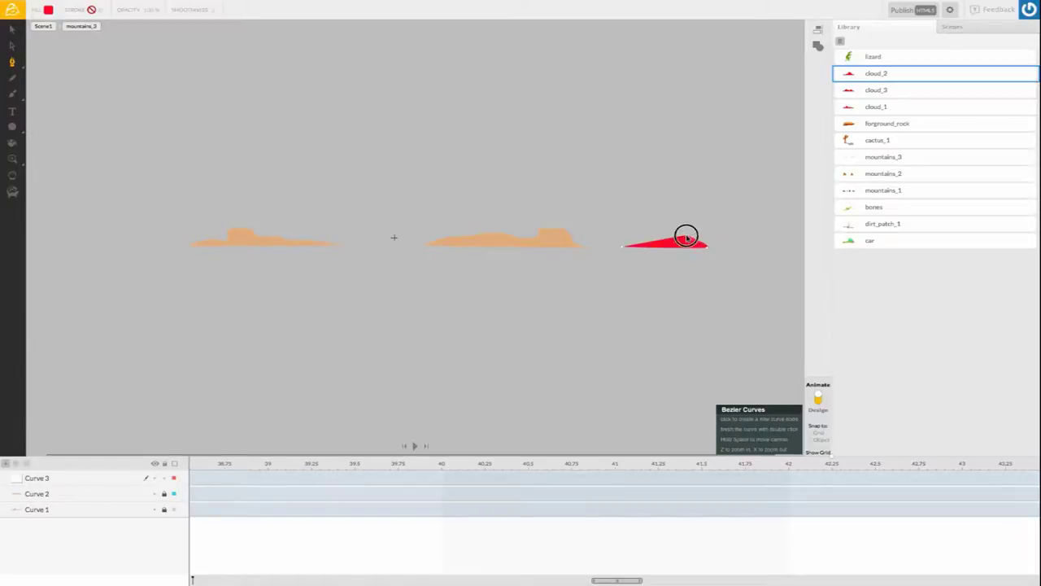
pyautogui.click(685, 236)
pyautogui.click(652, 234)
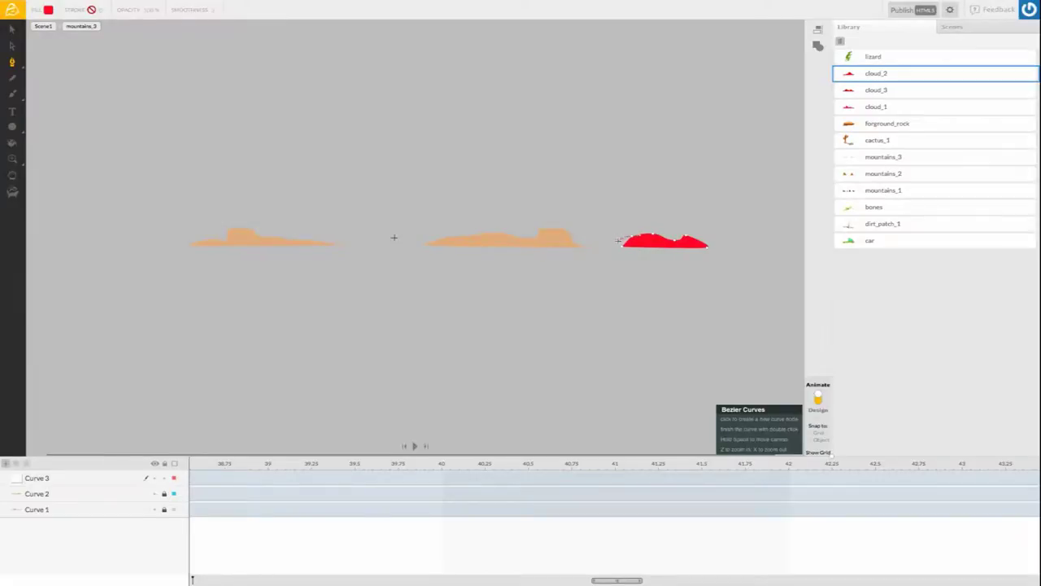
pyautogui.click(623, 245)
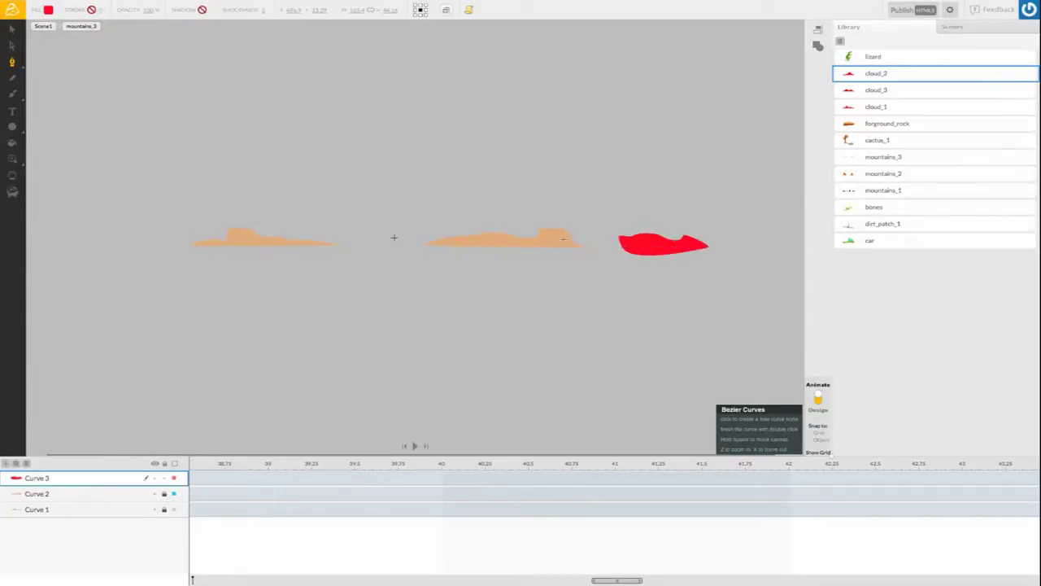
# - Flatten the new shape's bottom edge and smooth its left end with Convert Bezier Node
pyautogui.click(11, 61)
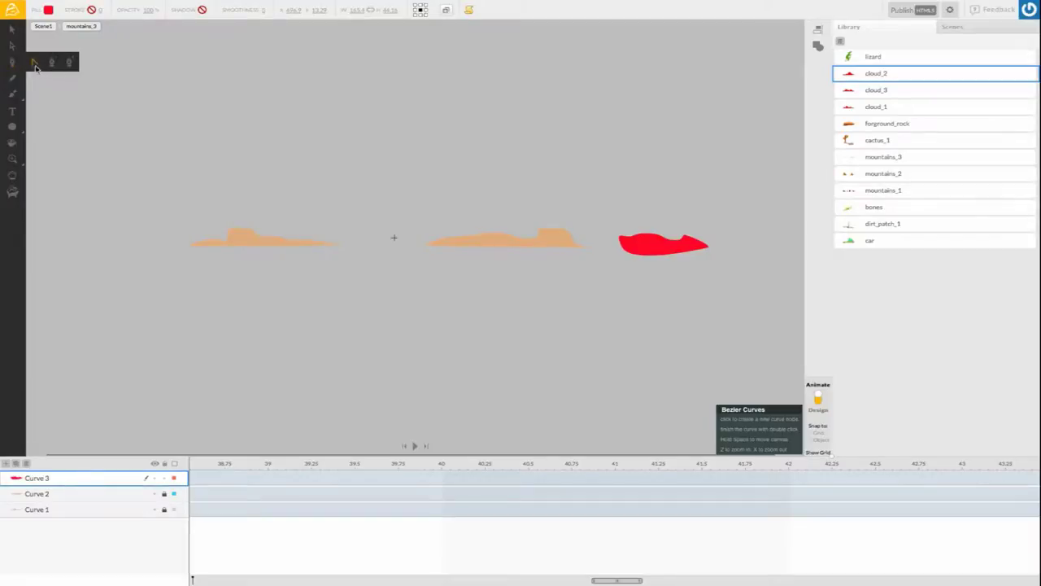
pyautogui.click(36, 65)
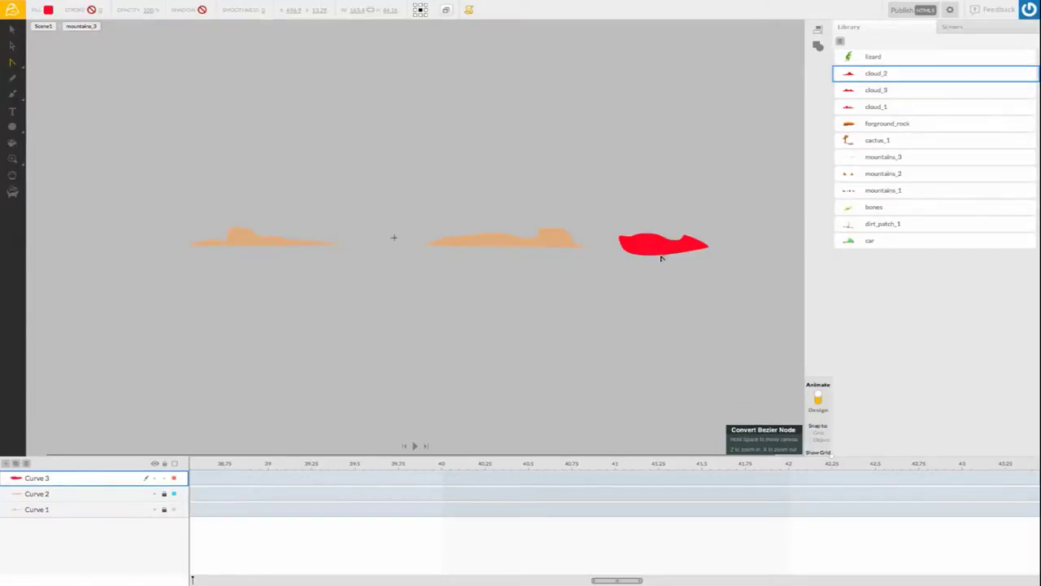
pyautogui.click(660, 257)
pyautogui.click(620, 243)
pyautogui.click(719, 239)
pyautogui.click(652, 237)
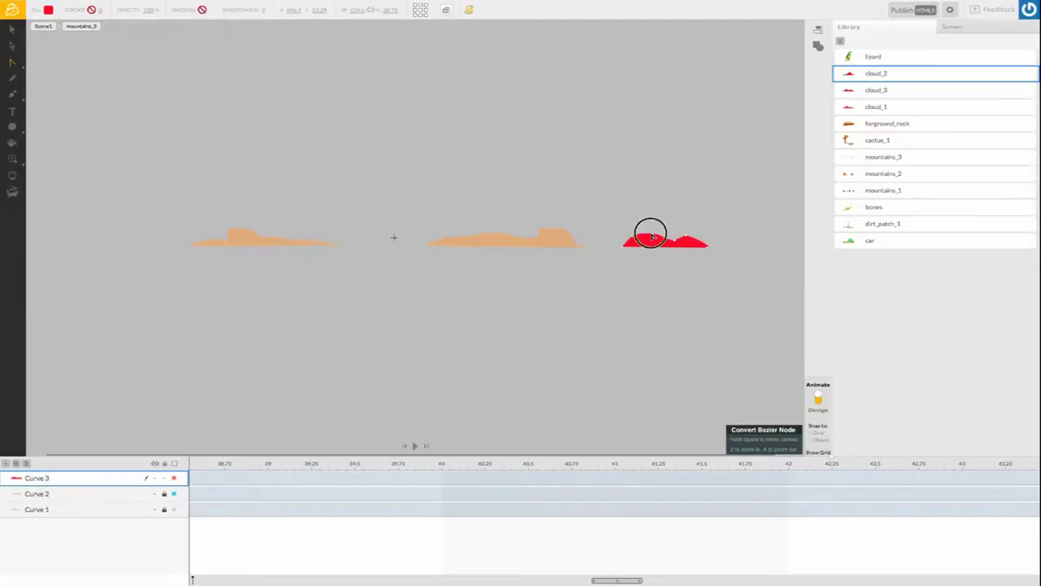
pyautogui.moveTo(640, 243); pyautogui.dragTo(644, 266)
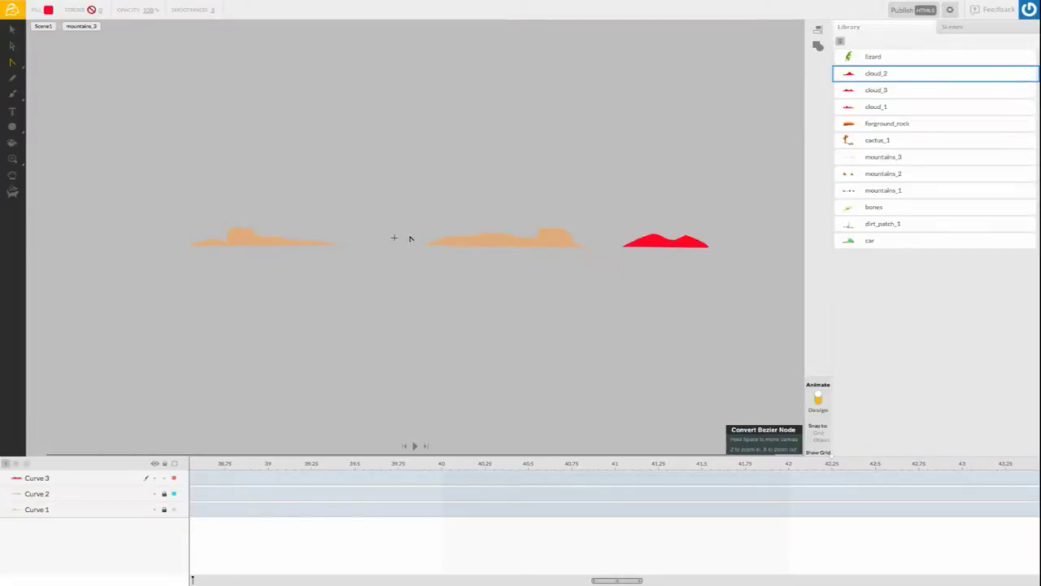
# - Fill the red rock shape with an orange swatch
pyautogui.click(11, 28)
pyautogui.click(696, 245)
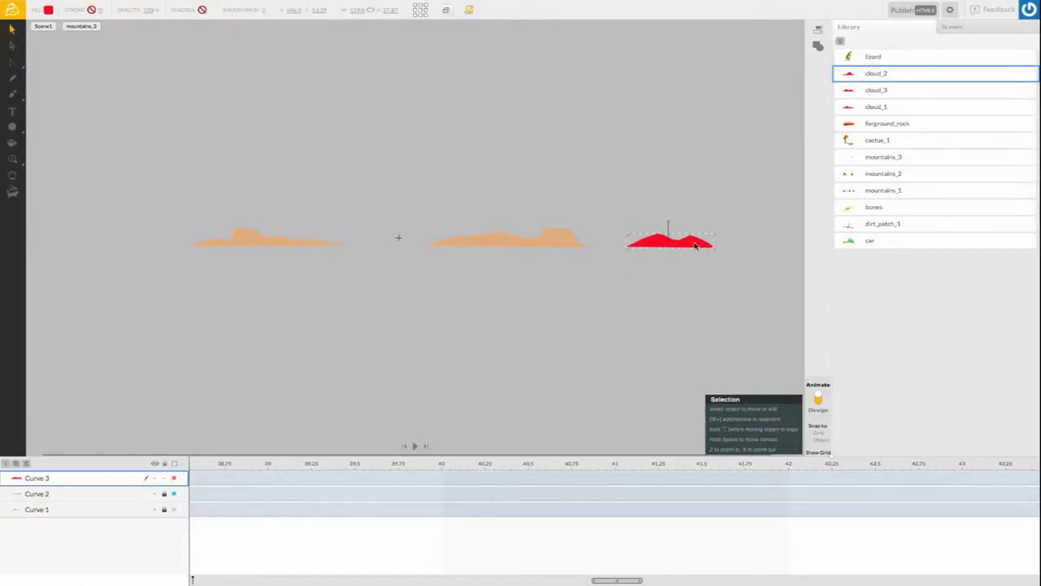
pyautogui.click(48, 10)
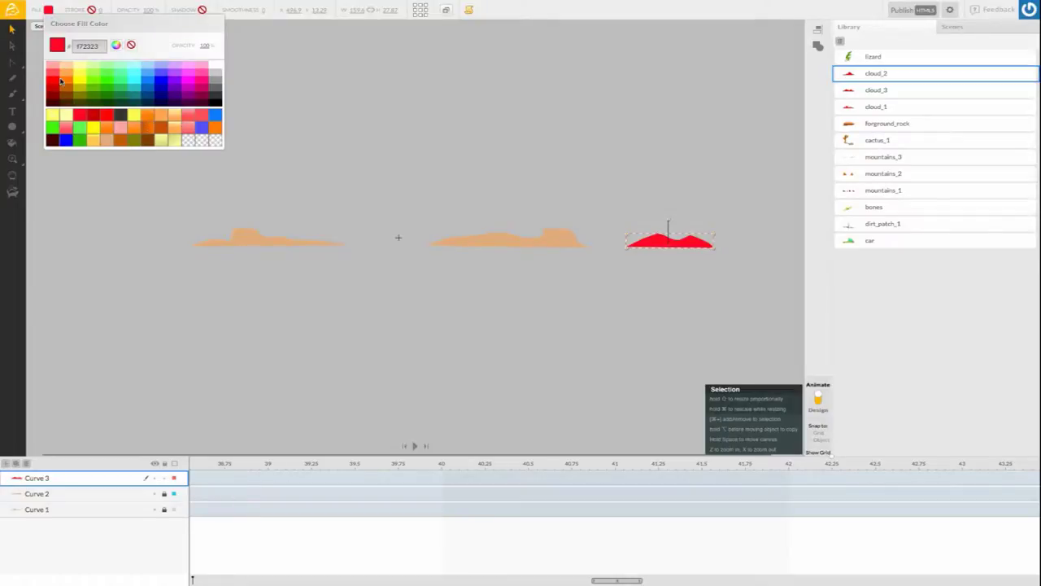
pyautogui.click(70, 74)
pyautogui.click(405, 152)
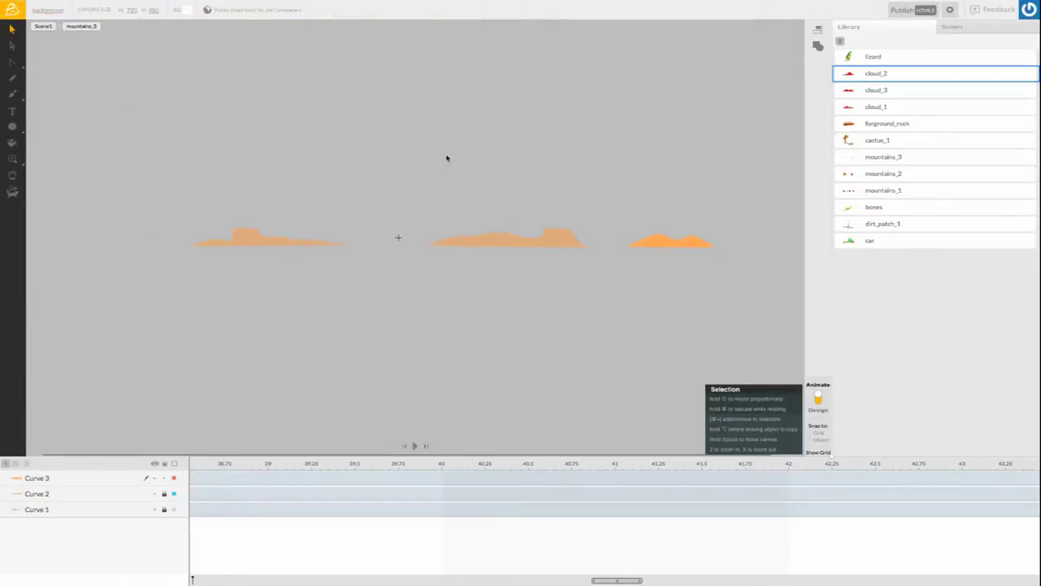
# - Tint the rock slightly redder to ff9e55 in the advanced colour picker, then return to Scene1
pyautogui.click(655, 253)
pyautogui.click(49, 10)
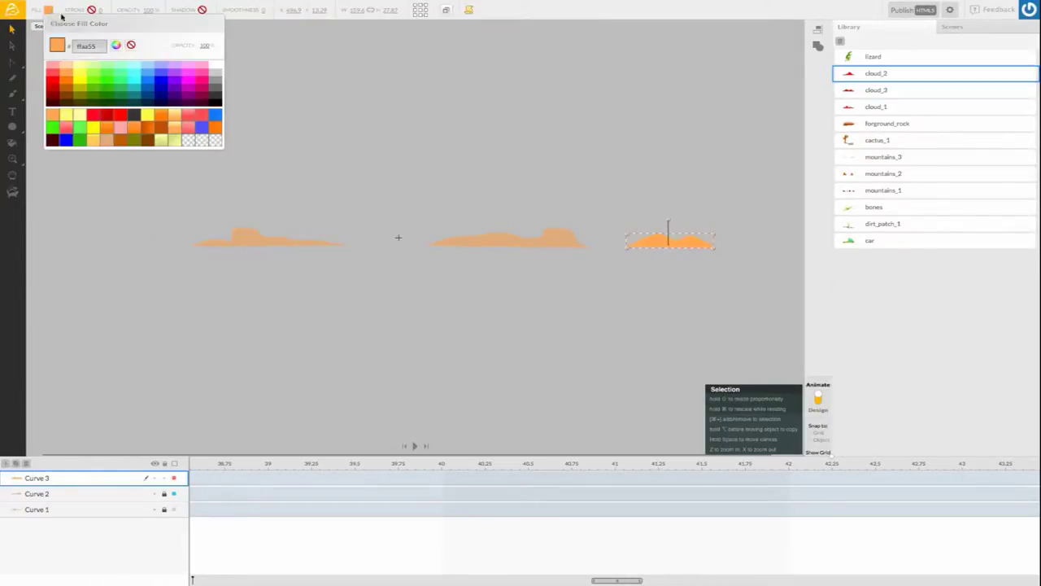
pyautogui.click(117, 45)
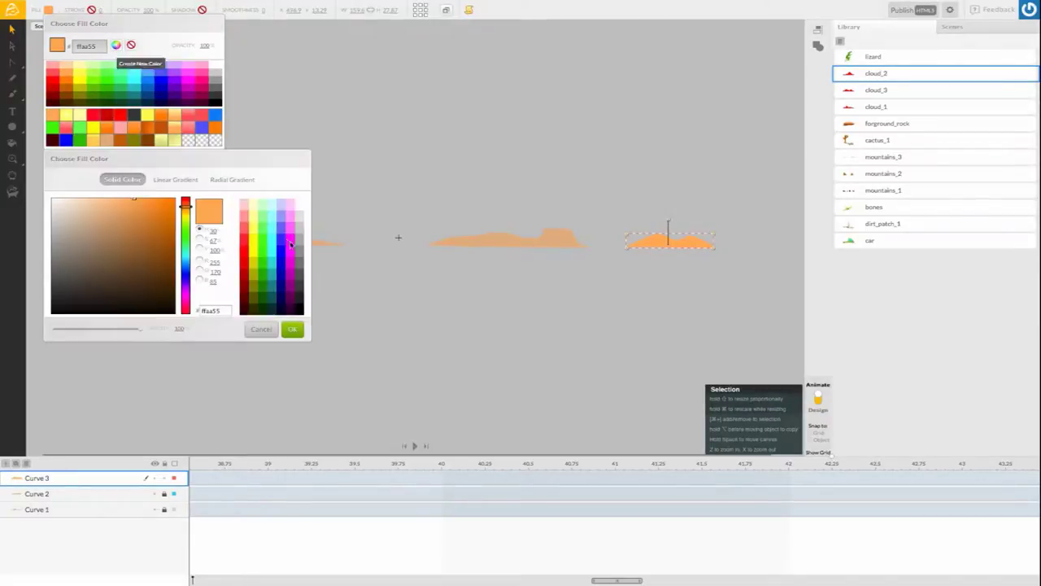
pyautogui.click(186, 209)
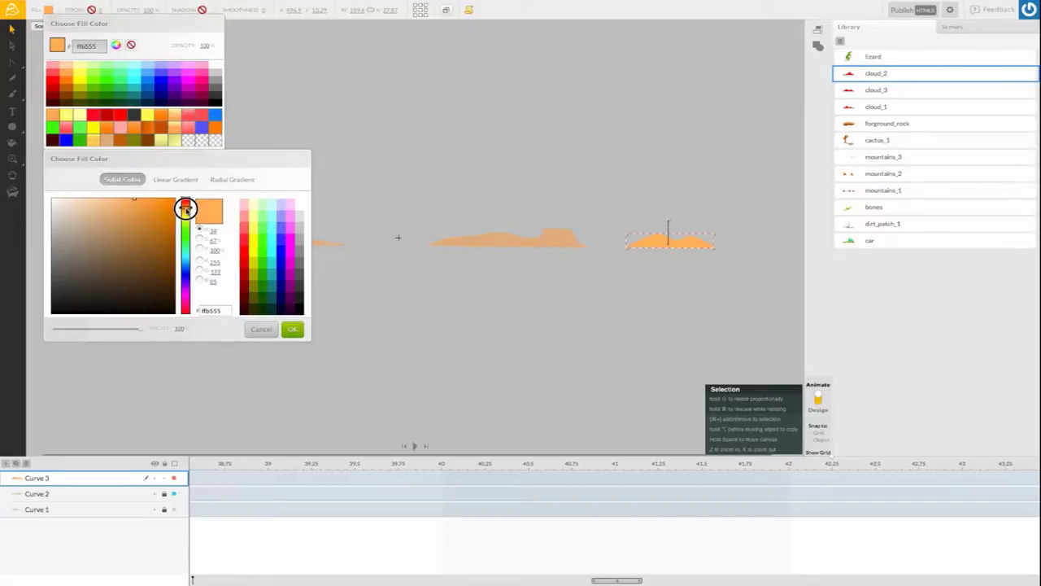
pyautogui.moveTo(185, 208); pyautogui.dragTo(113, 207)
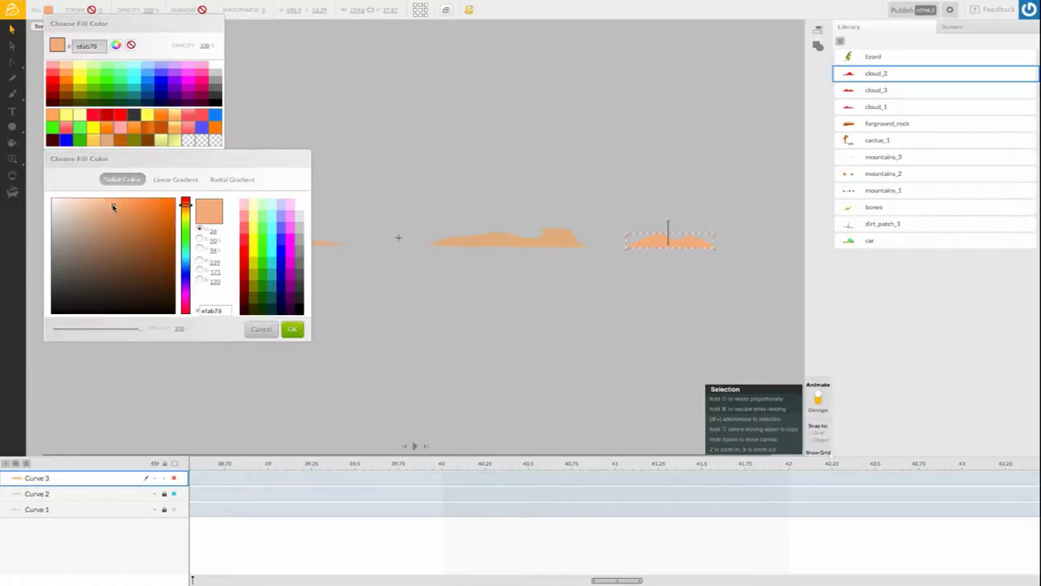
pyautogui.click(251, 378)
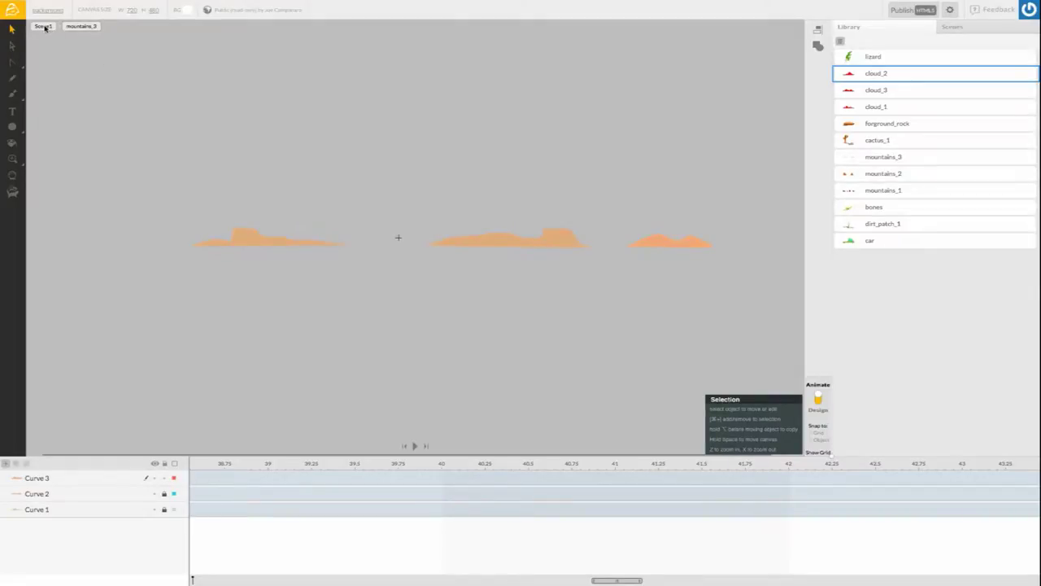
pyautogui.click(49, 30)
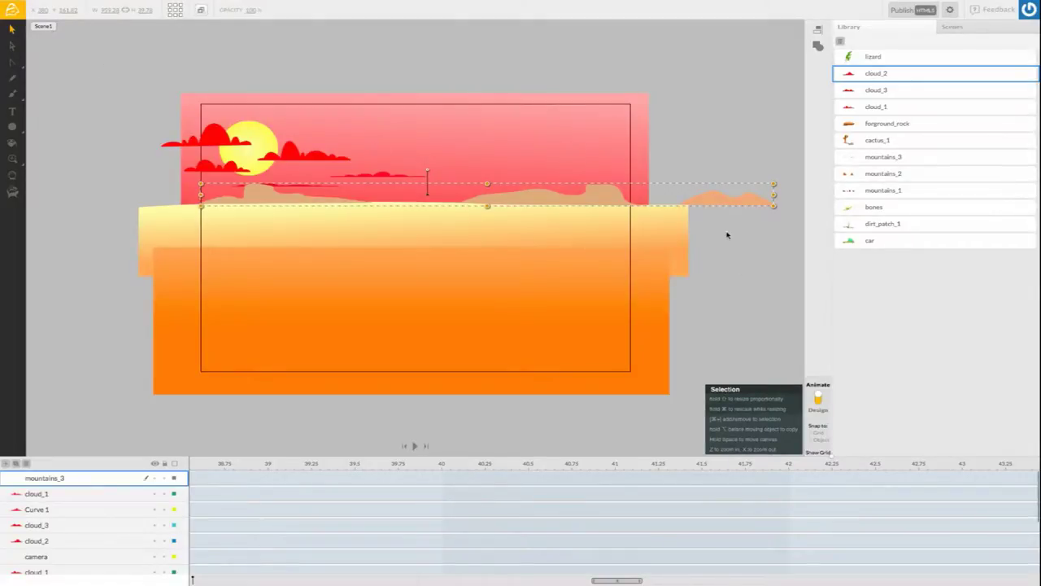
# - Nudge the mountains_3 rocks slightly left along the horizon and zoom out to view the scene
pyautogui.moveTo(545, 203)
pyautogui.mouseDown()
pyautogui.moveTo(493, 196)
pyautogui.moveTo(548, 198)
pyautogui.mouseUp()
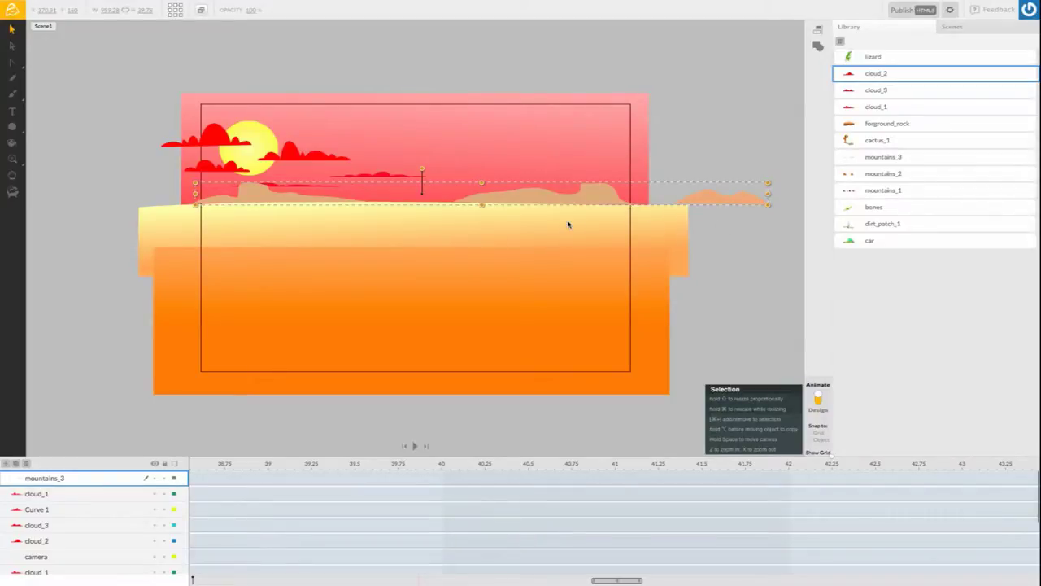
pyautogui.click(698, 260)
pyautogui.press('x')
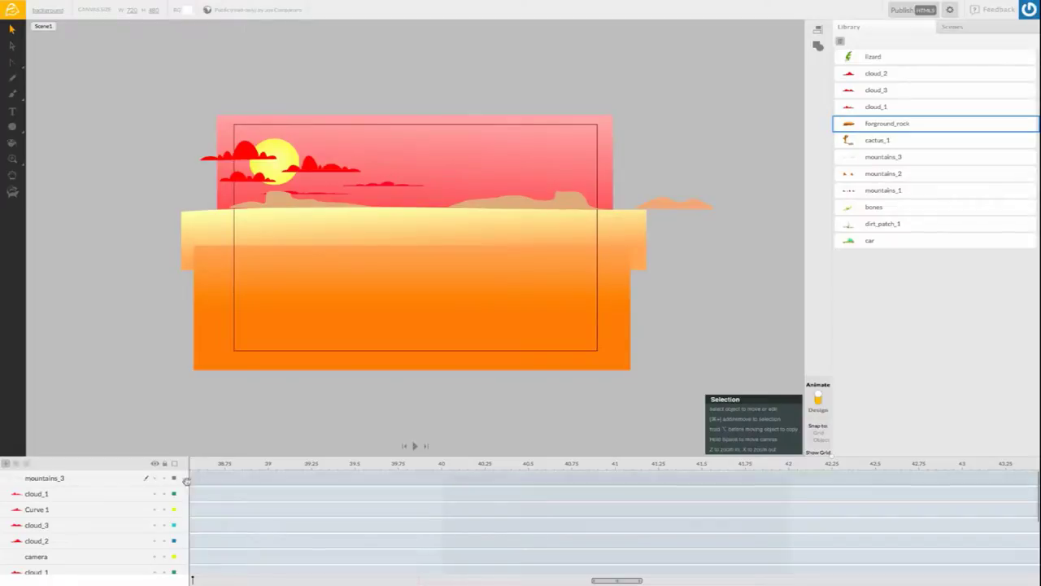
pyautogui.scroll(-3, 115, 503)
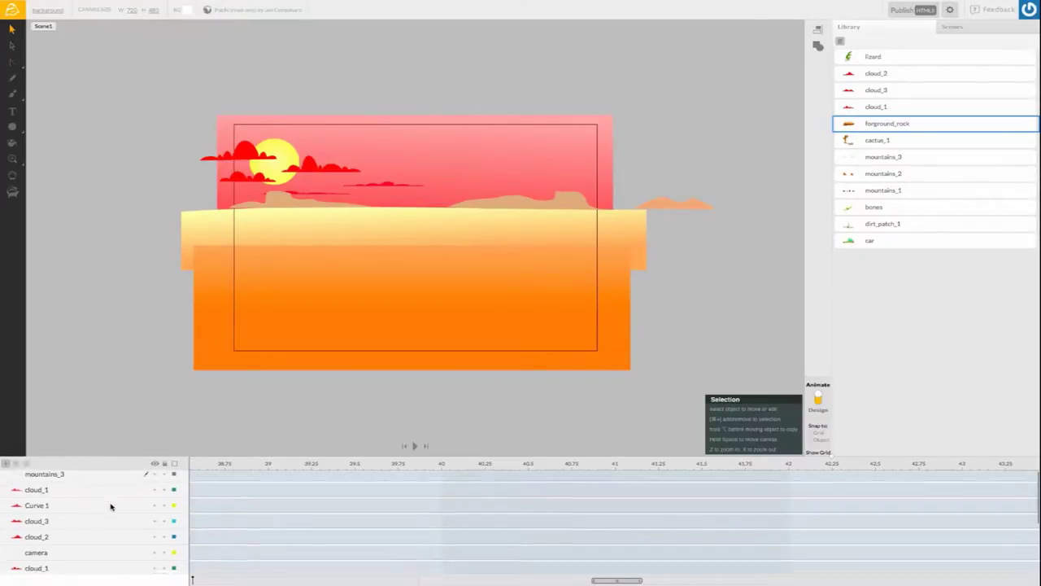
pyautogui.scroll(-3, 113, 504)
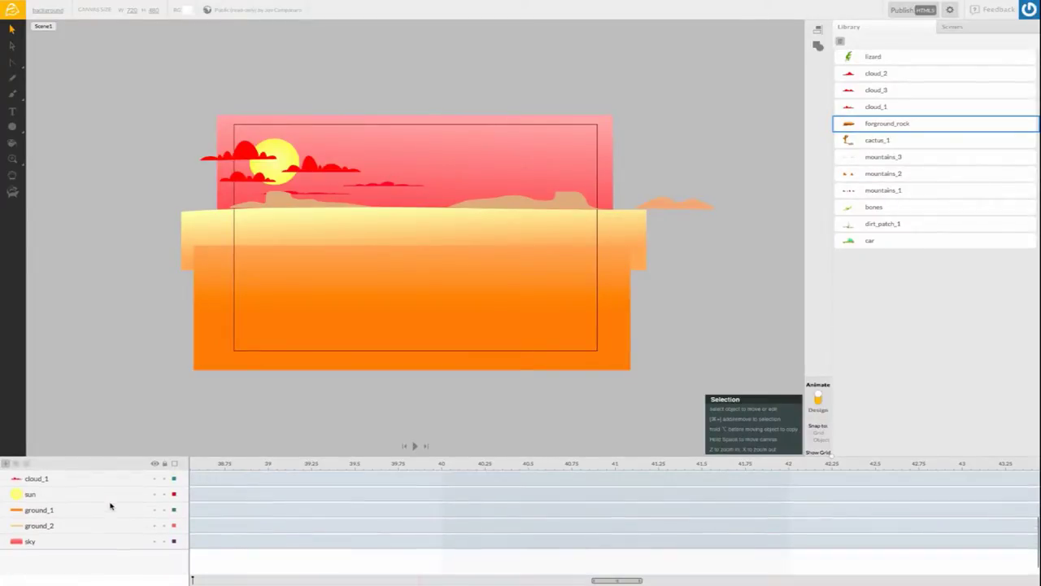
pyautogui.scroll(5, 103, 504)
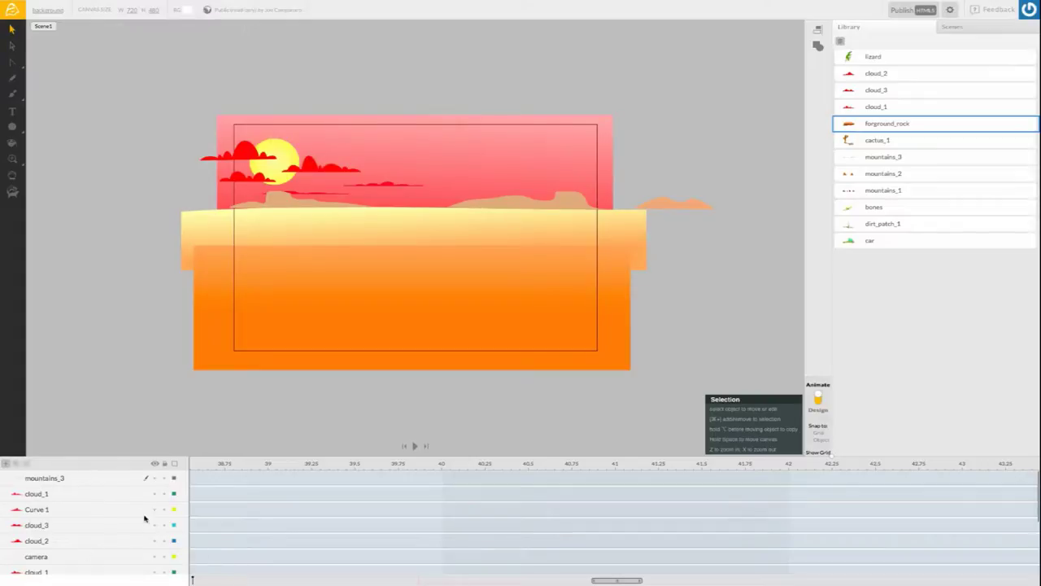
# - Move the sun layer down to sit just above the sky layer
pyautogui.click(151, 481)
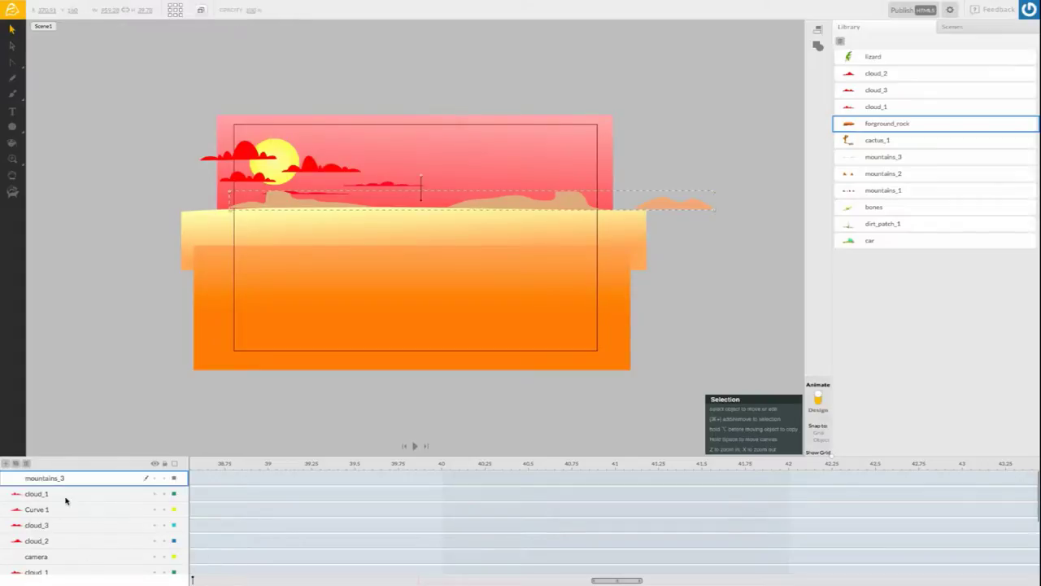
pyautogui.scroll(-3, 65, 497)
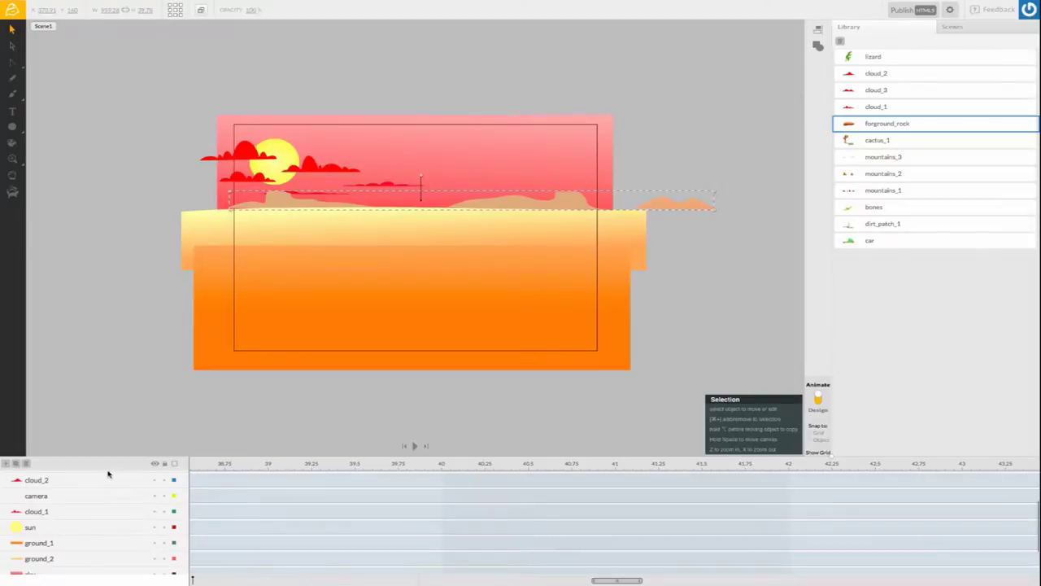
pyautogui.scroll(-2, 82, 505)
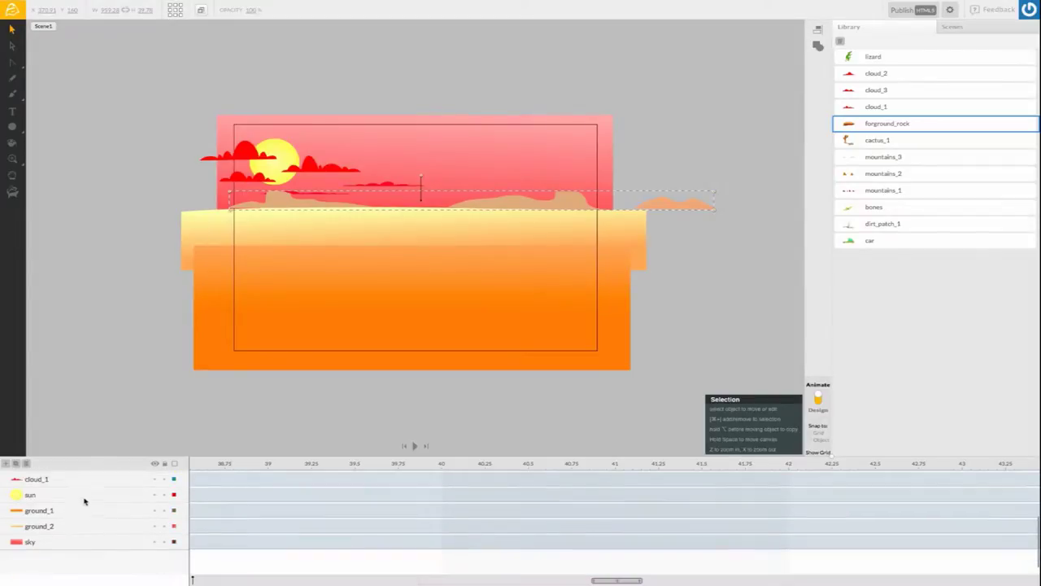
pyautogui.scroll(1, 122, 519)
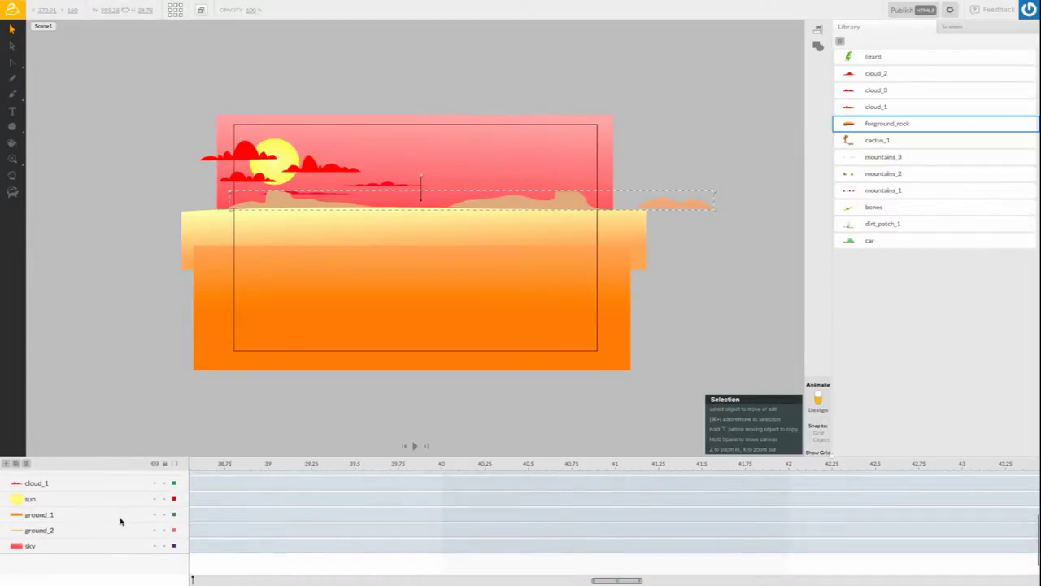
pyautogui.click(44, 498)
pyautogui.moveTo(50, 499); pyautogui.dragTo(70, 539)
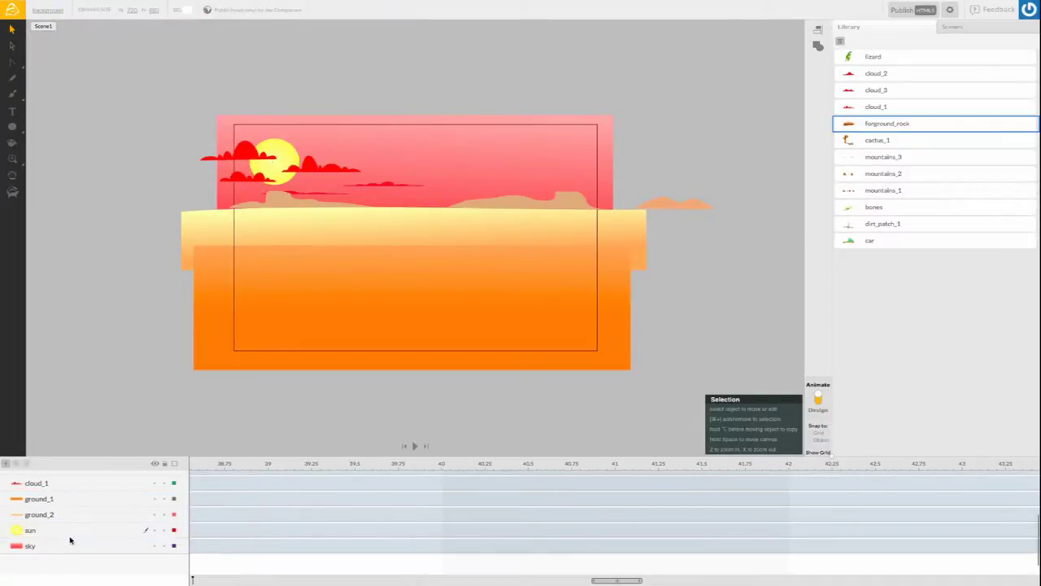
# - Rename the Curve 1 layer to cloud_4
pyautogui.scroll(3, 70, 508)
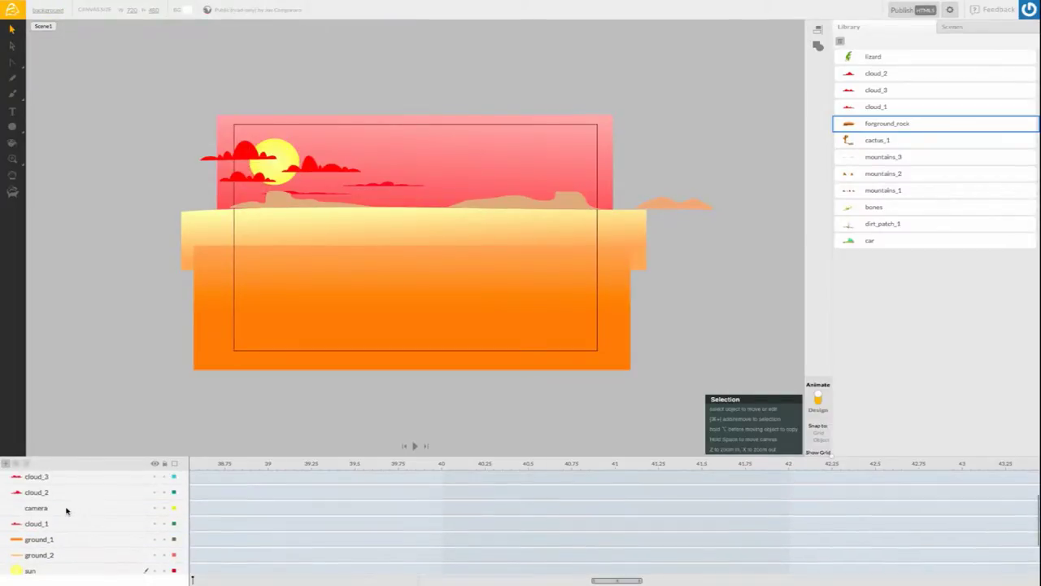
pyautogui.scroll(1, 66, 507)
pyautogui.click(67, 500)
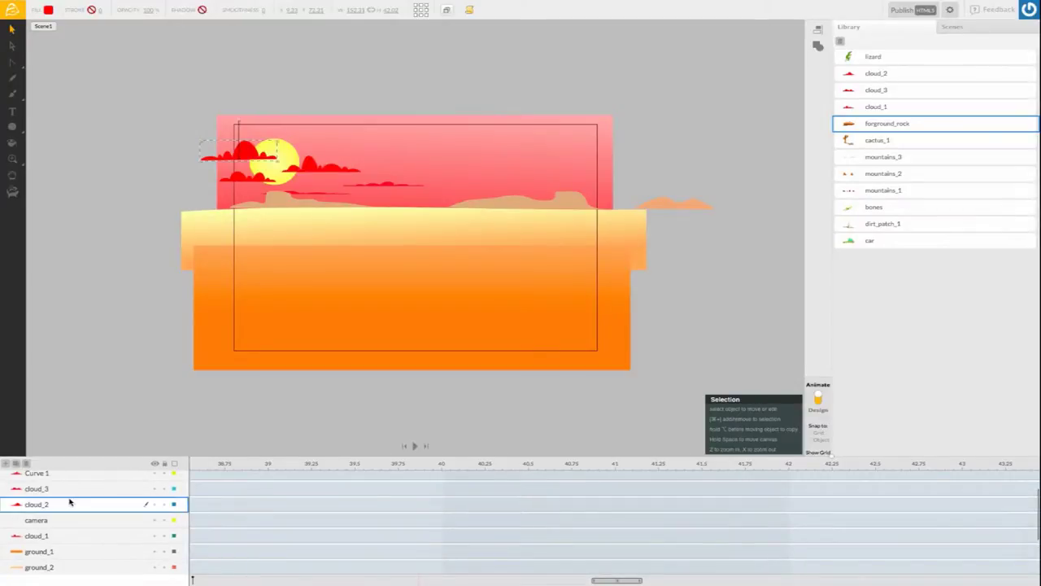
pyautogui.scroll(1, 40, 501)
pyautogui.doubleClick(40, 499)
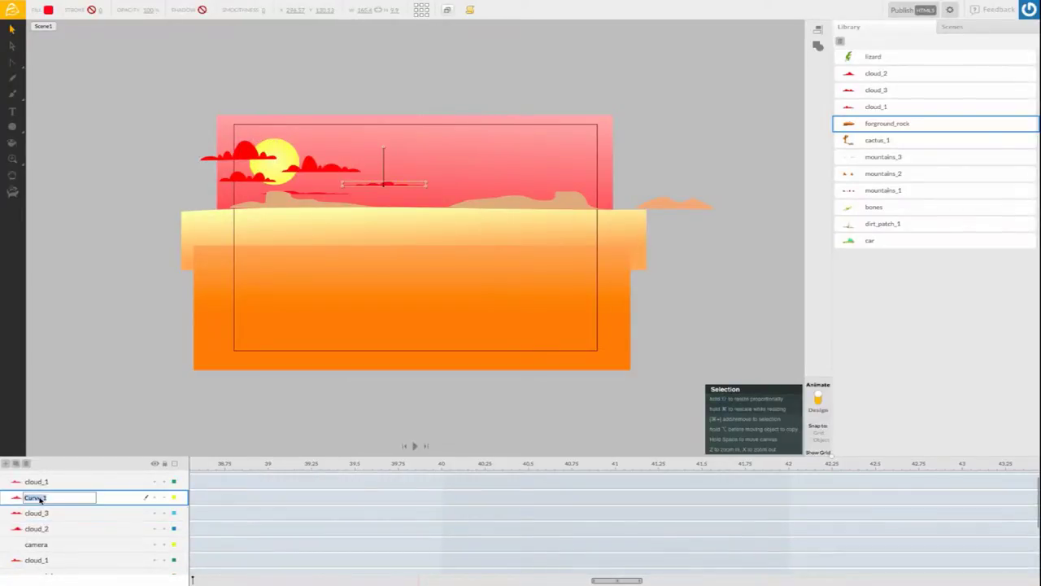
pyautogui.write('cloud_4')
pyautogui.press('Return')
# - Rename the cloud_1 layer to cloud_1rp
pyautogui.click(44, 483)
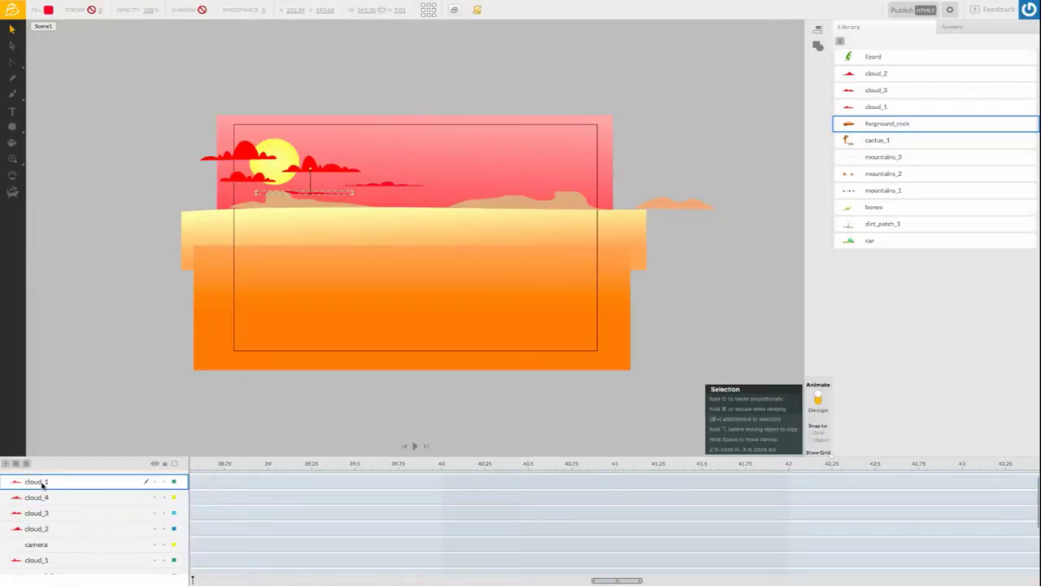
pyautogui.doubleClick(41, 482)
pyautogui.click(51, 482)
pyautogui.press('Return')
pyautogui.click(65, 497)
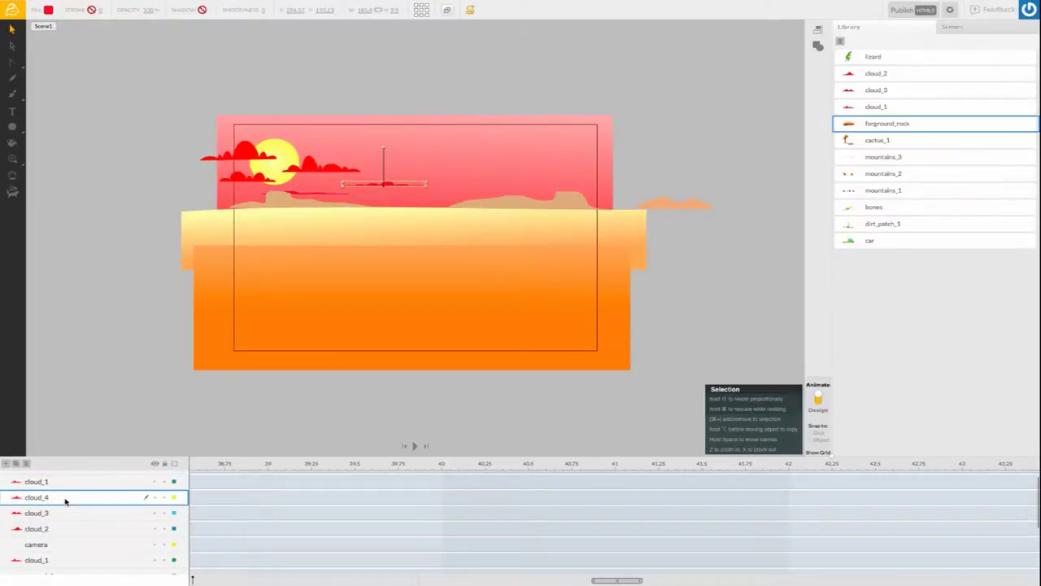
pyautogui.click(49, 485)
pyautogui.doubleClick(46, 484)
pyautogui.click(57, 481)
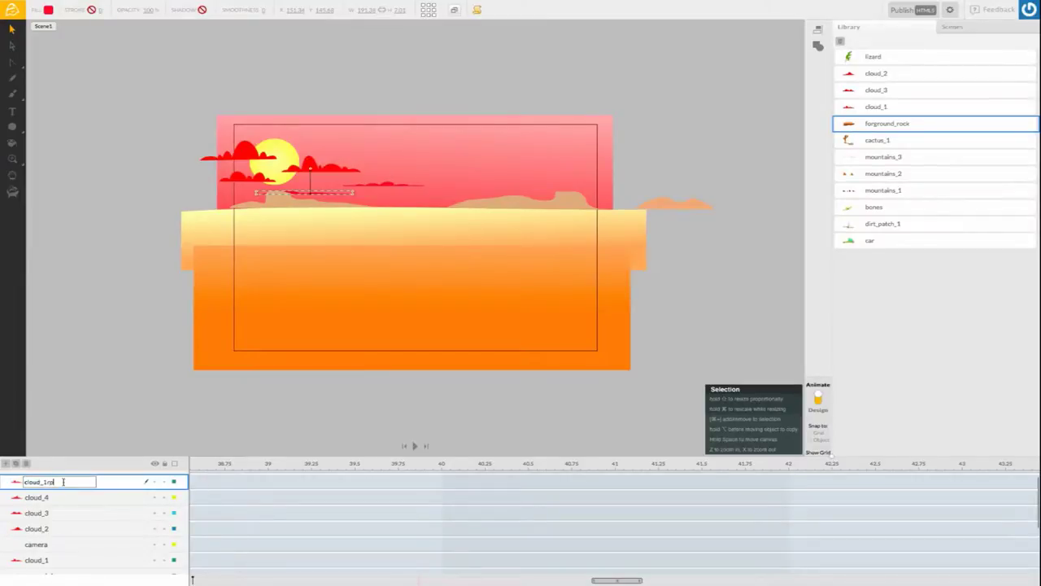
pyautogui.press('Return')
# - Move the cloud layers below ground_2 and put the camera layer at the top
pyautogui.keyDown('shift'); pyautogui.click(60, 529); pyautogui.keyUp('shift')
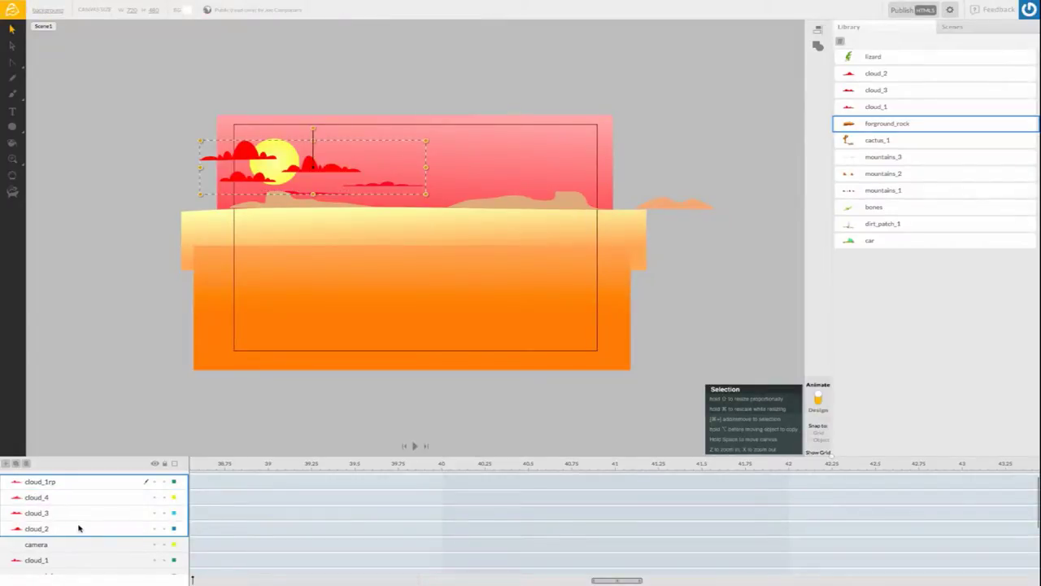
pyautogui.scroll(-3, 79, 529)
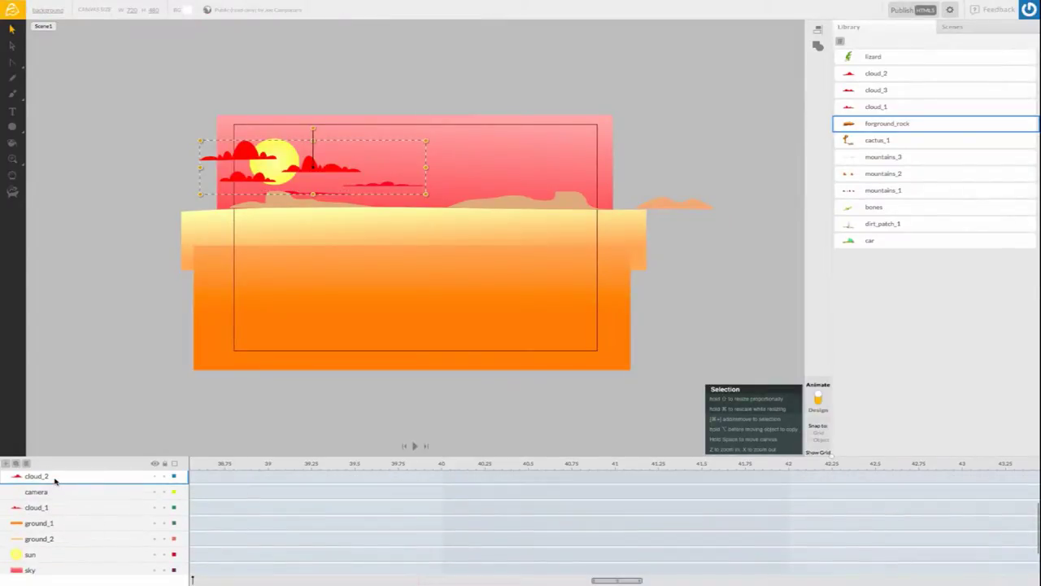
pyautogui.moveTo(55, 482); pyautogui.dragTo(57, 548)
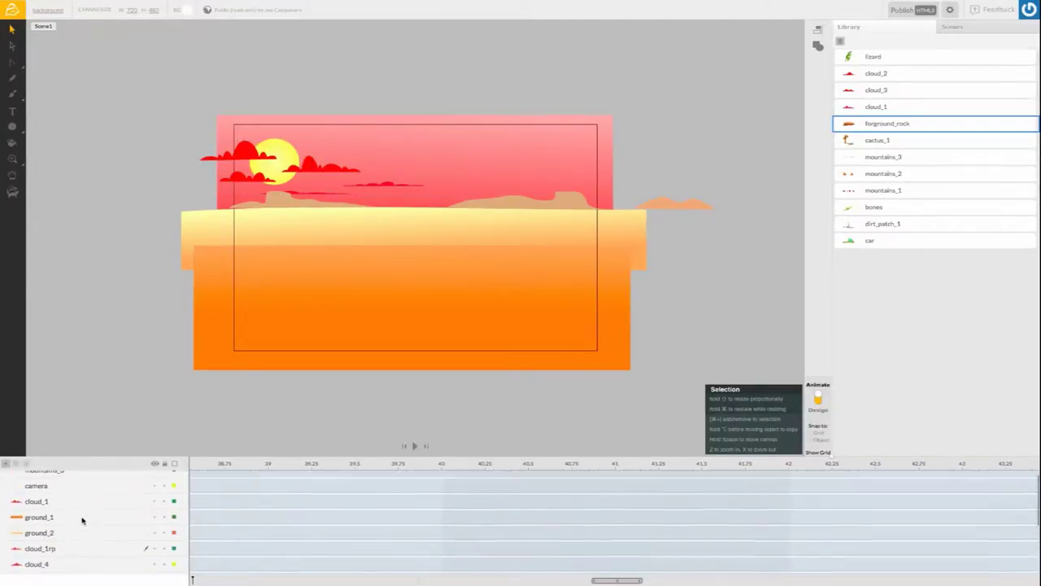
pyautogui.moveTo(50, 508); pyautogui.dragTo(73, 548)
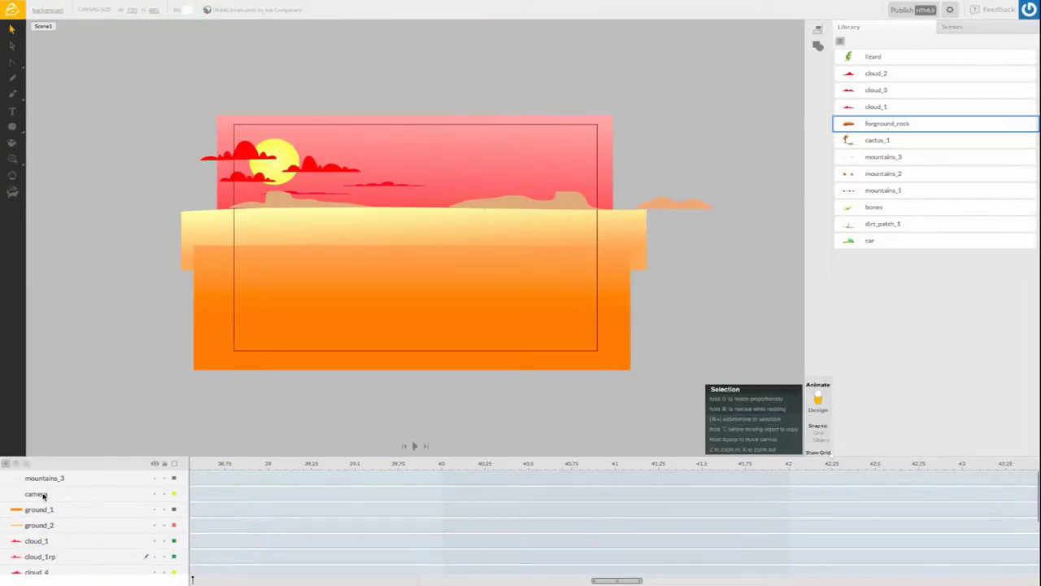
pyautogui.moveTo(43, 496); pyautogui.dragTo(45, 476)
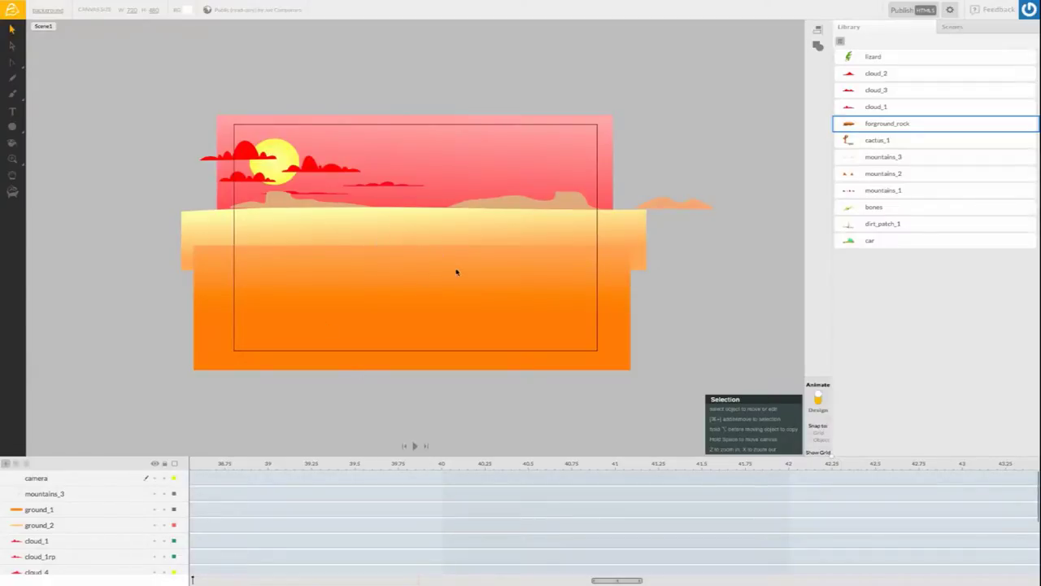
# - Raise the orange ground block slightly and nudge the distant tan hills
pyautogui.click(405, 220)
pyautogui.click(453, 226)
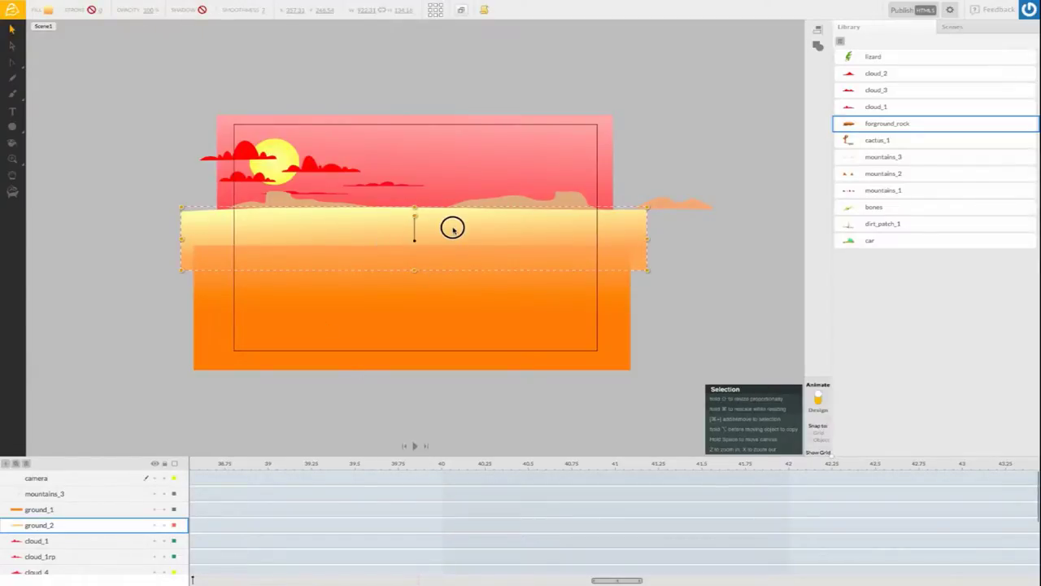
pyautogui.click(446, 299)
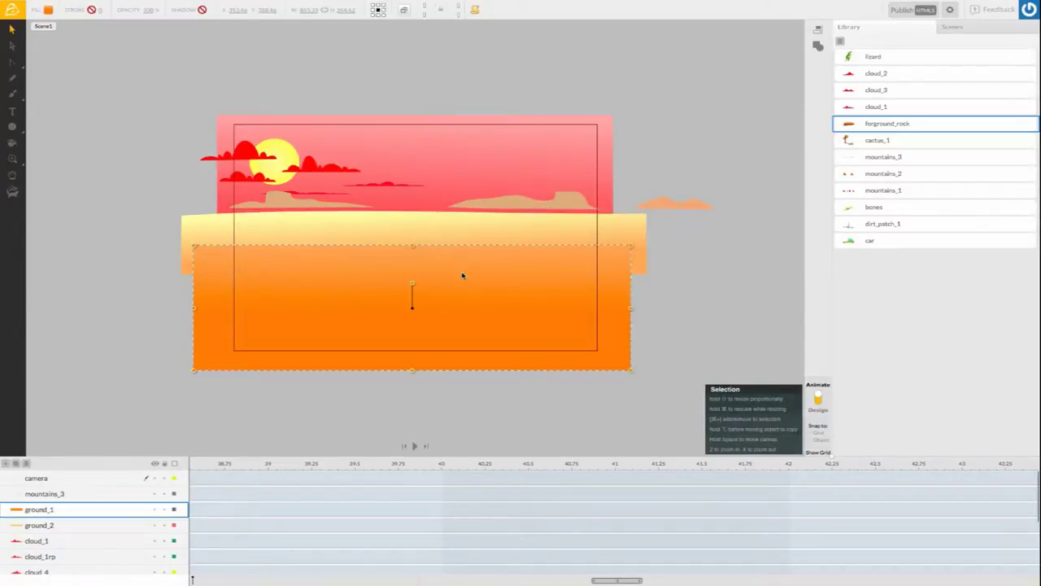
pyautogui.moveTo(462, 275); pyautogui.dragTo(460, 269)
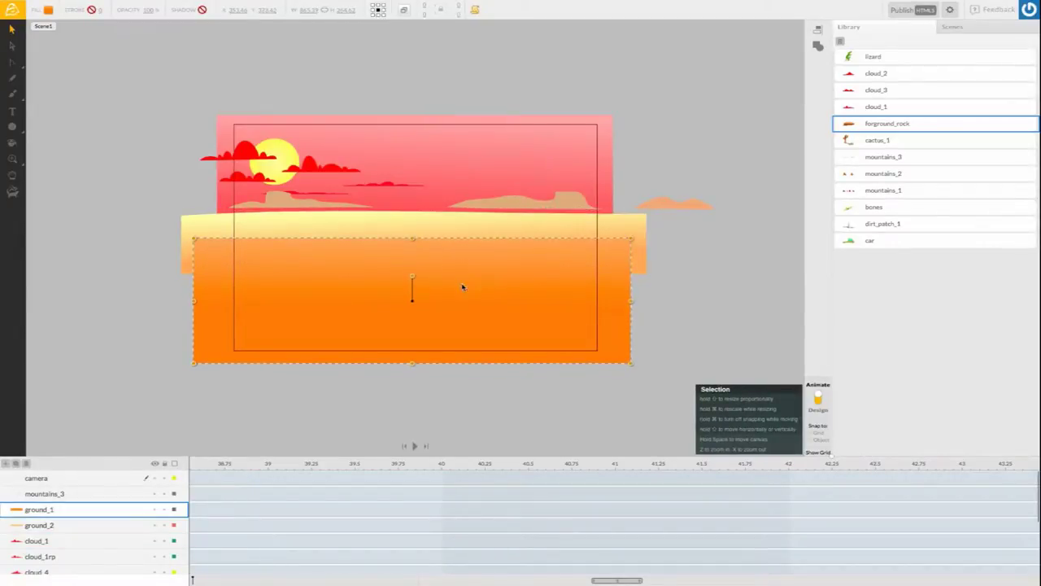
pyautogui.click(291, 209)
pyautogui.moveTo(281, 202); pyautogui.dragTo(279, 207)
# - Nudge the sun slightly into place, then deselect everything
pyautogui.click(391, 105)
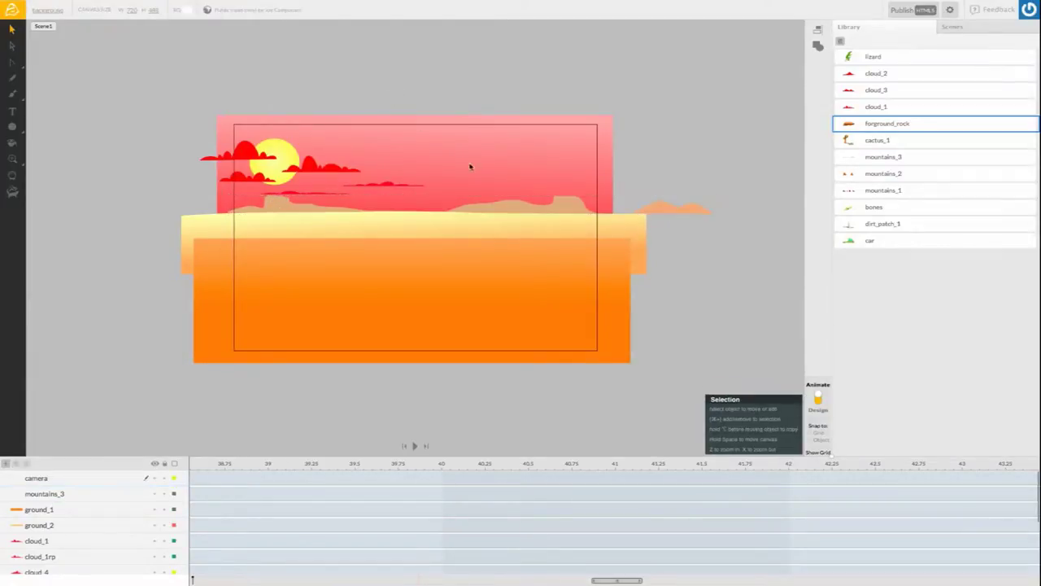
pyautogui.click(287, 154)
pyautogui.moveTo(286, 154); pyautogui.dragTo(259, 149)
pyautogui.click(251, 151)
pyautogui.click(350, 148)
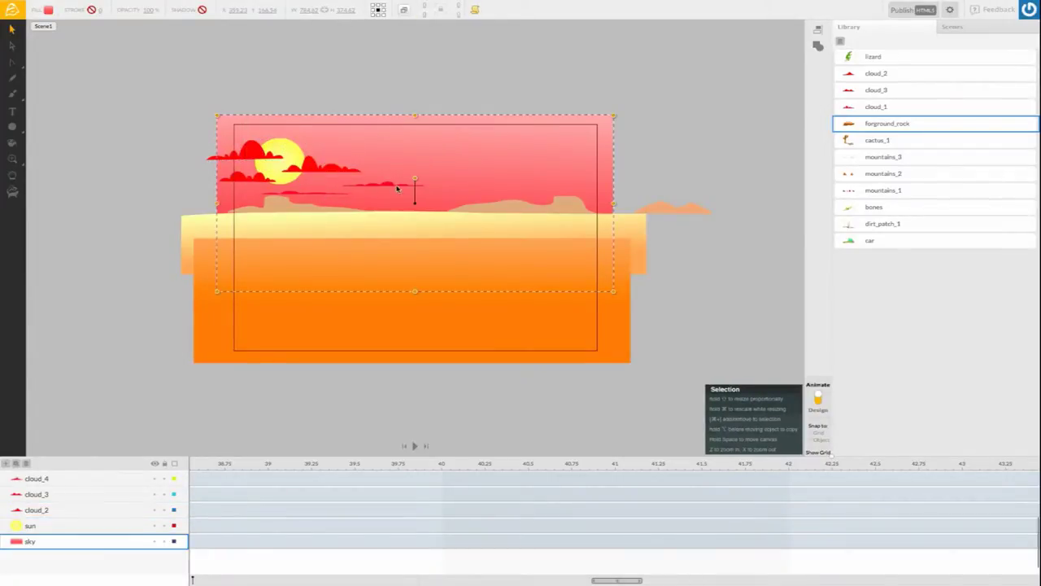
pyautogui.click(464, 101)
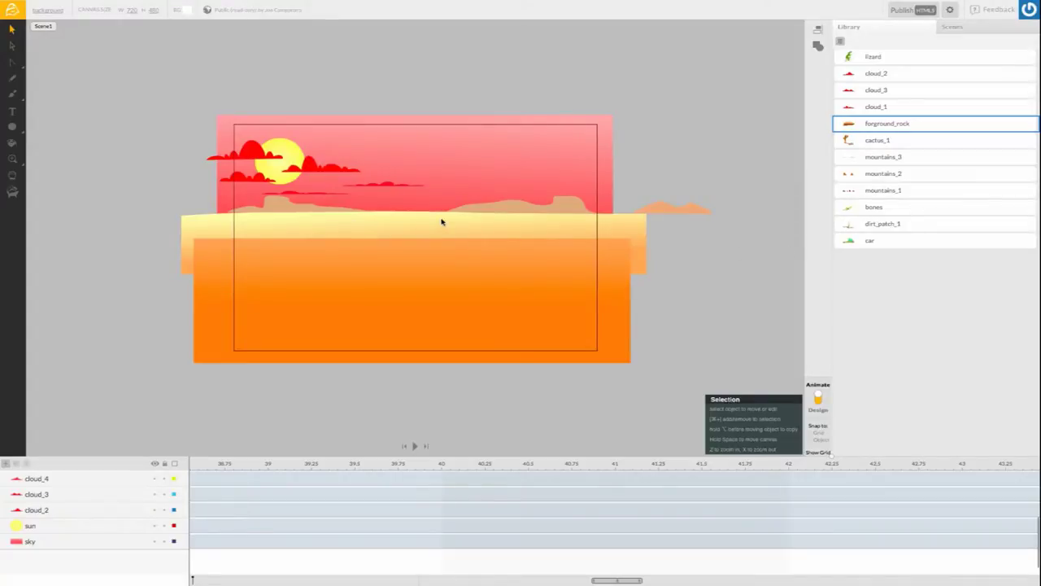
# - Add a new layer above the mountains_3 layer
pyautogui.scroll(5, 106, 505)
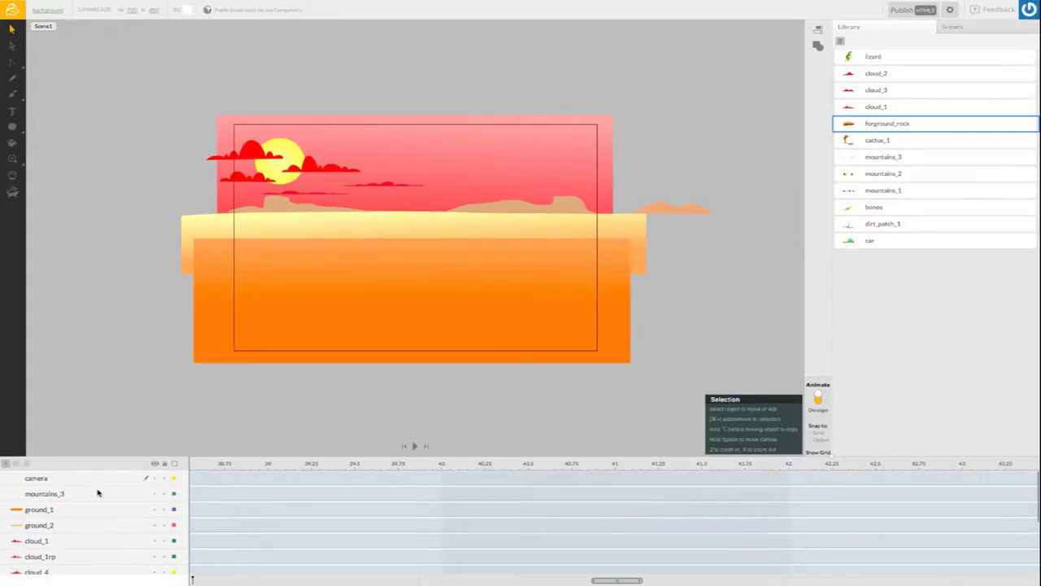
pyautogui.scroll(-3, 128, 530)
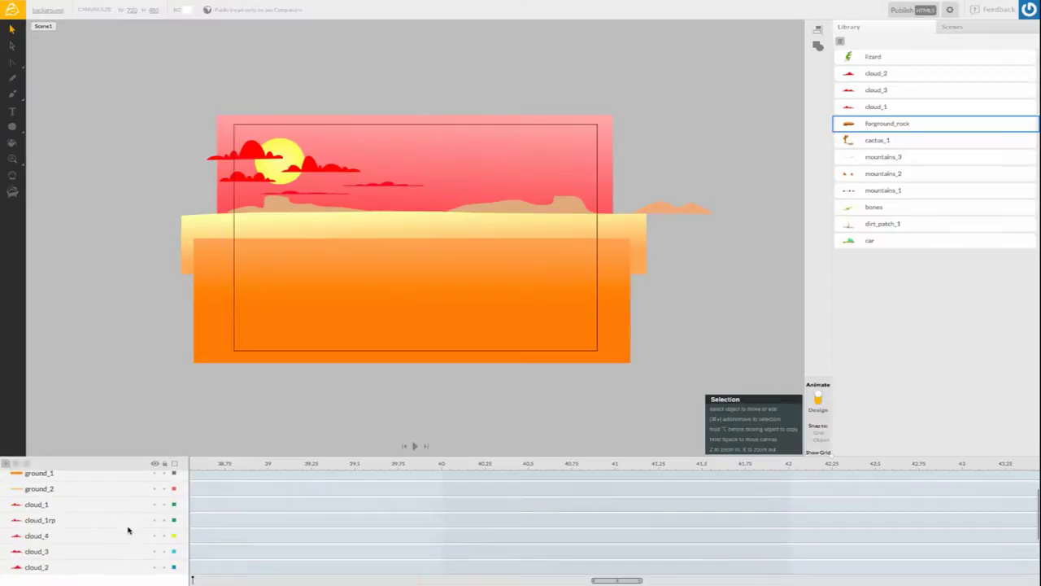
pyautogui.scroll(1, 128, 529)
pyautogui.scroll(1, 128, 530)
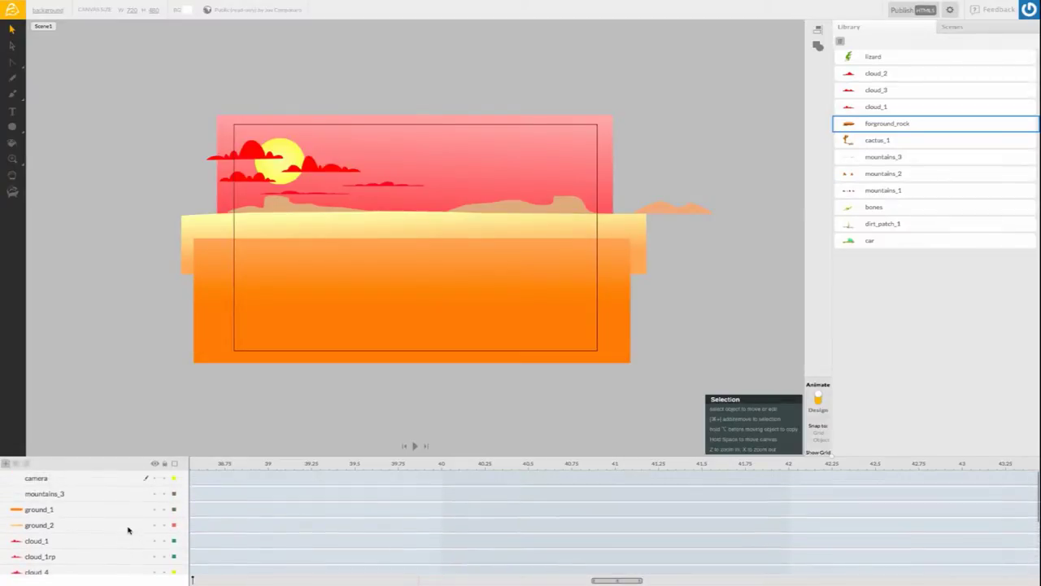
pyautogui.click(88, 494)
pyautogui.click(7, 462)
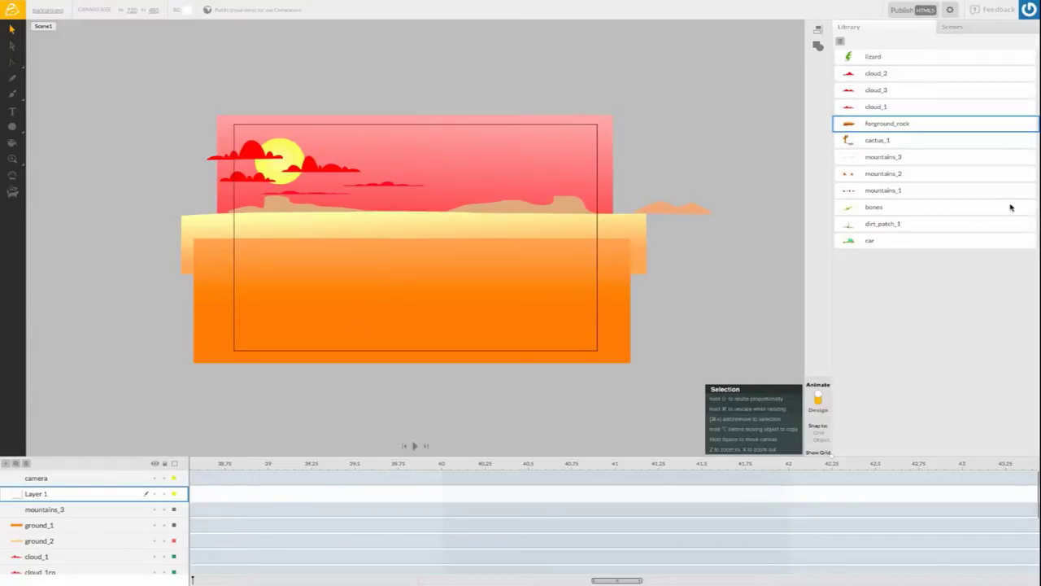
# - Place the mountains_2 rock symbol from the Library on the horizon and open it for editing
pyautogui.click(909, 176)
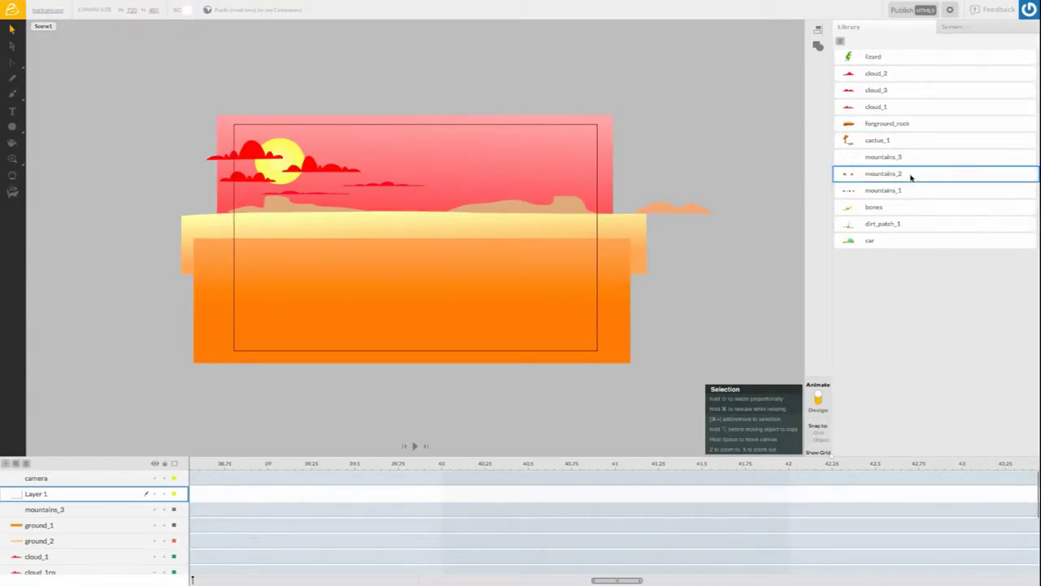
pyautogui.moveTo(888, 177); pyautogui.dragTo(404, 195)
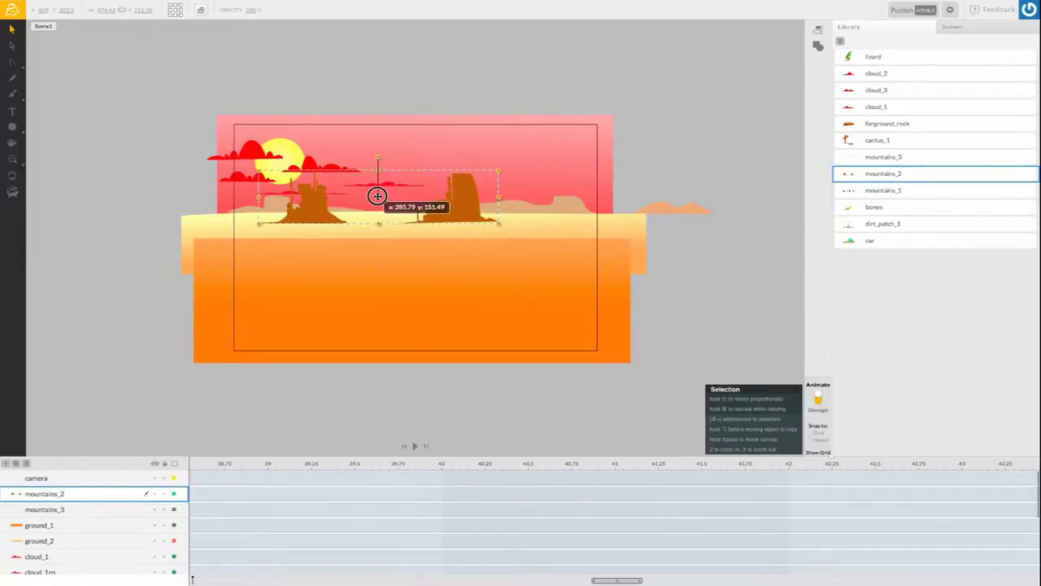
pyautogui.moveTo(462, 190); pyautogui.dragTo(401, 195)
pyautogui.click(670, 138)
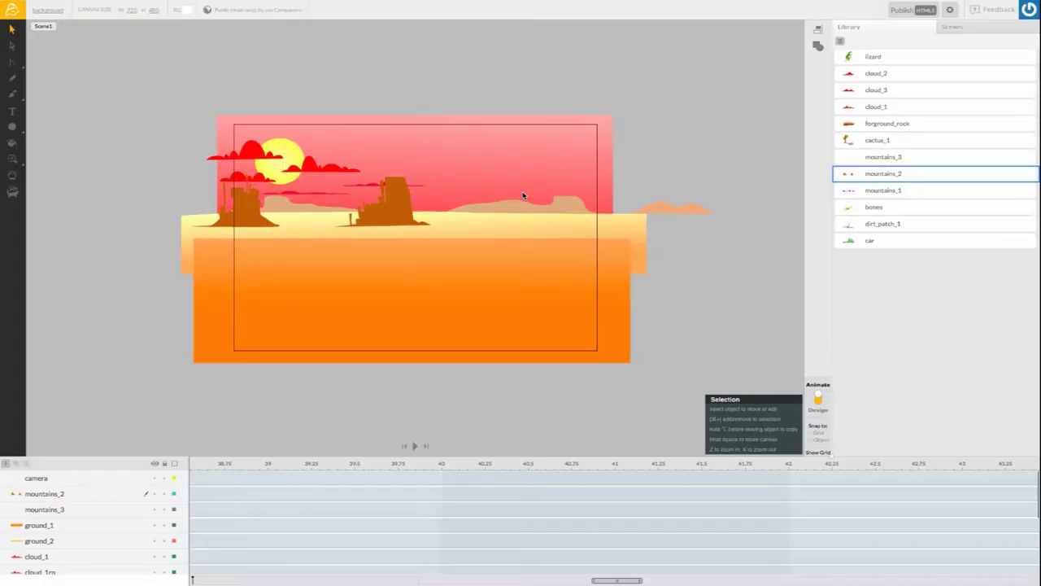
pyautogui.doubleClick(392, 207)
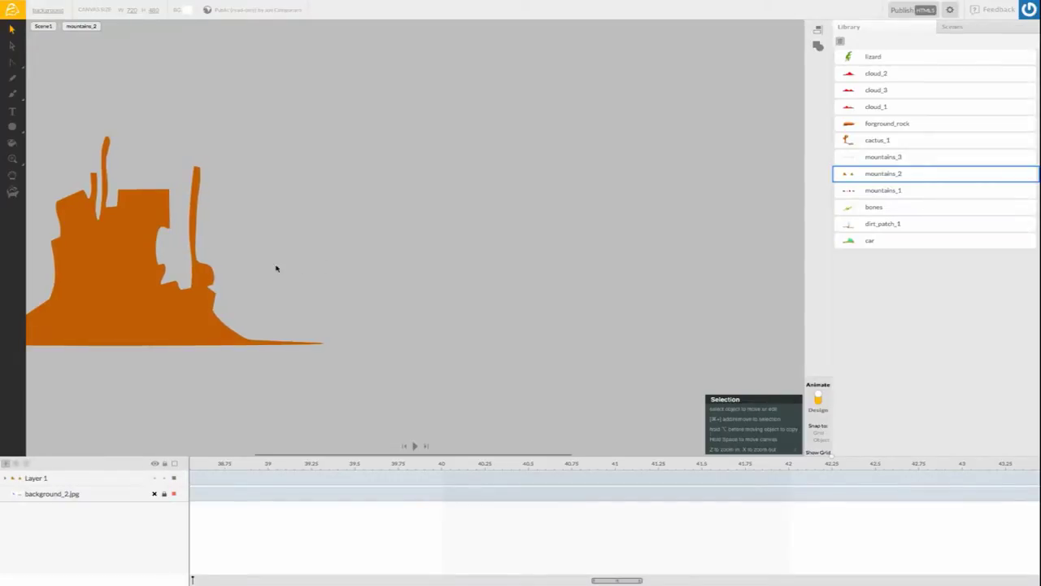
# - Pan the view inside the mountains_2 symbol to bring the rock shapes into view
pyautogui.press('h')
pyautogui.moveTo(276, 268); pyautogui.dragTo(684, 244)
pyautogui.moveTo(235, 236); pyautogui.dragTo(415, 237)
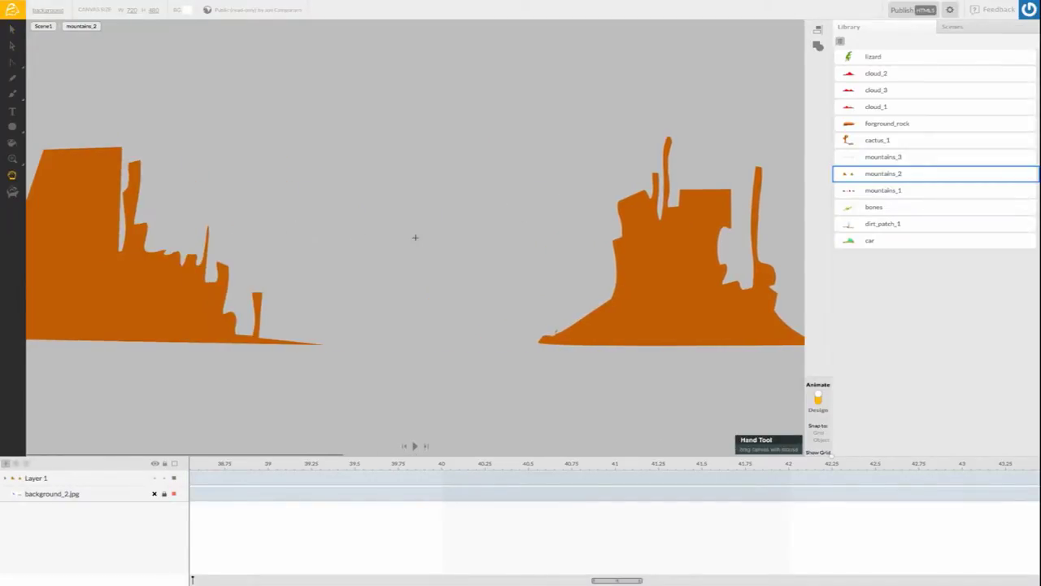
pyautogui.press('v')
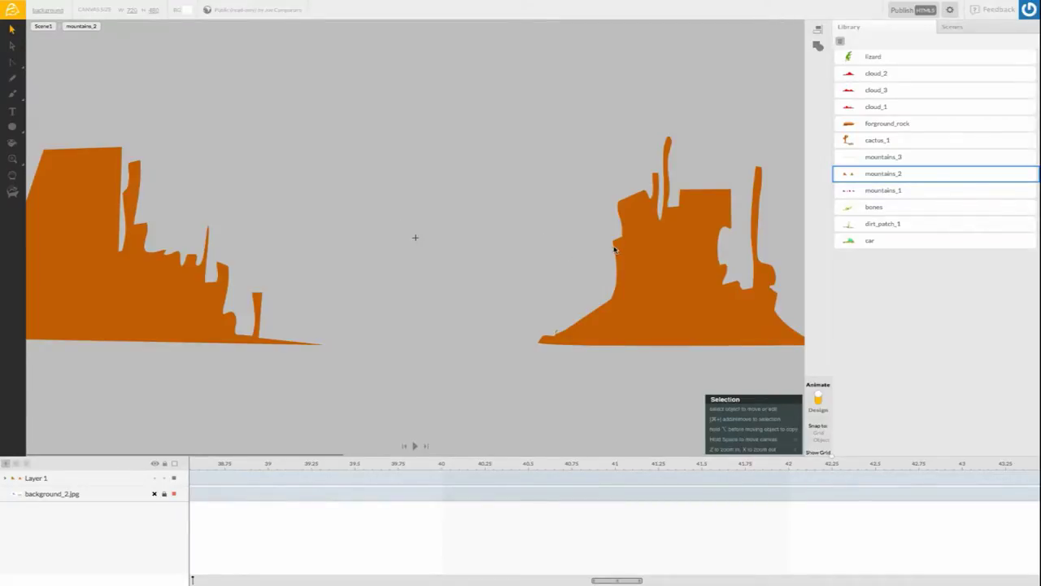
pyautogui.press('h')
pyautogui.moveTo(580, 244); pyautogui.dragTo(371, 232)
pyautogui.moveTo(658, 239); pyautogui.dragTo(461, 239)
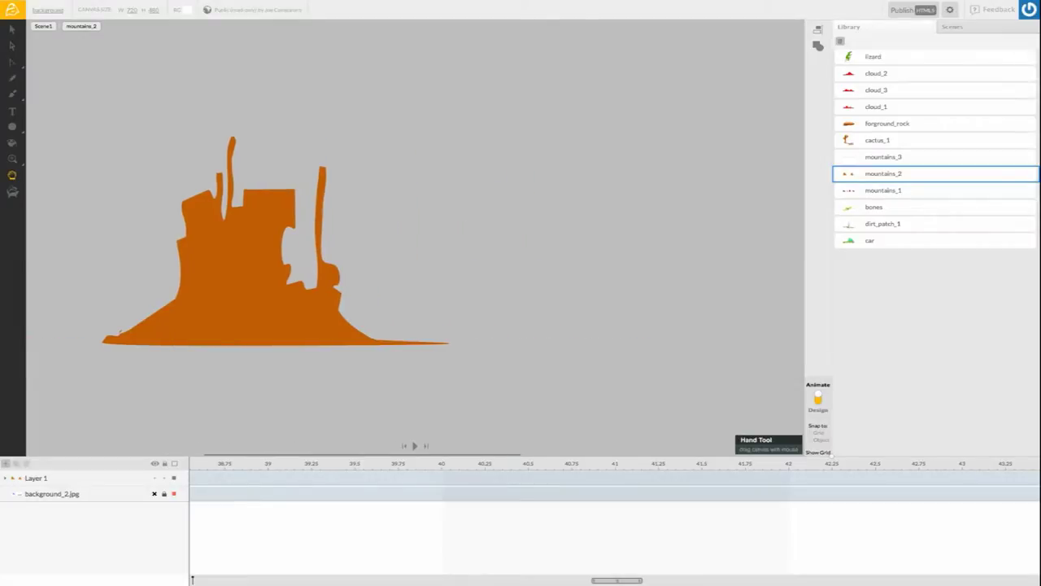
pyautogui.moveTo(609, 252); pyautogui.dragTo(517, 252)
pyautogui.press('v')
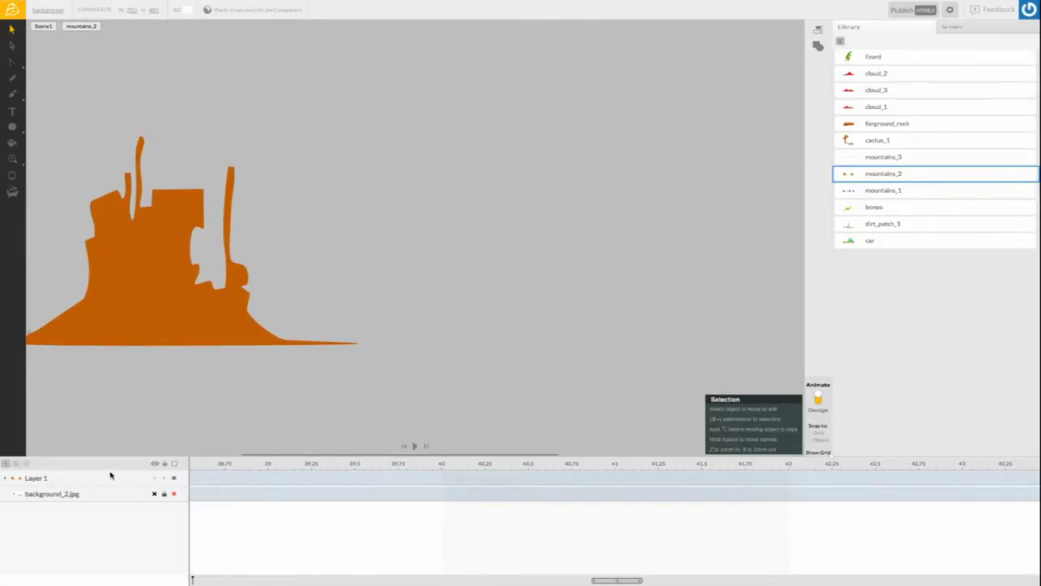
# - Add Layer 2 above Layer 1, choose the Bezier Curves tool, and target Layer 2
pyautogui.click(163, 479)
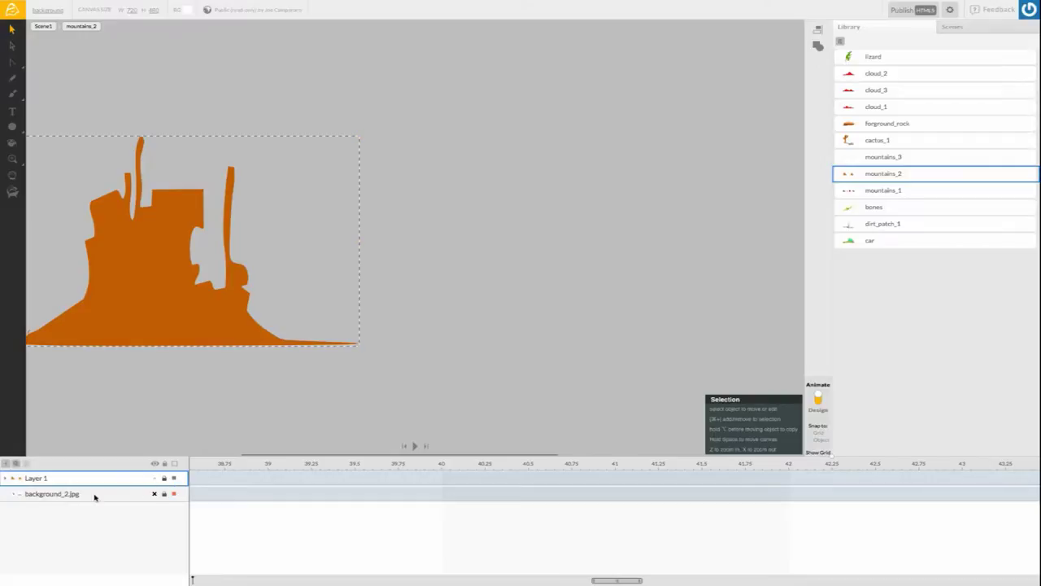
pyautogui.click(5, 464)
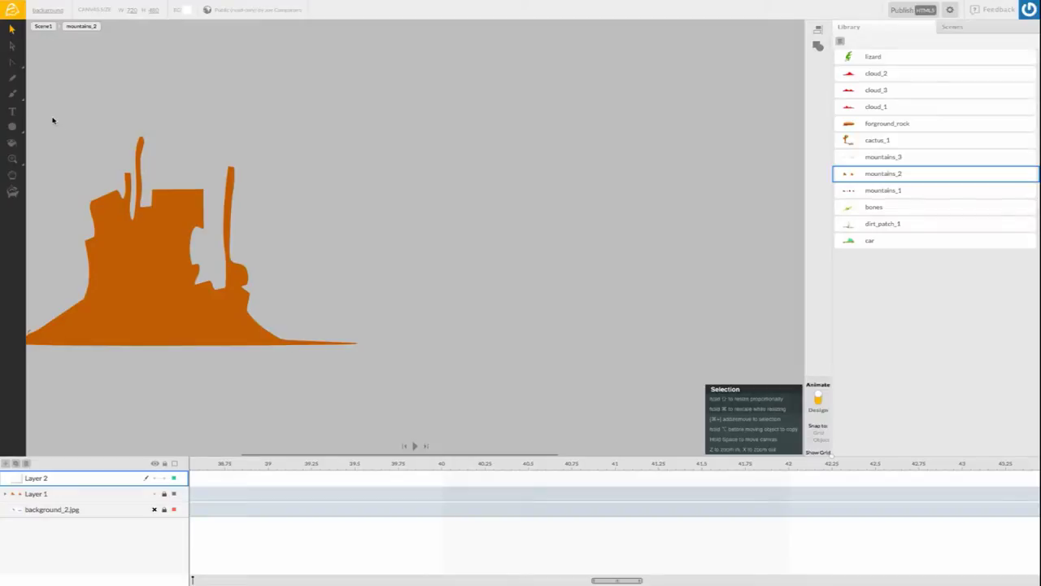
pyautogui.click(23, 68)
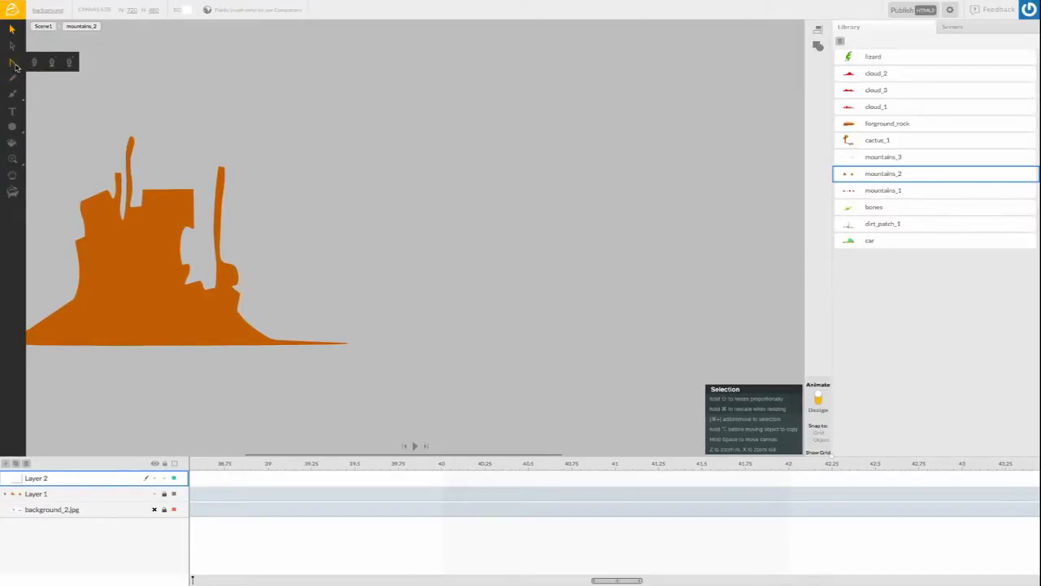
pyautogui.click(35, 63)
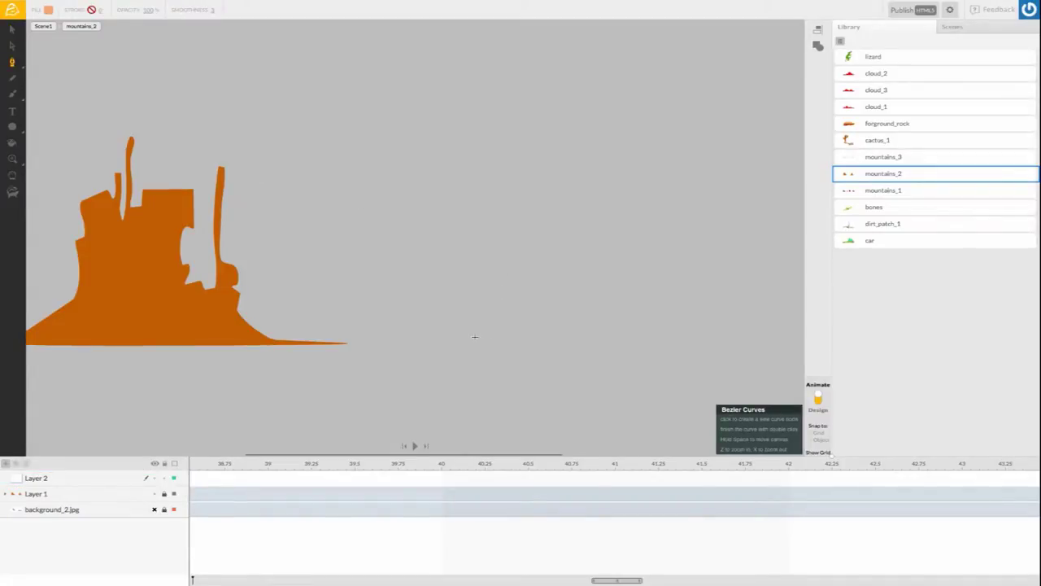
pyautogui.click(104, 479)
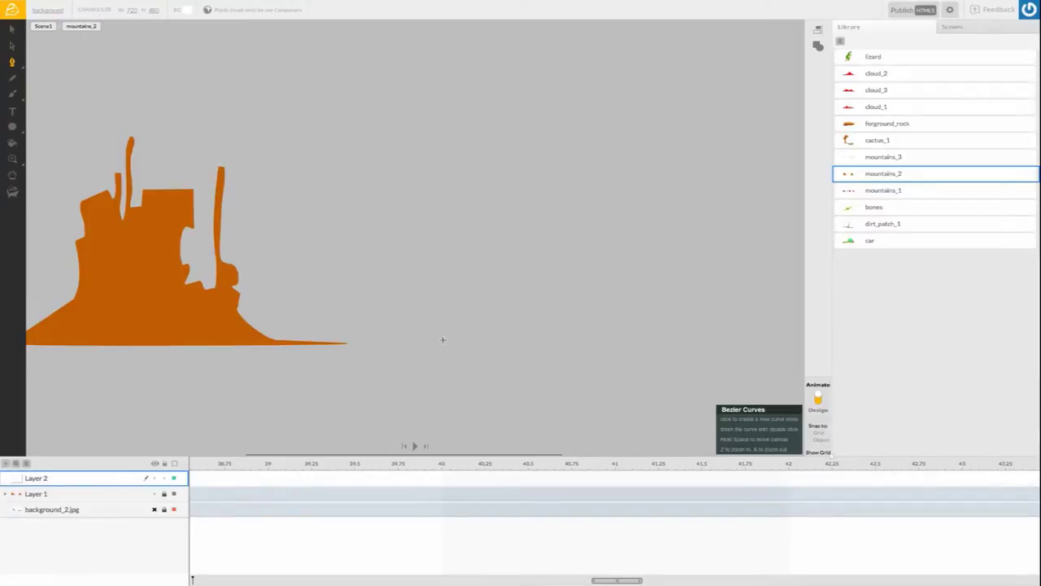
# - Start the new rock outline along its base and notched right side up to the top
pyautogui.click(508, 339)
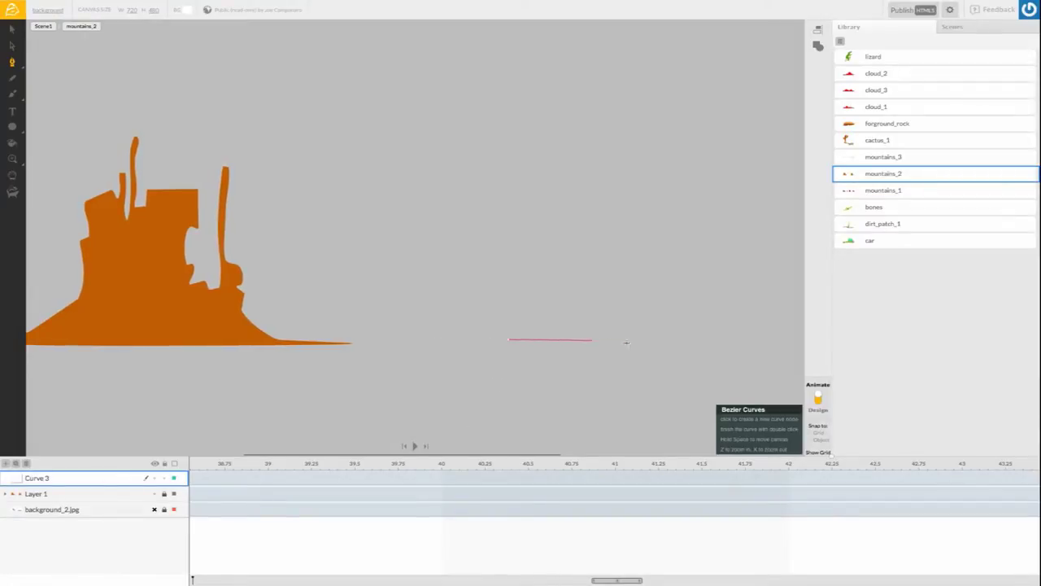
pyautogui.doubleClick(767, 339)
pyautogui.moveTo(766, 339); pyautogui.dragTo(797, 329)
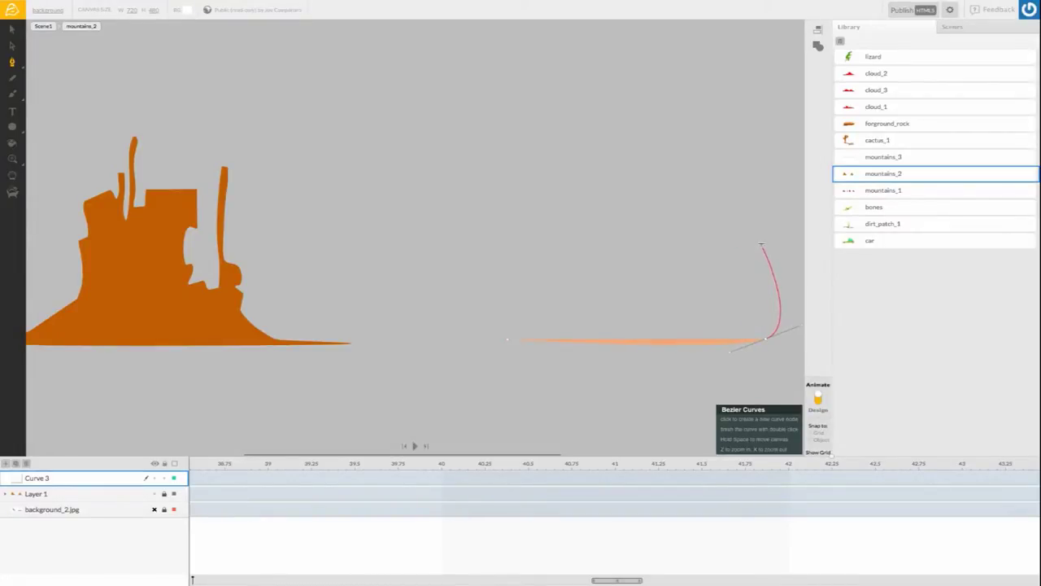
pyautogui.doubleClick(763, 243)
pyautogui.click(761, 308)
pyautogui.click(737, 318)
pyautogui.click(749, 300)
pyautogui.click(746, 233)
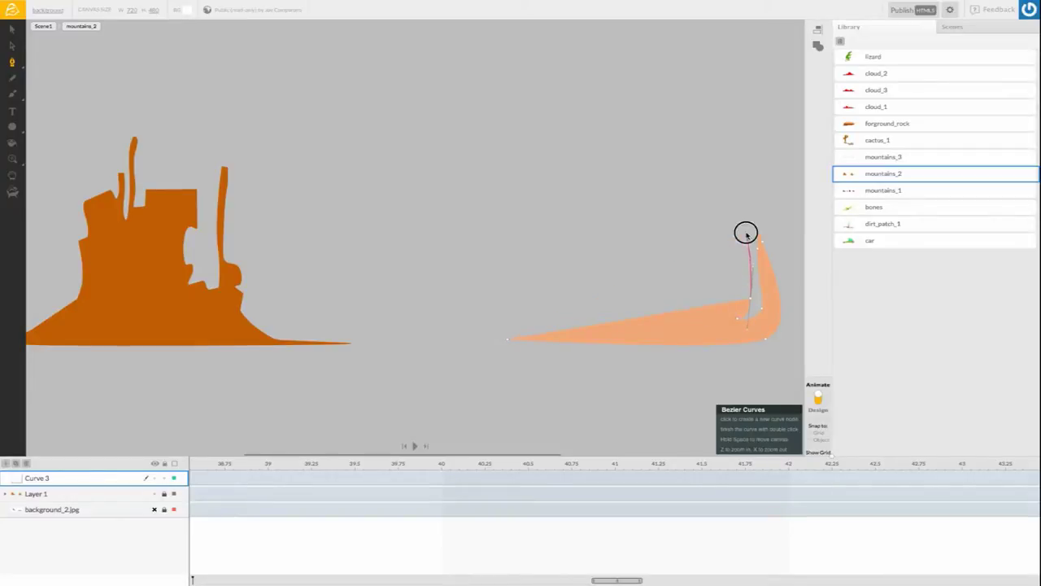
pyautogui.click(721, 232)
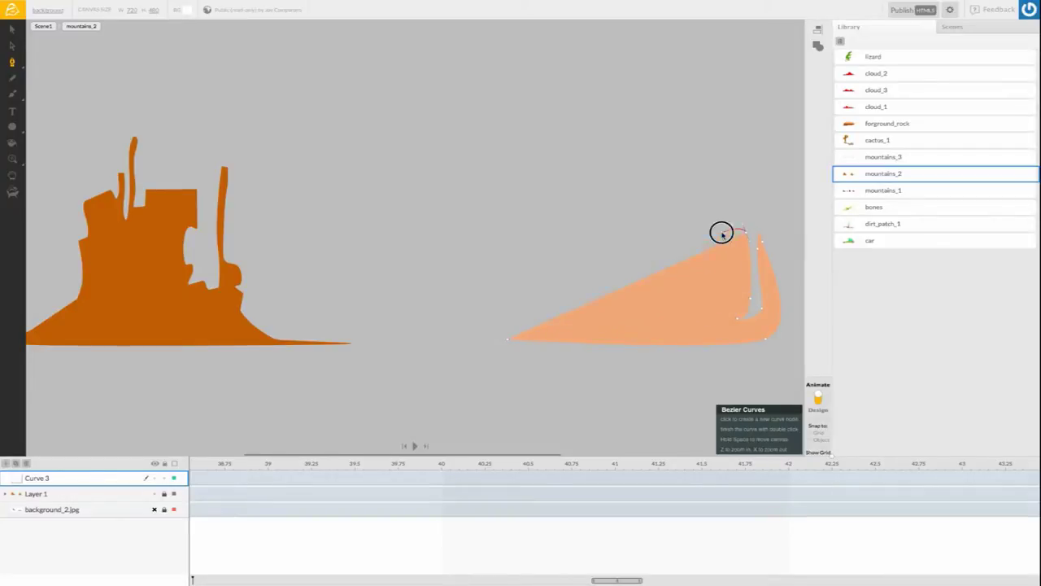
# - Continue the outline over the rounded top and down the left slope, closing the shape
pyautogui.click(724, 274)
pyautogui.click(698, 277)
pyautogui.click(695, 226)
pyautogui.click(620, 227)
pyautogui.click(622, 256)
pyautogui.click(606, 255)
pyautogui.click(572, 336)
pyautogui.click(538, 335)
pyautogui.click(528, 337)
pyautogui.click(507, 339)
# - Straighten the bottom edge, flatten the top and curve the right spike with Convert Bezier Node
pyautogui.click(11, 61)
pyautogui.click(37, 64)
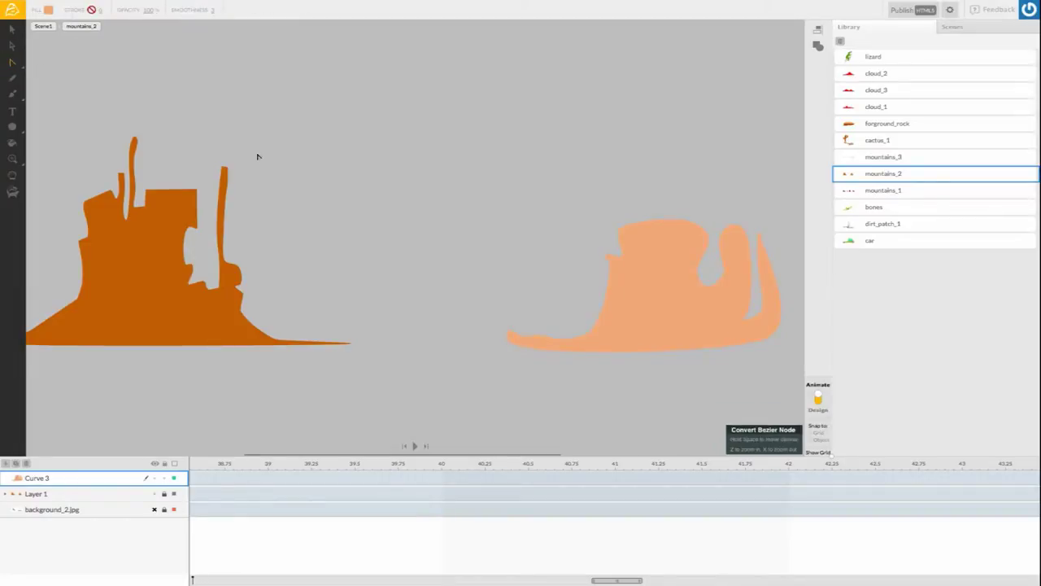
pyautogui.click(640, 356)
pyautogui.moveTo(752, 303); pyautogui.dragTo(726, 233)
pyautogui.moveTo(699, 275); pyautogui.dragTo(718, 276)
pyautogui.moveTo(702, 225); pyautogui.dragTo(710, 221)
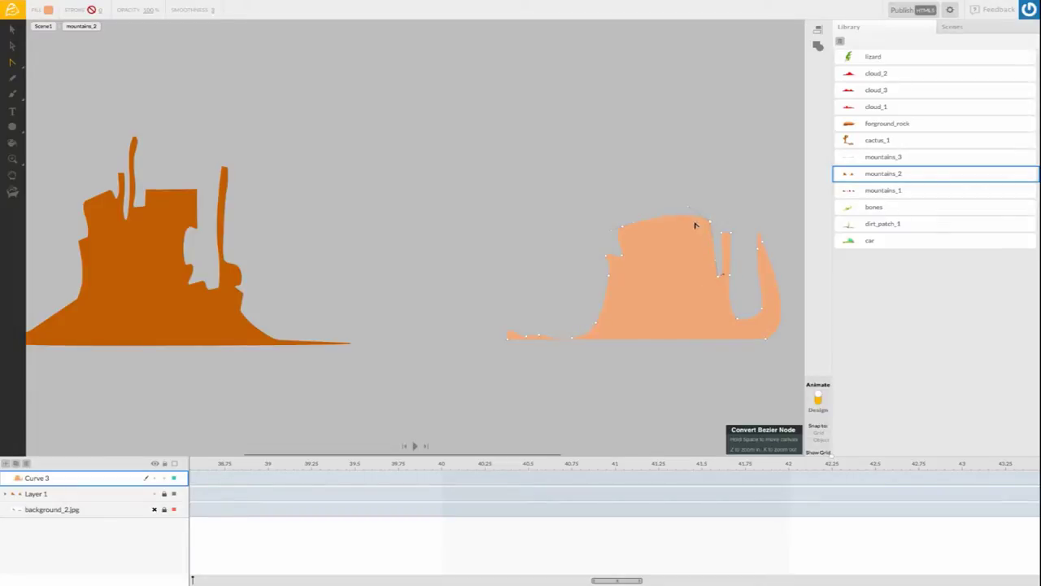
pyautogui.click(758, 249)
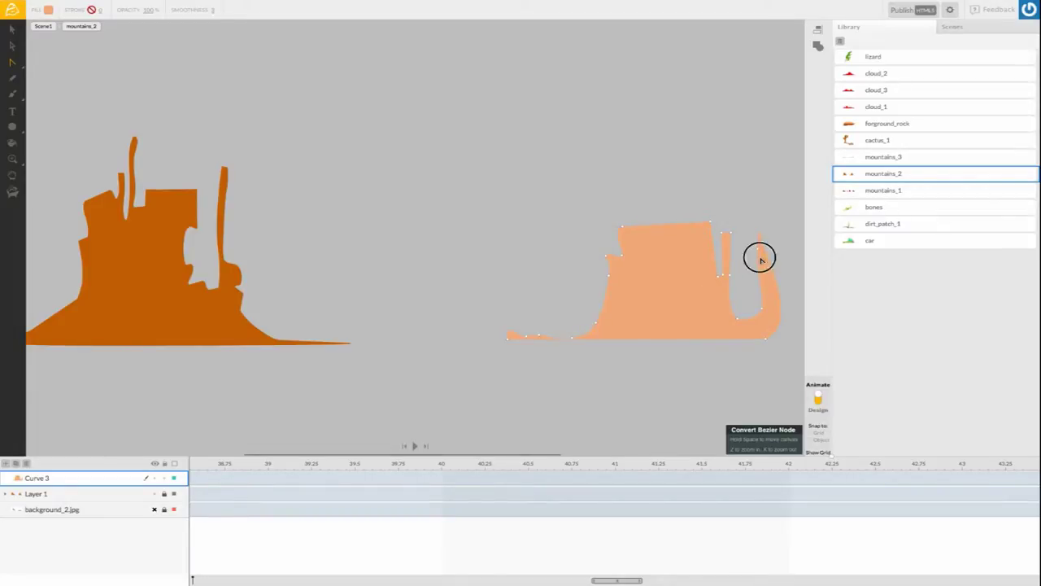
pyautogui.click(759, 312)
pyautogui.click(758, 312)
# - Check the finished rock's nodes and select the whole new rock shape
pyautogui.click(566, 282)
pyautogui.click(614, 262)
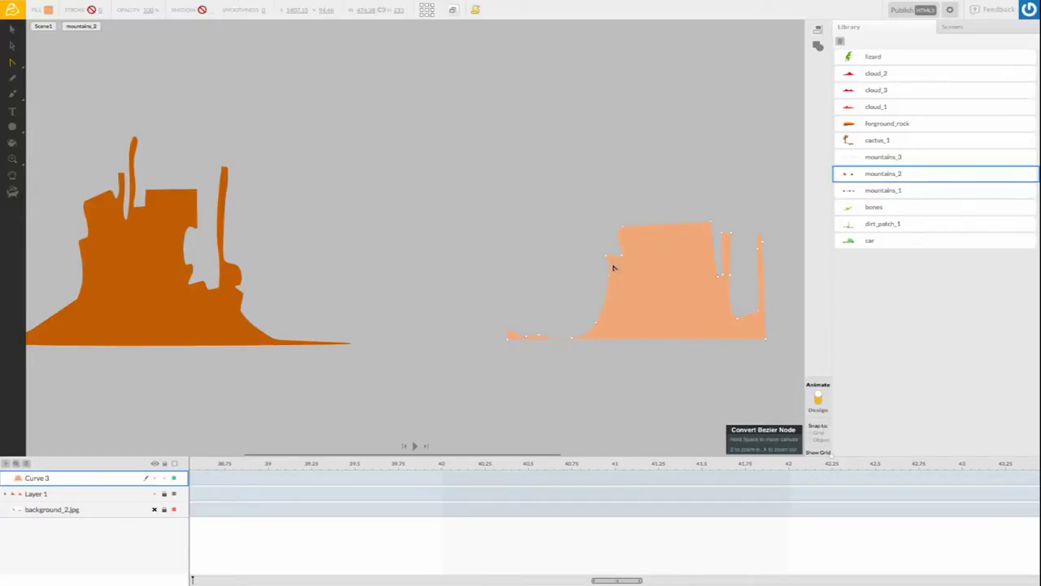
pyautogui.click(571, 329)
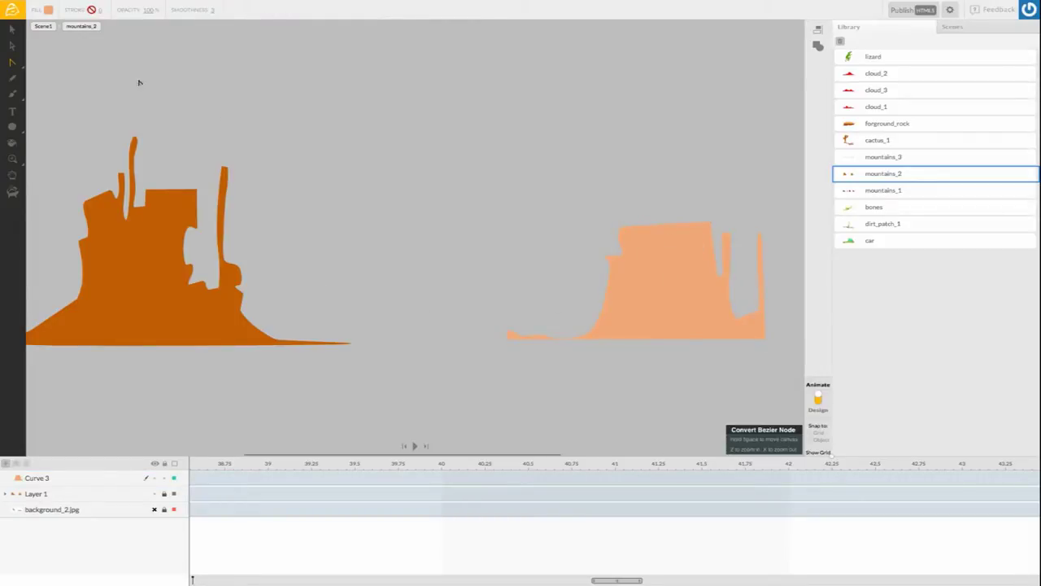
pyautogui.click(11, 30)
# - Fill the new rock orange, trying red first, to match the first rock
pyautogui.click(636, 245)
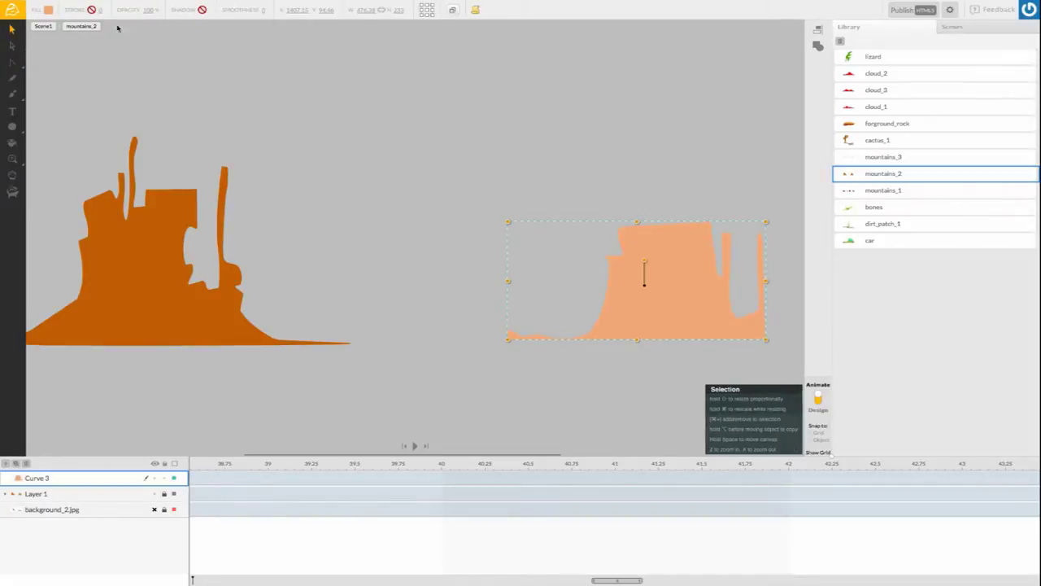
pyautogui.click(48, 11)
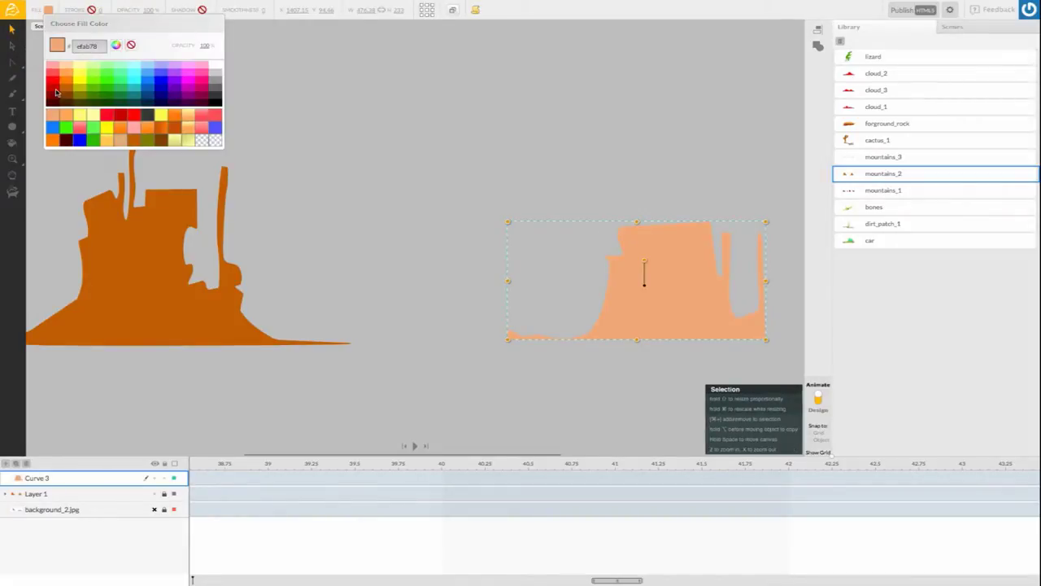
pyautogui.click(56, 92)
pyautogui.hscroll(1, 50, 62)
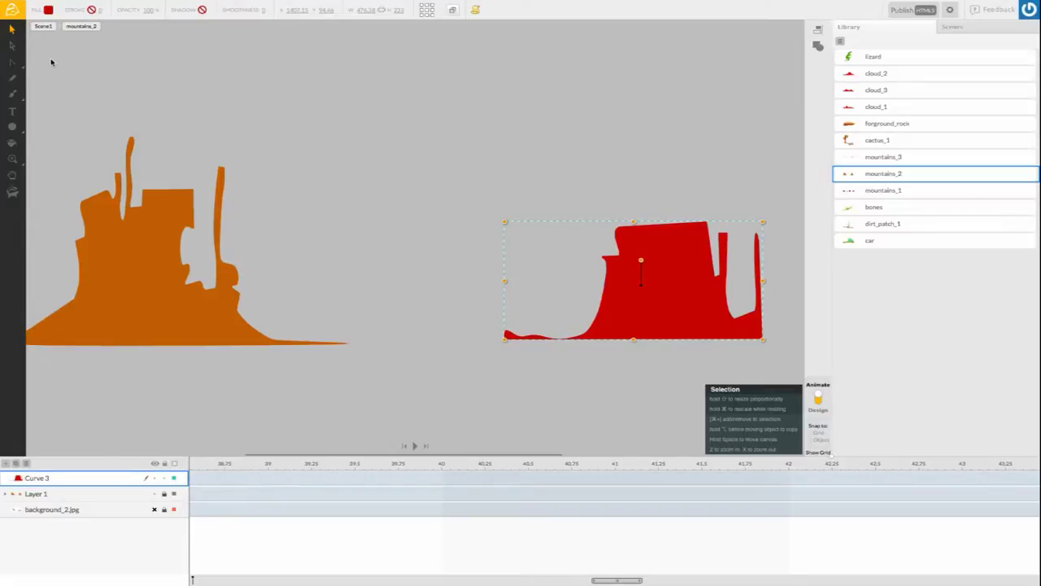
pyautogui.click(48, 11)
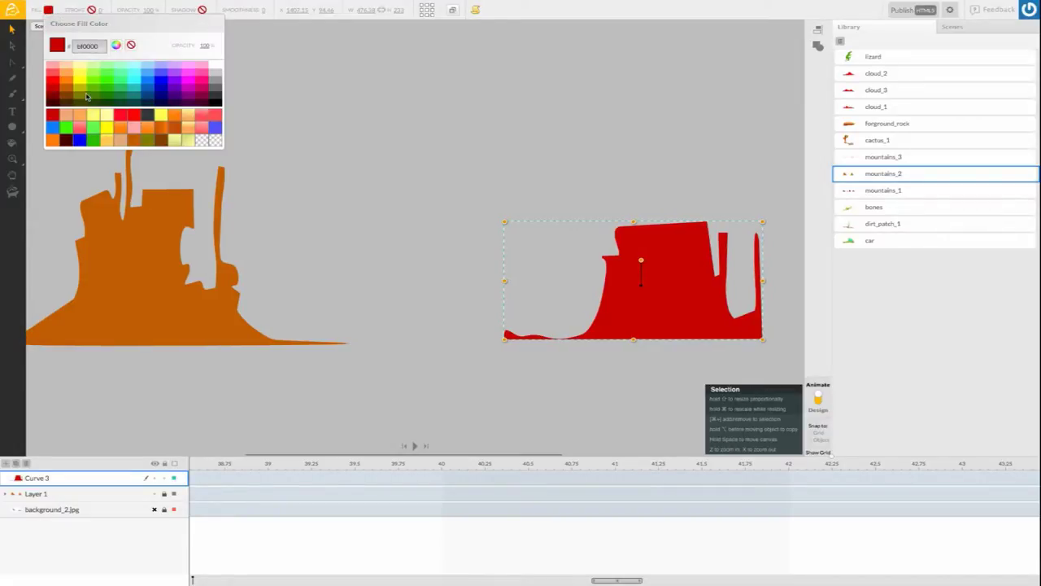
pyautogui.click(72, 92)
pyautogui.click(295, 119)
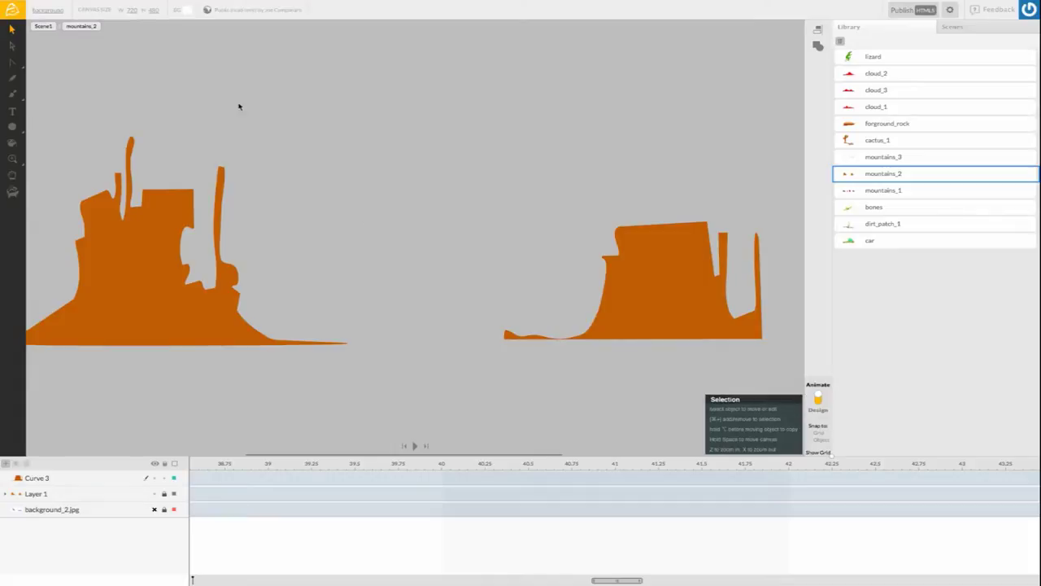
# - Back in Scene1, move the mountains_2 rocks to the right and select their layer
pyautogui.click(43, 26)
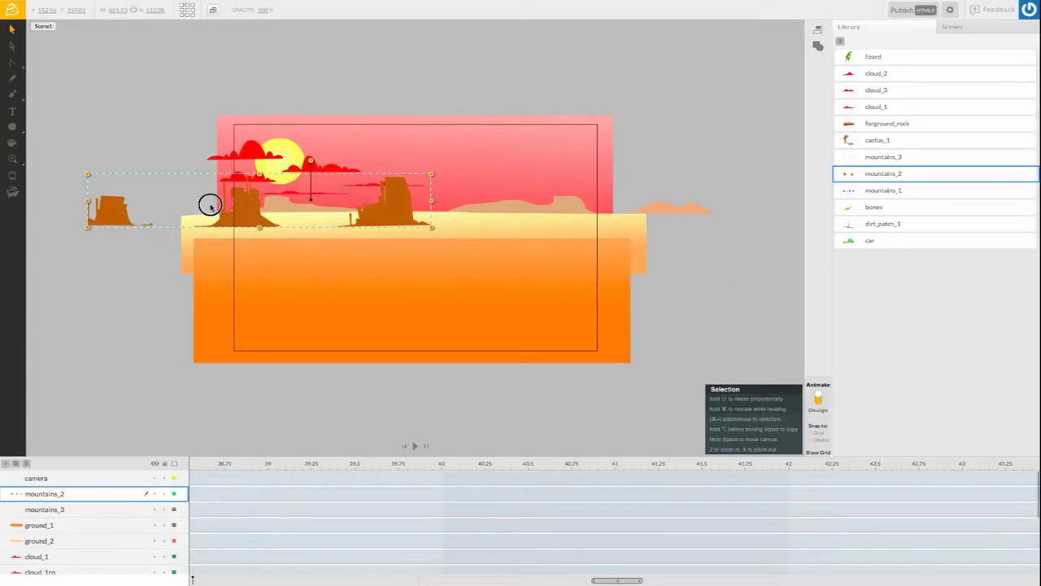
pyautogui.moveTo(209, 204); pyautogui.dragTo(249, 221)
pyautogui.click(172, 177)
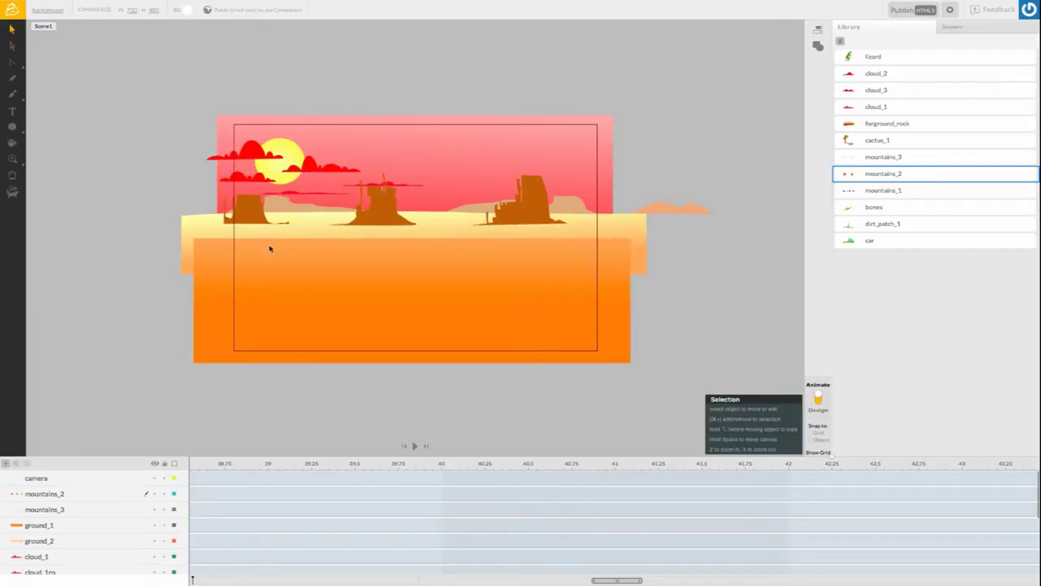
pyautogui.click(379, 214)
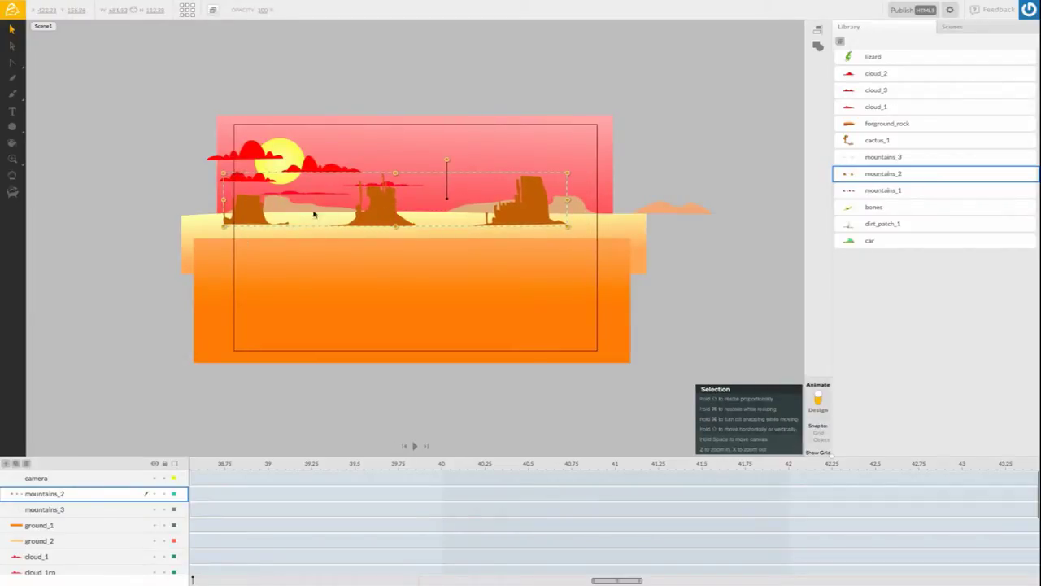
pyautogui.click(172, 176)
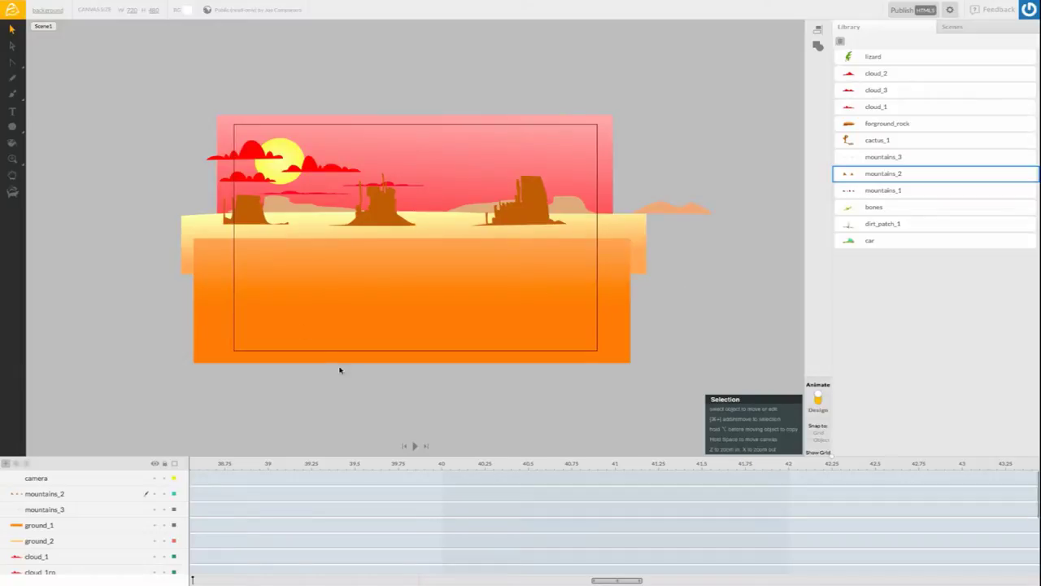
pyautogui.click(88, 494)
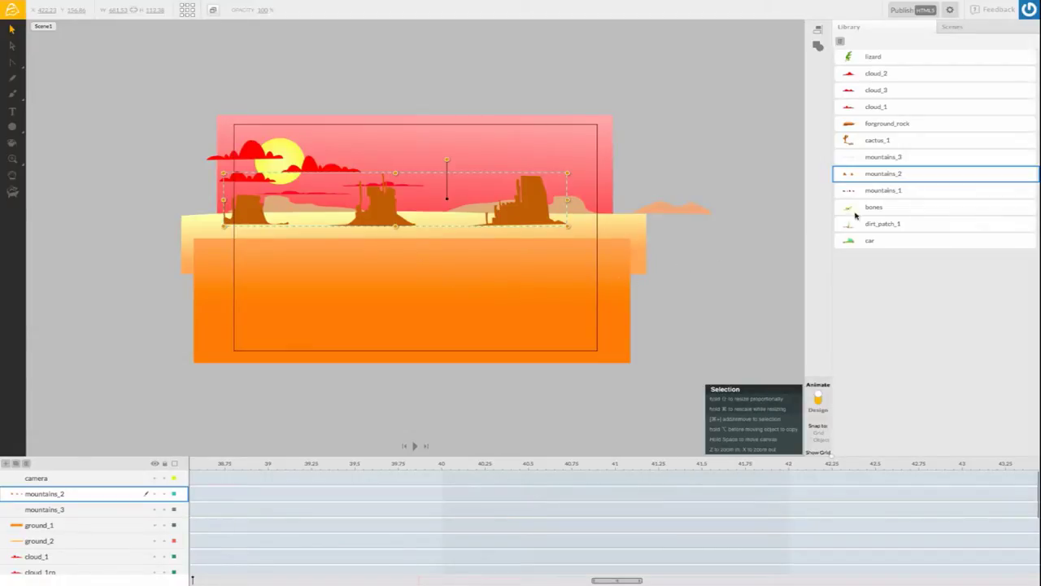
# - Drag mountains_1 from the Library onto the canvas and position it over the horizon
pyautogui.click(885, 191)
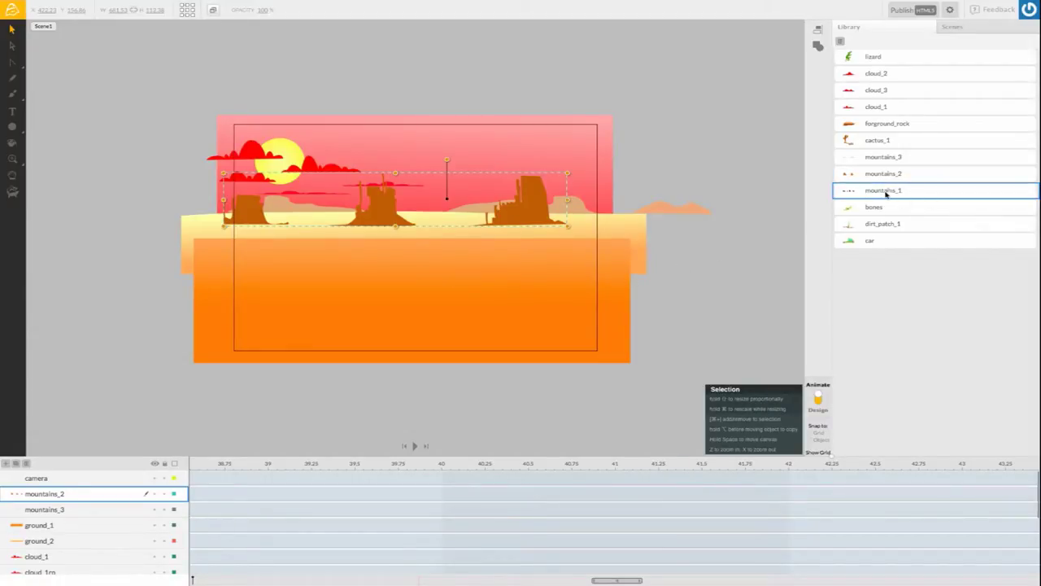
pyautogui.moveTo(887, 193); pyautogui.dragTo(146, 160)
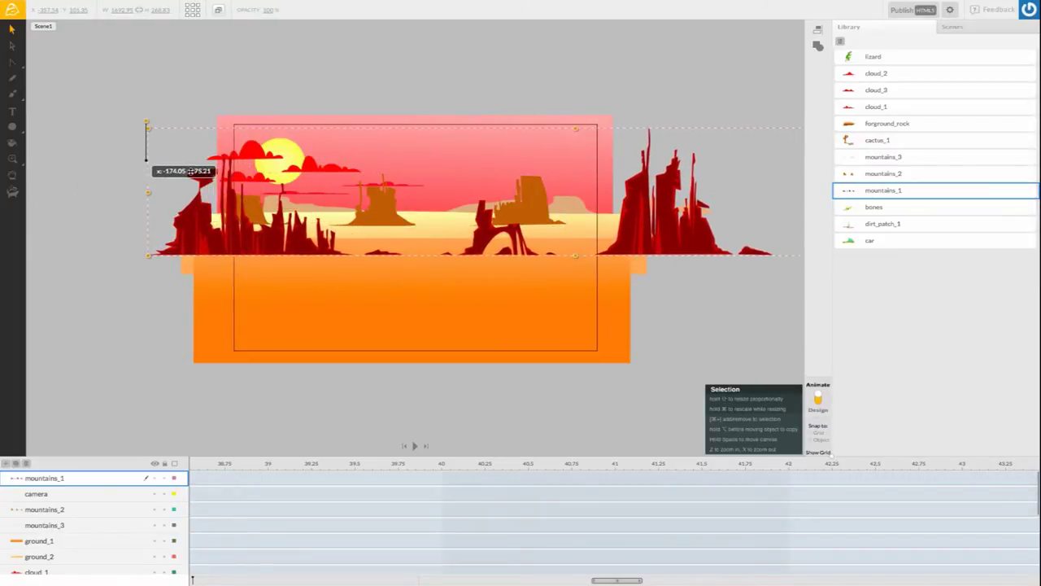
pyautogui.moveTo(681, 246); pyautogui.dragTo(623, 228)
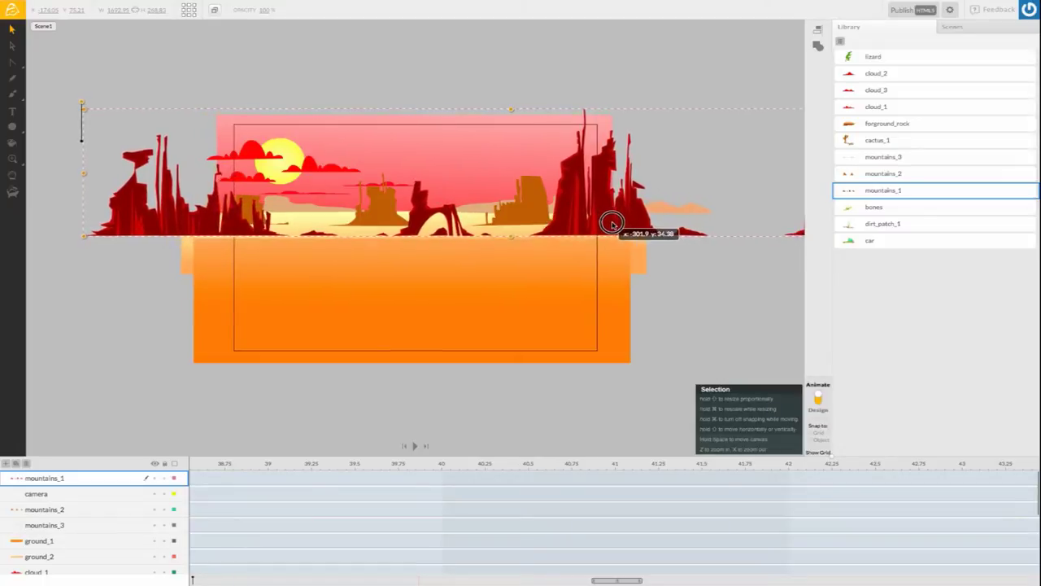
pyautogui.moveTo(612, 224); pyautogui.dragTo(614, 228)
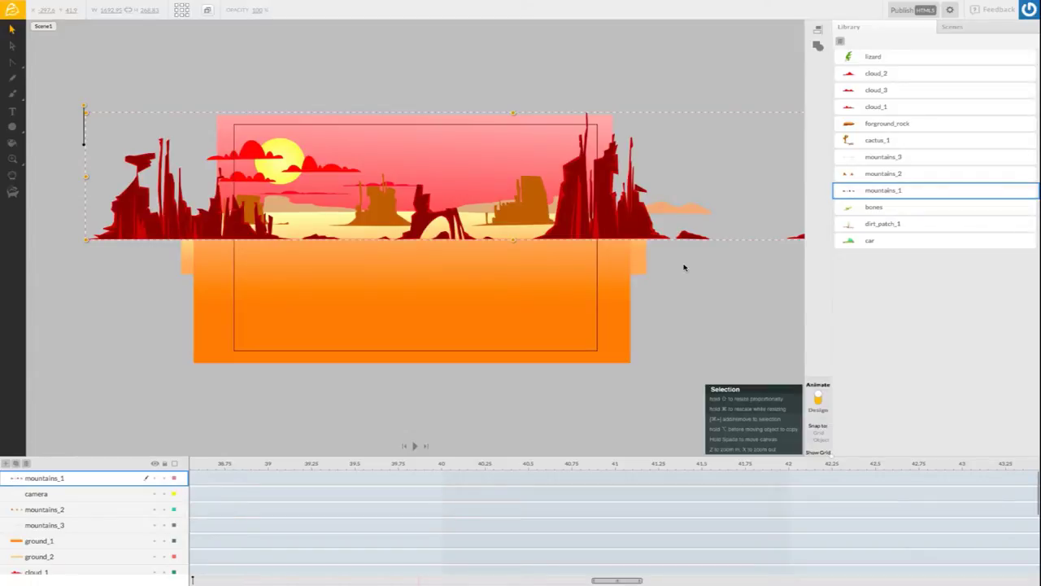
pyautogui.click(683, 267)
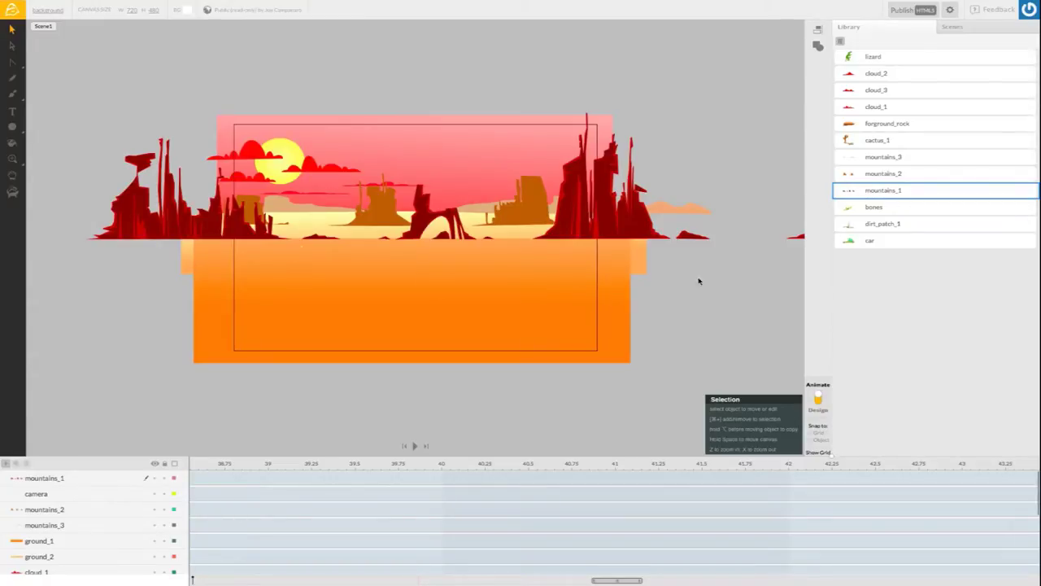
# - Nudge the mountains_1 rocks slightly to fine-tune their position
pyautogui.click(618, 216)
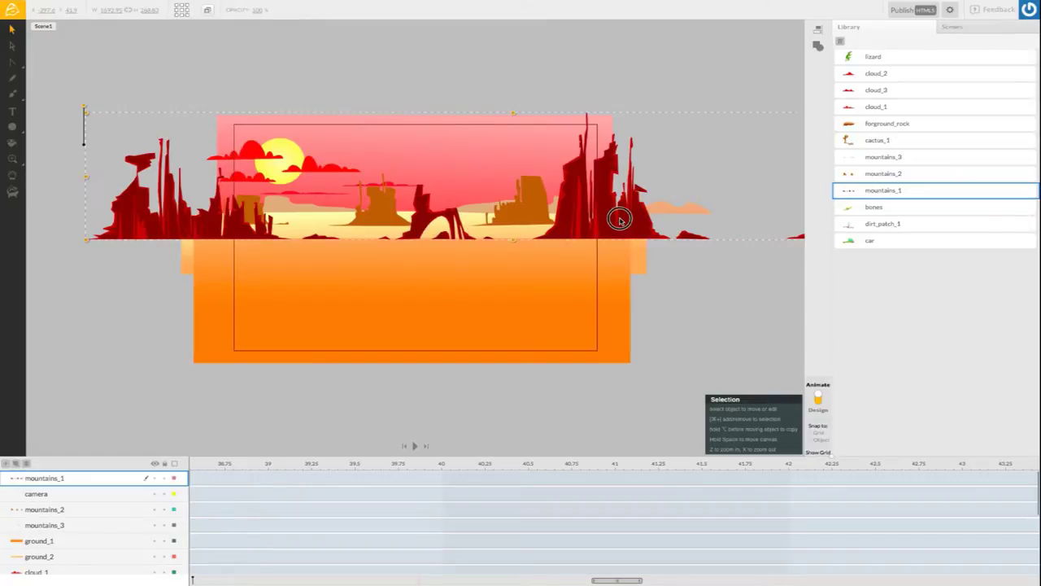
pyautogui.moveTo(618, 217)
pyautogui.mouseDown()
pyautogui.moveTo(330, 217)
pyautogui.moveTo(702, 220)
pyautogui.moveTo(480, 220)
pyautogui.moveTo(635, 218)
pyautogui.mouseUp()
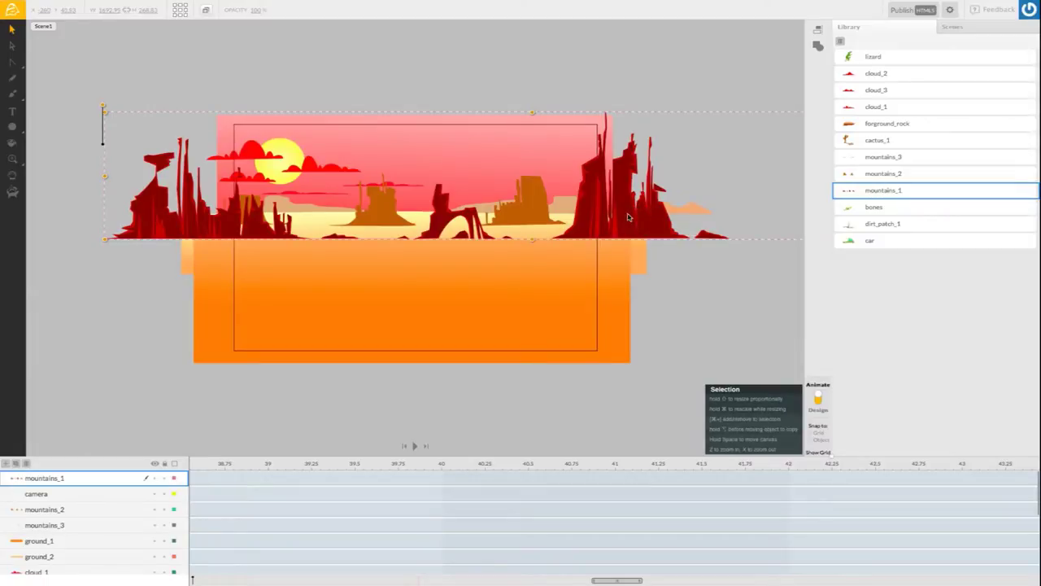
pyautogui.click(653, 376)
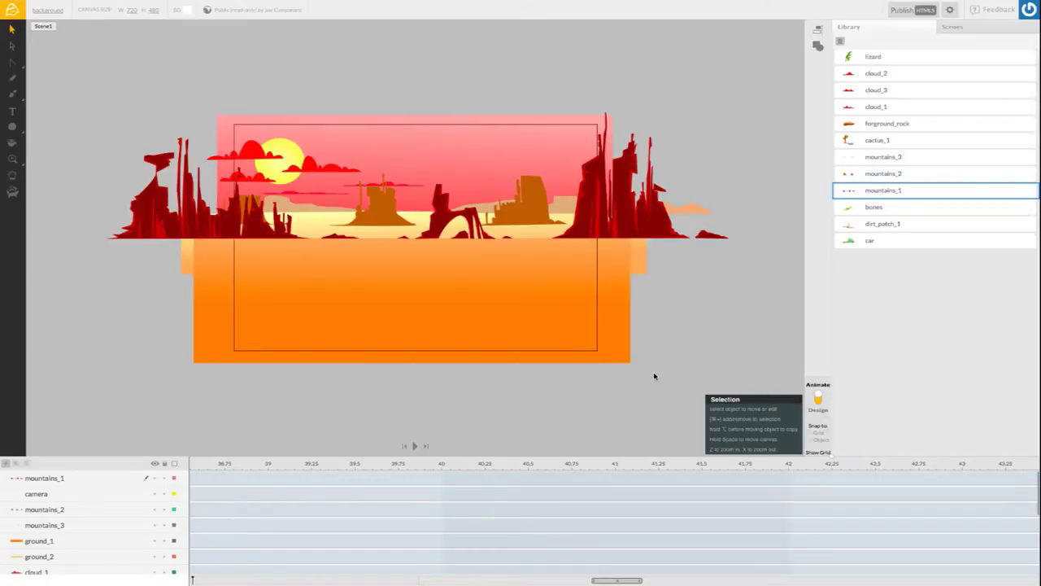
pyautogui.click(299, 232)
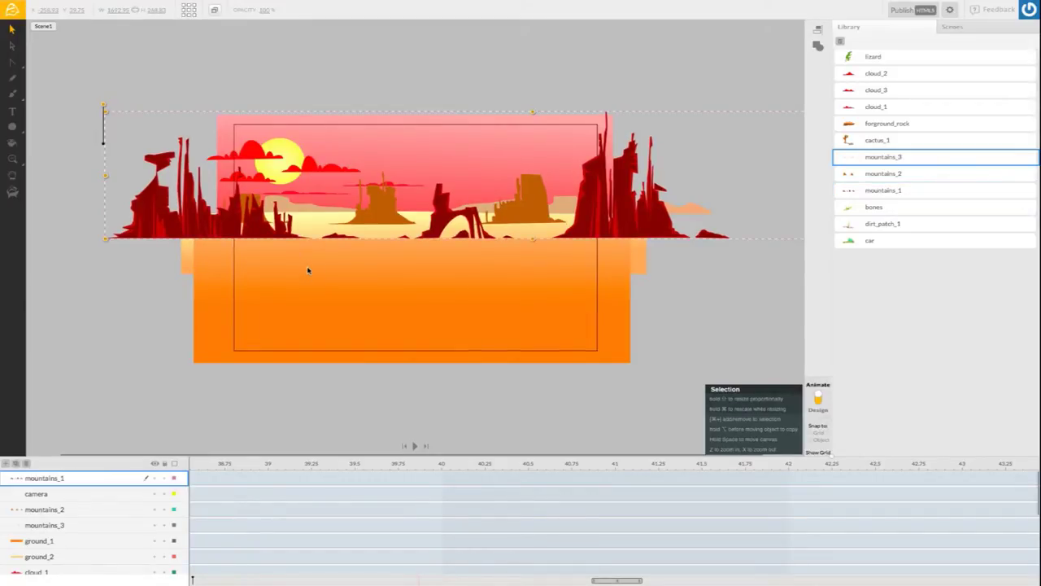
pyautogui.moveTo(264, 221); pyautogui.dragTo(260, 222)
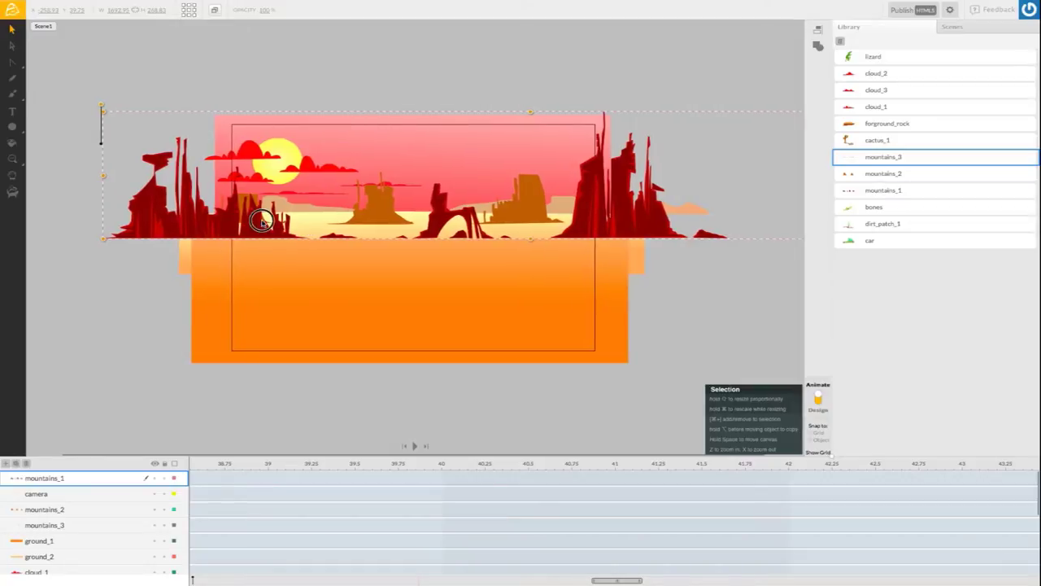
# - Open mountains_1 for editing and pan so empty space shows right of the spires
pyautogui.doubleClick(261, 222)
pyautogui.hscroll(5, 561, 299)
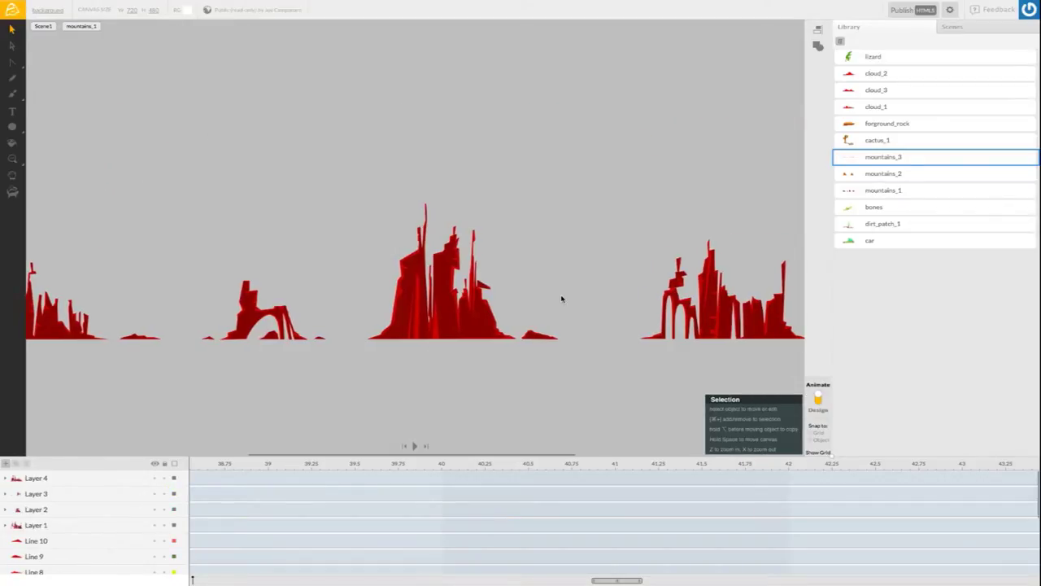
pyautogui.hscroll(3, 556, 296)
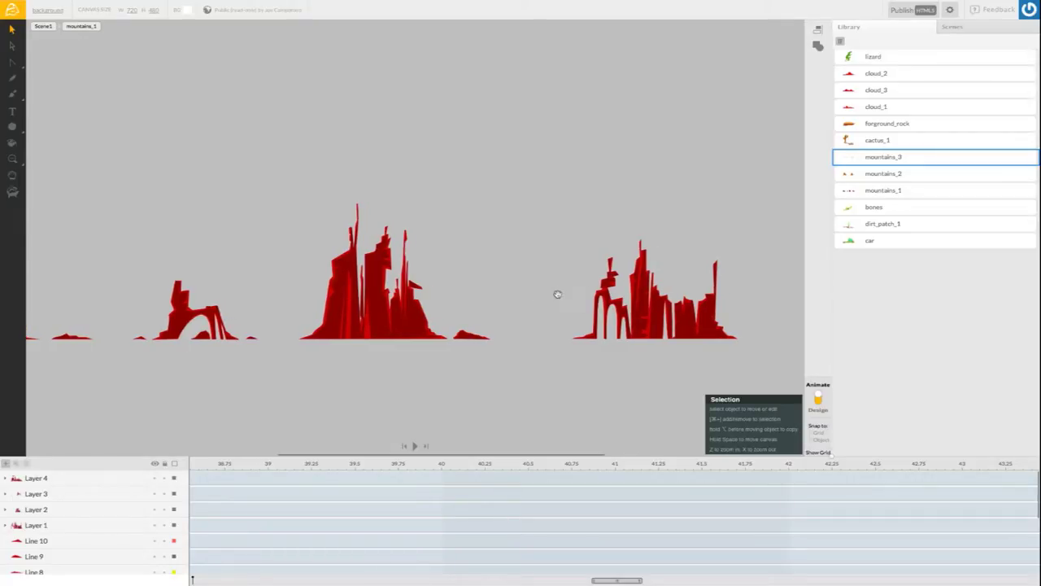
pyautogui.press('space')
pyautogui.hscroll(10, 555, 293)
pyautogui.hscroll(2, 385, 242)
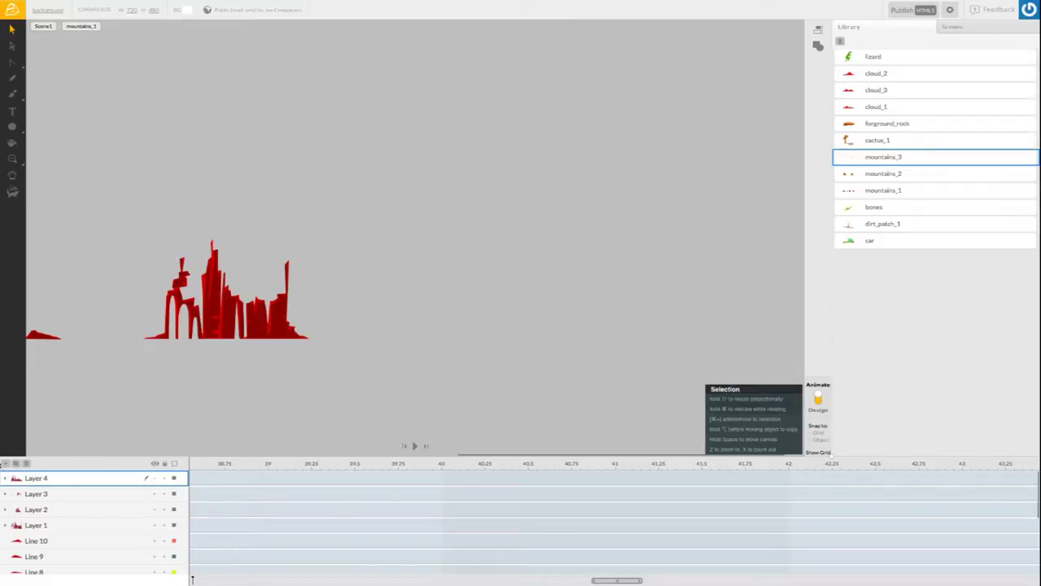
# - Add a new layer, lock all other layers, and select the Bezier Curves pen
pyautogui.click(7, 462)
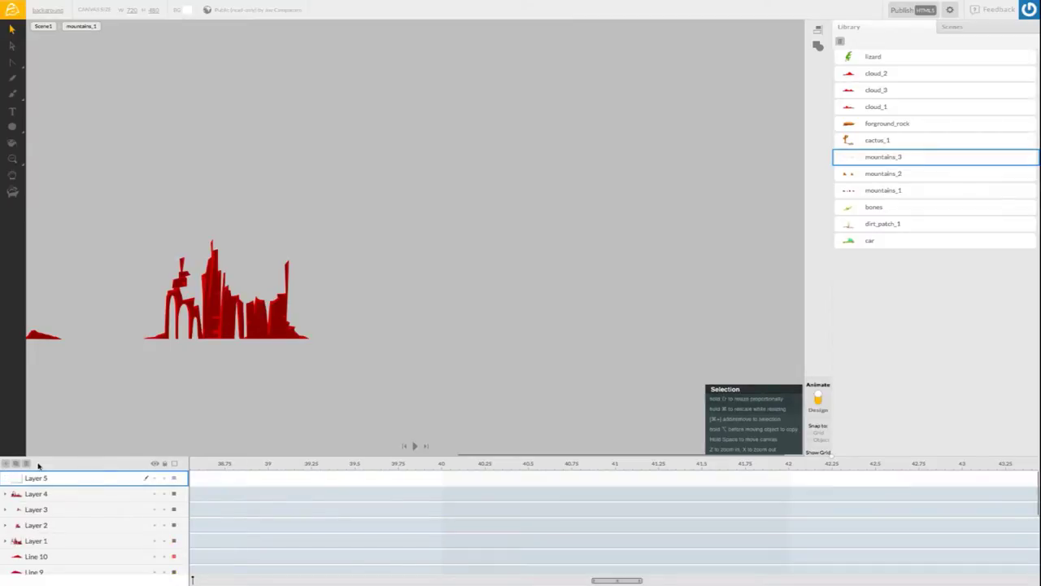
pyautogui.click(165, 463)
pyautogui.click(12, 62)
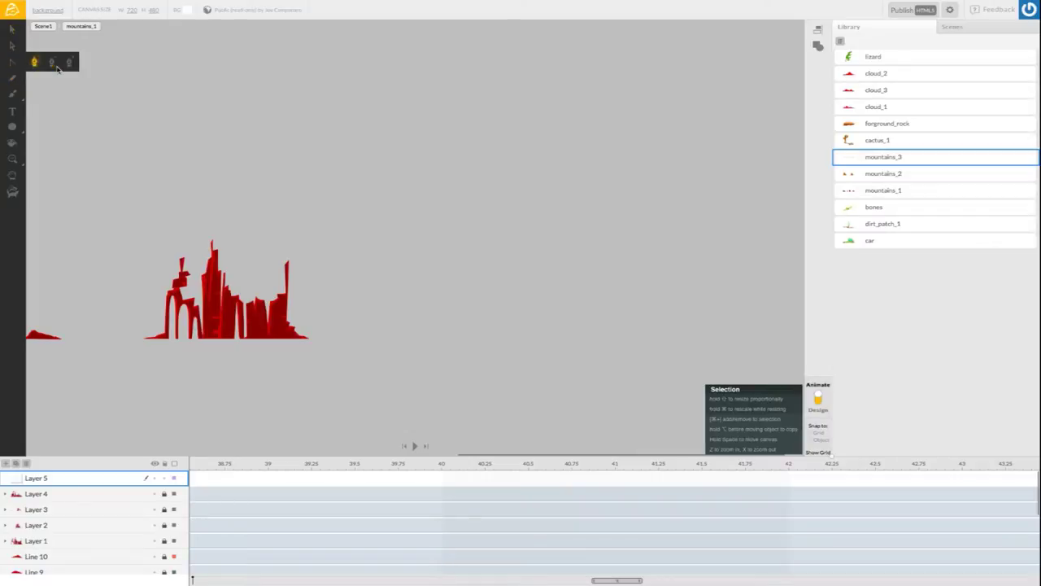
pyautogui.click(34, 63)
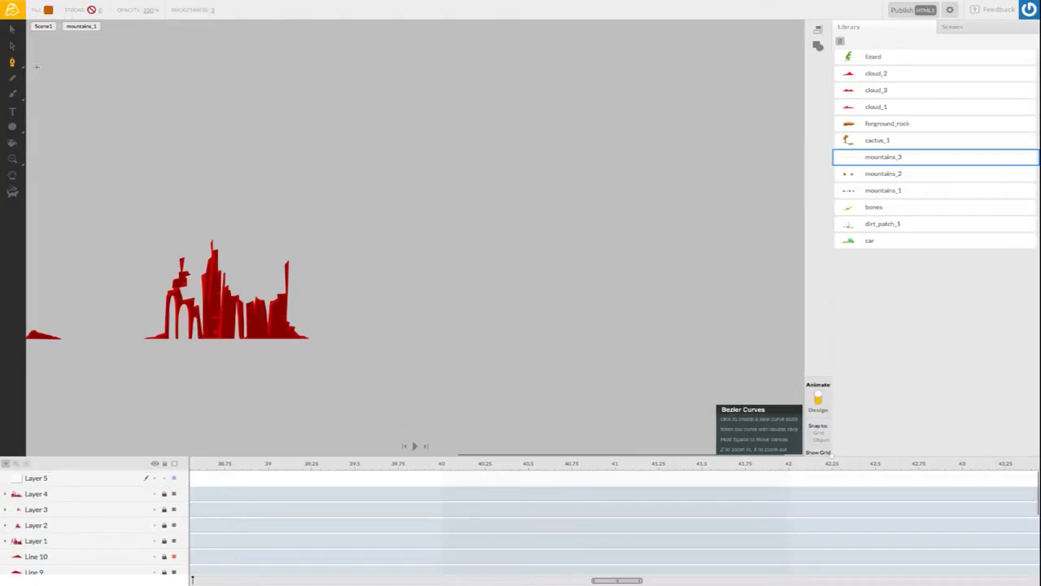
# - Draw a closed orange two-pronged spire shape to the right of the red rocks
pyautogui.click(340, 339)
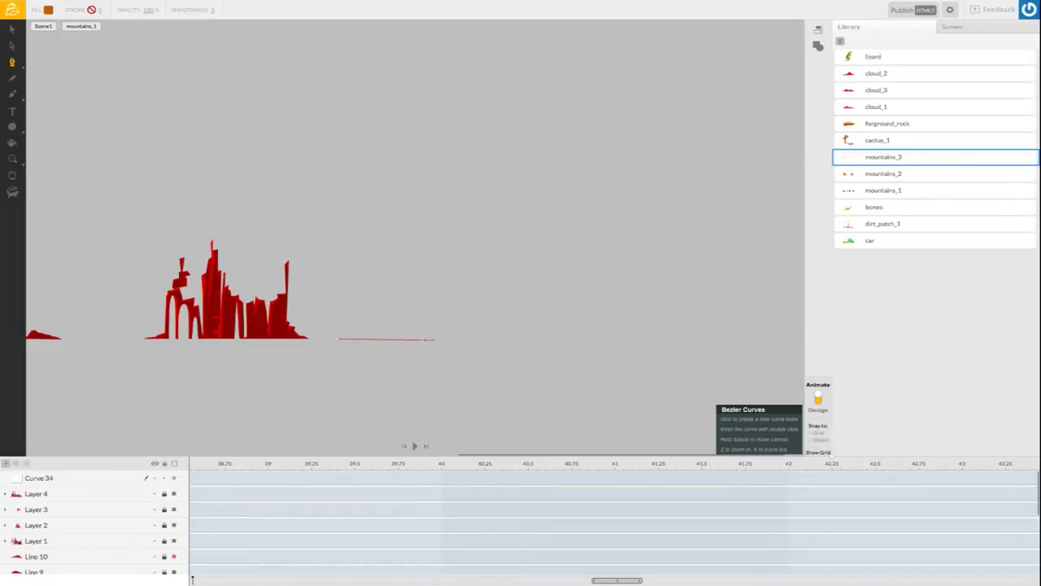
pyautogui.click(379, 338)
pyautogui.doubleClick(367, 330)
pyautogui.click(356, 325)
pyautogui.click(357, 280)
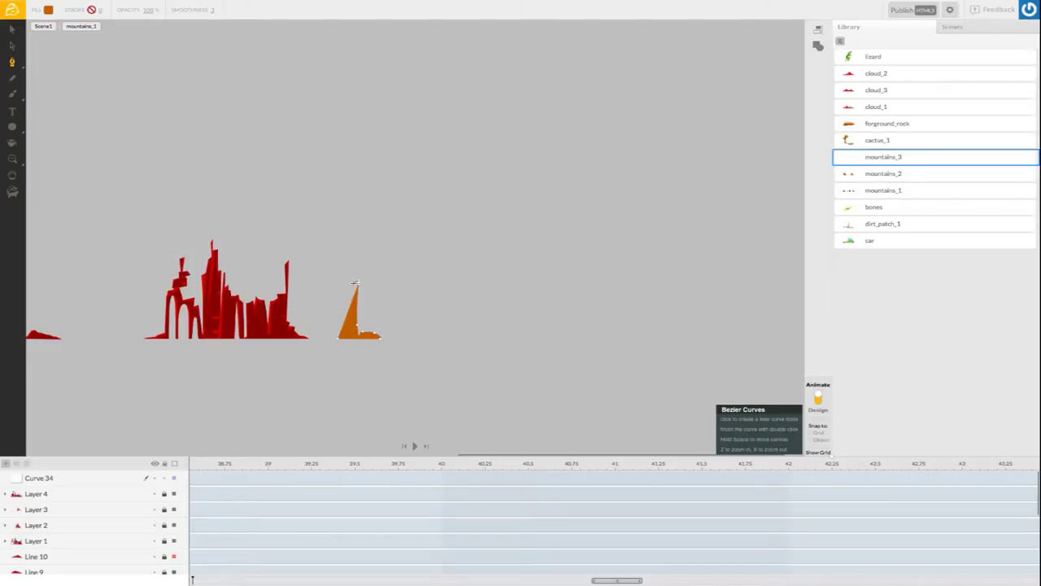
pyautogui.click(354, 330)
pyautogui.click(349, 328)
pyautogui.click(348, 296)
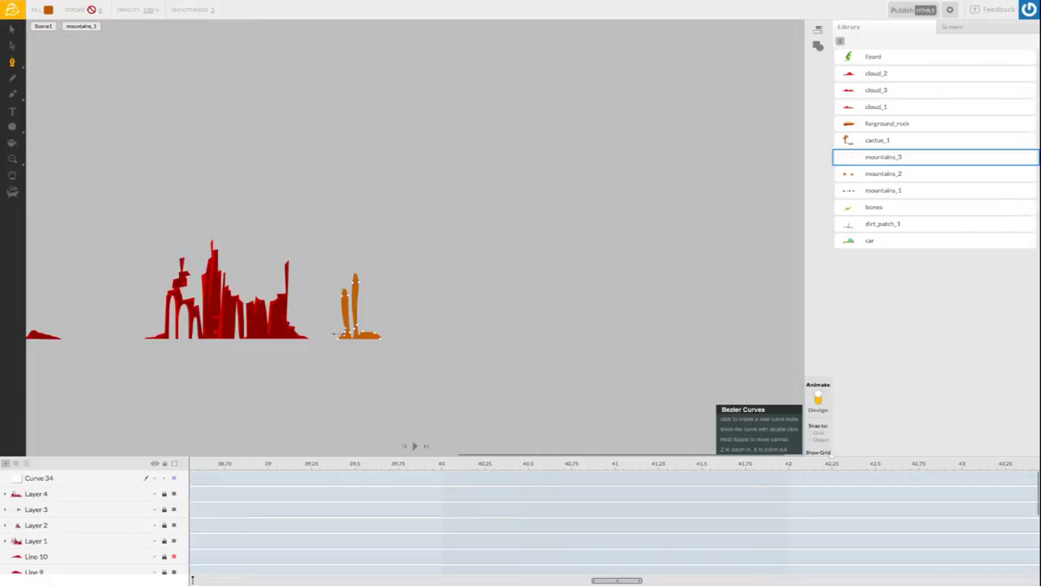
pyautogui.click(333, 334)
pyautogui.click(335, 337)
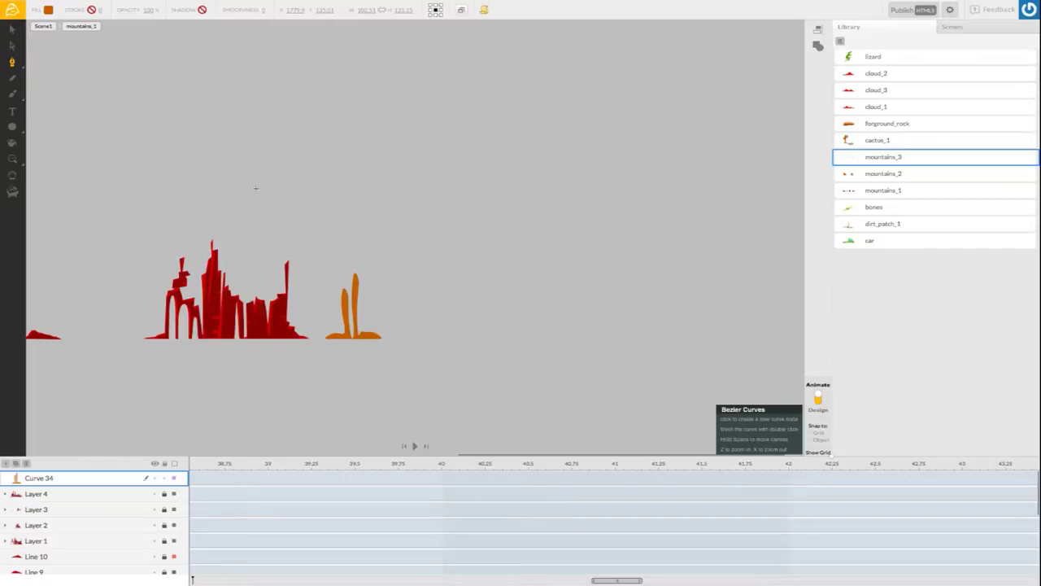
# - Zoom in and convert the right prong's tip, top, base and foot nodes to sharp corners
pyautogui.click(13, 158)
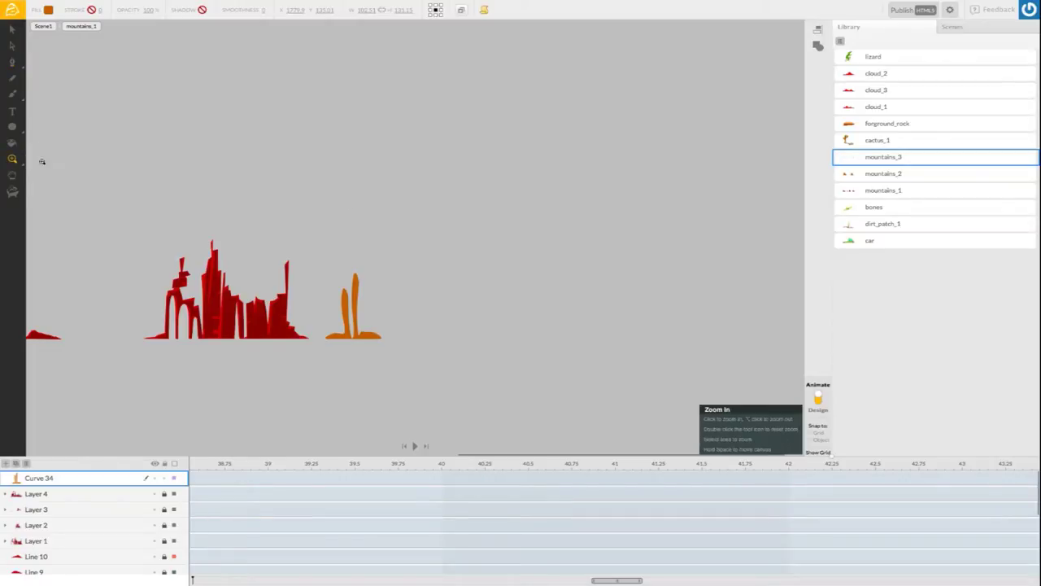
pyautogui.click(352, 314)
pyautogui.click(241, 343)
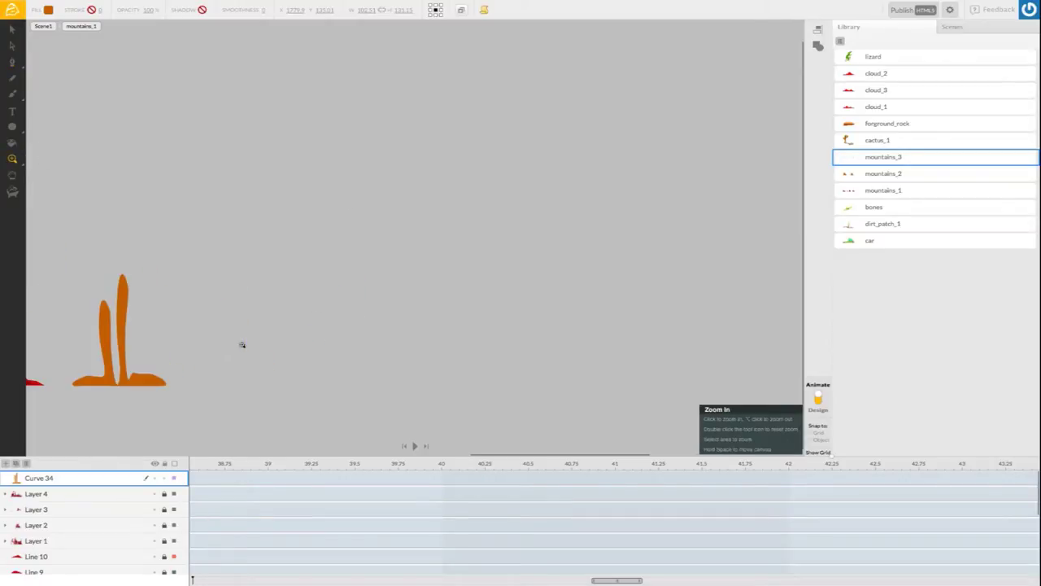
pyautogui.click(153, 335)
pyautogui.moveTo(147, 334); pyautogui.dragTo(594, 249)
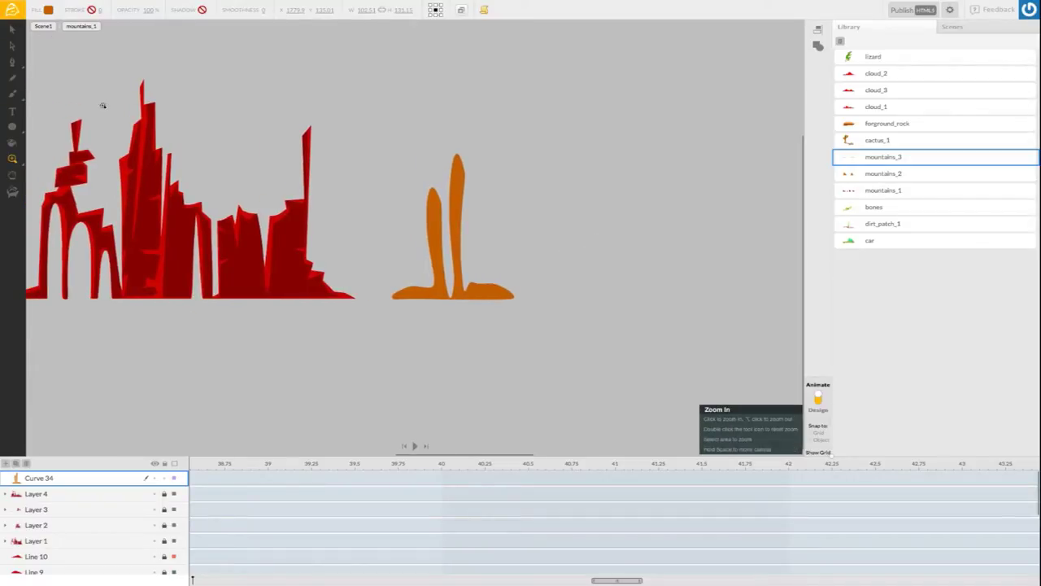
pyautogui.click(14, 64)
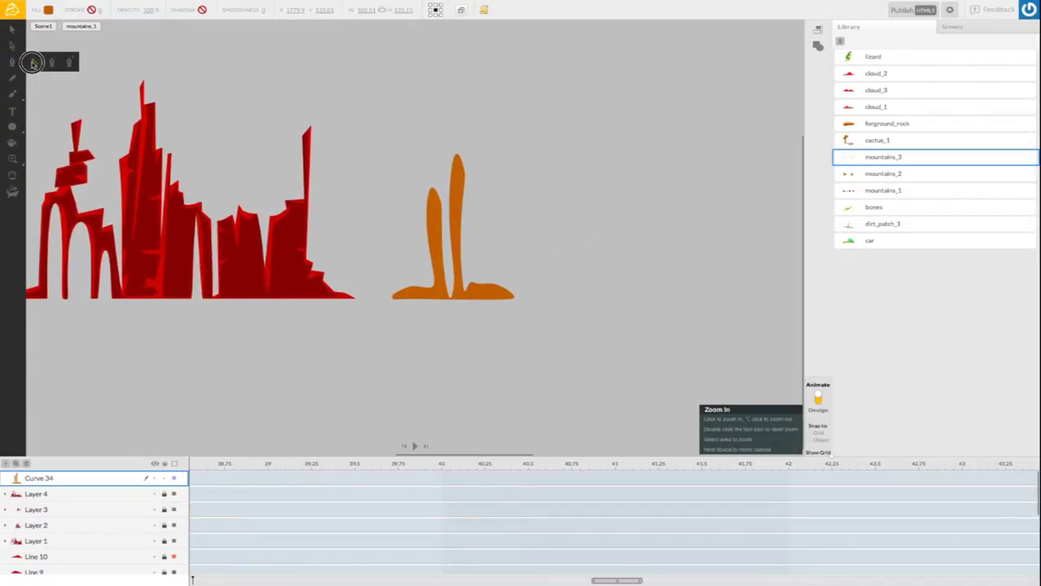
pyautogui.click(461, 222)
pyautogui.click(458, 159)
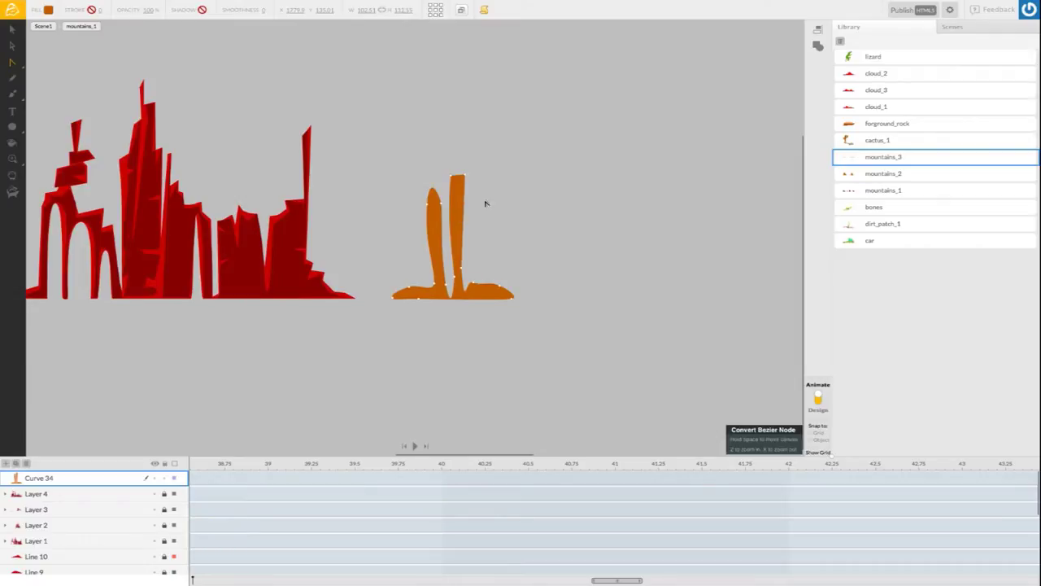
pyautogui.click(472, 284)
pyautogui.click(510, 296)
# - Square off the left arm's tip and corner, then reselect the orange spire
pyautogui.click(513, 297)
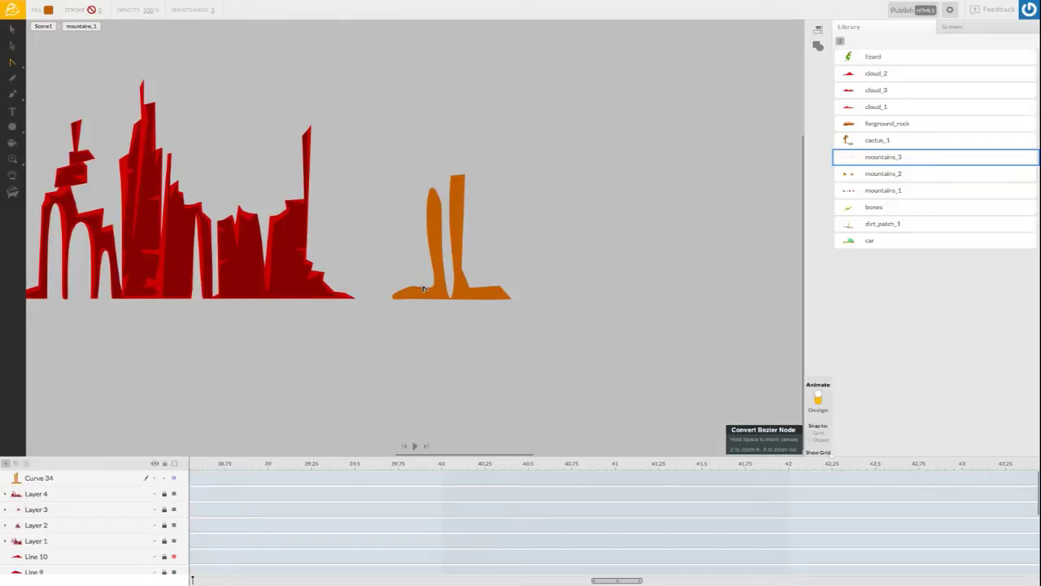
pyautogui.click(429, 194)
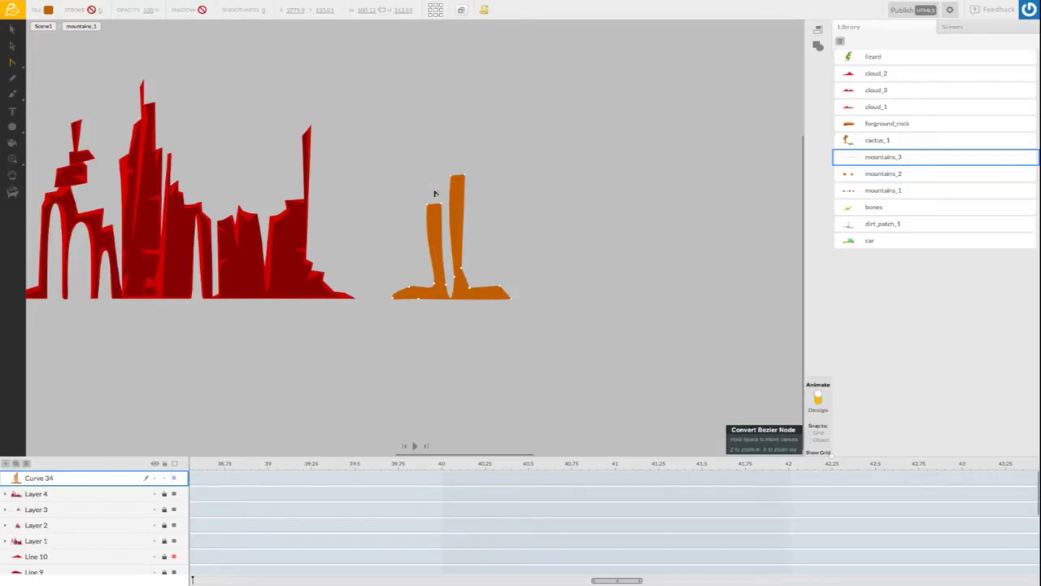
pyautogui.click(383, 255)
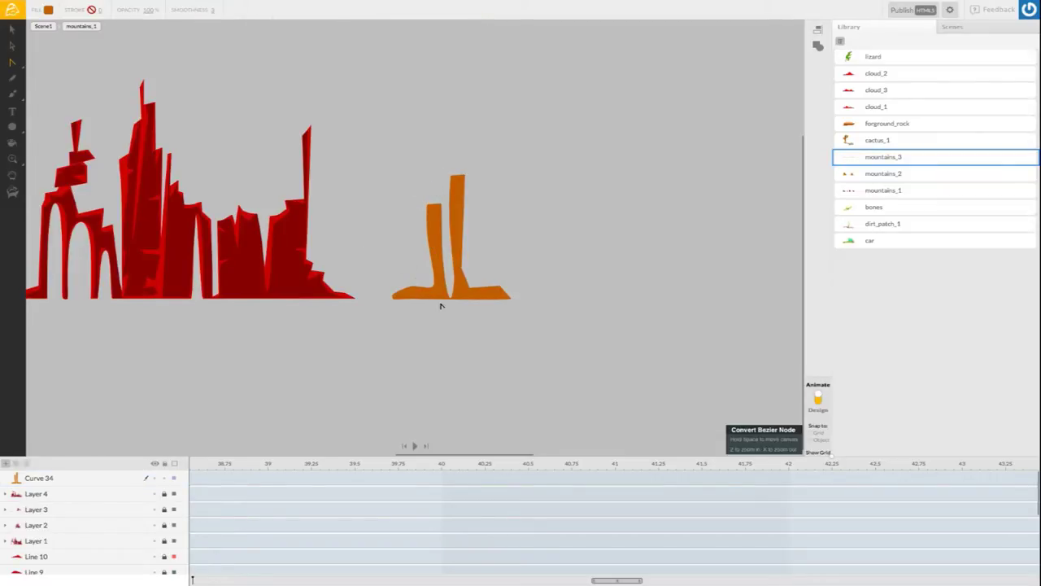
pyautogui.click(434, 221)
# - Fill Curve 34 red, add a new empty layer, and reselect Curve 34
pyautogui.click(48, 10)
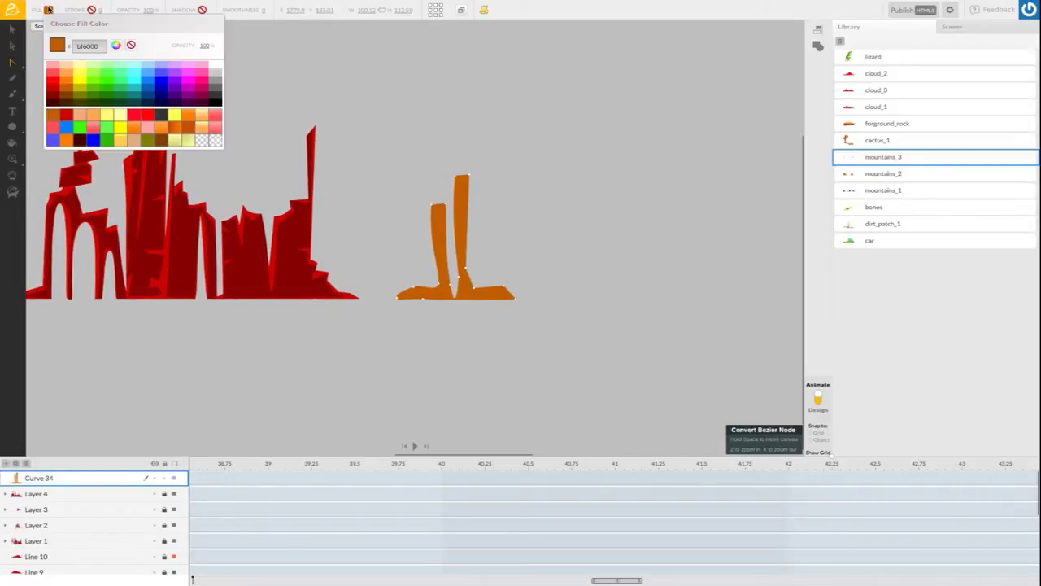
pyautogui.click(49, 88)
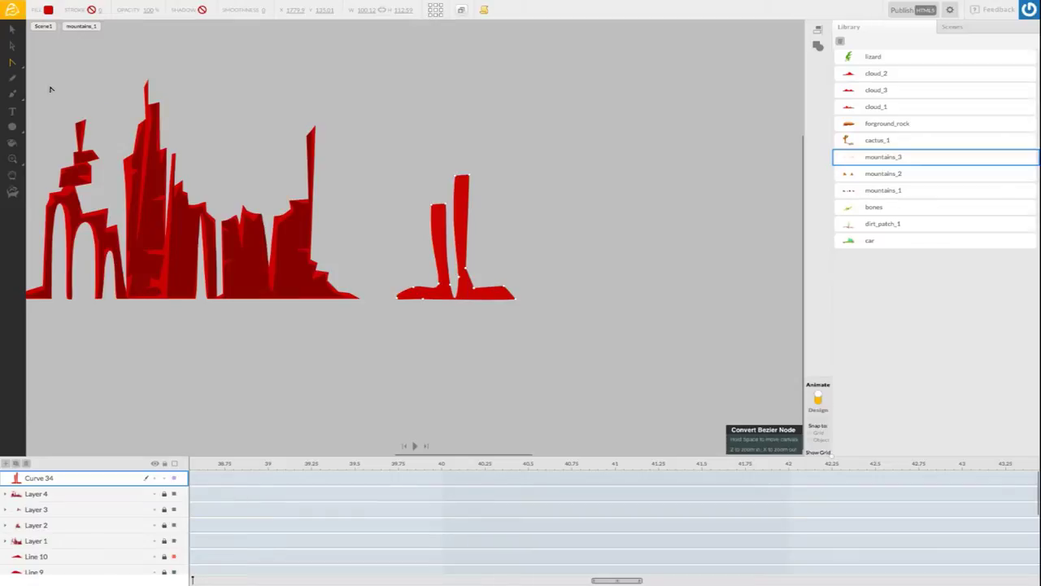
pyautogui.click(368, 143)
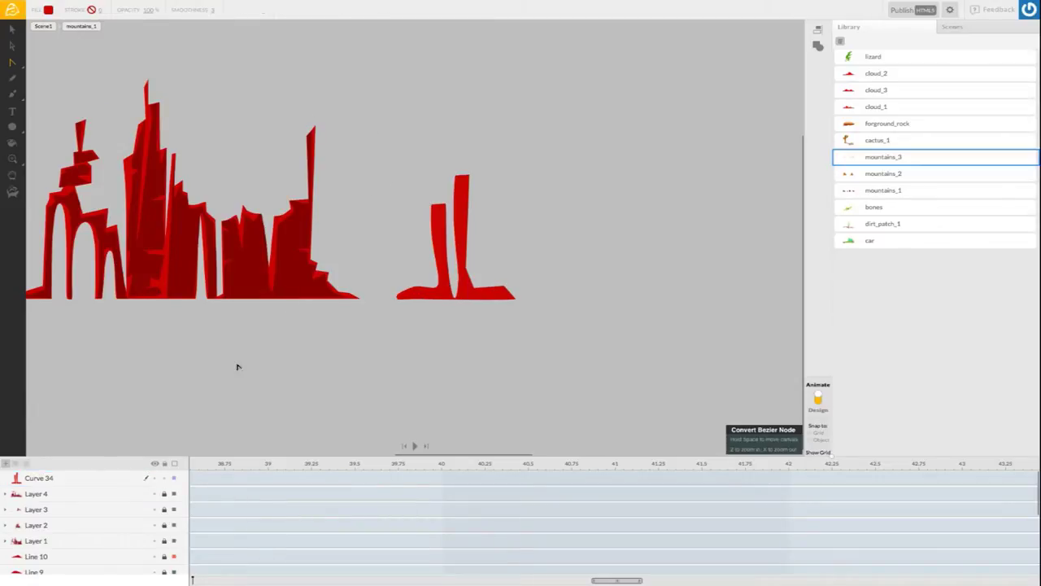
pyautogui.click(6, 462)
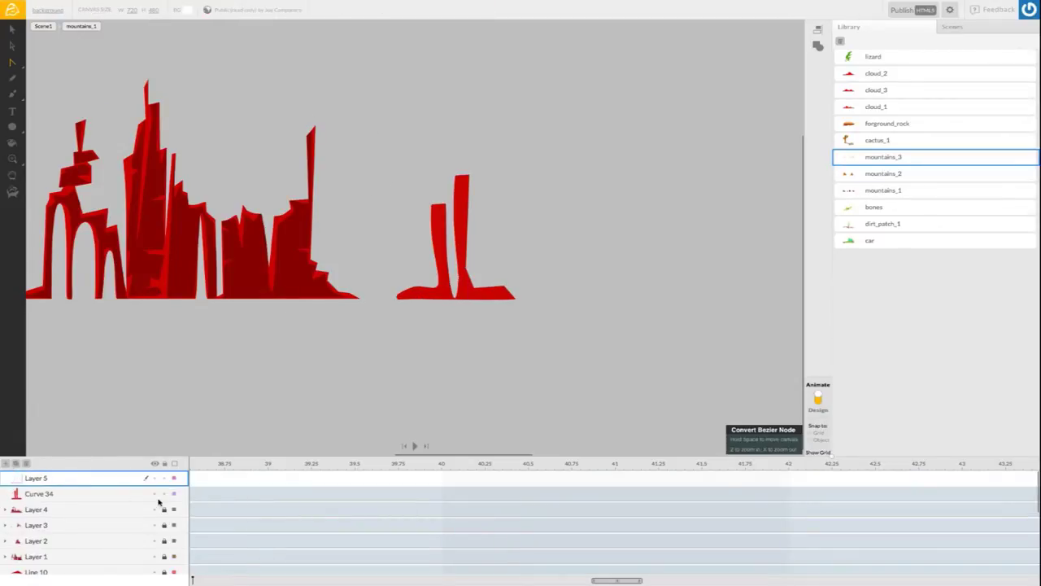
pyautogui.click(167, 495)
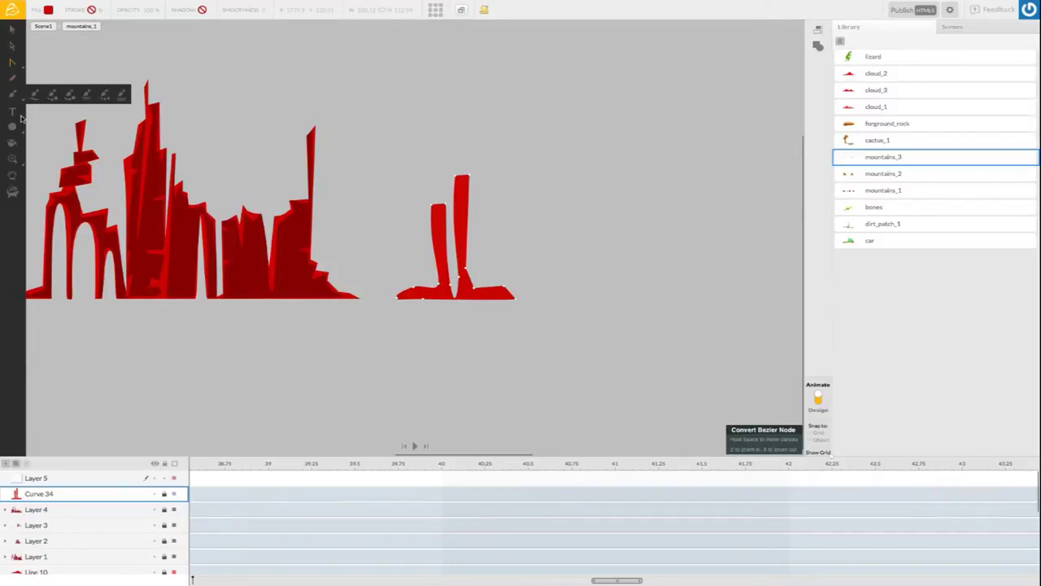
# - Draw a closed pointed shading shape over the tall right spire with the Bezier pen
pyautogui.moveTo(22, 108)
pyautogui.moveTo(12, 65)
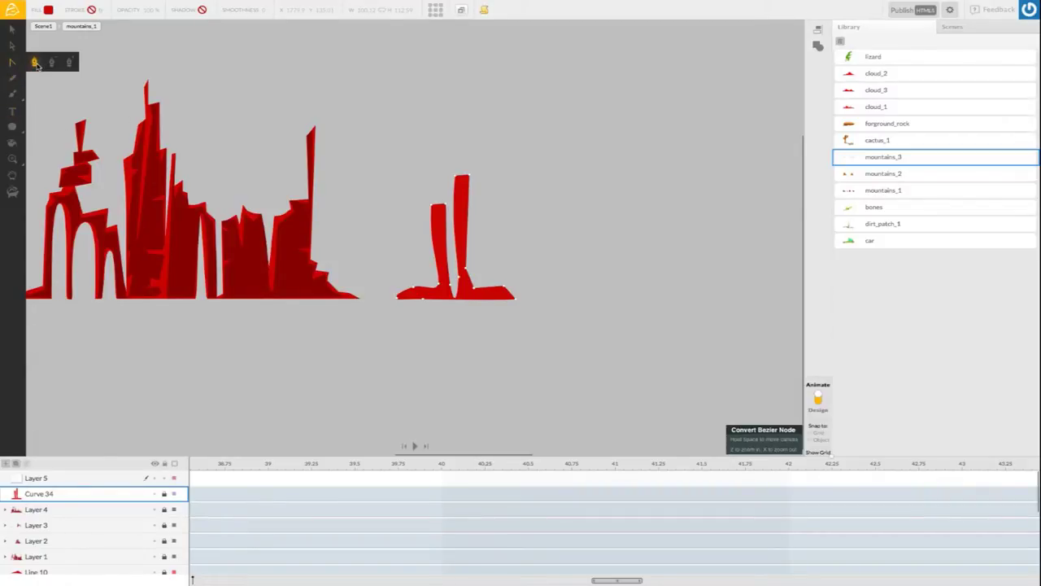
pyautogui.click(36, 61)
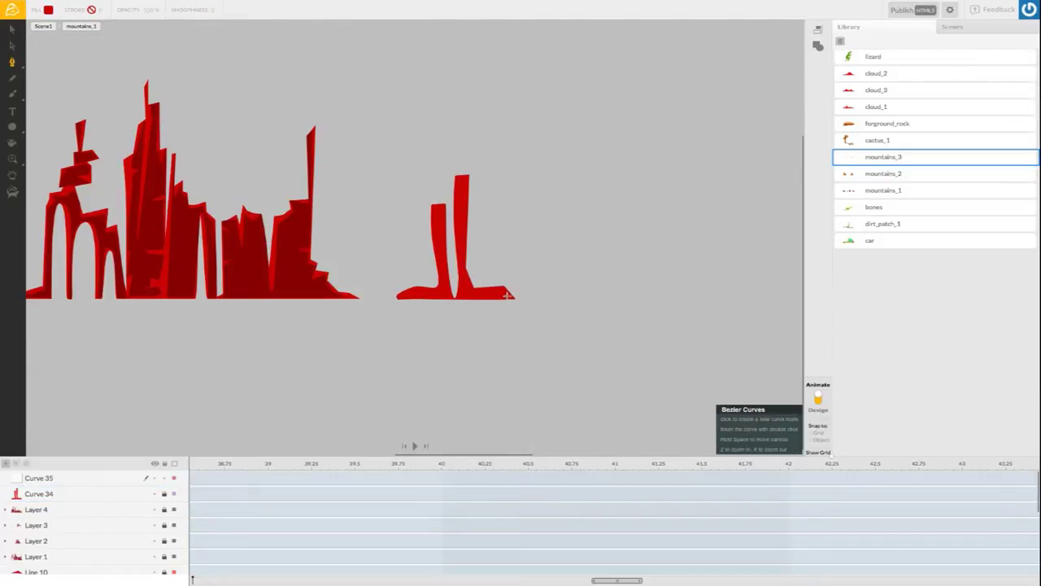
pyautogui.click(502, 290)
pyautogui.click(462, 177)
pyautogui.moveTo(461, 178); pyautogui.dragTo(460, 231)
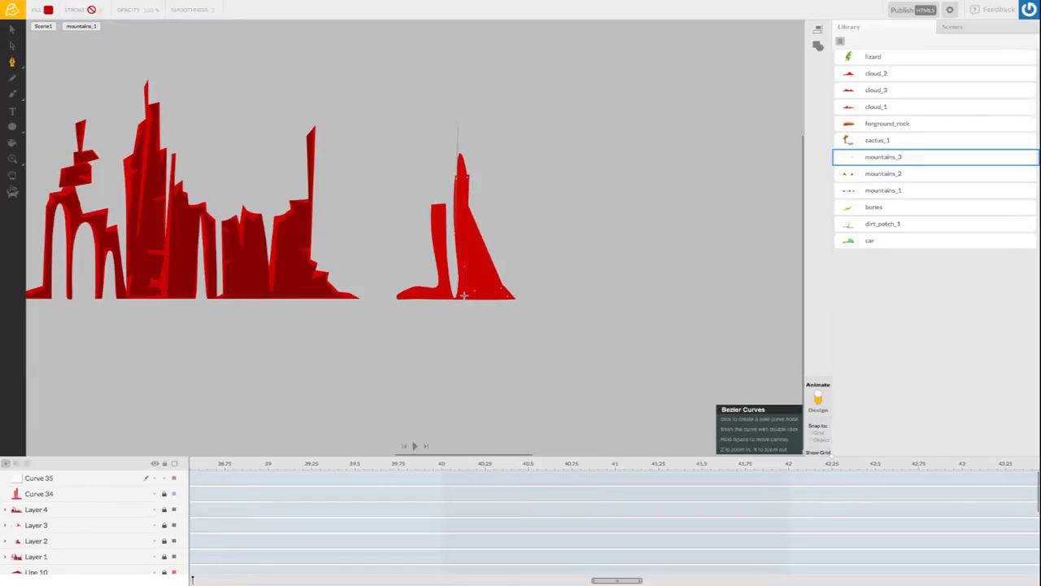
pyautogui.click(460, 298)
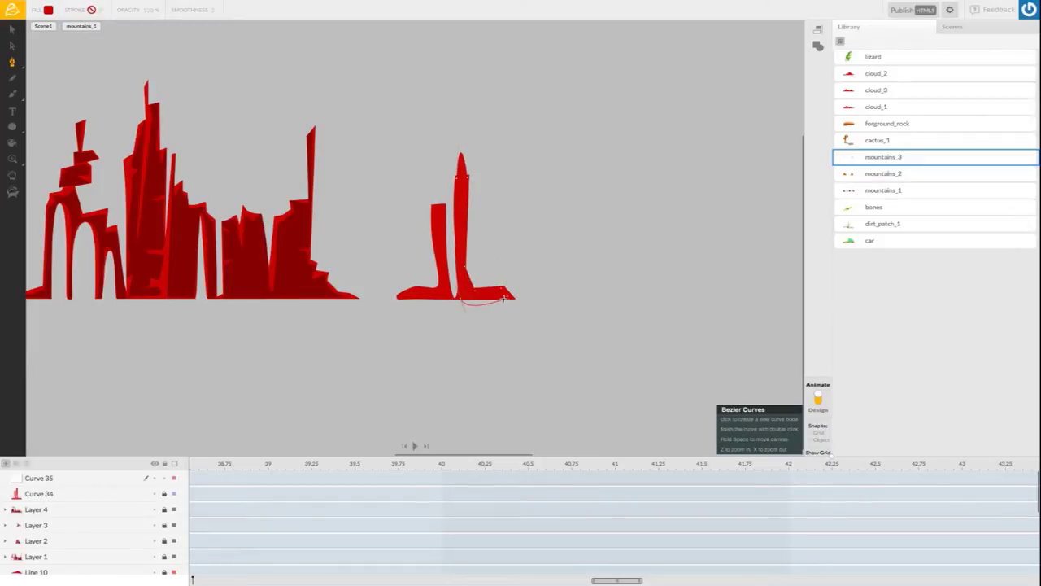
pyautogui.click(507, 296)
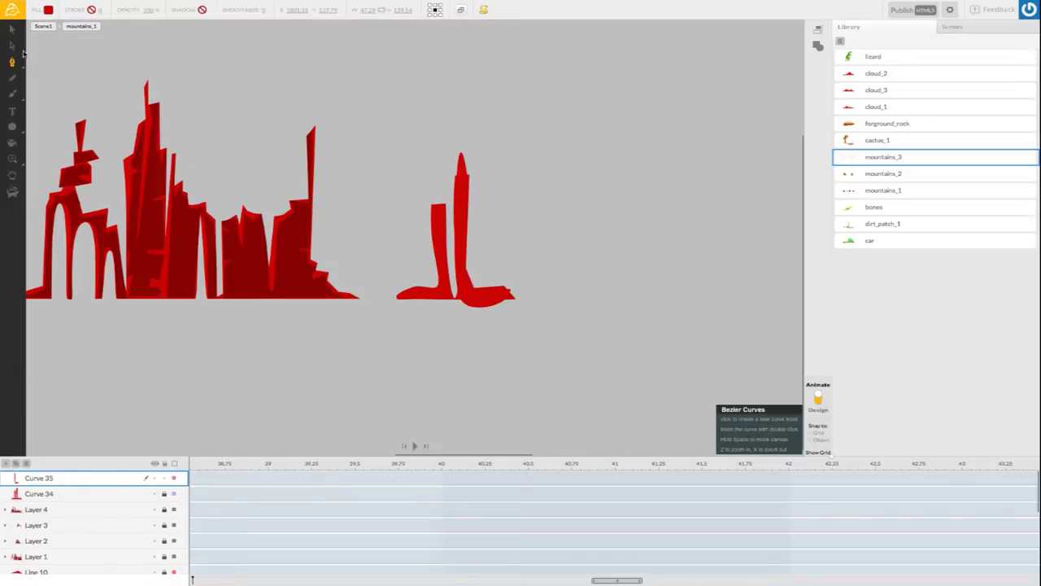
# - Select the new shading shape and fill it dark red
pyautogui.click(12, 28)
pyautogui.click(460, 190)
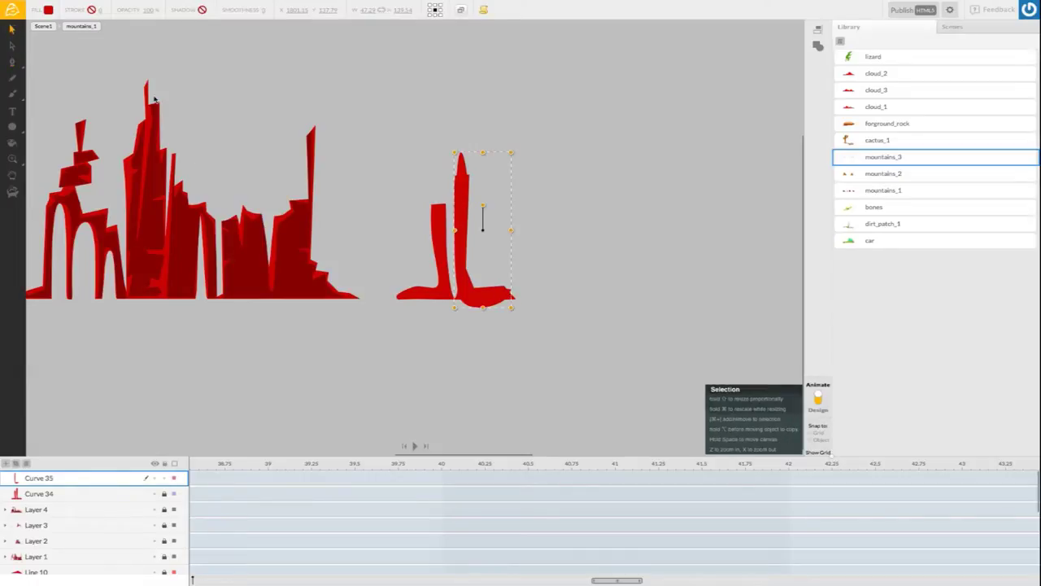
pyautogui.click(49, 11)
pyautogui.click(58, 100)
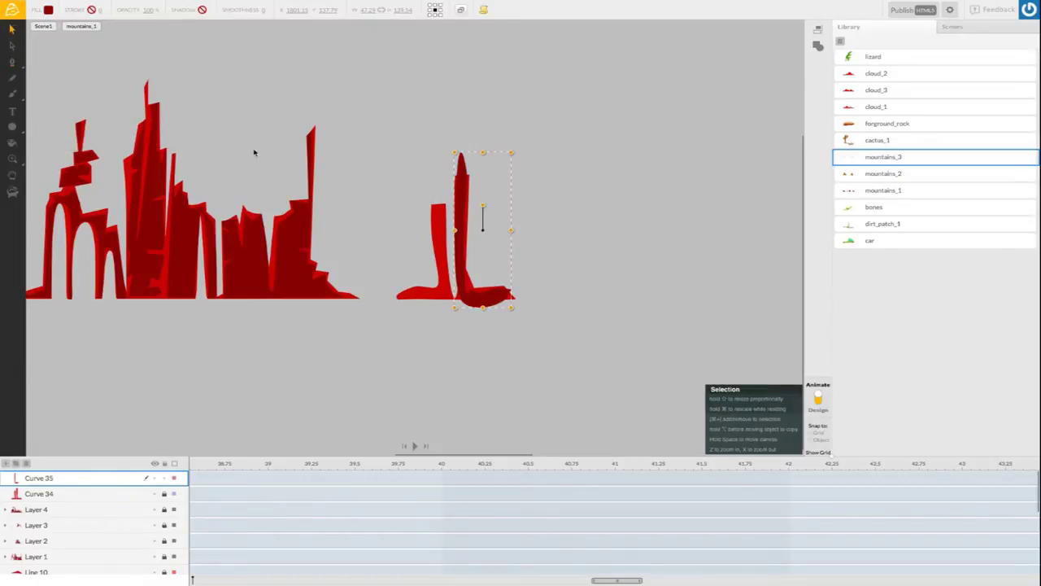
pyautogui.moveTo(12, 67)
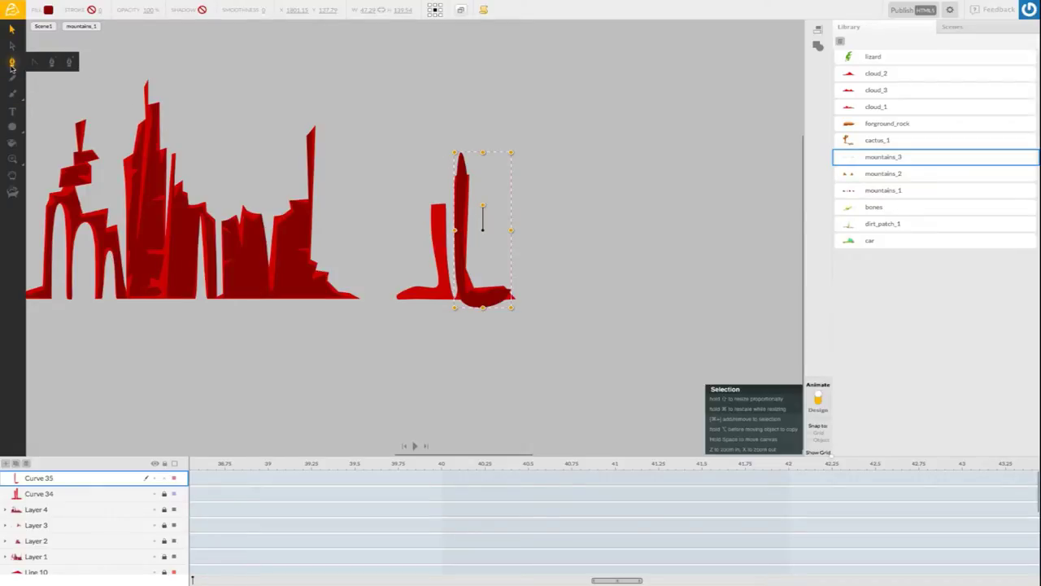
pyautogui.click(36, 64)
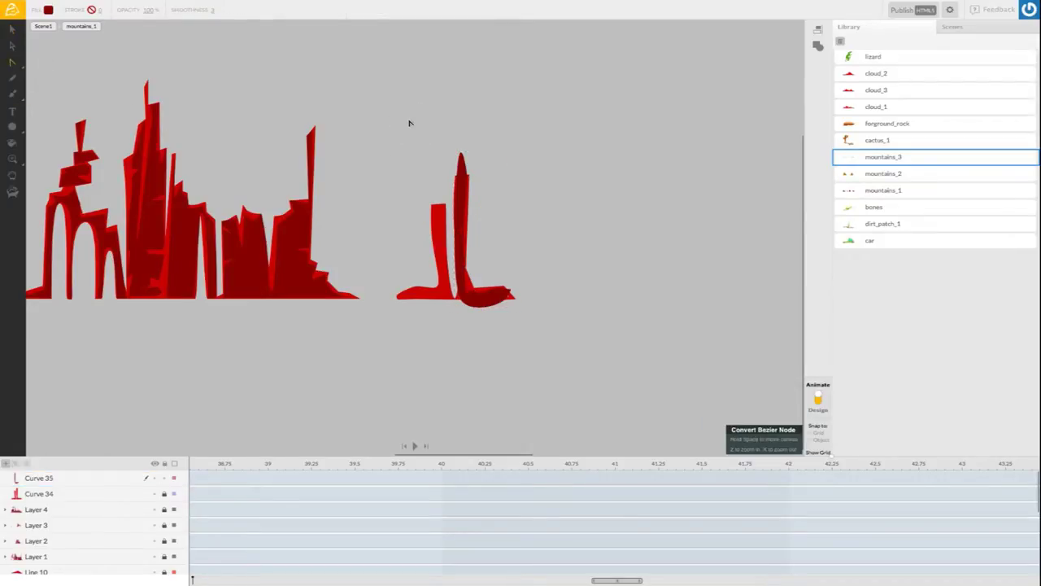
# - Flatten the right column's pointed top and square off its base corners
pyautogui.click(467, 160)
pyautogui.click(464, 168)
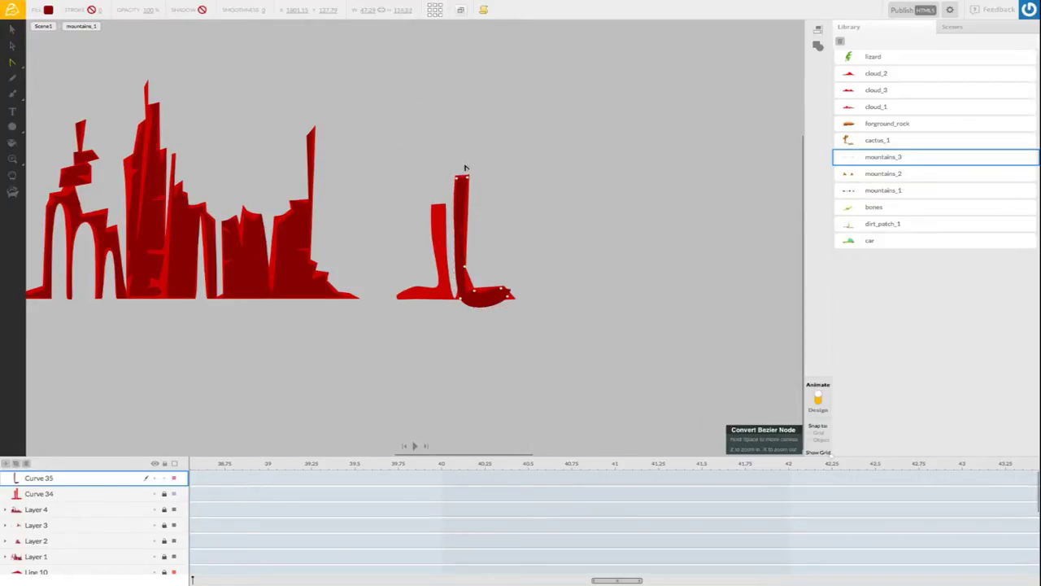
pyautogui.click(484, 301)
pyautogui.click(459, 283)
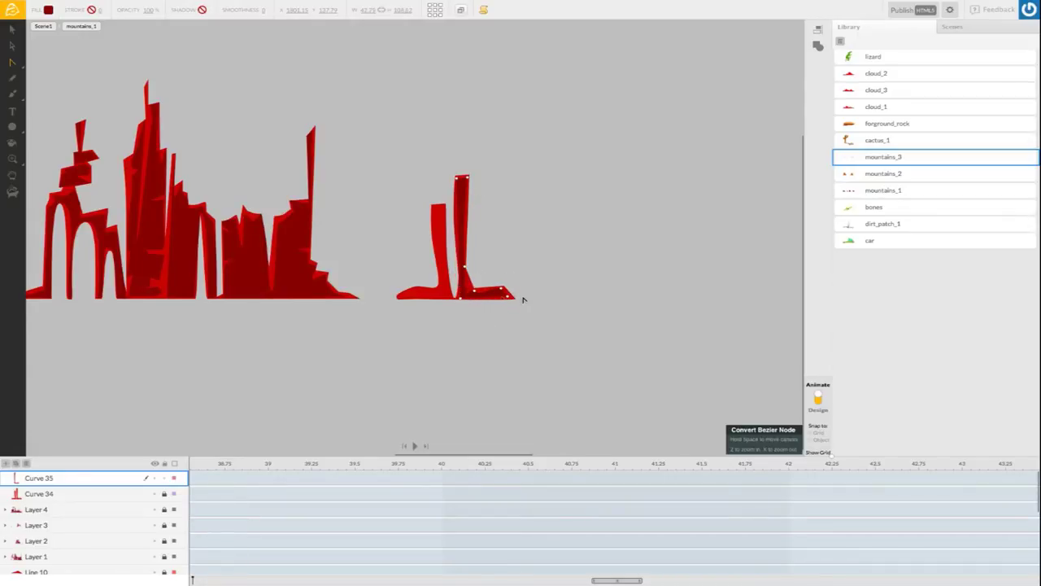
pyautogui.click(471, 285)
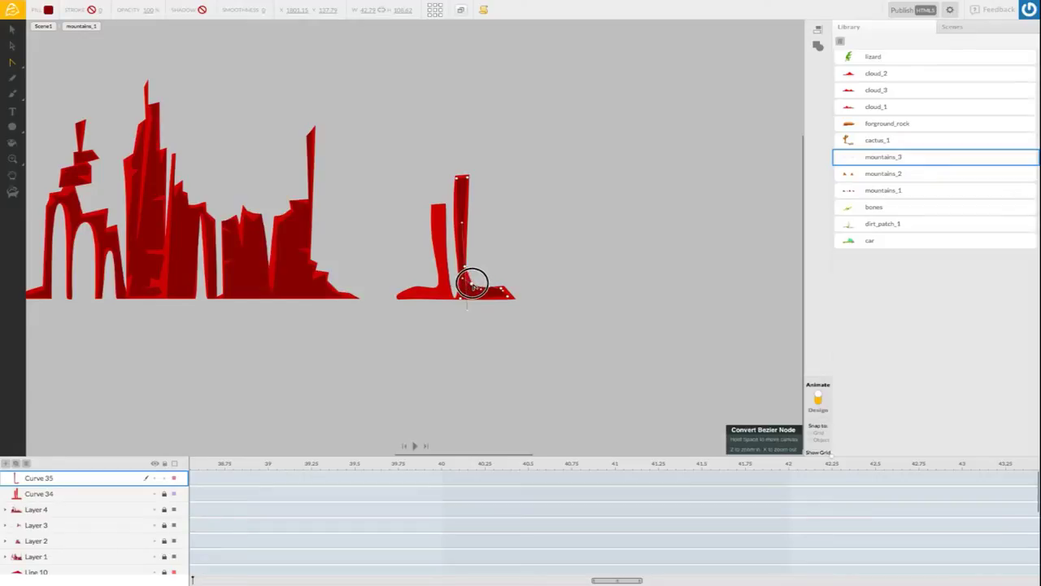
pyautogui.moveTo(472, 284); pyautogui.dragTo(457, 300)
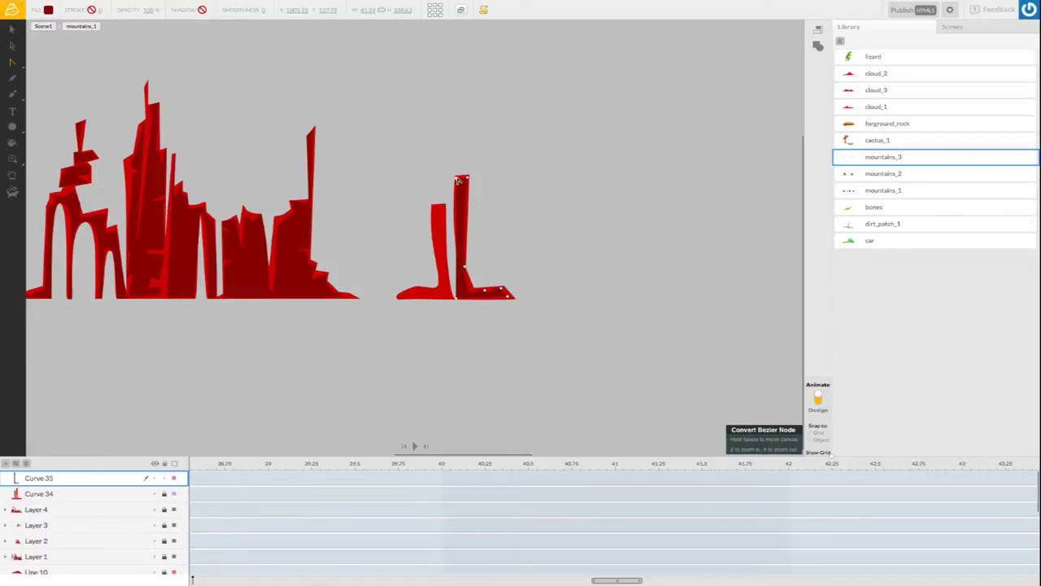
# - Add two nodes along the column's edge and convert its bottom node to a corner
pyautogui.click(14, 62)
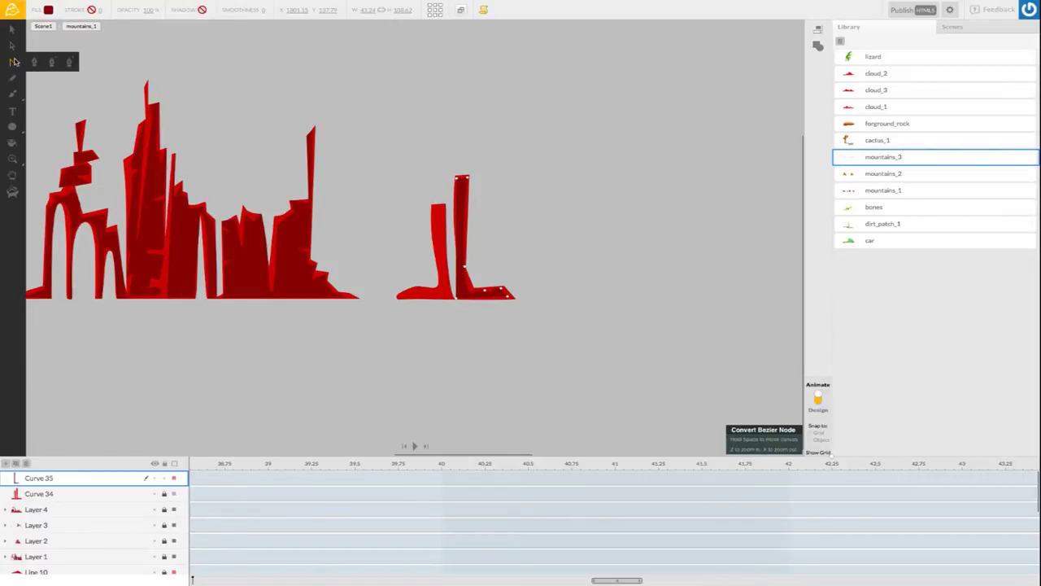
pyautogui.click(70, 63)
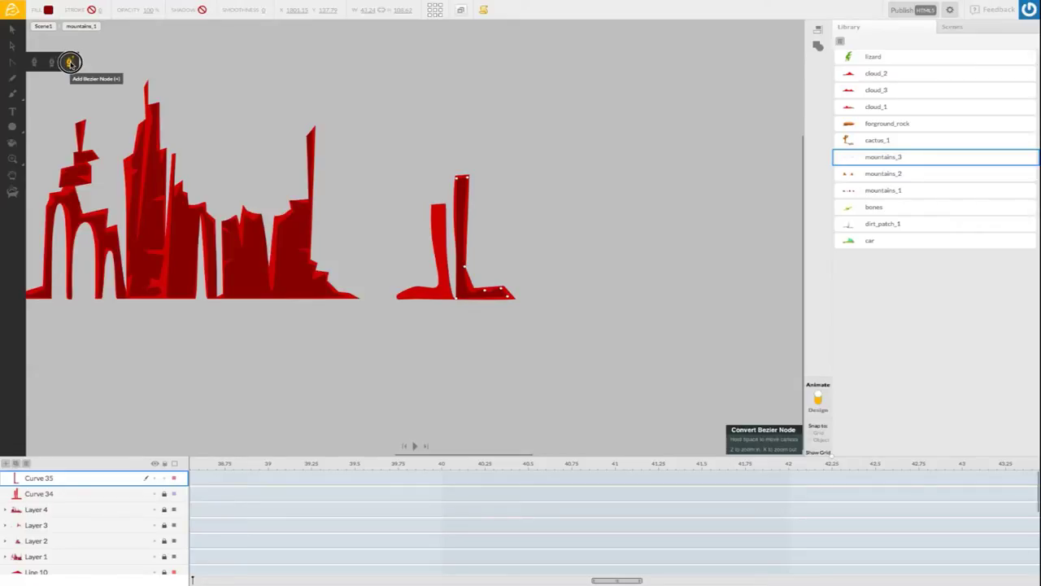
pyautogui.click(69, 63)
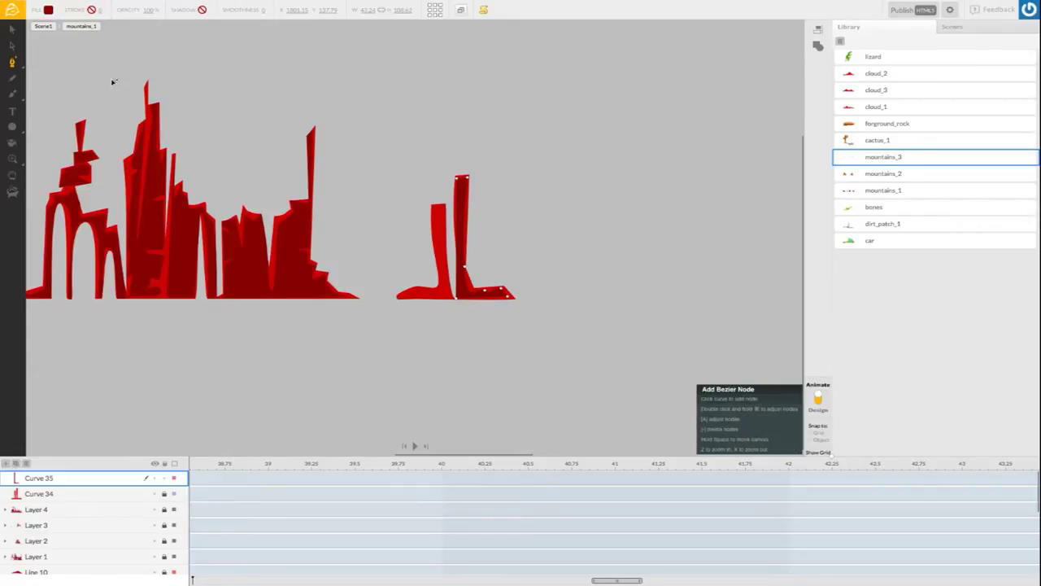
pyautogui.click(460, 261)
pyautogui.click(460, 220)
pyautogui.click(459, 286)
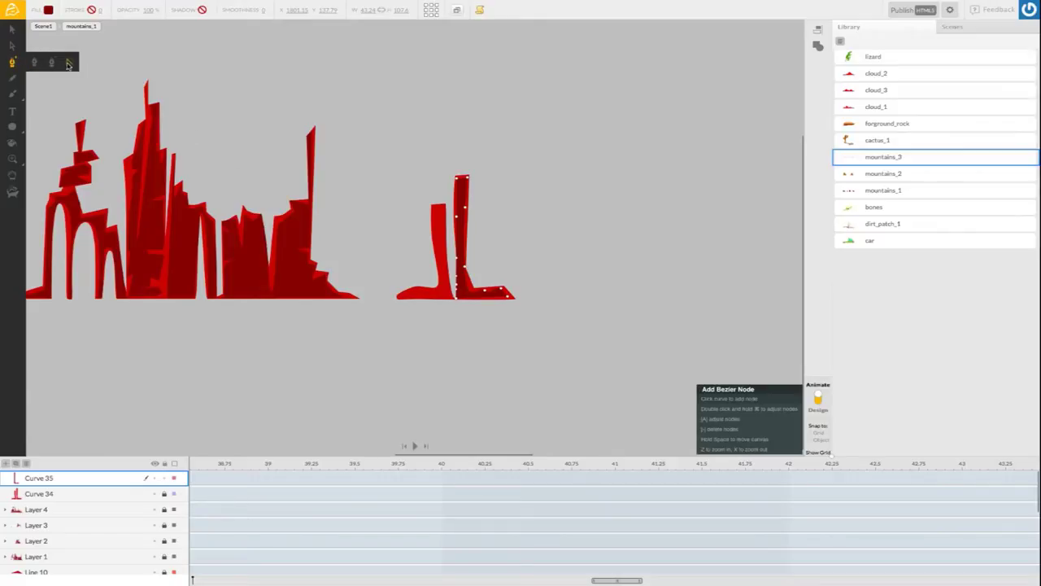
pyautogui.click(69, 65)
pyautogui.click(458, 287)
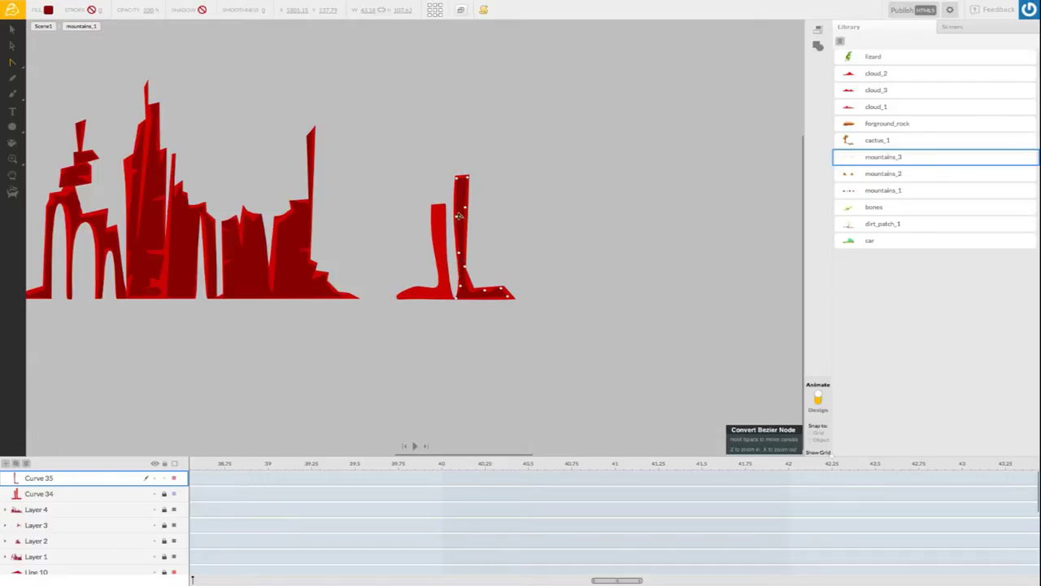
pyautogui.click(521, 247)
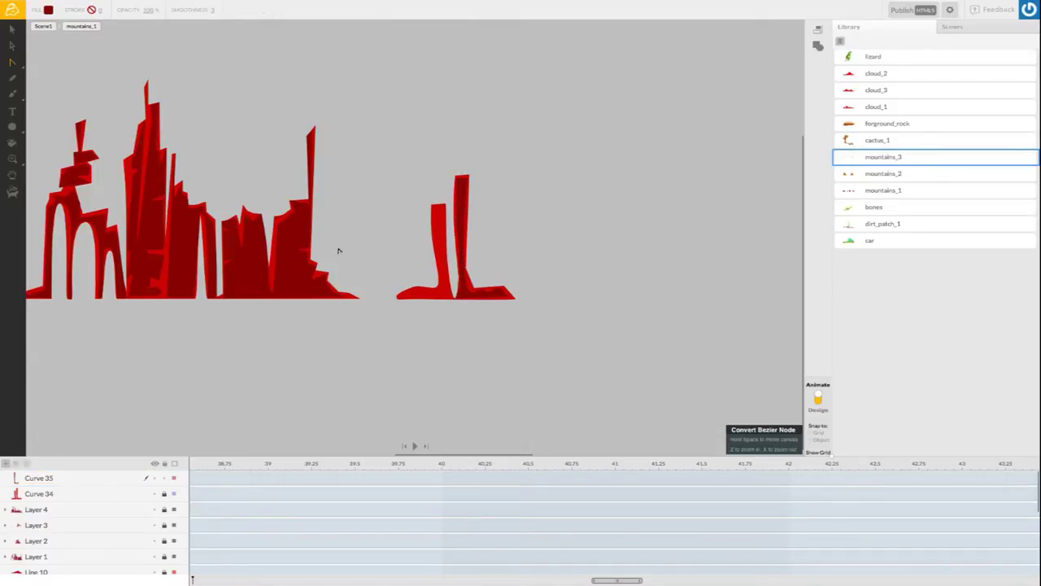
pyautogui.click(35, 62)
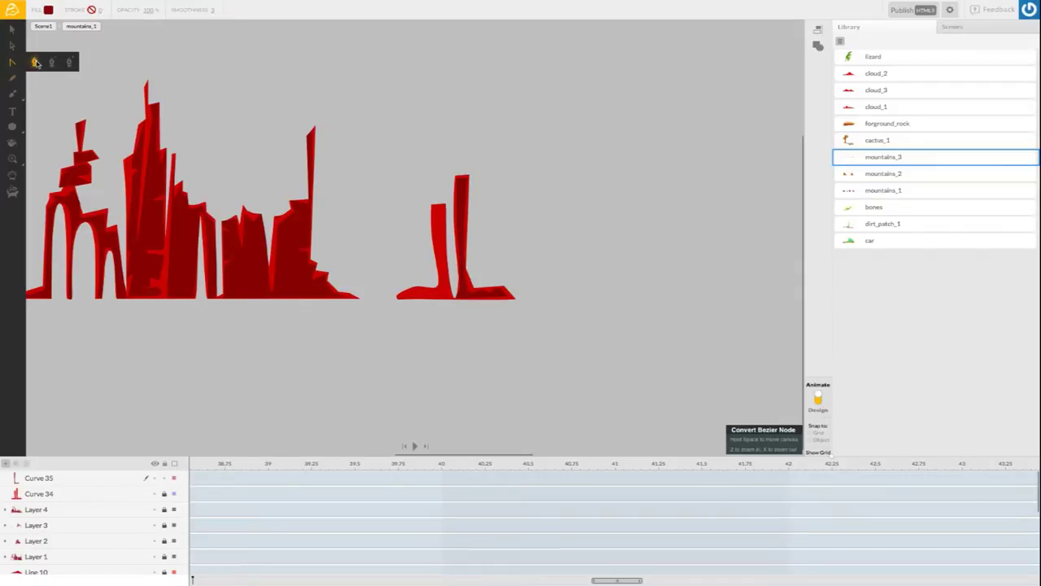
# - Draw and close a new pointed spire shape on the left prong beside the column
pyautogui.click(435, 209)
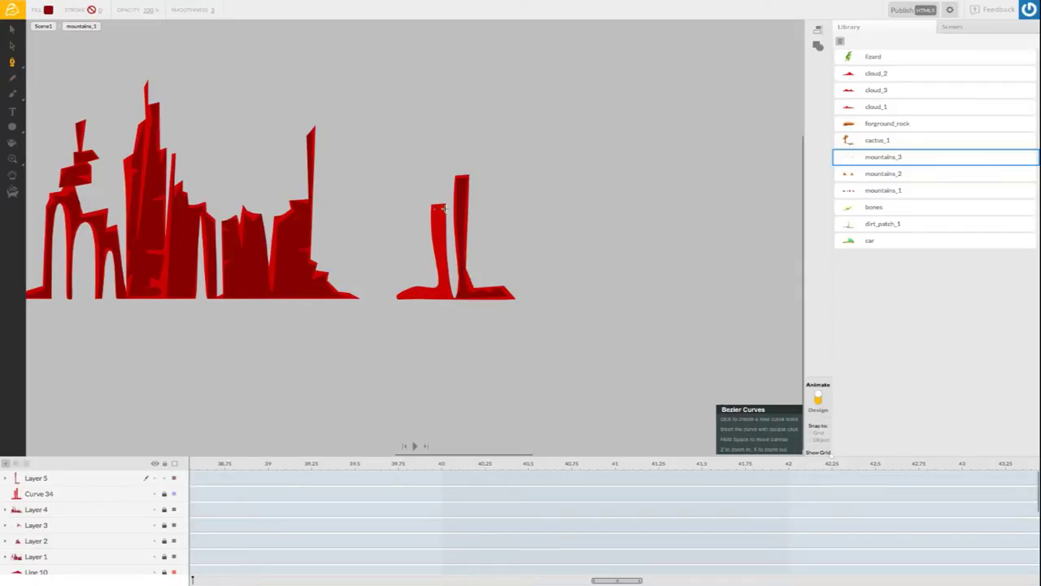
pyautogui.click(438, 193)
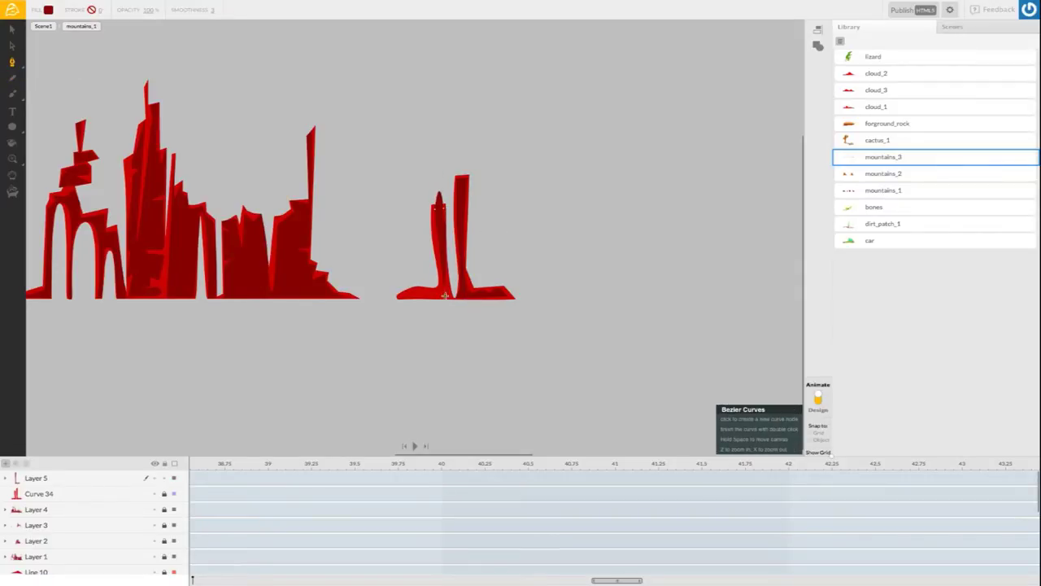
pyautogui.click(442, 297)
pyautogui.moveTo(406, 295); pyautogui.dragTo(440, 289)
pyautogui.click(435, 209)
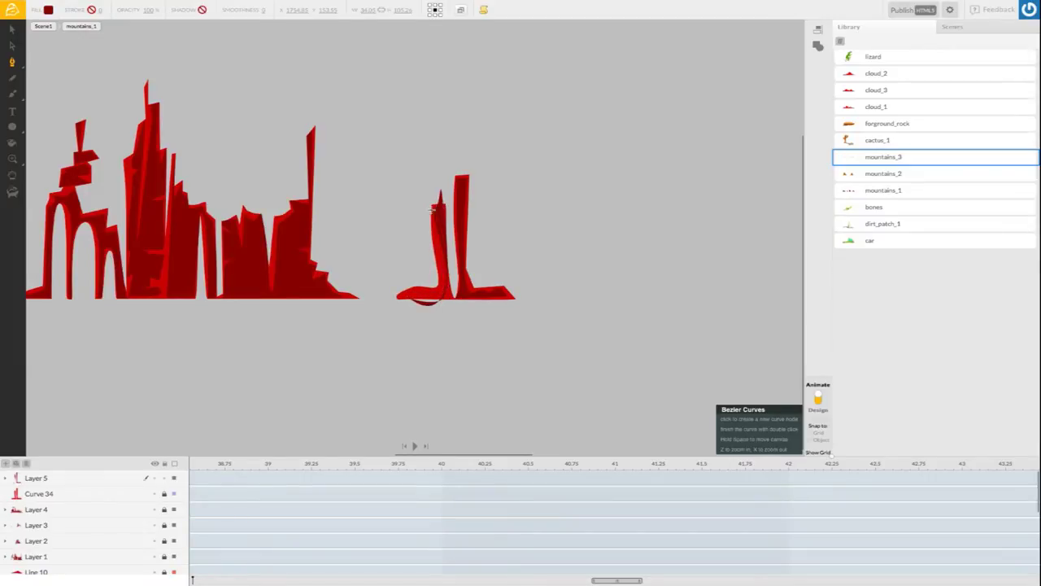
# - Convert the new spire's bottom lobe, base and top nodes into sharp corners
pyautogui.click(11, 61)
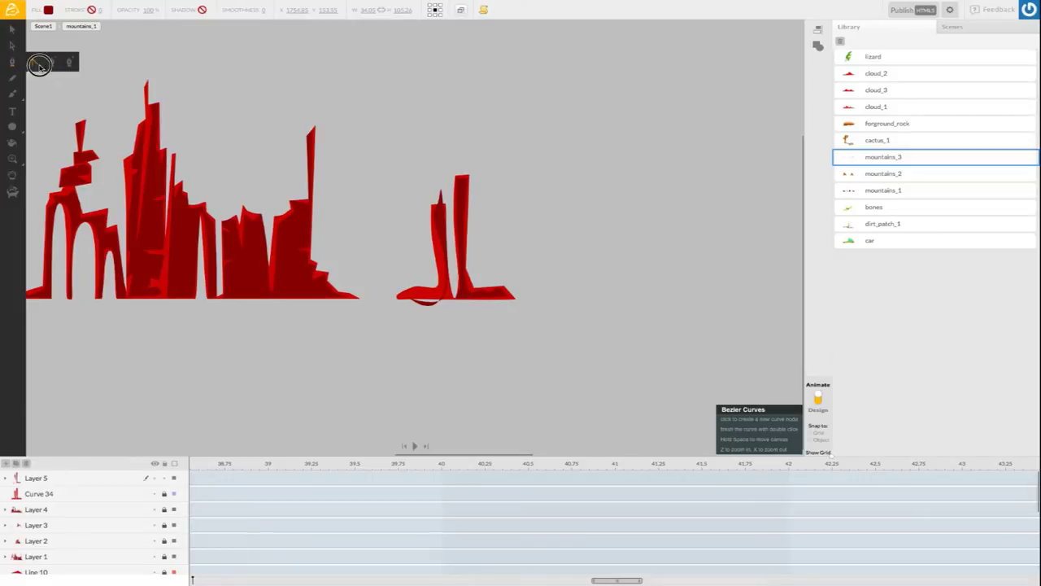
pyautogui.click(35, 64)
pyautogui.click(434, 305)
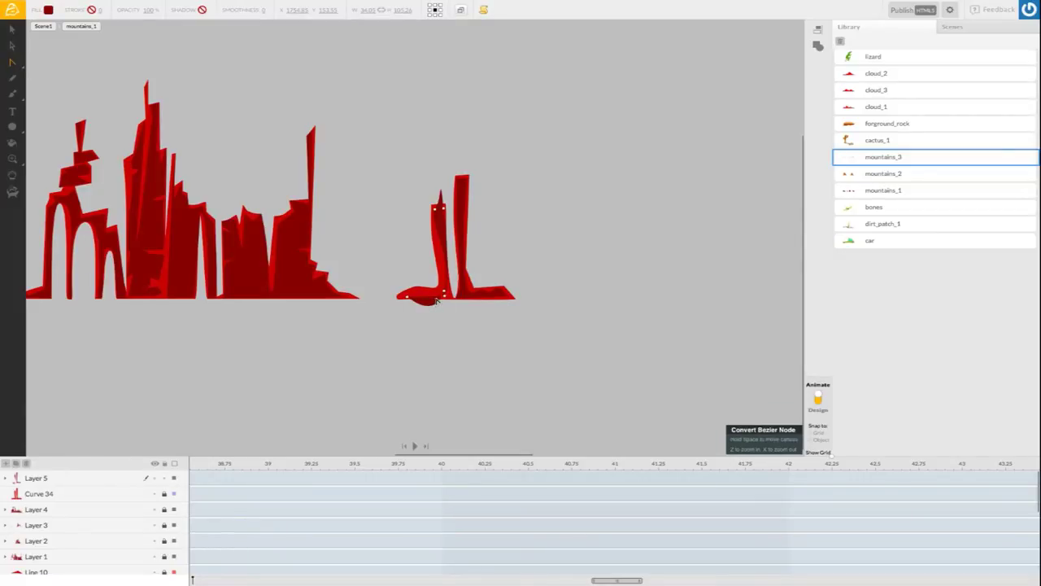
pyautogui.click(435, 304)
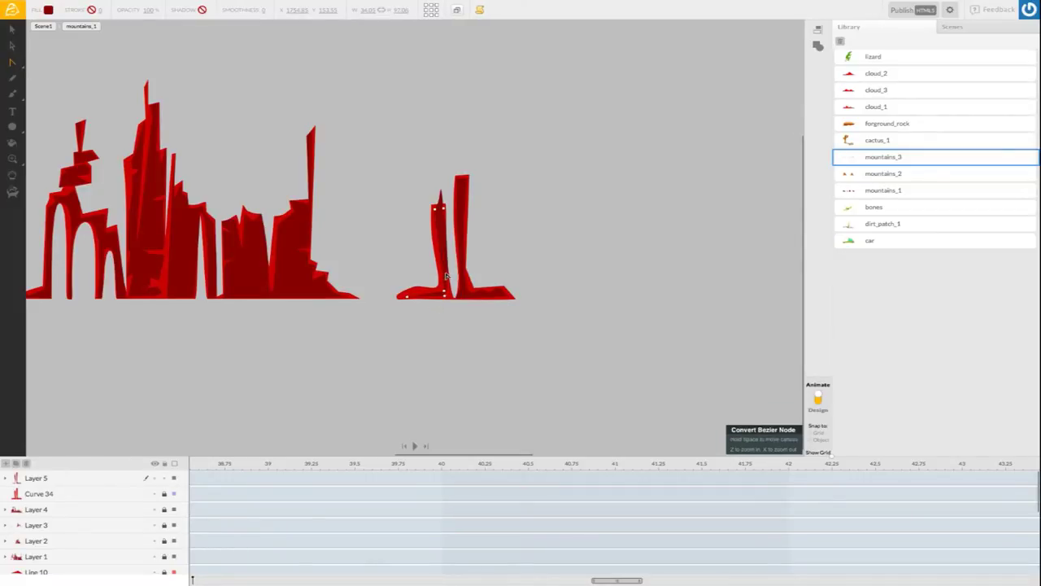
pyautogui.click(444, 293)
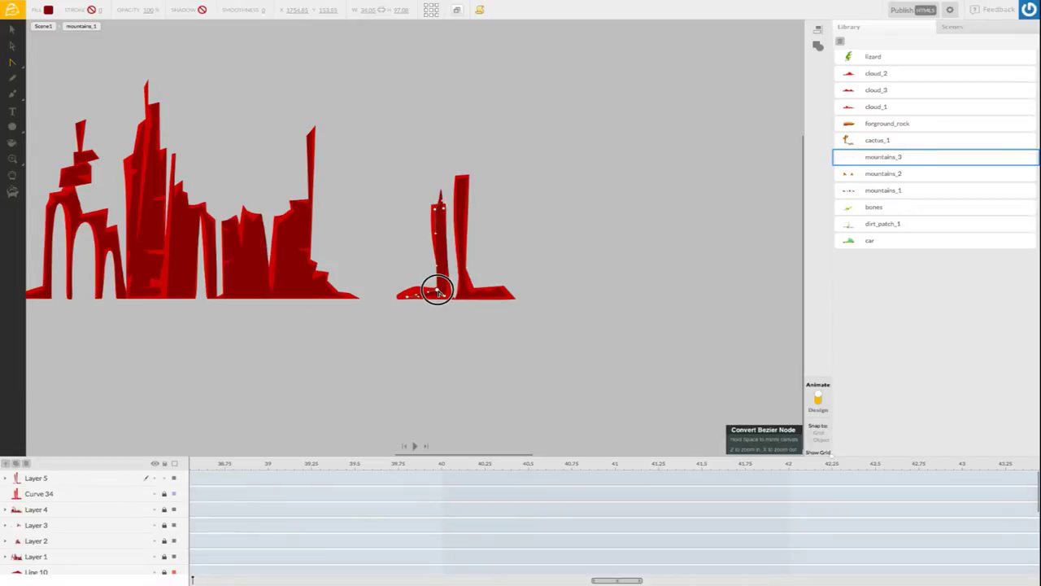
pyautogui.click(399, 295)
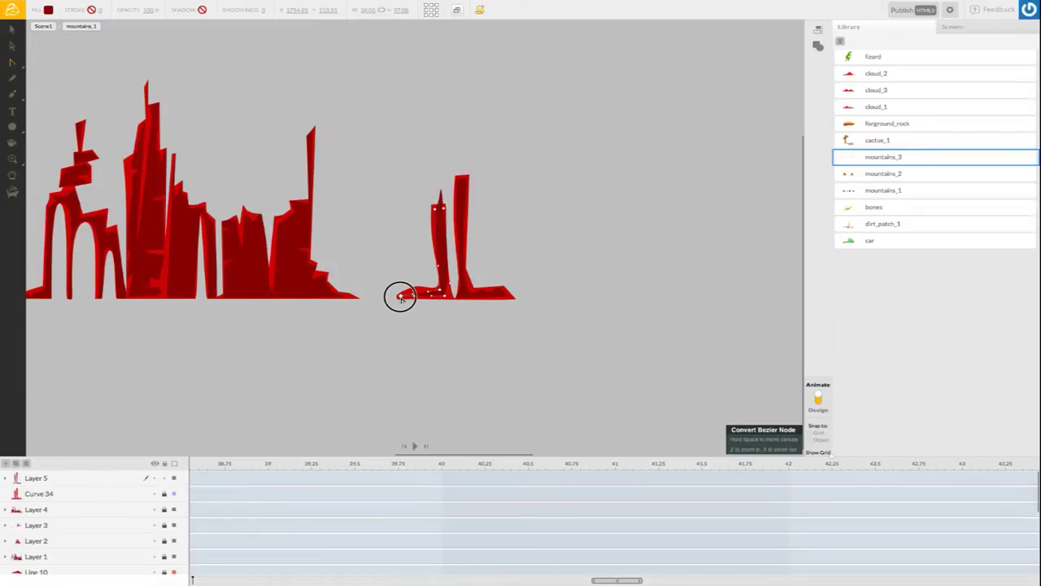
pyautogui.click(442, 203)
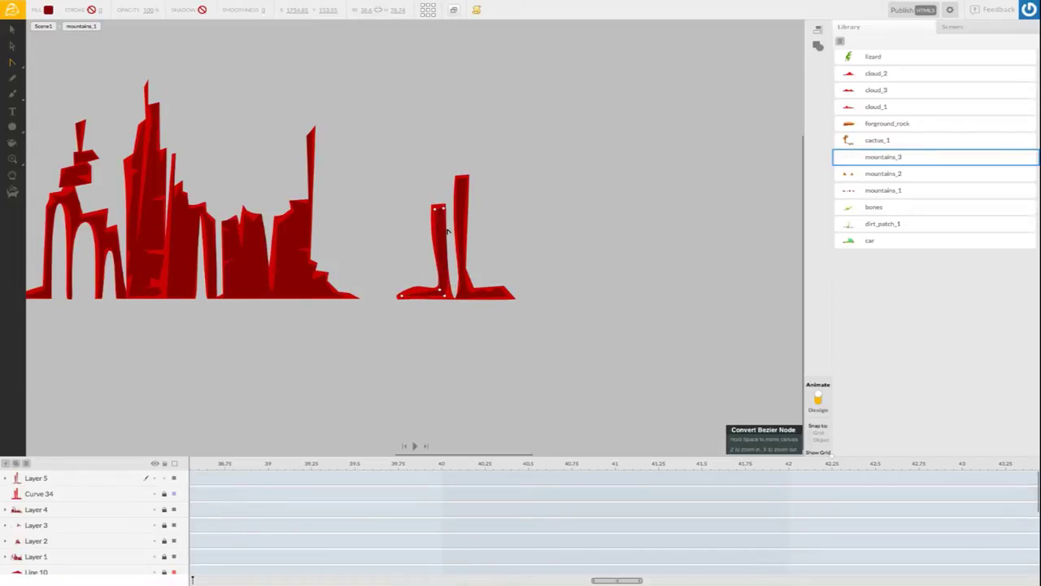
pyautogui.click(444, 295)
pyautogui.click(439, 293)
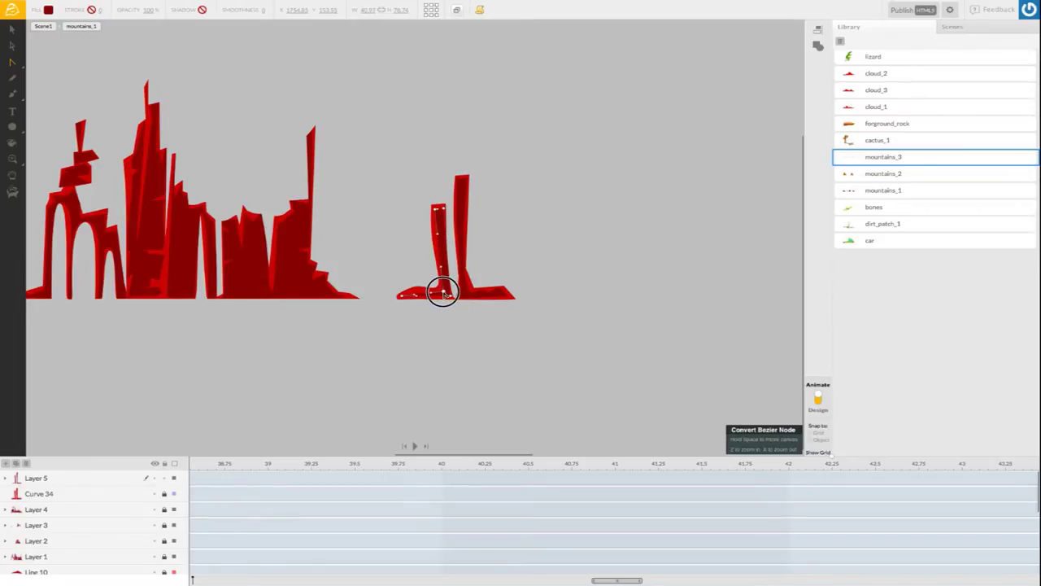
# - Straighten the stem's middle edge and sharpen the base nodes, then deselect
pyautogui.click(440, 236)
pyautogui.click(436, 235)
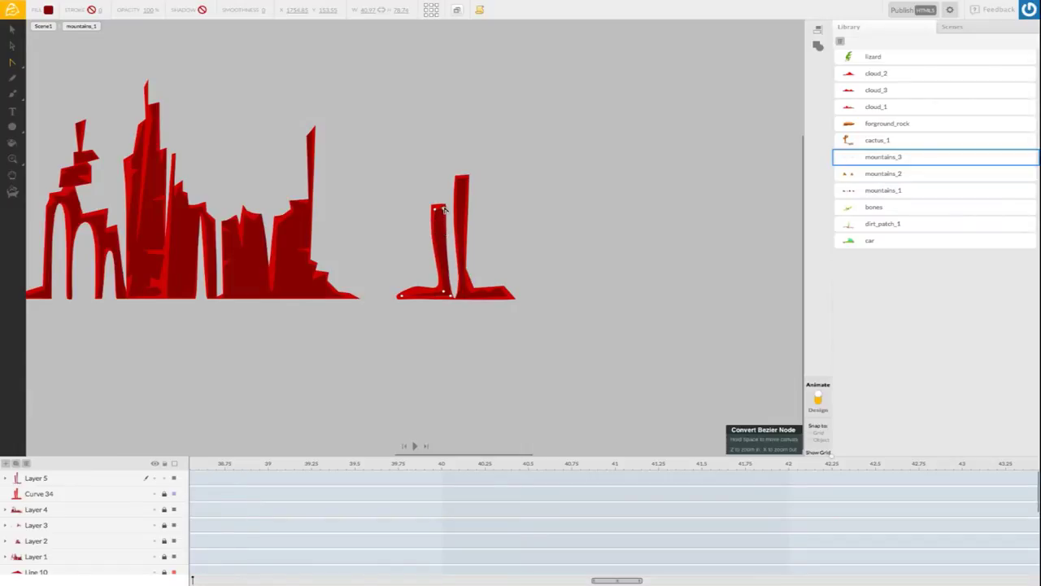
pyautogui.click(441, 235)
pyautogui.click(440, 251)
pyautogui.click(399, 296)
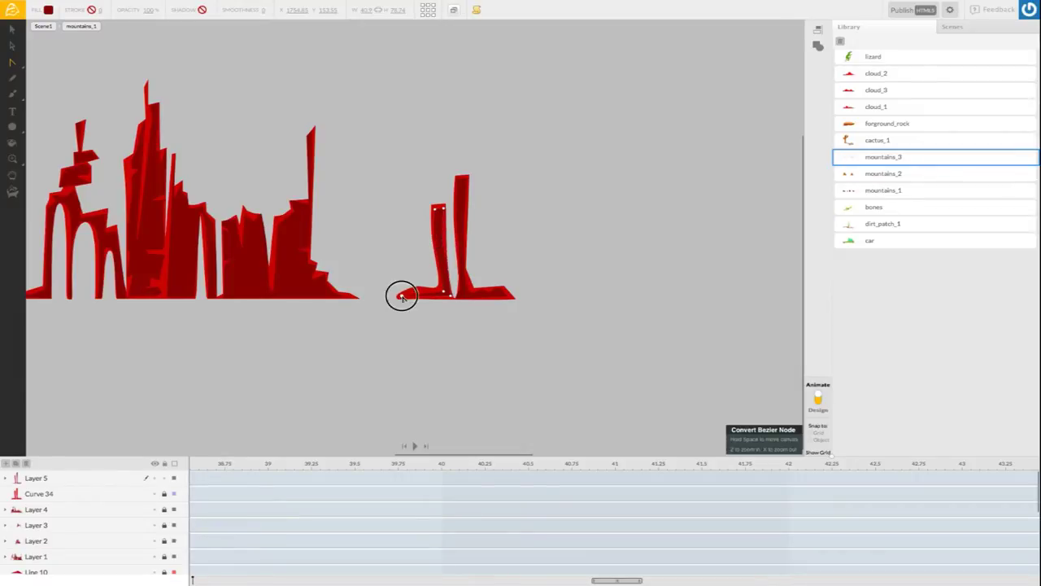
pyautogui.moveTo(414, 296)
pyautogui.mouseDown()
pyautogui.moveTo(413, 279)
pyautogui.moveTo(397, 298)
pyautogui.mouseUp()
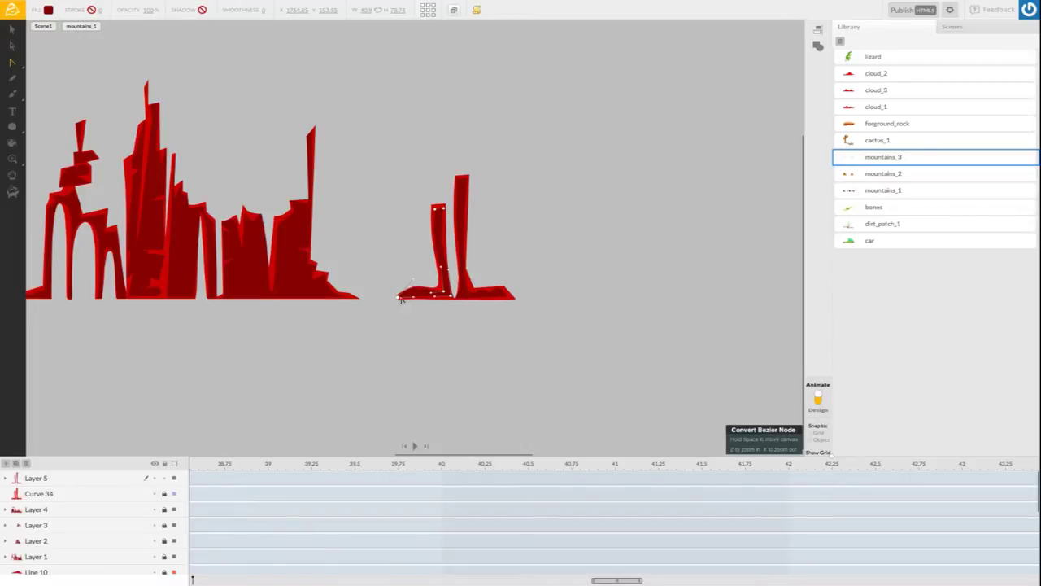
pyautogui.click(449, 296)
pyautogui.click(459, 333)
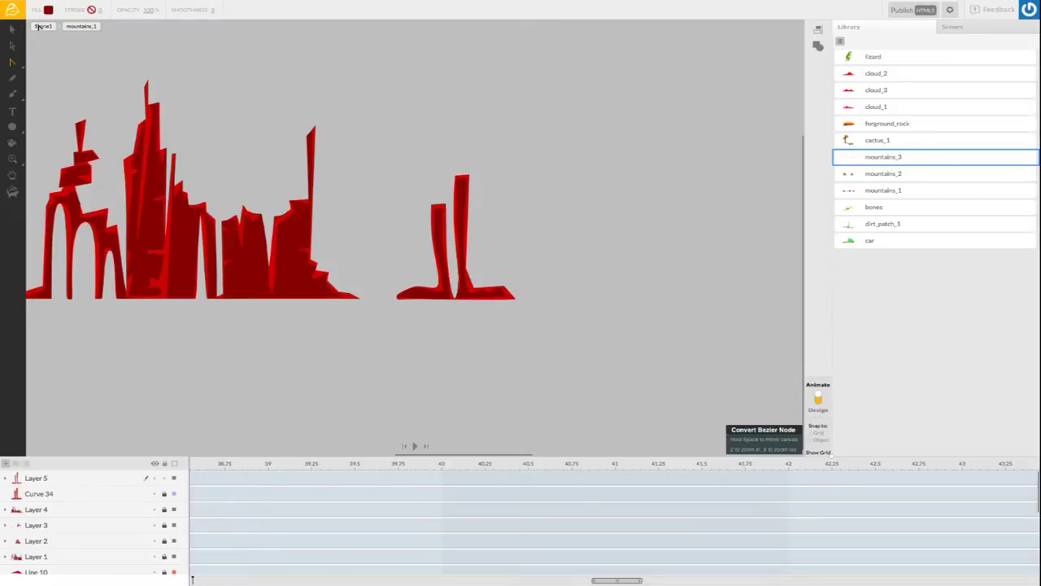
# - Return to Scene1 and shift the mountains_1 rocks down and right along the horizon
pyautogui.click(42, 26)
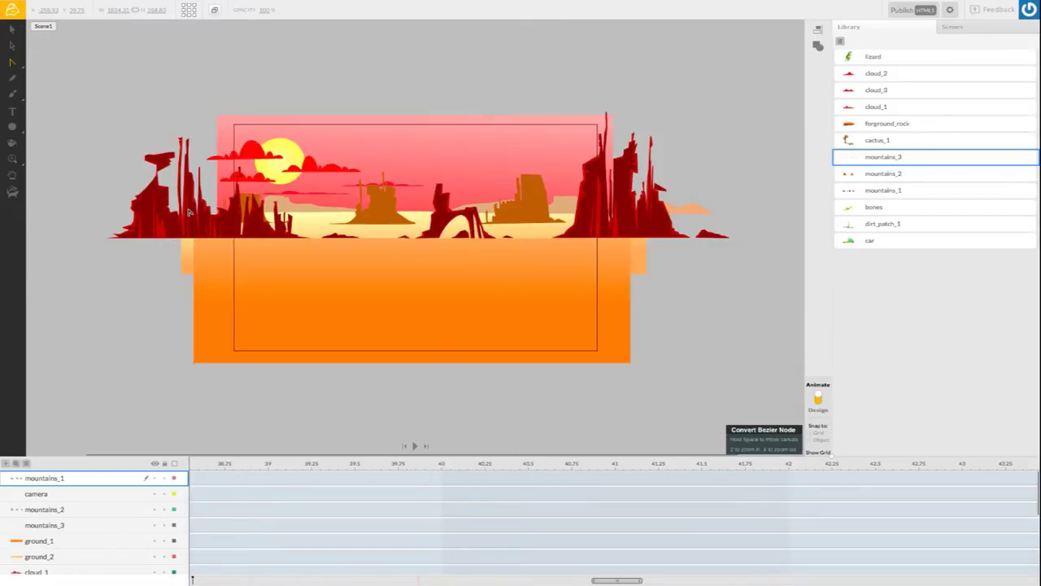
pyautogui.click(11, 29)
pyautogui.click(644, 197)
pyautogui.moveTo(643, 196); pyautogui.dragTo(665, 212)
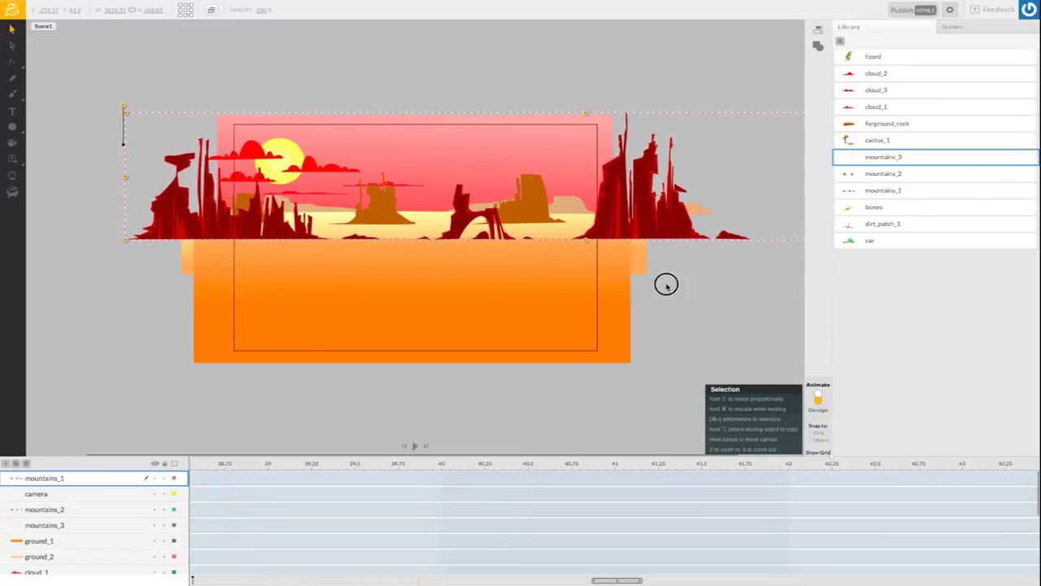
pyautogui.click(668, 289)
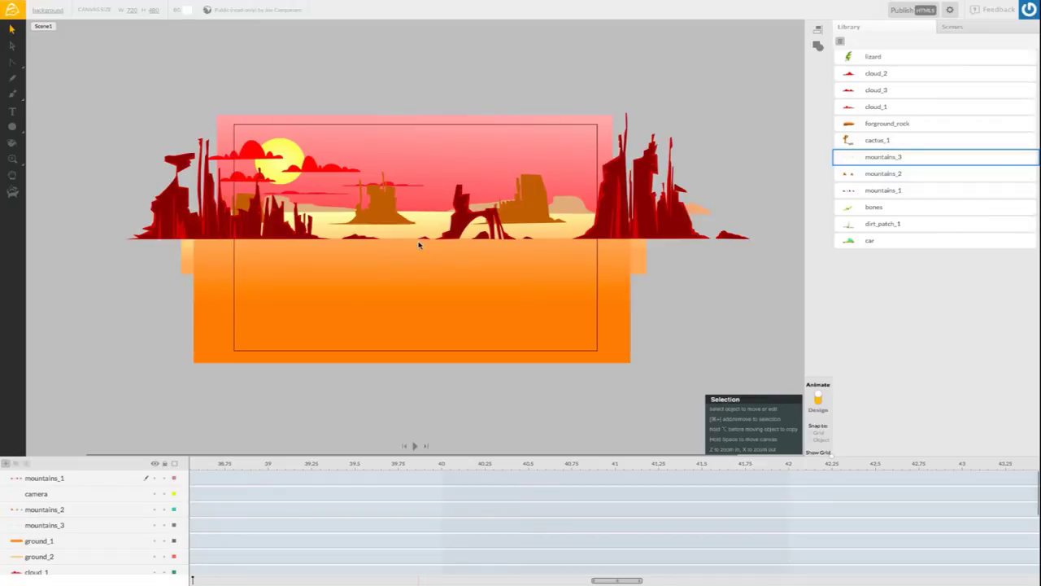
# - Move the orange stop of ground_2's linear gradient toward the middle
pyautogui.press('a')
pyautogui.click(391, 241)
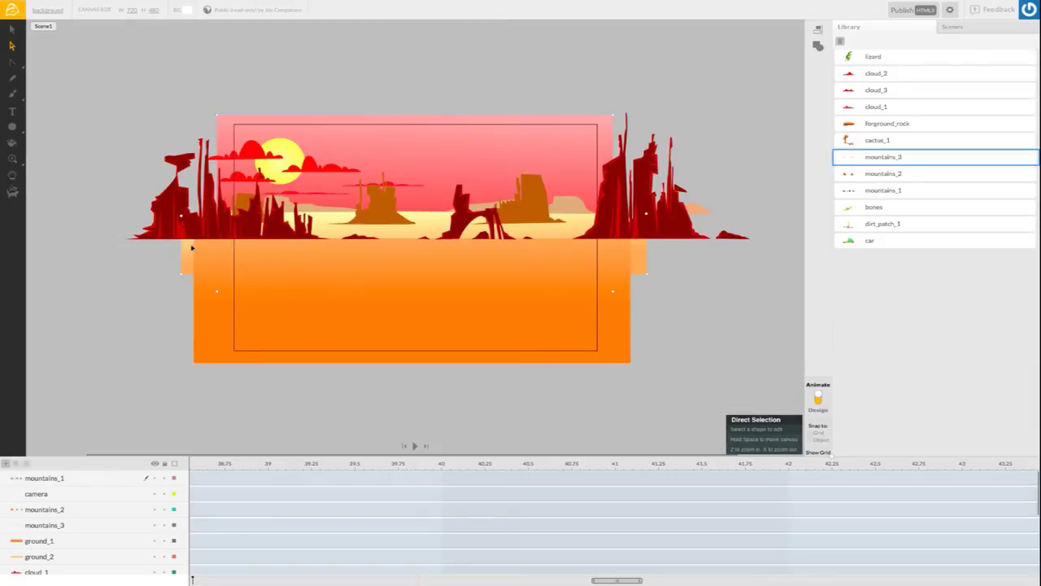
pyautogui.click(196, 254)
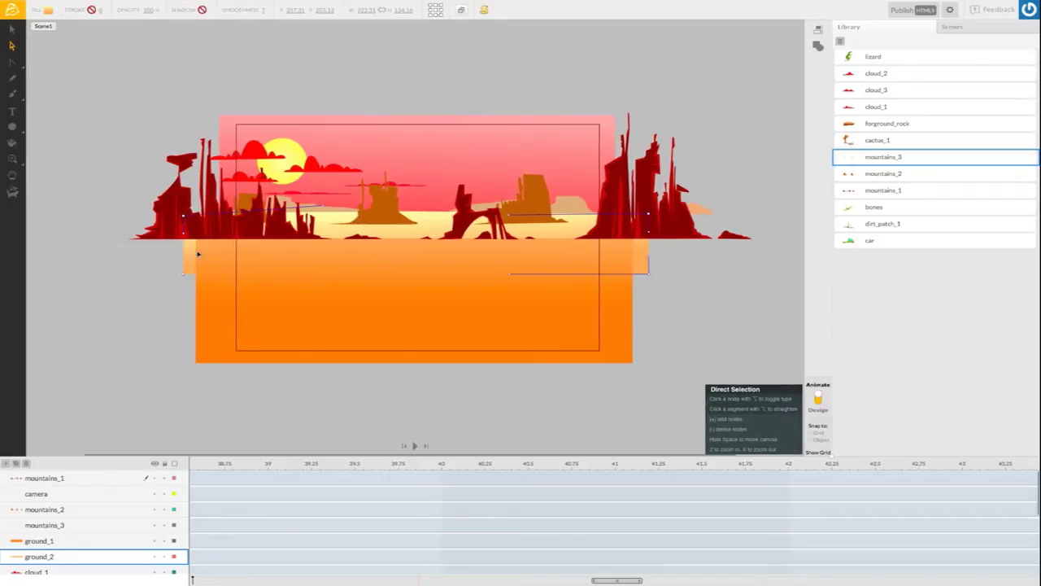
pyautogui.click(48, 10)
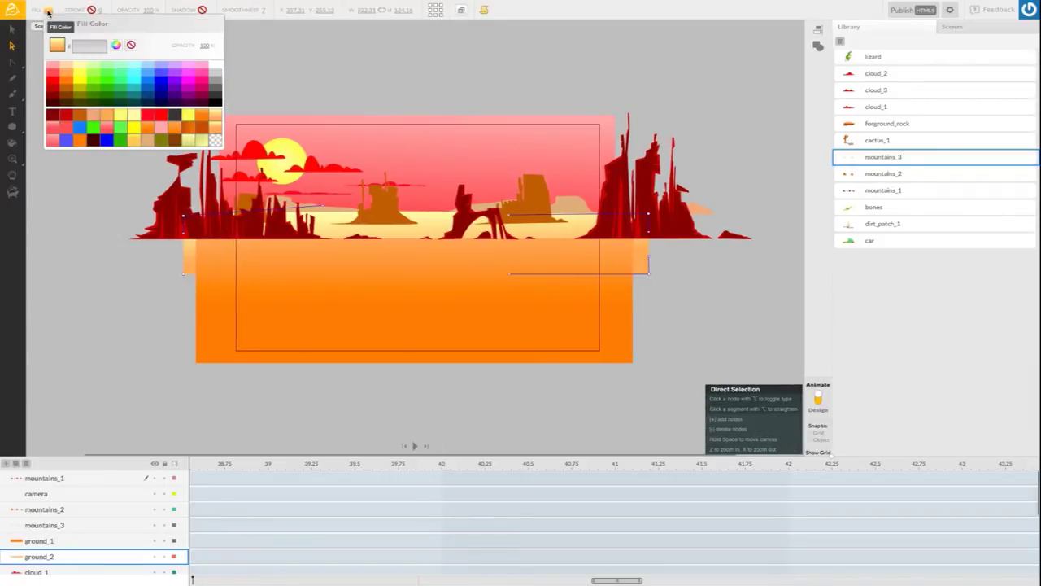
pyautogui.click(116, 45)
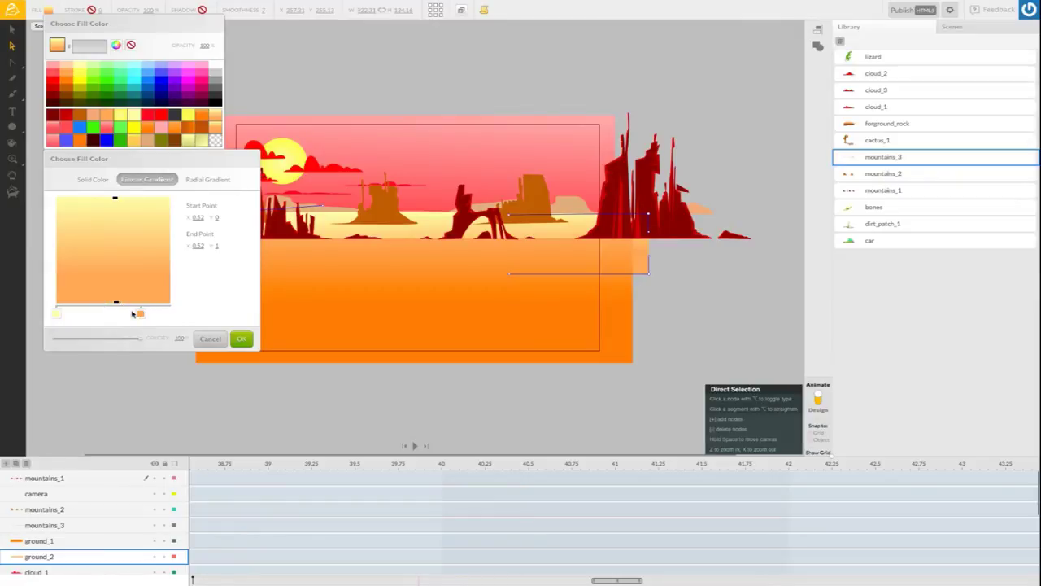
pyautogui.moveTo(140, 317); pyautogui.dragTo(103, 317)
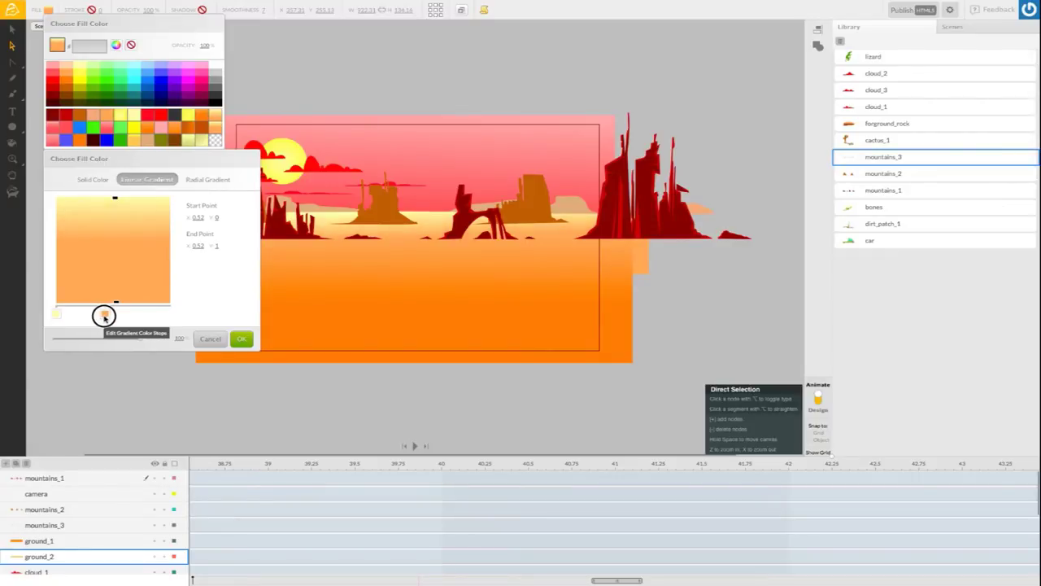
pyautogui.moveTo(104, 316); pyautogui.dragTo(106, 316)
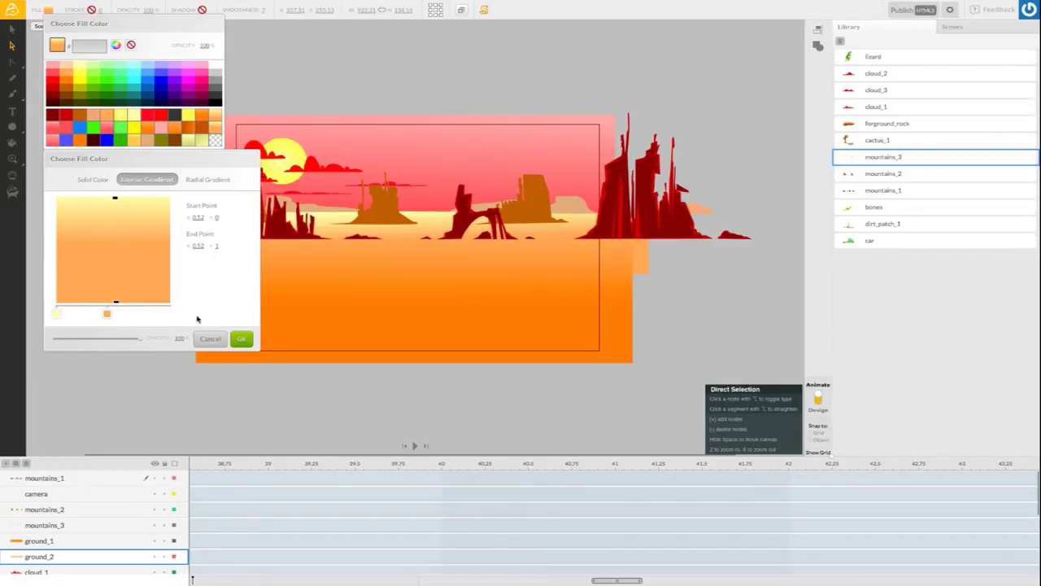
# - Recolour that stop to the paler orange fbae61 and apply the gradient to ground_2
pyautogui.click(107, 314)
pyautogui.click(122, 350)
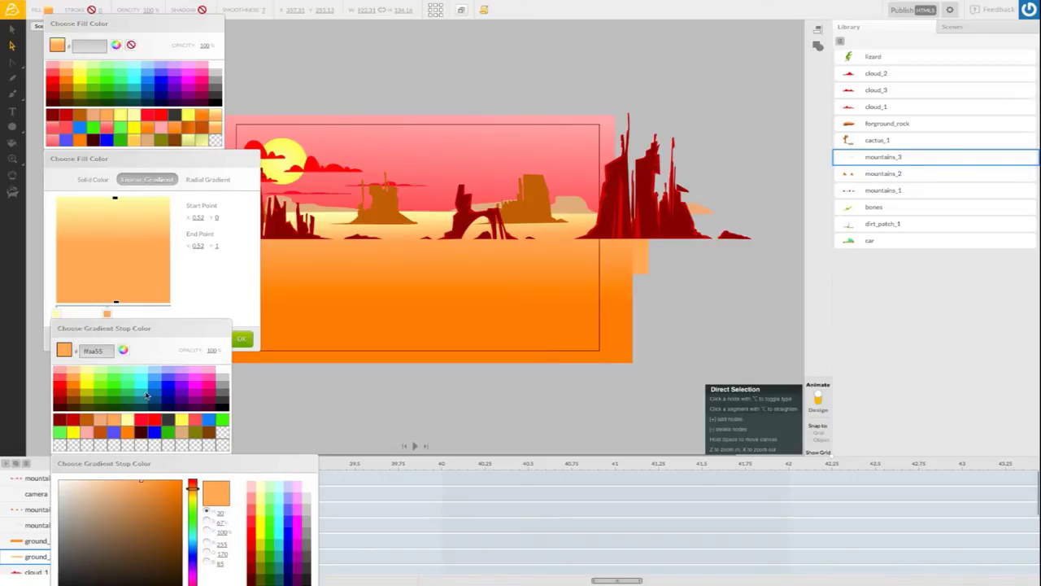
pyautogui.moveTo(133, 477); pyautogui.dragTo(184, 339)
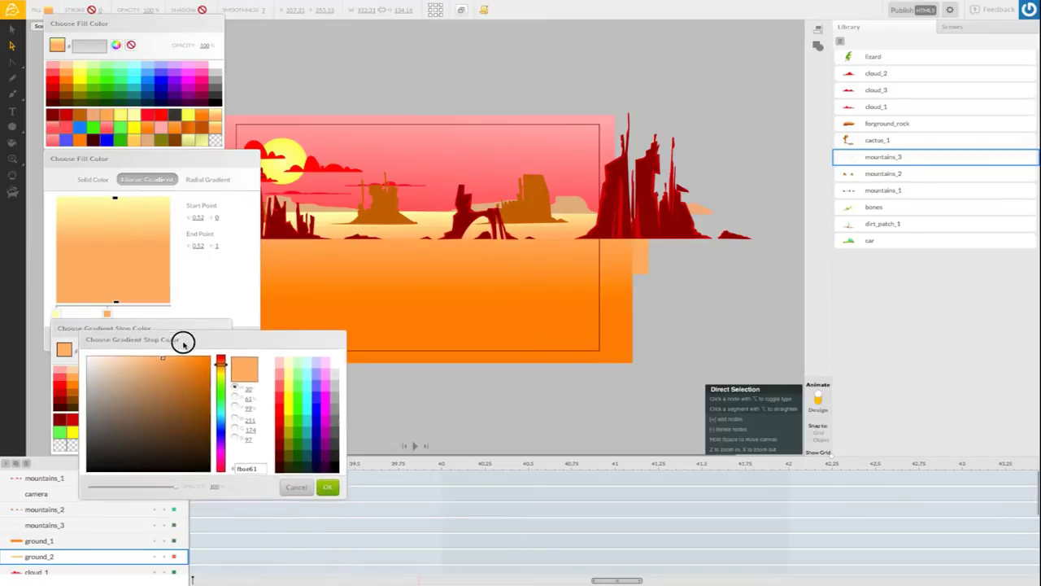
pyautogui.click(327, 487)
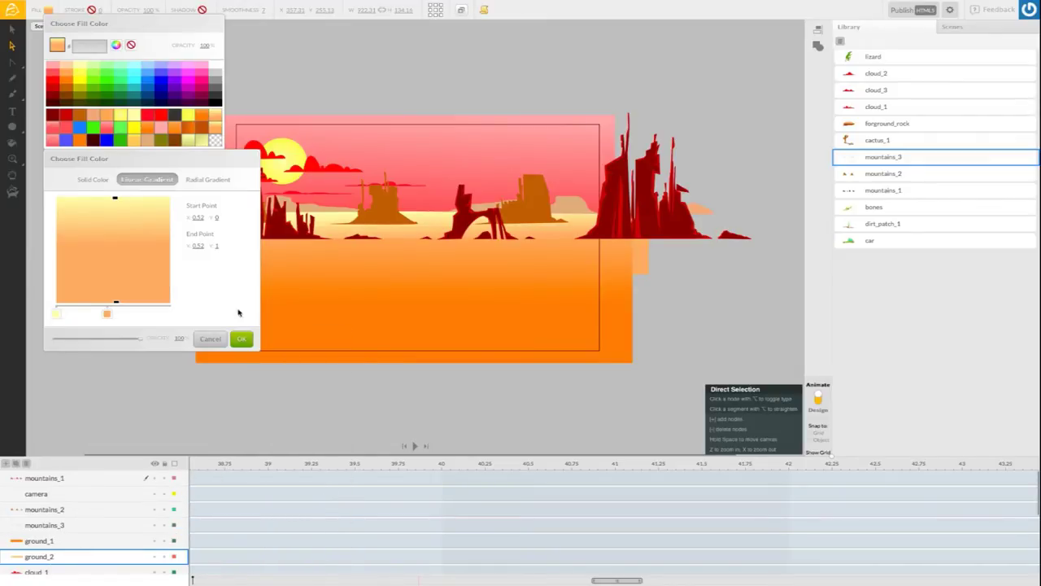
pyautogui.click(241, 338)
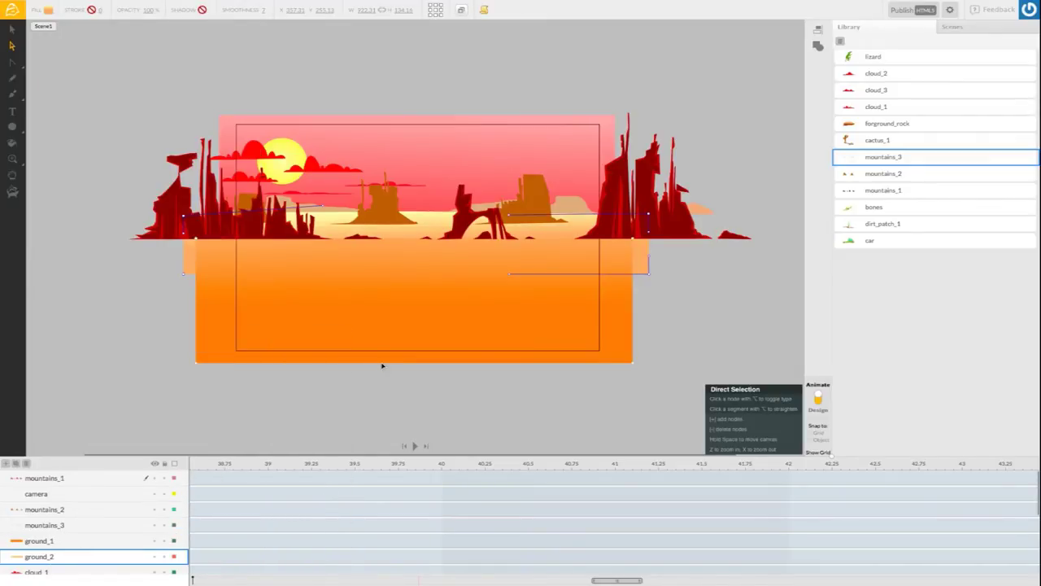
pyautogui.click(625, 368)
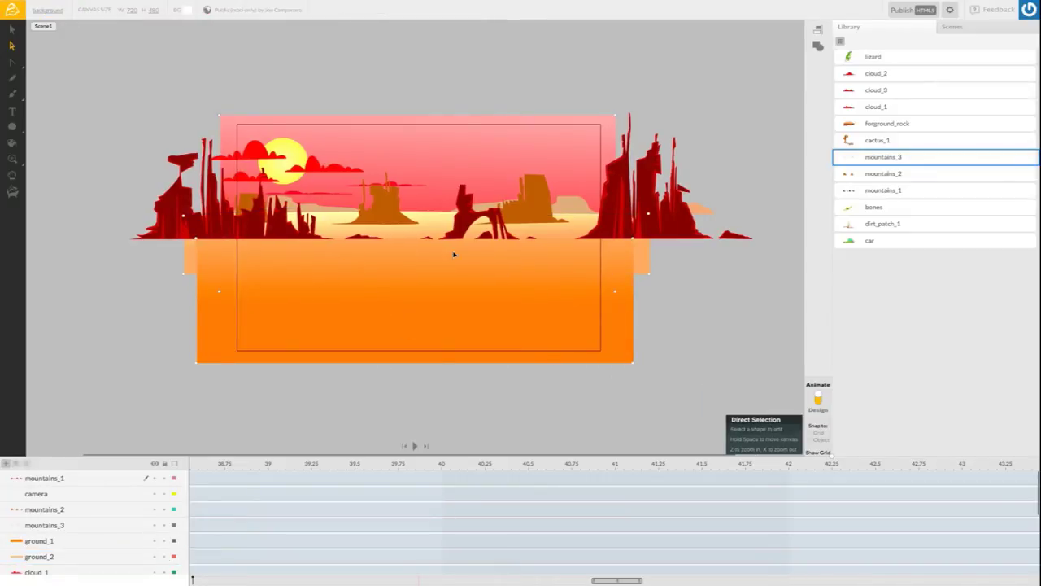
# - Shift ground_1's lower gradient stop so its deeper orange starts higher, and apply it
pyautogui.hscroll(-1, 477, 232)
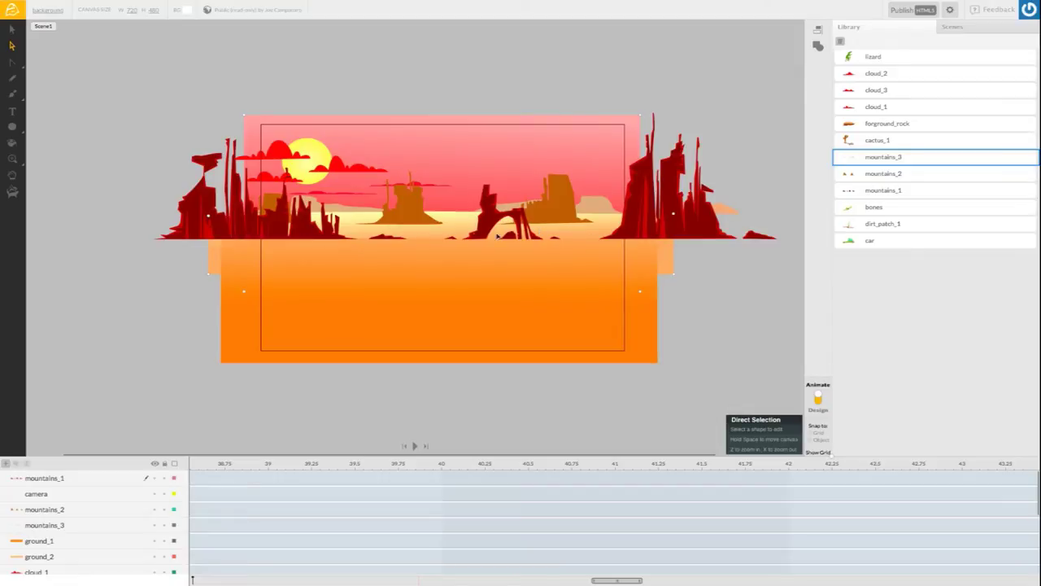
pyautogui.click(474, 277)
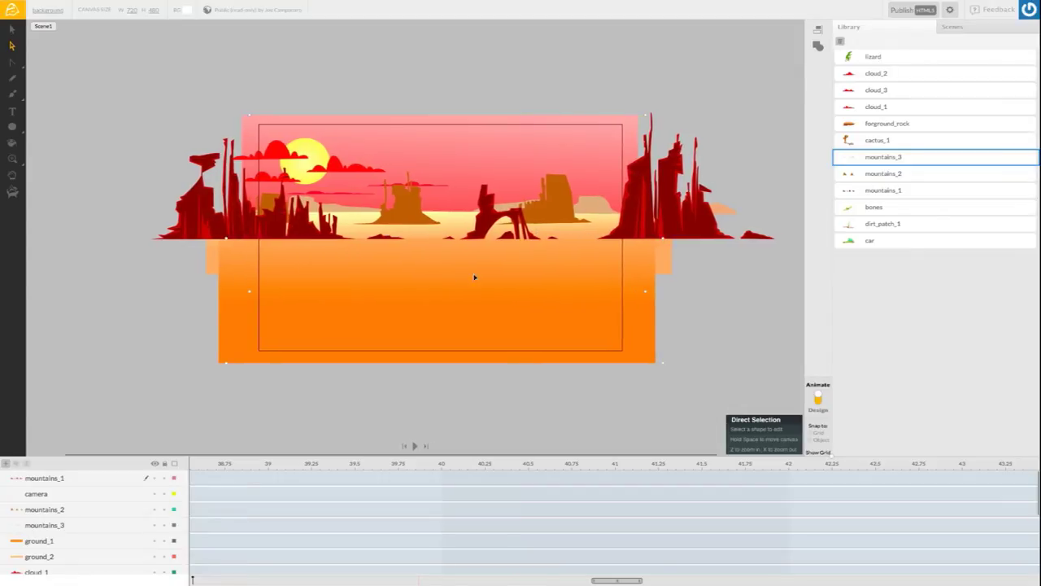
pyautogui.click(401, 270)
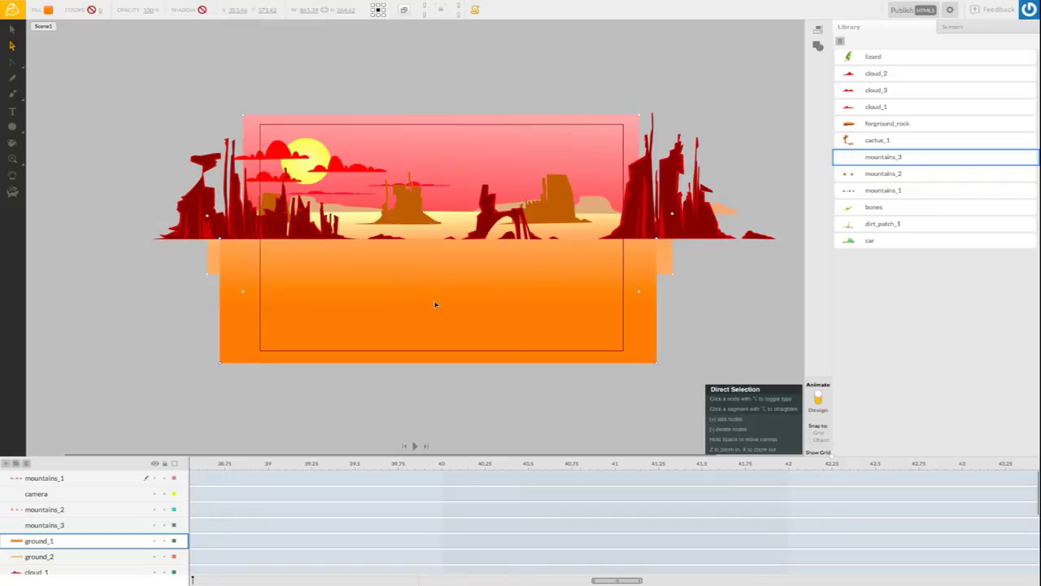
pyautogui.click(239, 302)
pyautogui.click(48, 10)
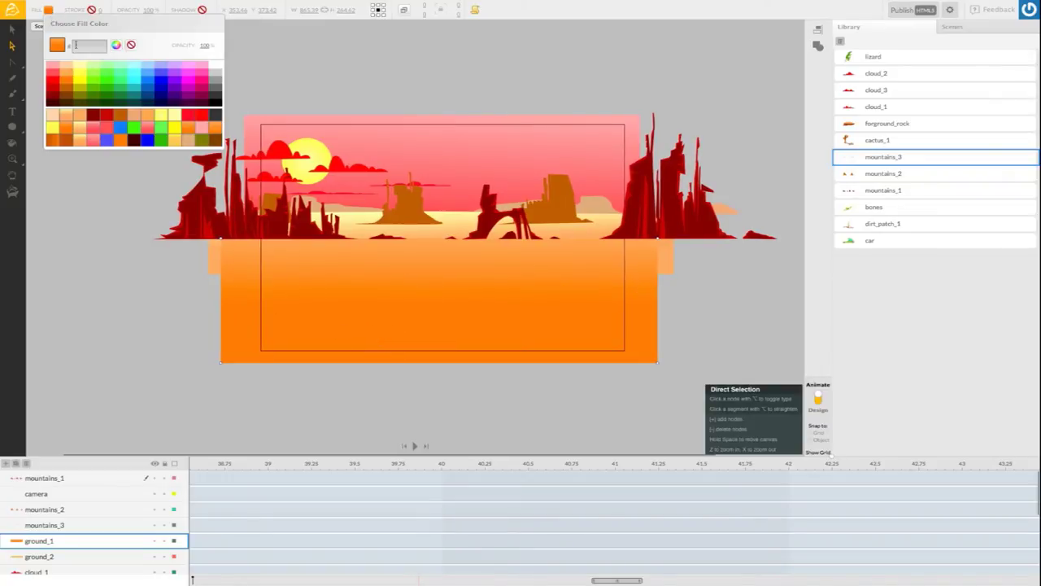
pyautogui.click(117, 45)
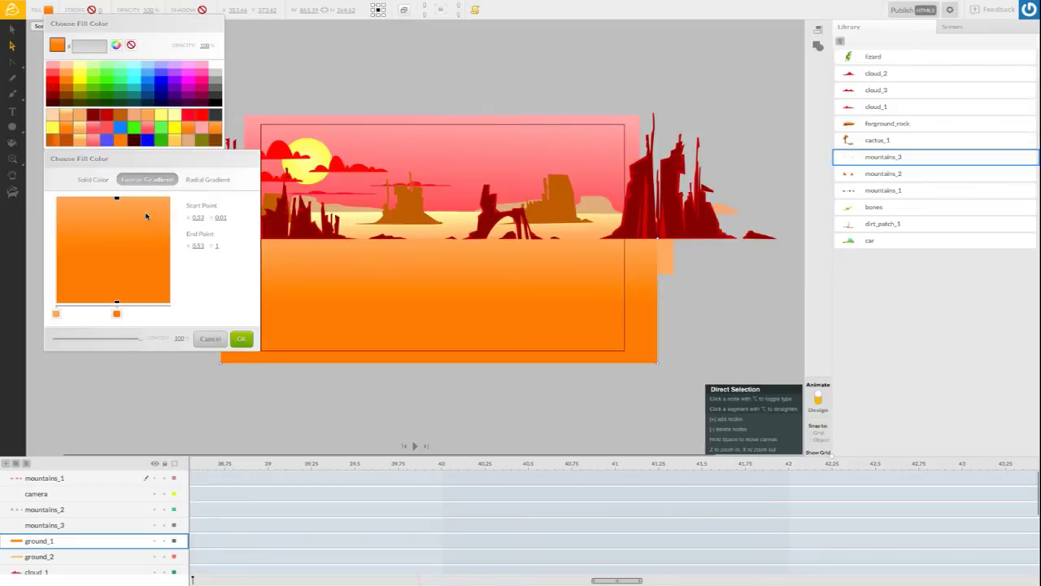
pyautogui.moveTo(116, 314)
pyautogui.mouseDown()
pyautogui.moveTo(95, 311)
pyautogui.moveTo(141, 309)
pyautogui.moveTo(130, 313)
pyautogui.mouseUp()
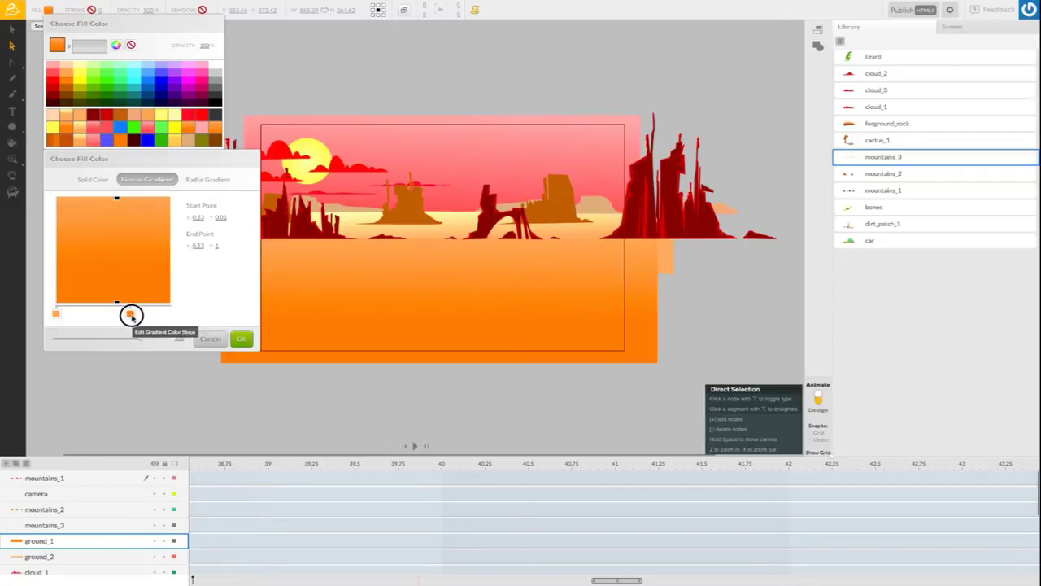
pyautogui.click(241, 340)
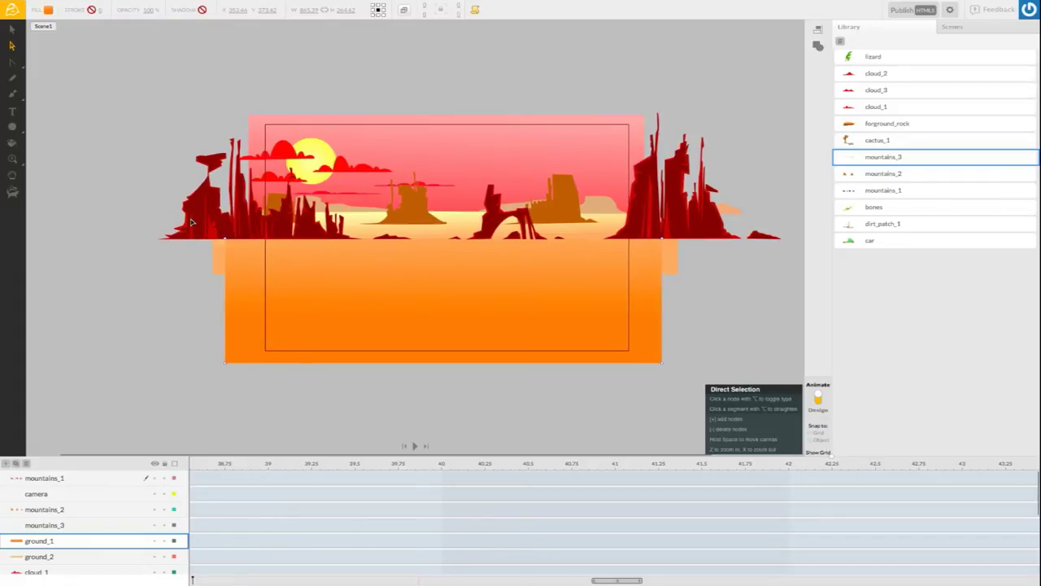
pyautogui.press('v')
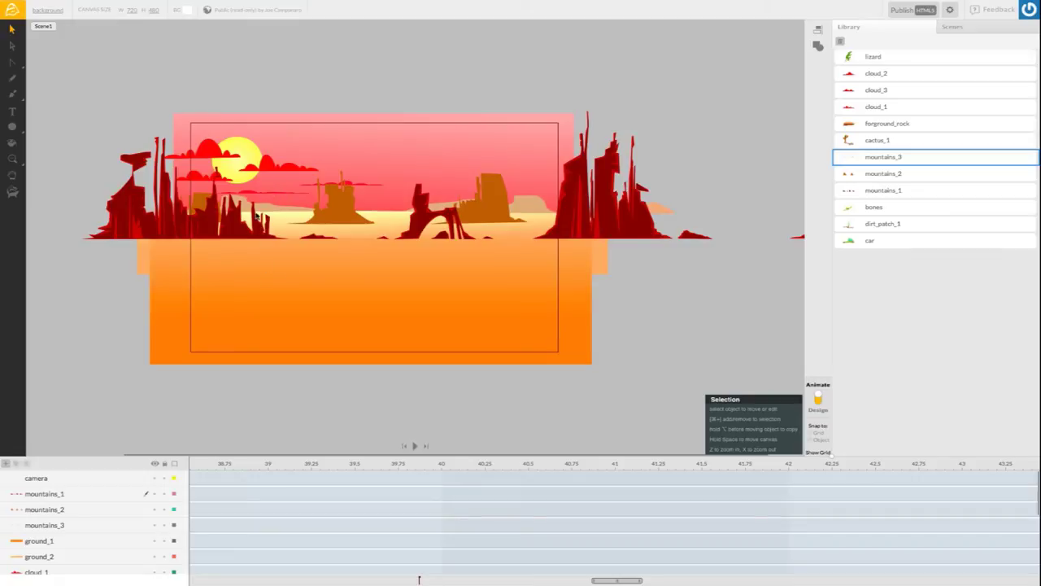
# - Change the cloud_1rp streak's fill from f72323 to the softer red ef6464
pyautogui.click(249, 193)
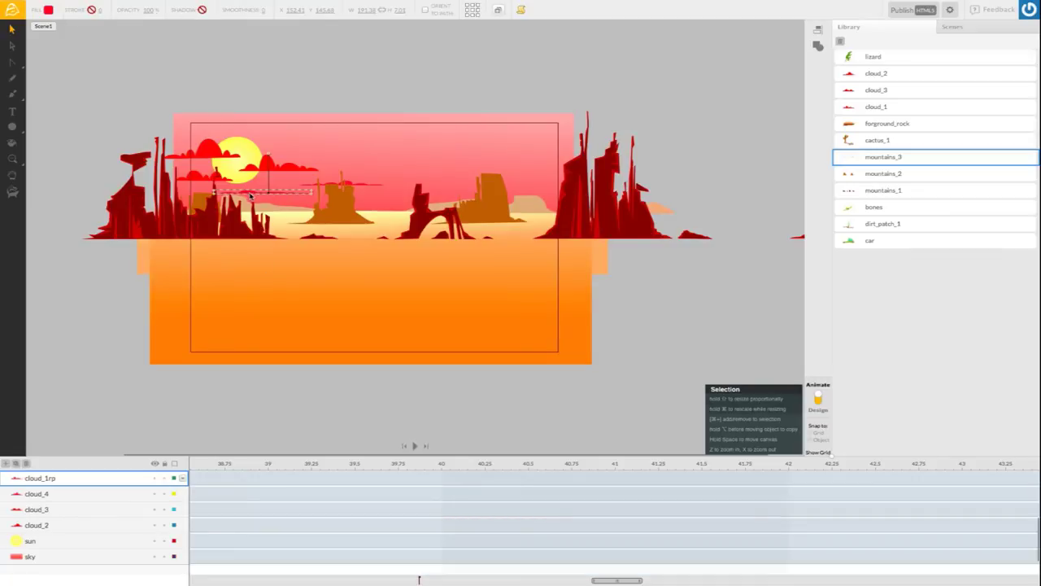
pyautogui.click(49, 10)
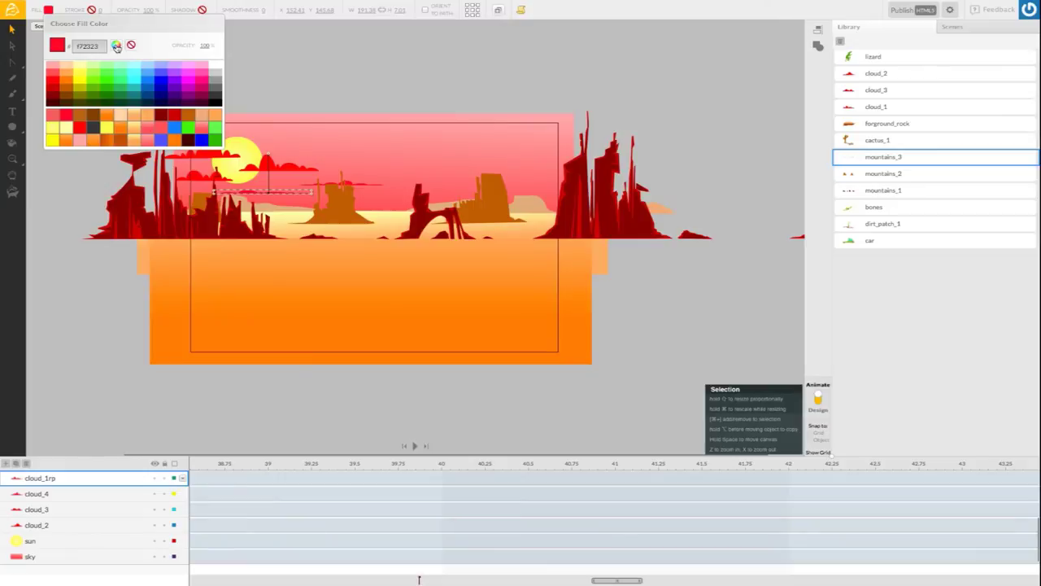
pyautogui.click(116, 47)
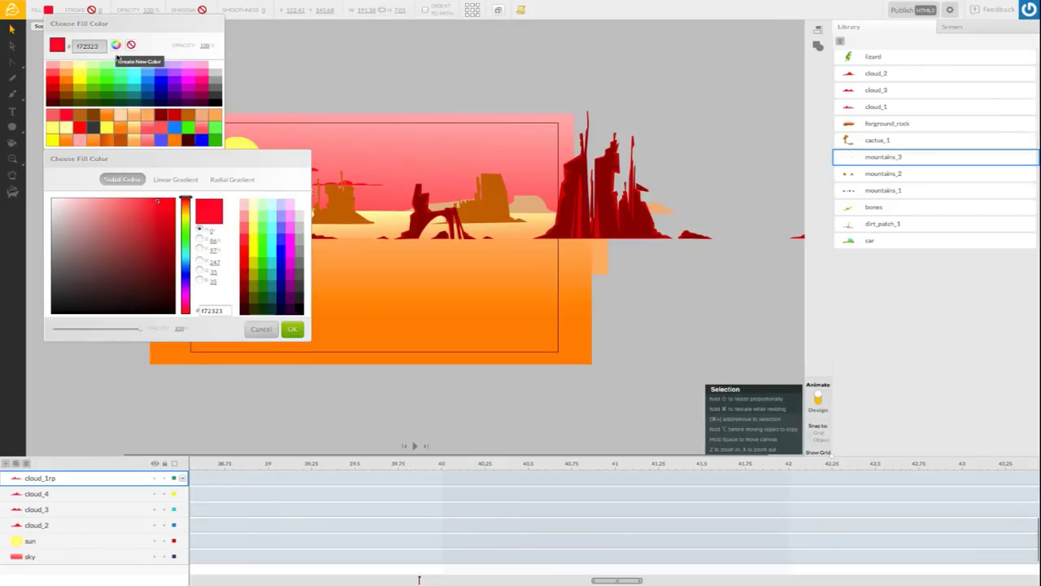
pyautogui.moveTo(149, 161); pyautogui.dragTo(314, 296)
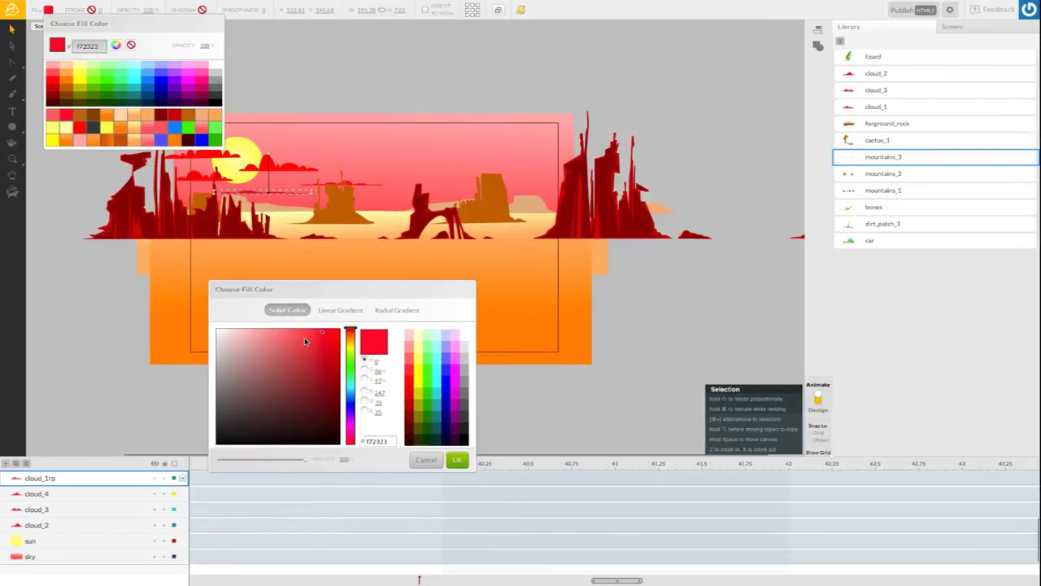
pyautogui.moveTo(305, 338); pyautogui.dragTo(285, 332)
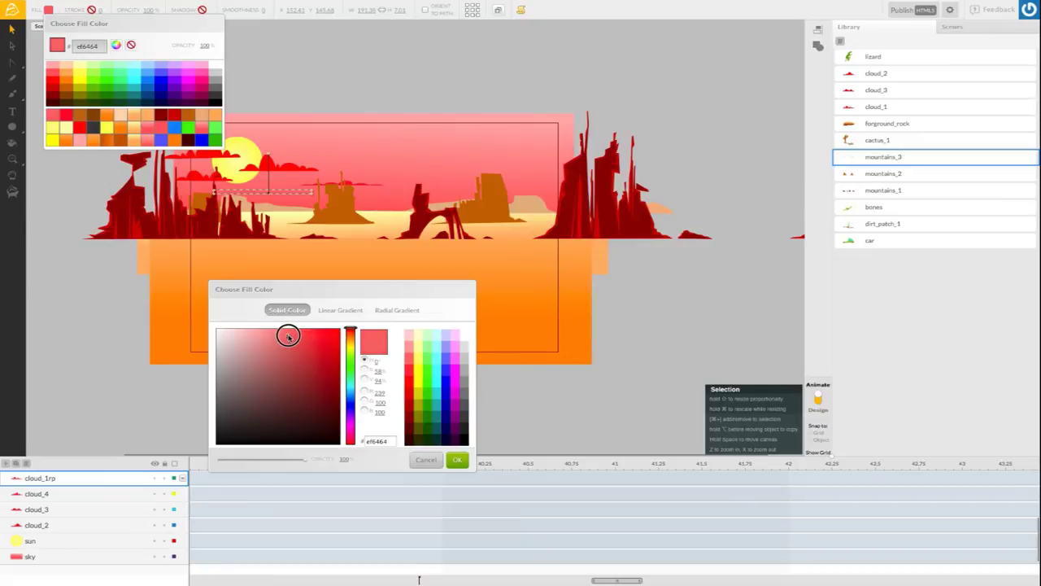
pyautogui.press('Return')
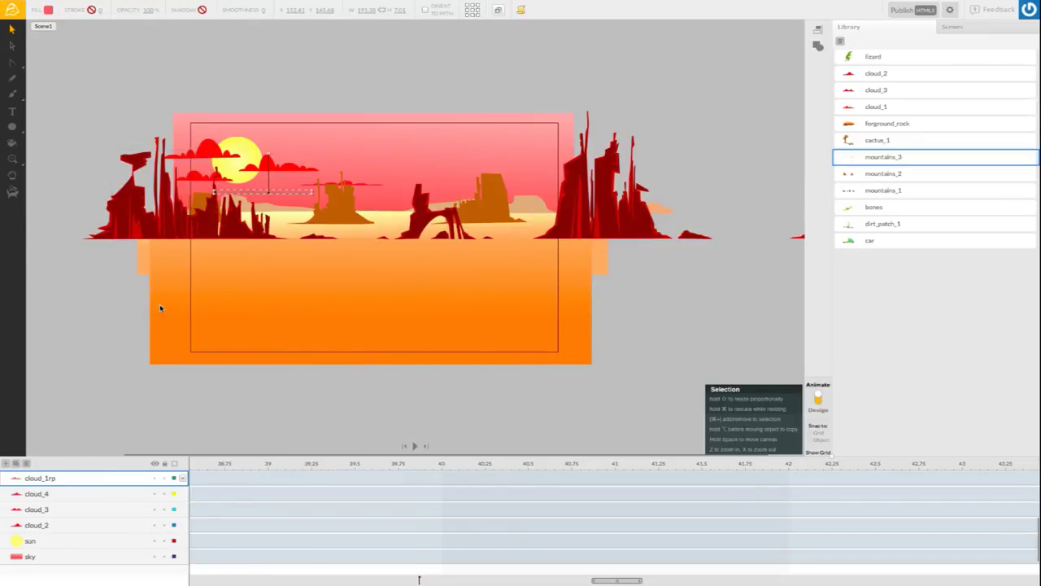
# - Pick a new swatch colour for the small cloud_4 streak's fill
pyautogui.click(187, 321)
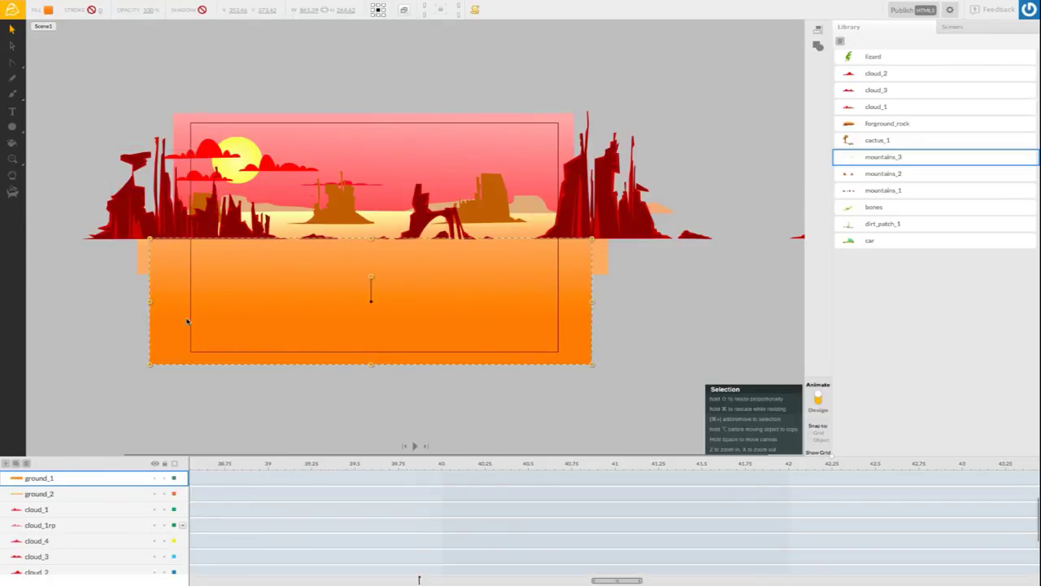
pyautogui.click(360, 186)
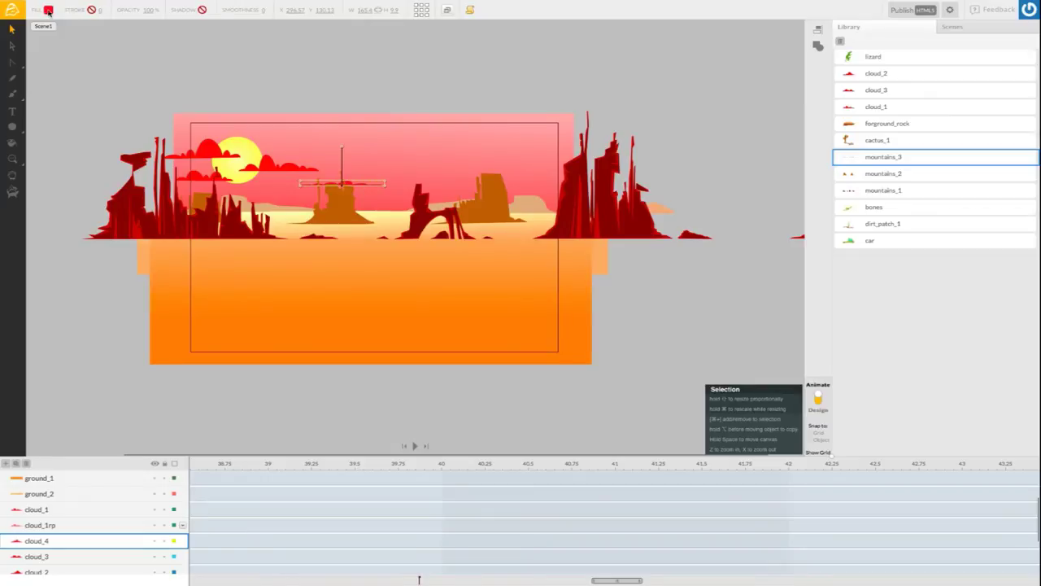
pyautogui.click(47, 10)
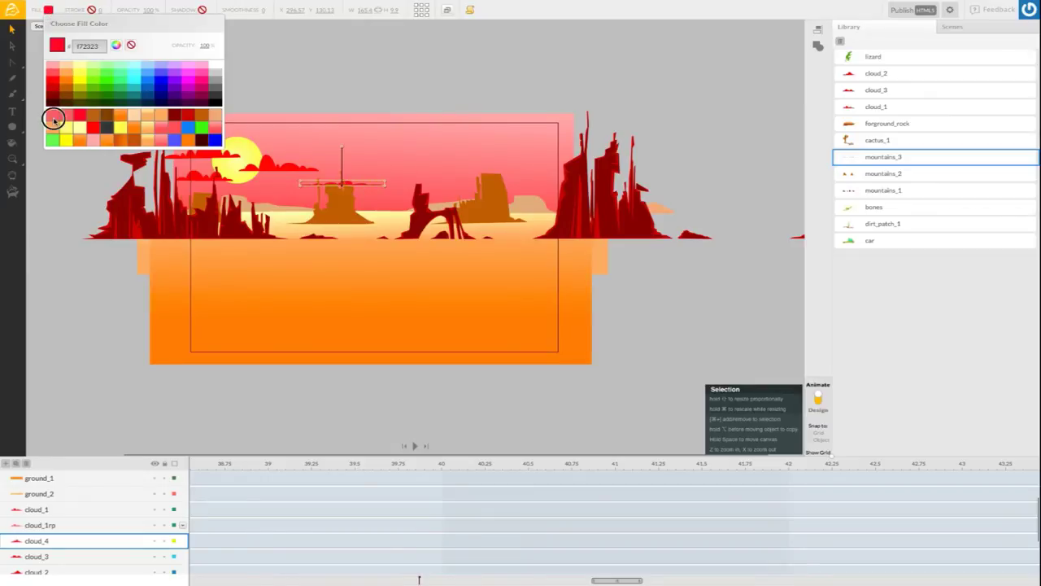
pyautogui.click(52, 114)
pyautogui.click(74, 232)
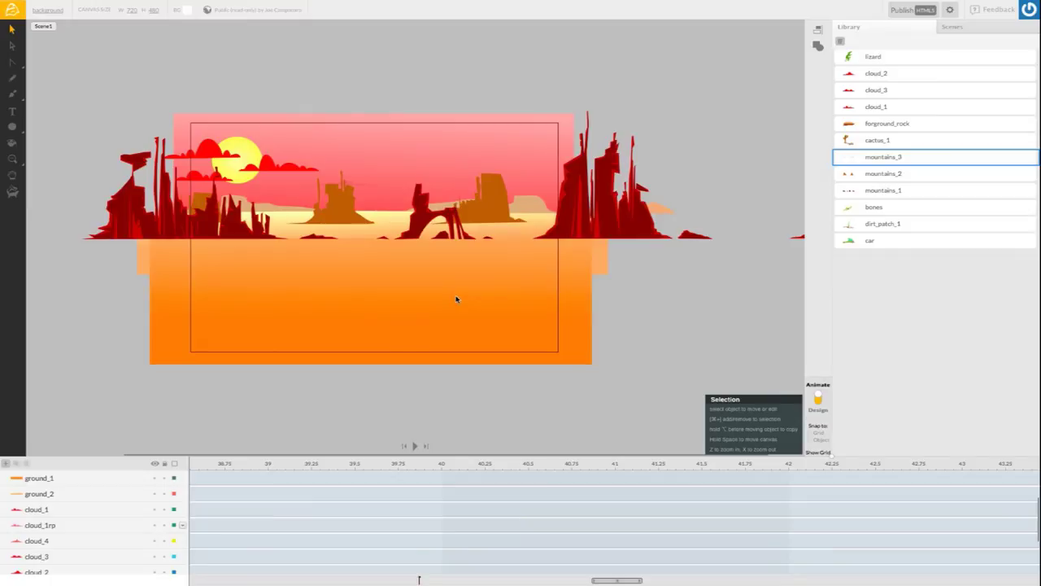
pyautogui.hscroll(-2, 532, 286)
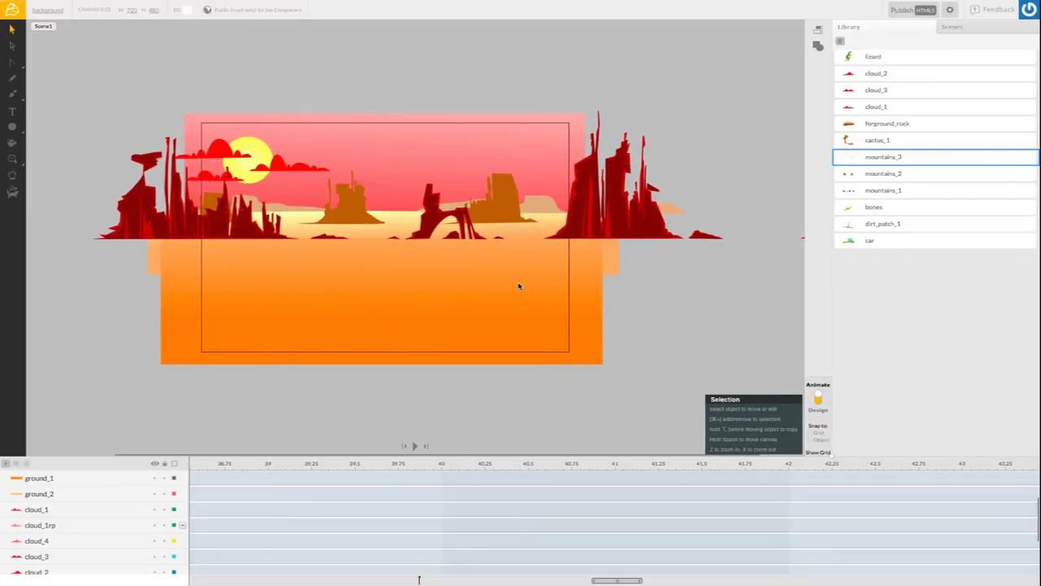